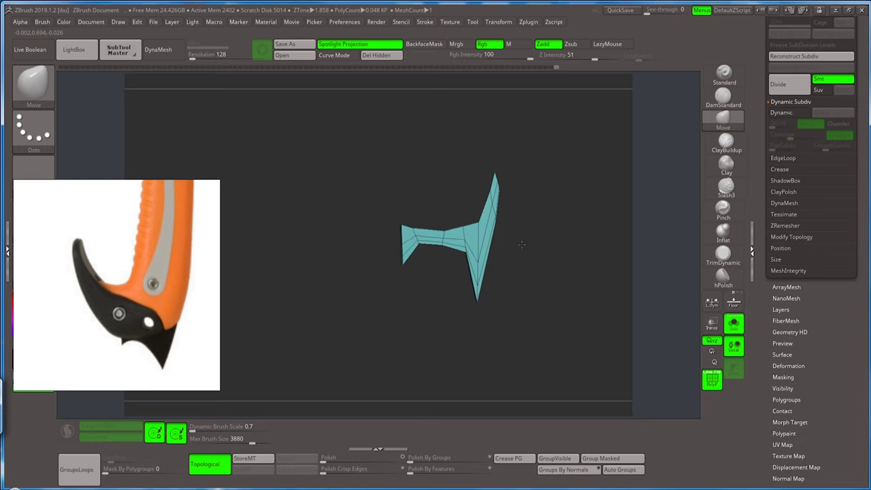
- Extrude a polygon on the flat spike piece with the ZModeler brush
left_click_drag(521, 244, 449, 320)
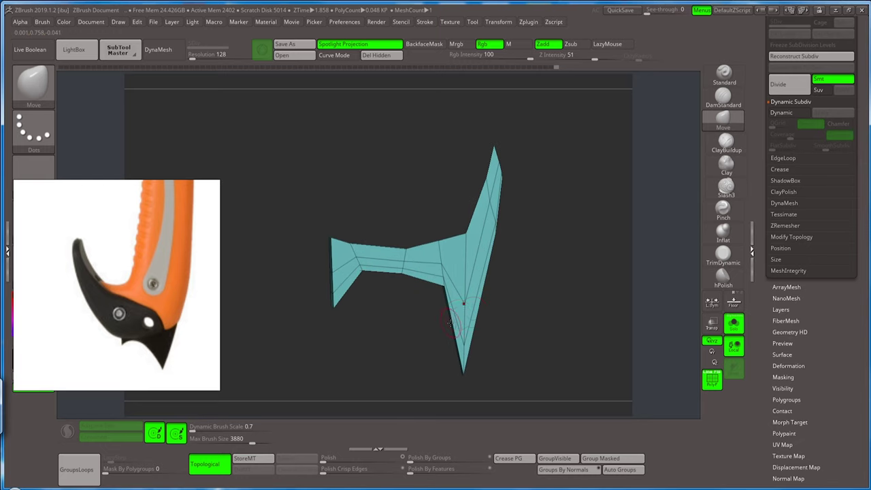
key("b")
key("z")
key("m")
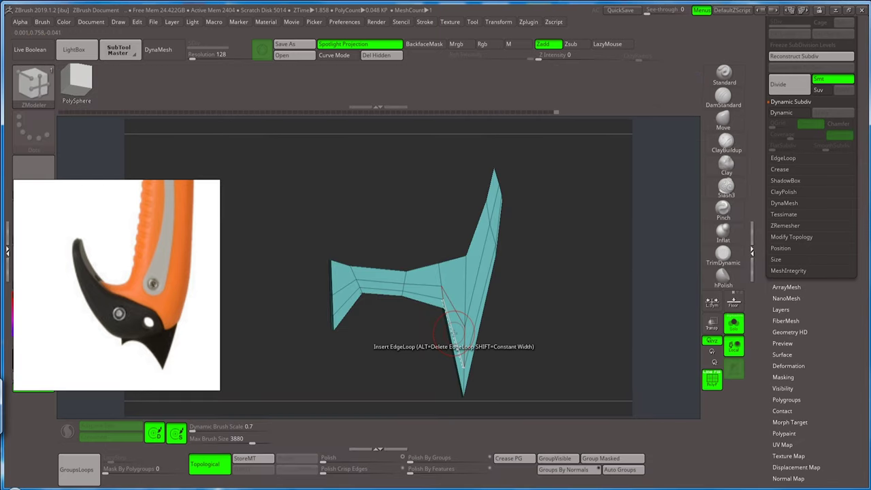
key("space")
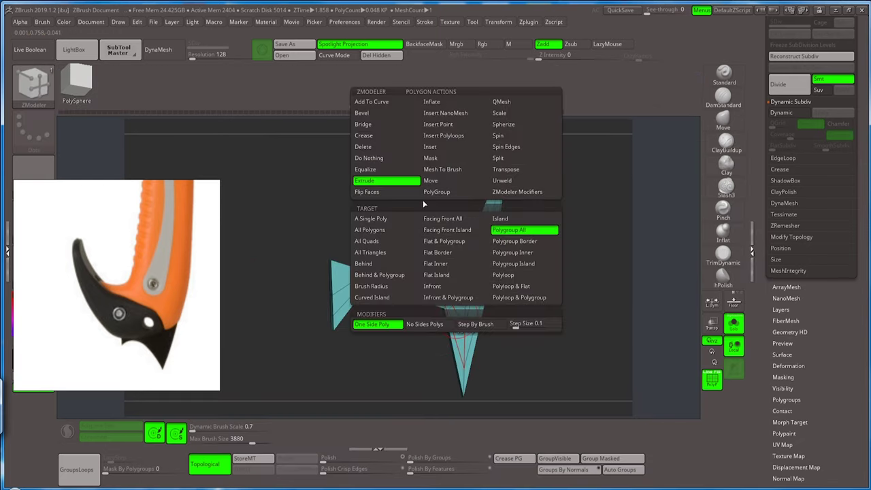
key("space")
left_click_drag(456, 307, 451, 315)
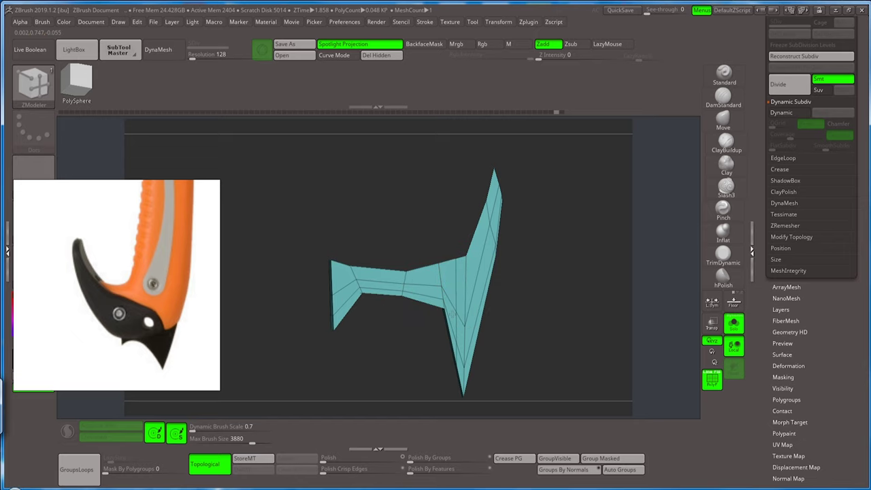
- Resize the Move brush and smooth the crease at the spike's inner corner
left_click(725, 121)
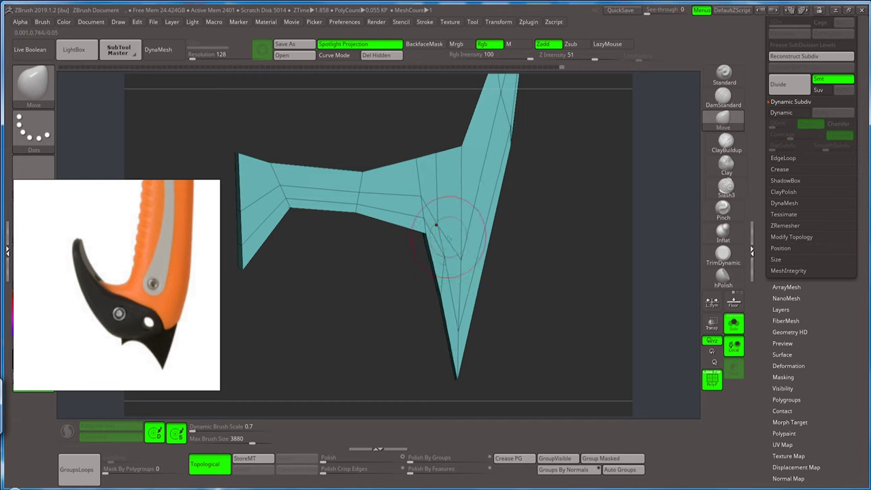
key("s")
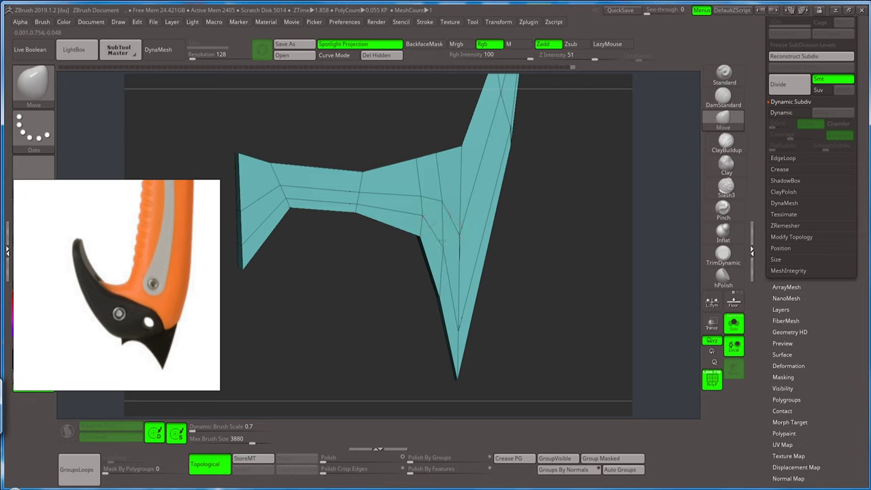
right_click_drag(417, 221, 419, 193, "shift")
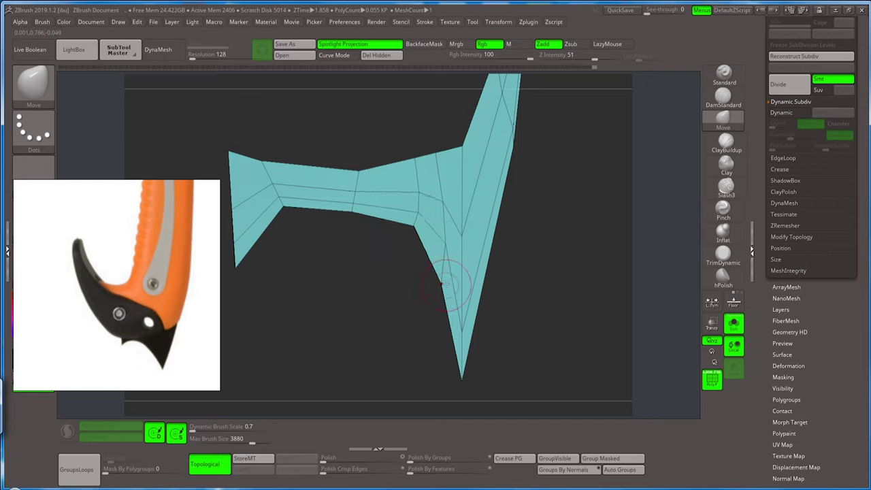
- Preview the spike piece subdivided, undo it, and show the other axe pieces
key("f")
key("shift+f")
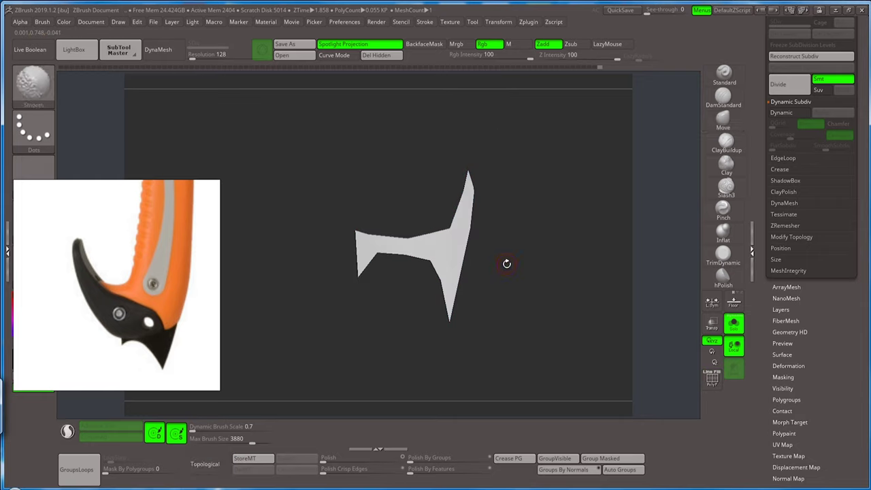
key("ctrl+d")
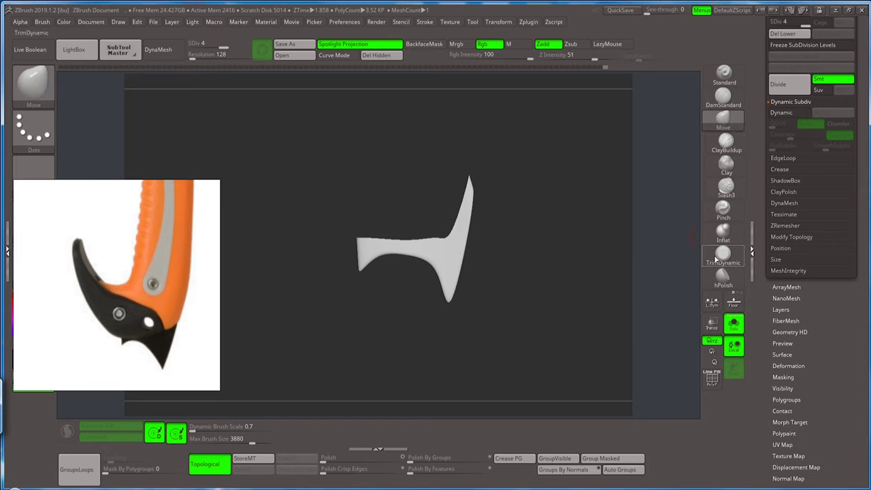
left_click(734, 324)
key("ctrl+z")
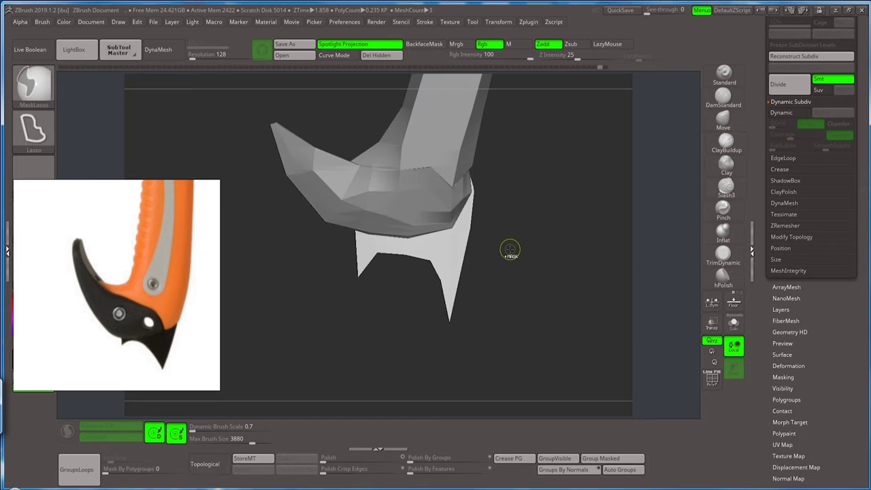
key("shift+f")
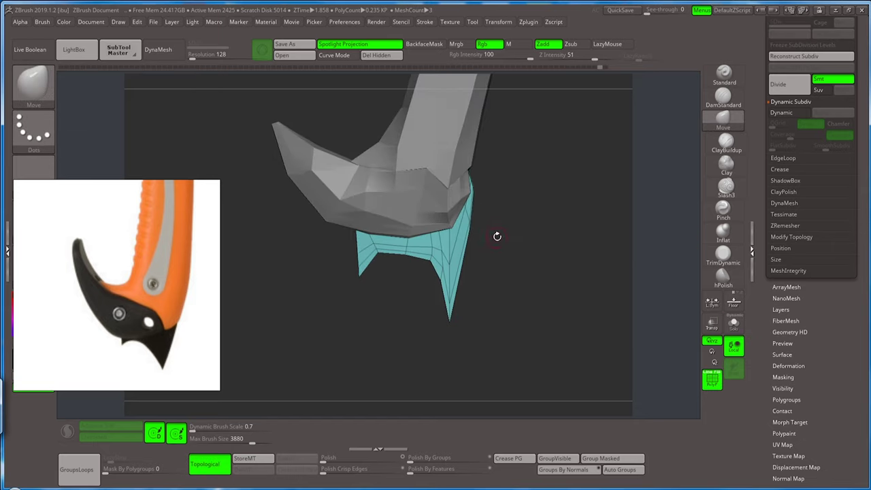
left_click_drag(502, 235, 440, 200)
- Insert supporting edge loops on the spike piece with ZModeler and subdivide it smooth
key("b")
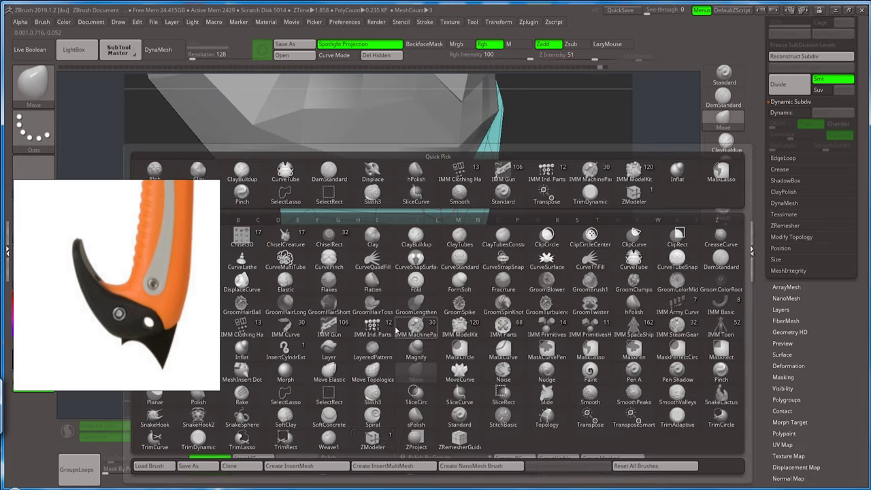
key("z")
key("m")
key("space")
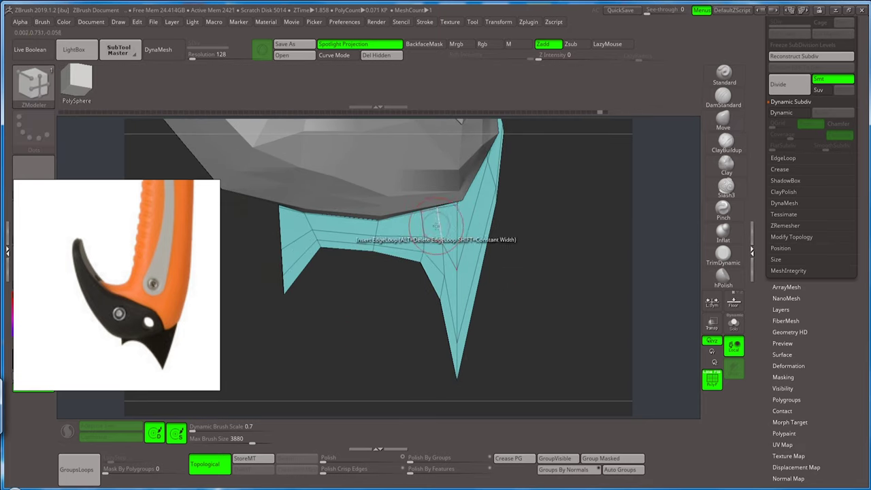
key("ctrl+d")
key("ctrl+d")
key("ctrl+d")
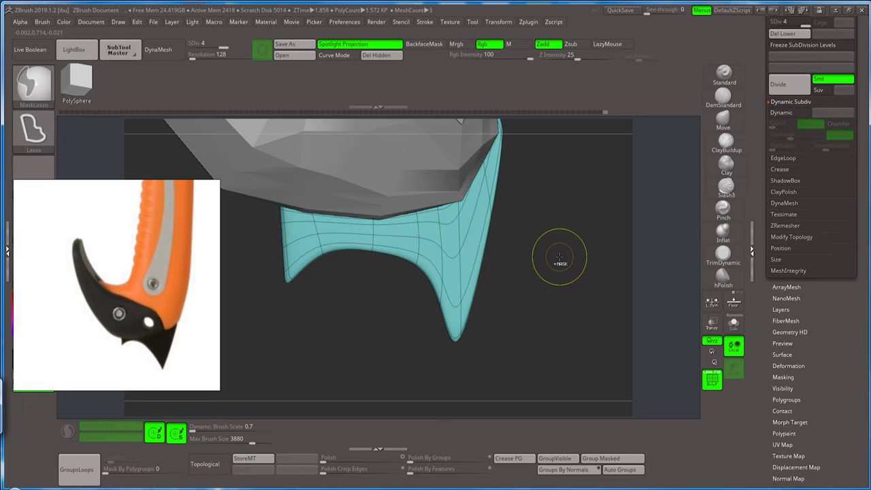
key("shift+f")
mouse_move(552, 277)
left_mouse_down()
mouse_move(523, 254)
mouse_move(528, 243)
left_mouse_up()
key("shift+f")
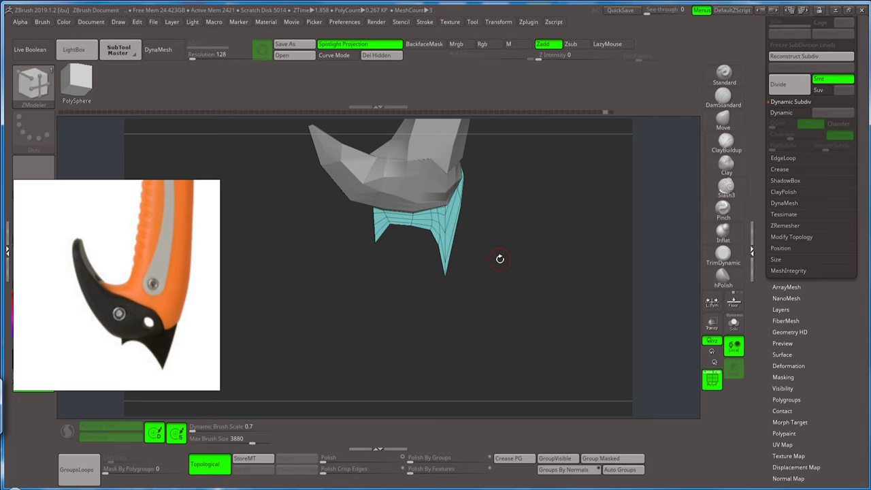
- Save the ice axe over the existing ice ax.ZTL
left_click(835, 37)
left_click(555, 444)
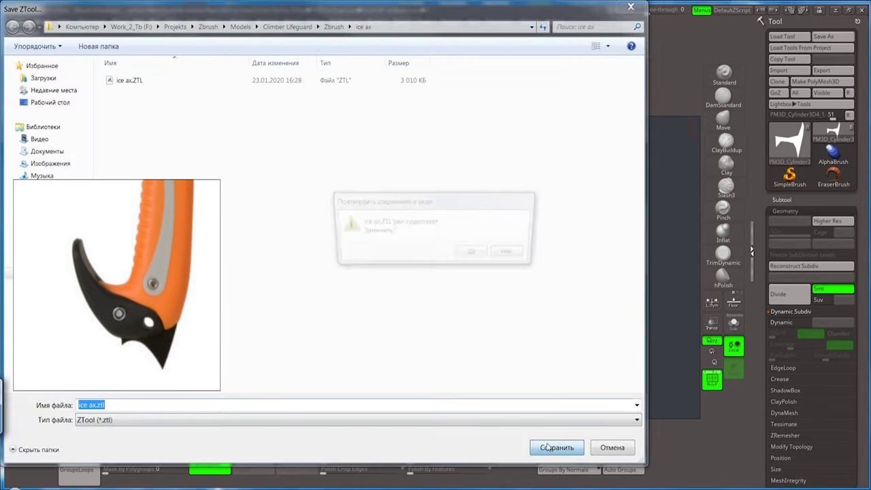
left_click(476, 257)
mouse_move(483, 182)
left_mouse_down()
mouse_move(496, 216)
mouse_move(485, 325)
left_mouse_up()
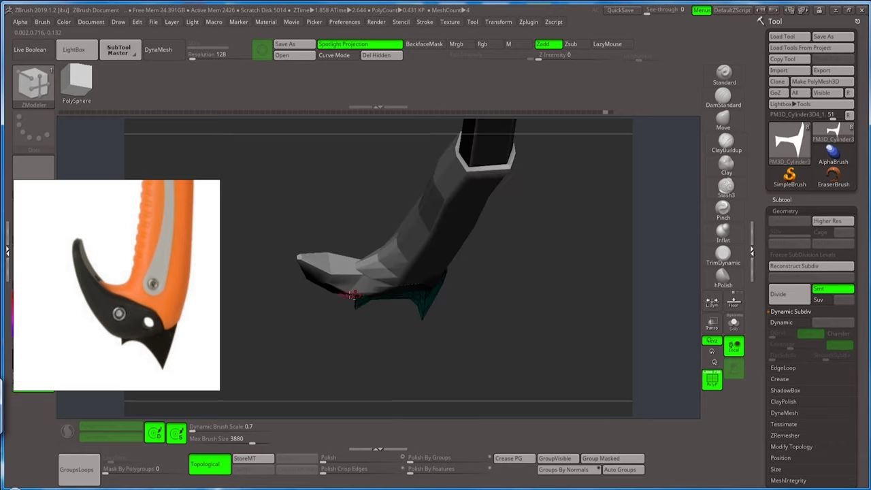
- Make the pick piece the active subtool and turn the view to face it
left_click(333, 261, "alt")
left_click(722, 126)
key("f")
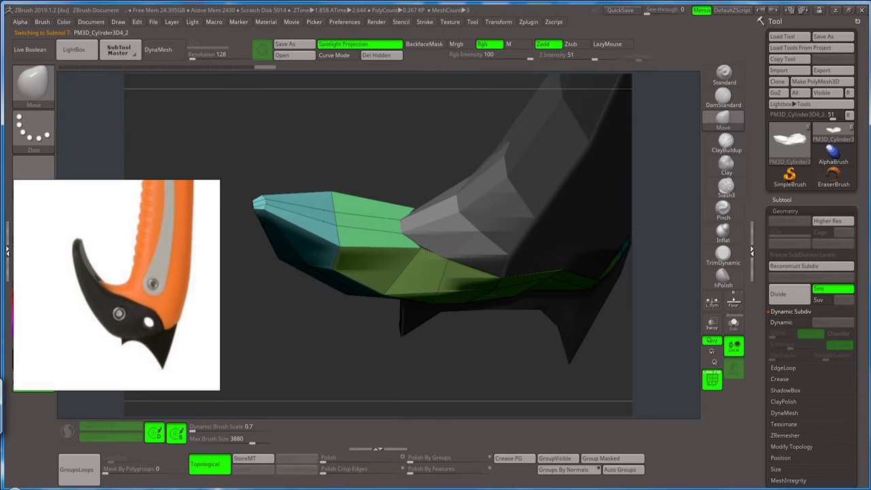
left_click(533, 239, "alt")
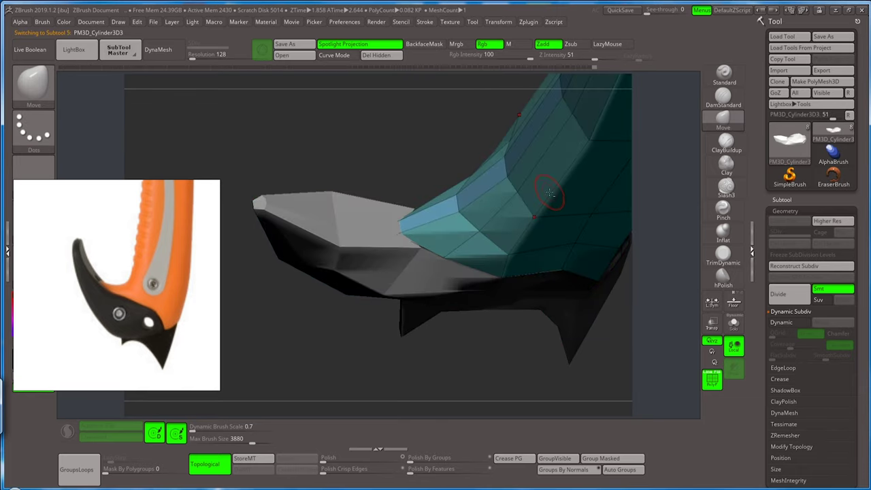
left_click(423, 248, "alt")
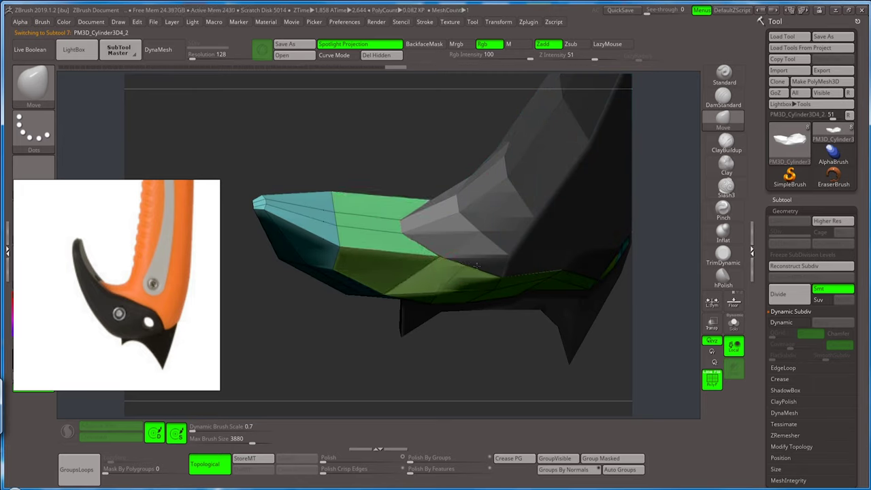
mouse_move(456, 255)
right_mouse_down()
mouse_move(349, 263)
mouse_move(356, 291)
mouse_move(395, 292)
mouse_move(480, 267)
right_mouse_up()
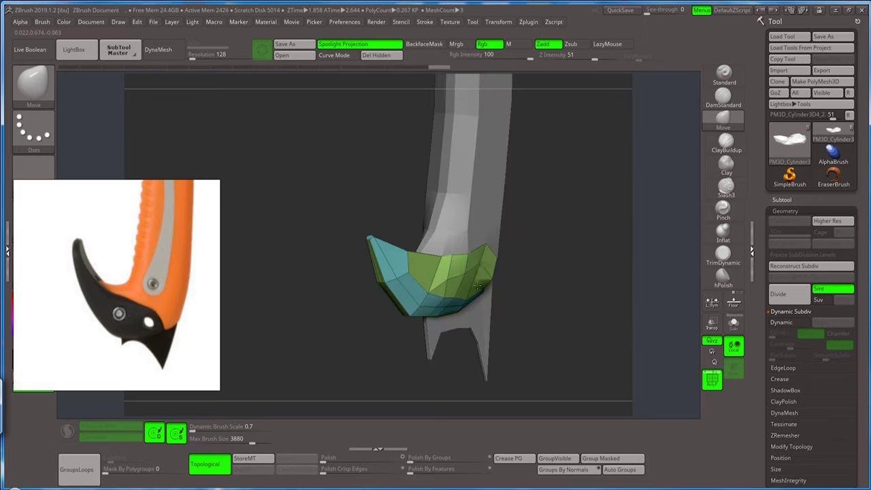
mouse_move(474, 315)
right_mouse_down()
mouse_move(466, 298)
mouse_move(490, 286)
mouse_move(539, 321)
right_mouse_up()
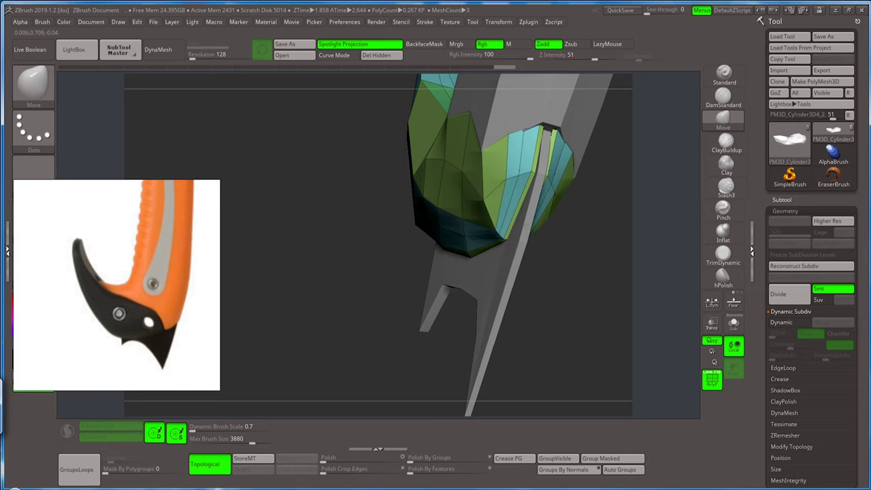
right_click_drag(496, 225, 554, 260)
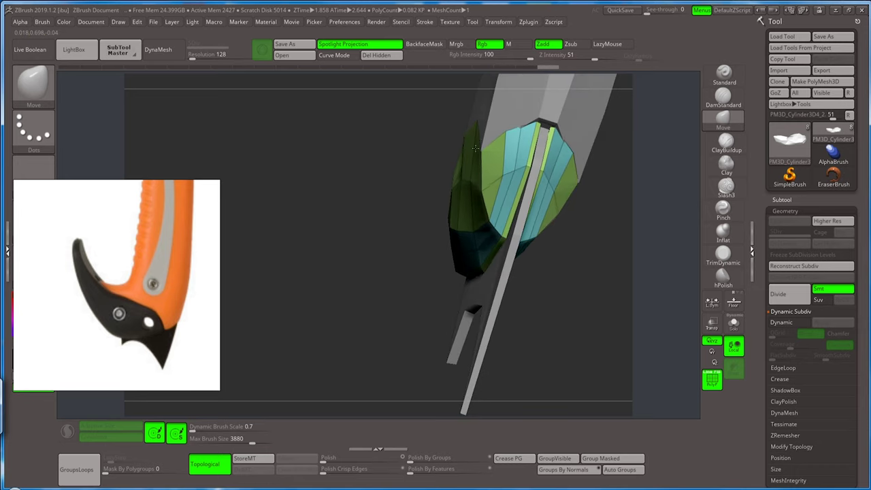
- Pull the pick's dark-green end into a point, then save toward ice ax.ZTL
left_click_drag(469, 206, 471, 254)
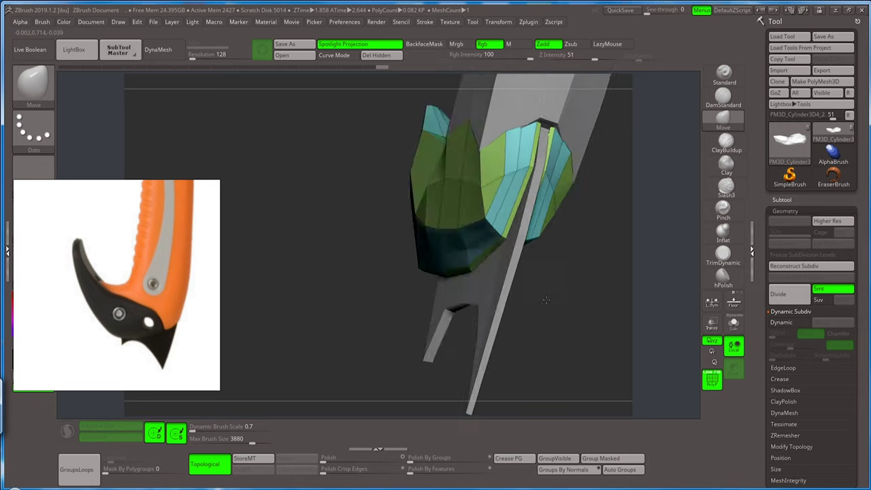
mouse_move(492, 263)
right_mouse_down()
mouse_move(517, 266)
mouse_move(455, 263)
mouse_move(363, 294)
mouse_move(421, 277)
mouse_move(437, 249)
mouse_move(551, 249)
mouse_move(472, 276)
mouse_move(461, 234)
mouse_move(467, 223)
mouse_move(470, 239)
right_mouse_up()
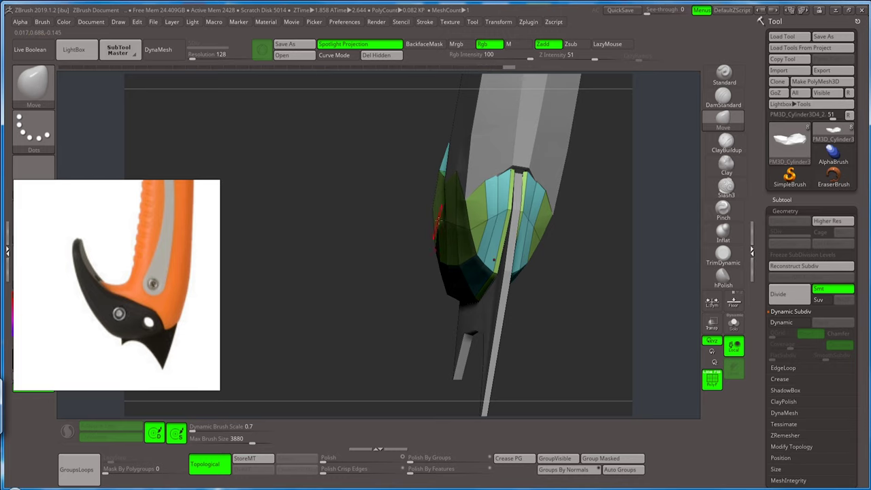
right_click_drag(494, 259, 468, 251)
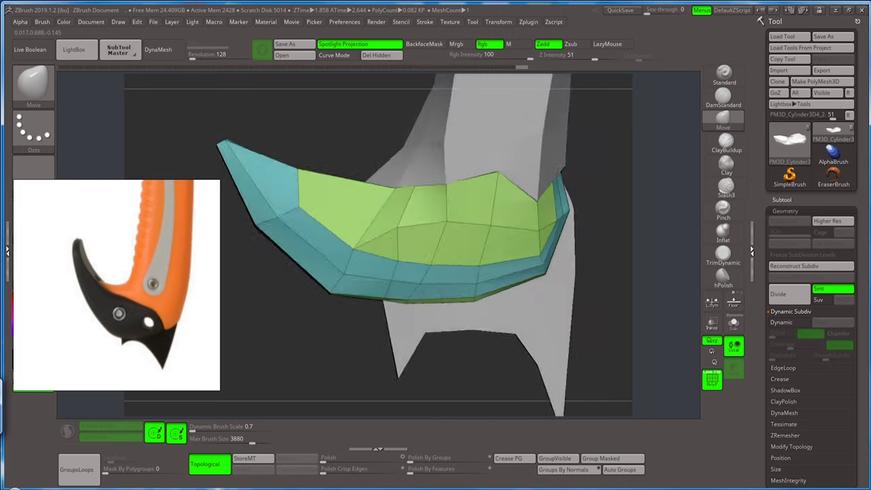
key("ctrl+s")
- Confirm replacing ice ax.ZTL, then make the long shaft the active subtool
left_click(535, 449)
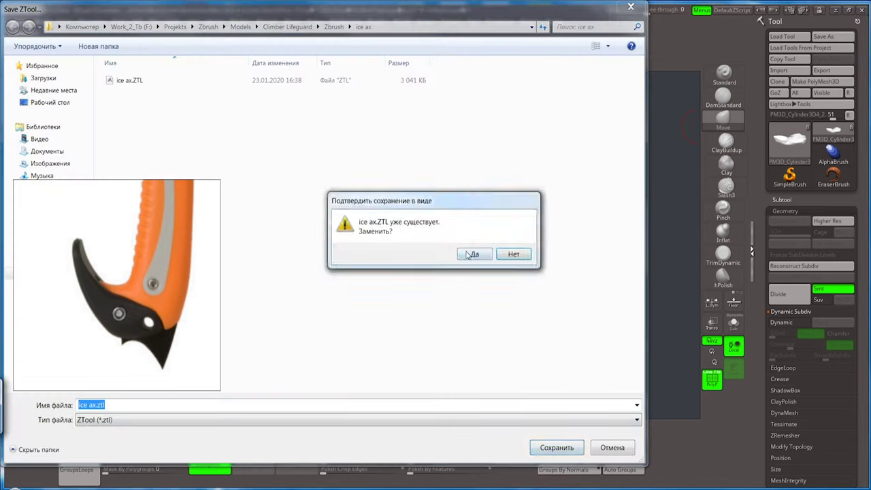
left_click(469, 254)
mouse_move(601, 258)
right_mouse_down()
mouse_move(566, 195)
mouse_move(502, 215)
right_mouse_up()
left_click(502, 215, "alt")
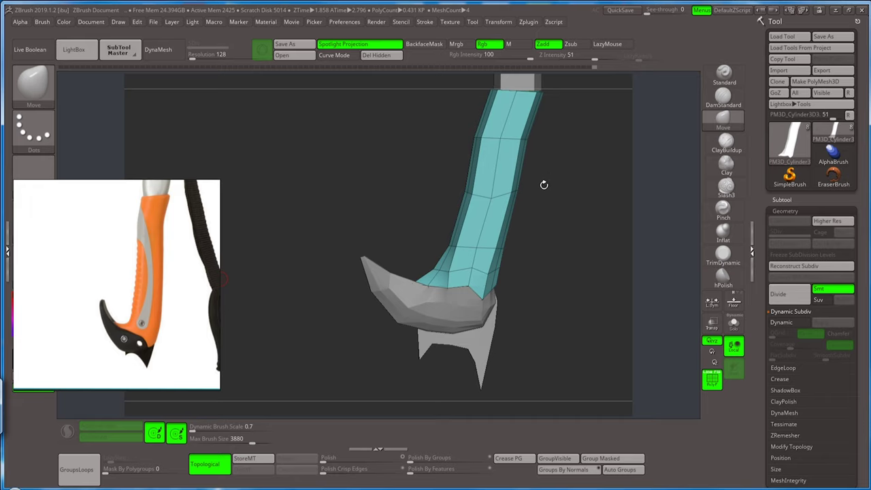
mouse_move(539, 210)
left_mouse_down()
mouse_move(531, 194)
mouse_move(531, 213)
left_mouse_up()
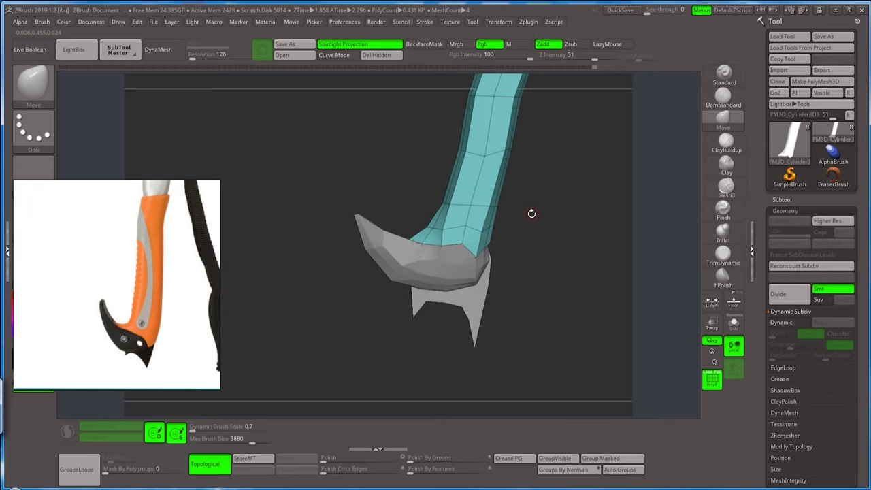
- Hide the wireframe, select the head piece and subdivide the shaft smooth
left_click(472, 311, "alt")
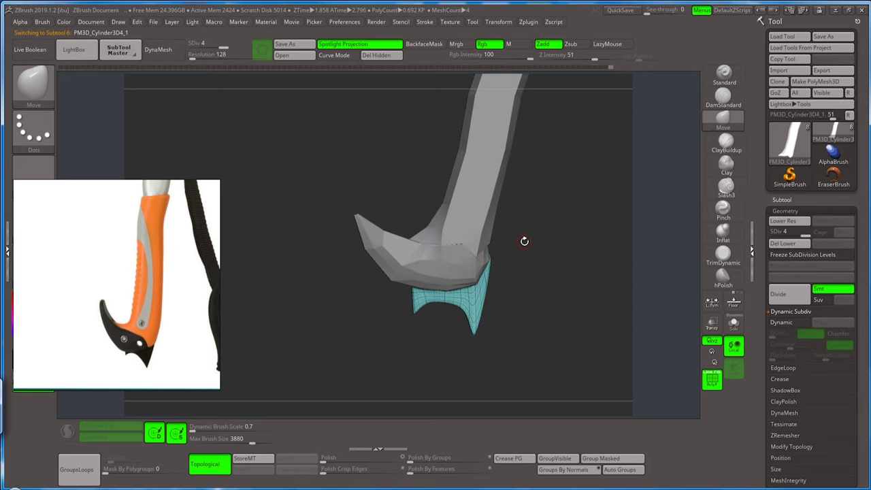
key("shift+f")
left_click(474, 262, "alt")
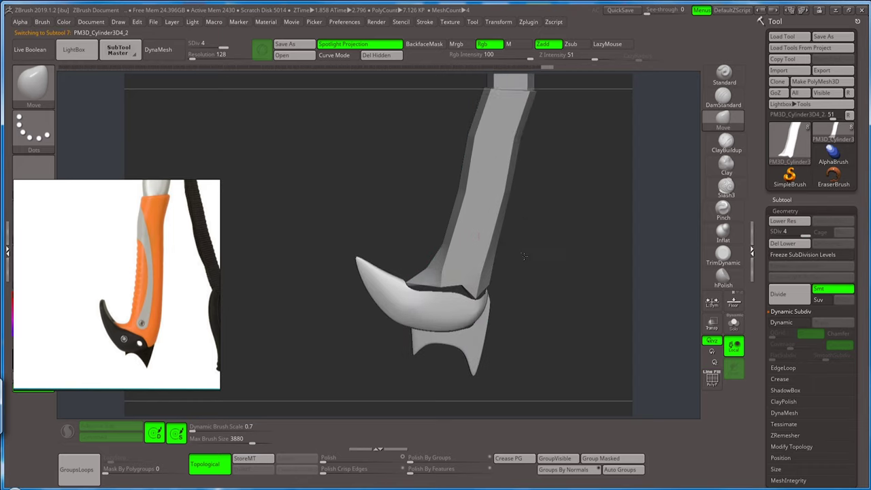
left_click_drag(521, 220, 503, 230)
left_click(502, 231, "alt")
key("d")
key("d")
key("d")
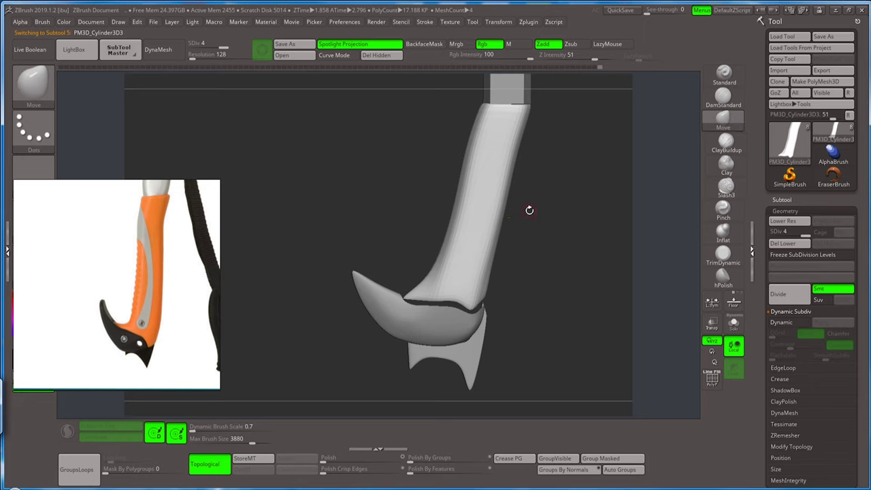
- Select the curved blade piece and drop it to its lowest subdivision level
left_click_drag(531, 221, 529, 171)
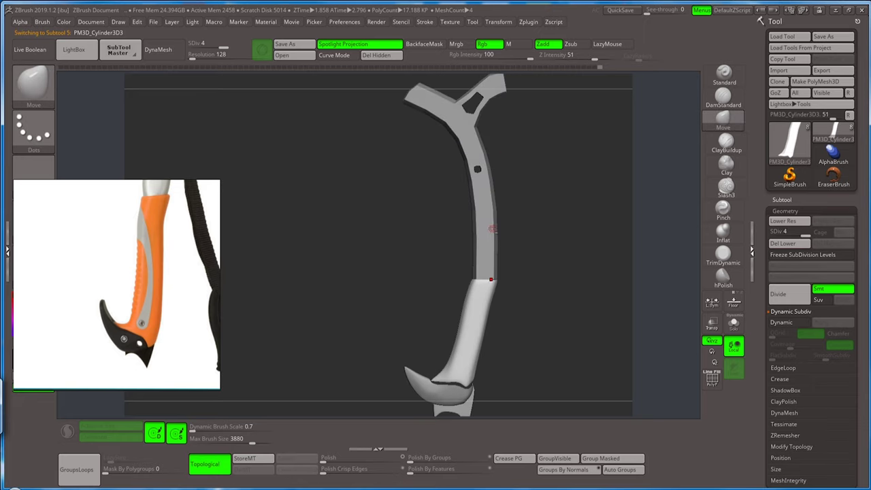
left_click(503, 214, "alt")
left_click_drag(508, 214, 497, 224)
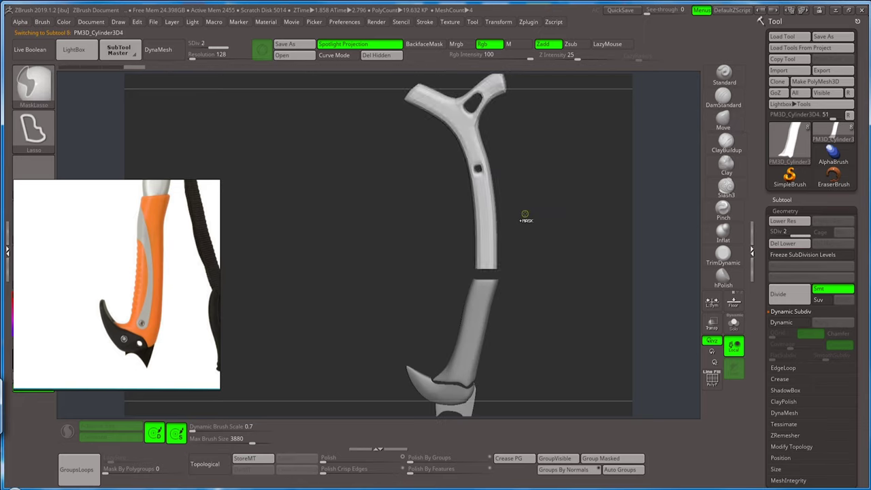
left_click(490, 240, "alt")
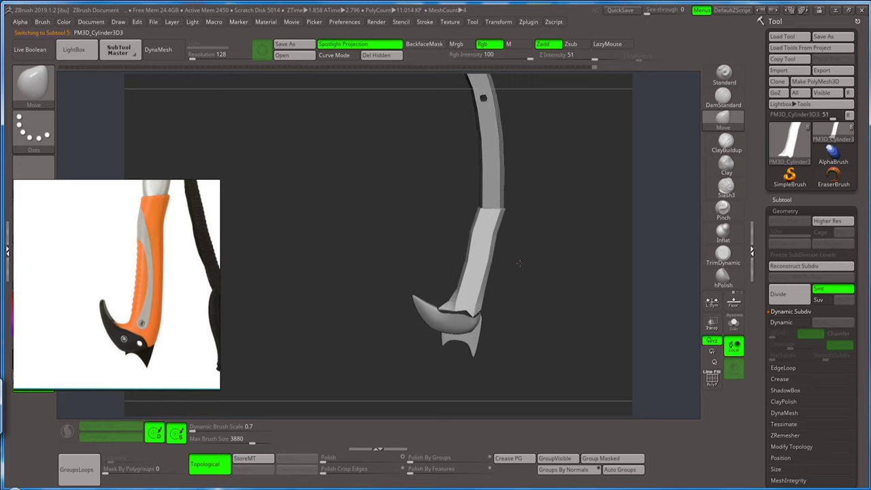
left_click_drag(489, 240, 451, 324)
left_click(451, 324, "alt")
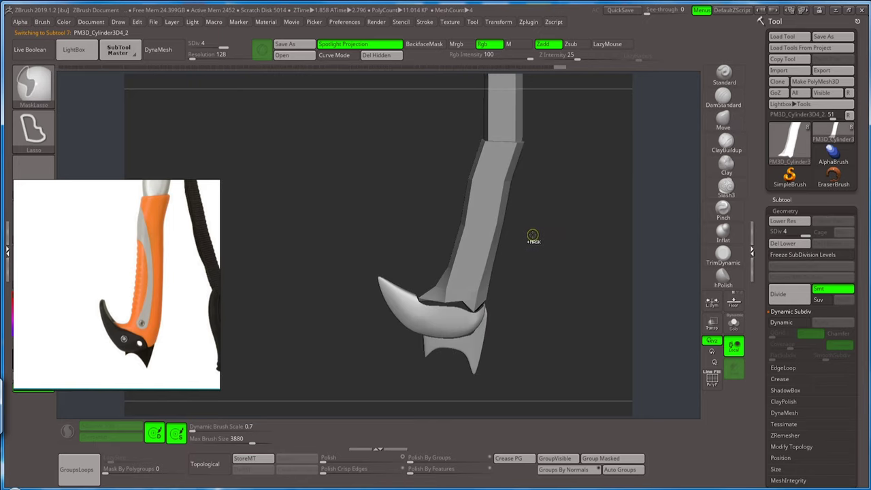
key("shift+d")
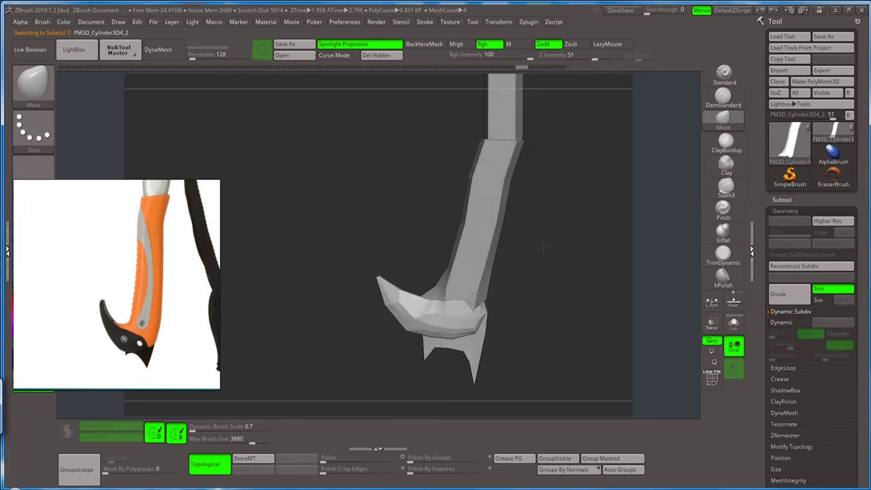
mouse_move(546, 249)
left_mouse_down()
mouse_move(498, 226)
mouse_move(438, 241)
mouse_move(519, 237)
left_mouse_up()
key("s")
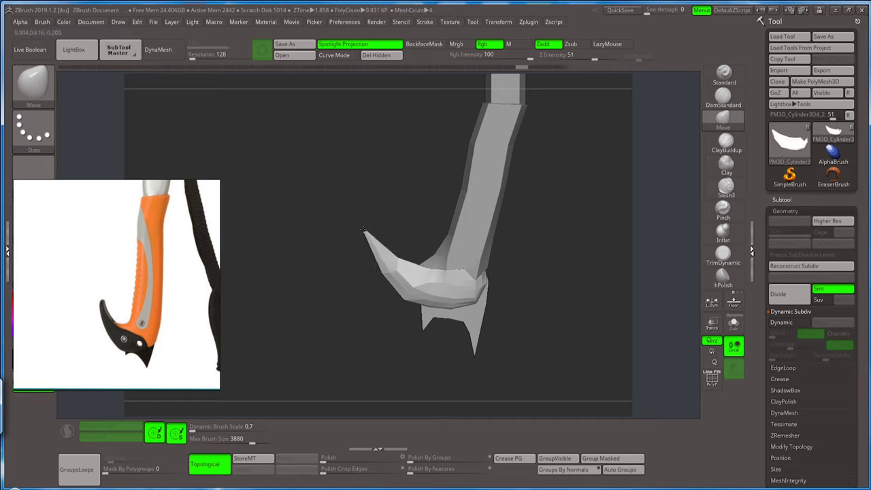
- Slice the curved hook's tip into its own polygroup using ZModeler's SliceCurve
mouse_move(402, 258)
left_mouse_down()
mouse_move(398, 243)
mouse_move(379, 245)
left_mouse_up()
key("shift+f")
key("b")
key("z")
key("m")
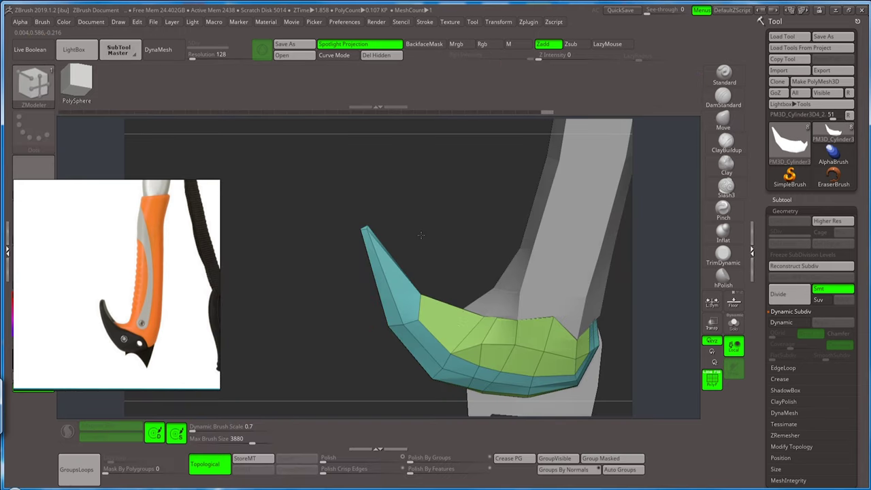
key("ctrl+shift+b")
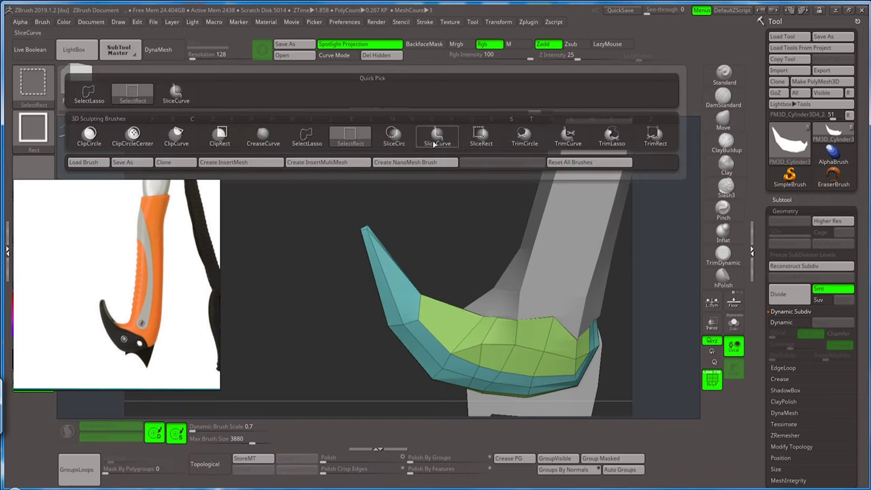
left_click(436, 143)
mouse_move(351, 286)
left_mouse_down()
mouse_move(449, 230)
mouse_move(436, 232)
left_mouse_up()
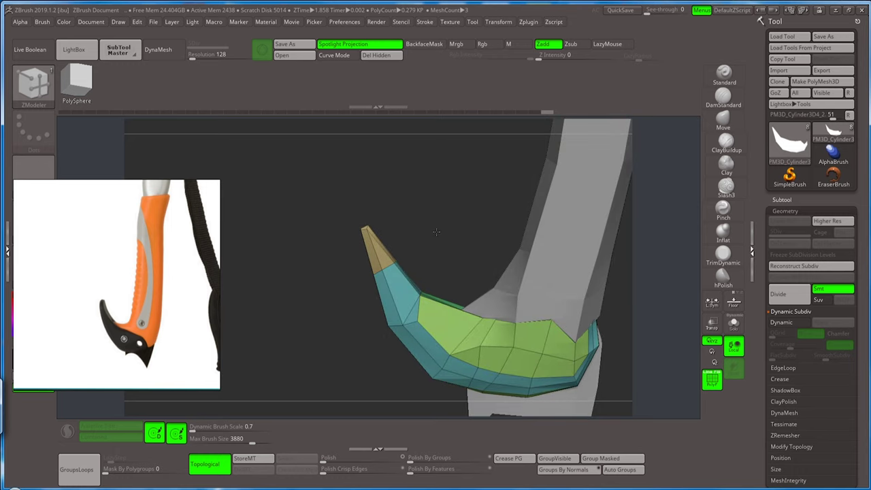
left_click(722, 119)
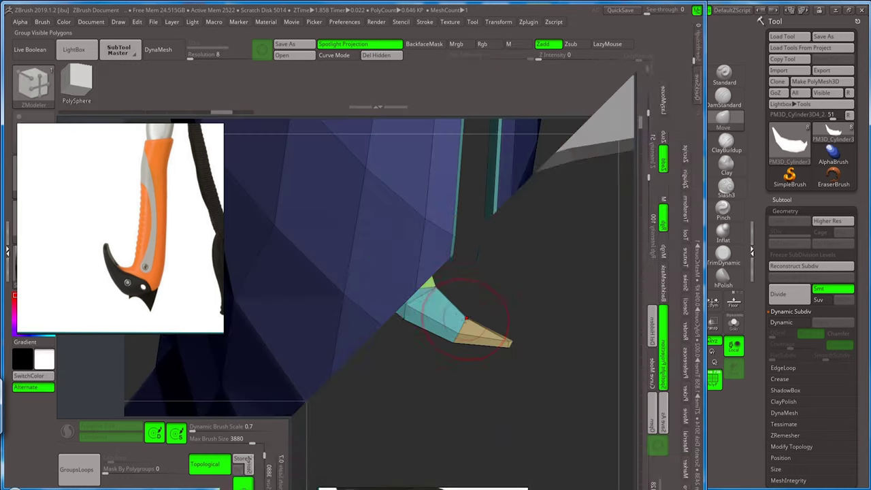
- Group the visible blade, add Panel Loops, and delete its higher subdivision levels
left_click(565, 458)
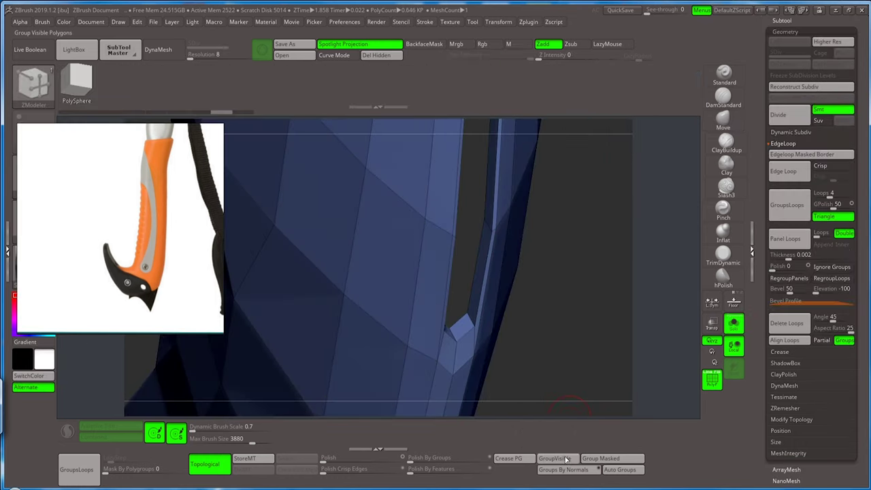
left_click(782, 239)
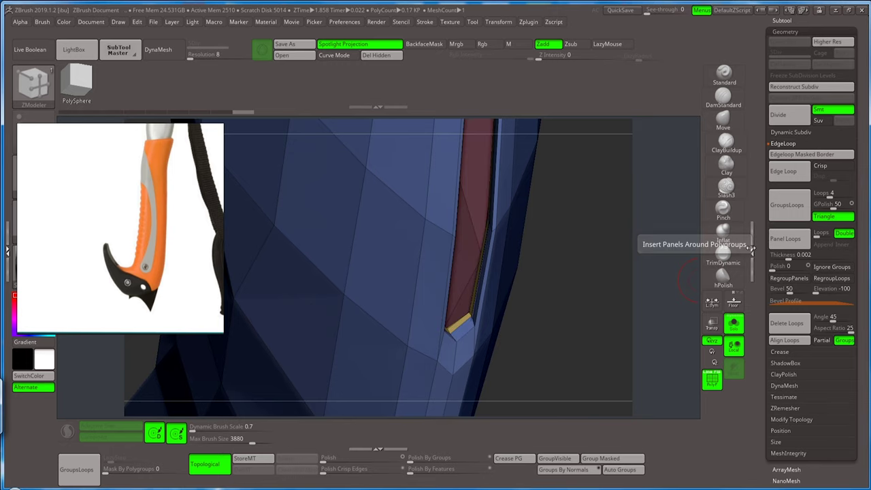
mouse_move(667, 285)
left_mouse_down()
mouse_move(530, 301)
mouse_move(571, 311)
mouse_move(533, 178)
mouse_move(564, 161)
mouse_move(608, 212)
mouse_move(551, 249)
mouse_move(590, 223)
left_mouse_up()
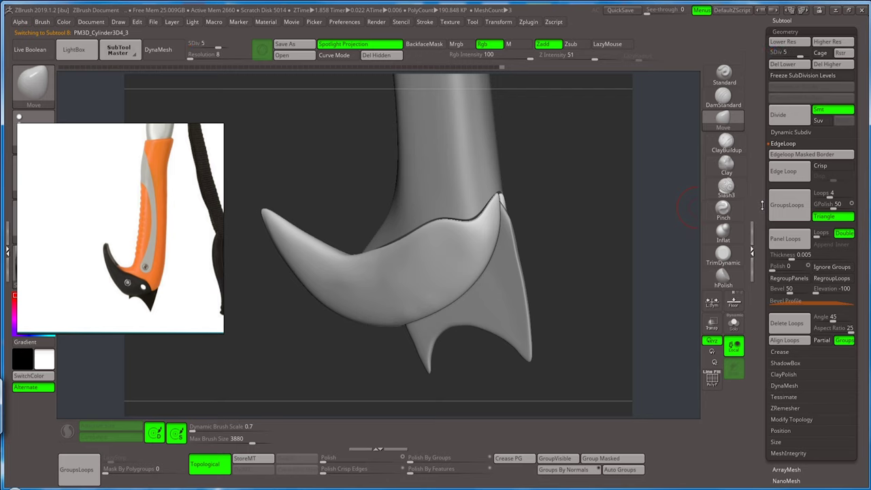
scroll(796, 177, "up", 3)
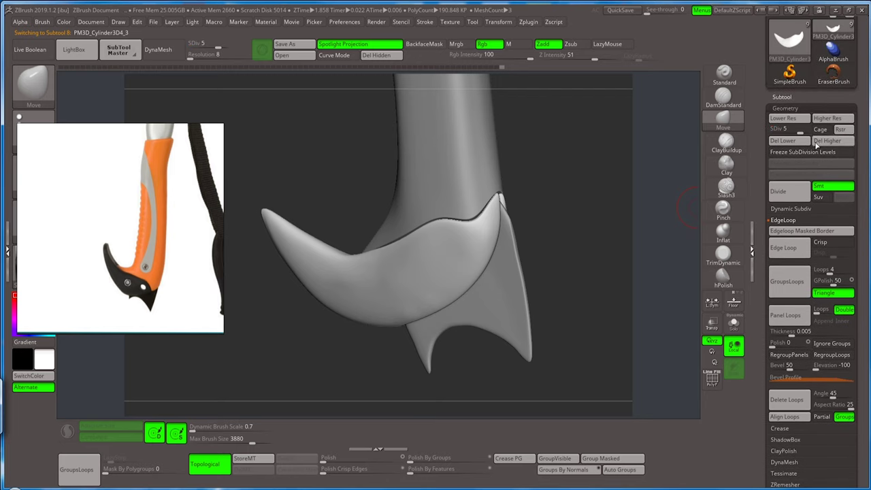
left_click(817, 141)
left_click_drag(540, 192, 522, 305)
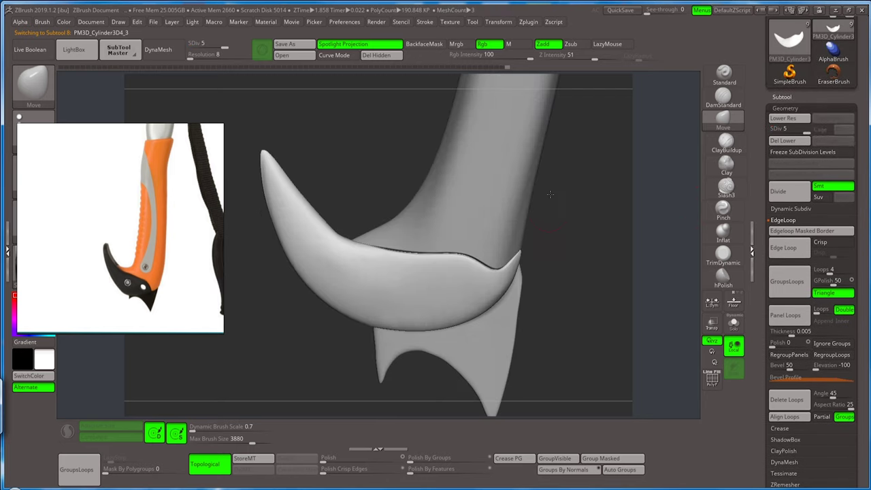
mouse_move(497, 345)
left_mouse_down()
mouse_move(567, 265)
mouse_move(550, 180)
left_mouse_up()
mouse_move(550, 277)
left_mouse_down()
mouse_move(535, 220)
mouse_move(536, 254)
left_mouse_up()
left_click(503, 245, "alt")
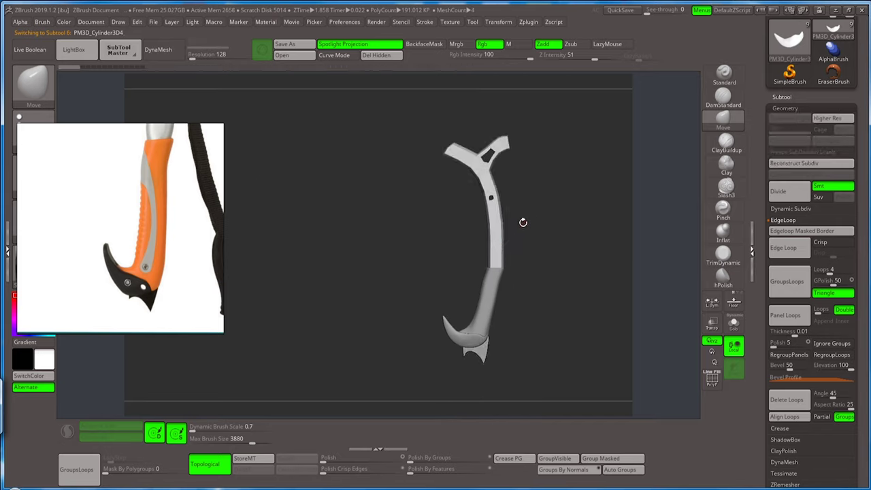
key("ctrl")
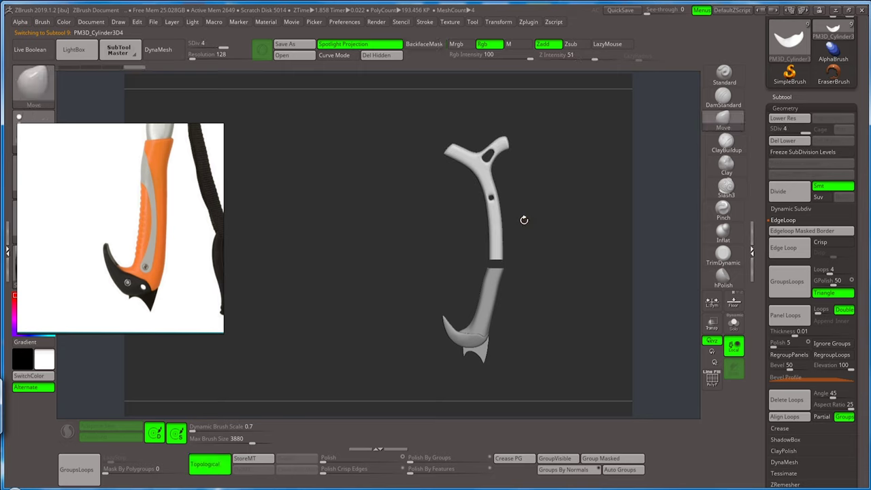
left_click(523, 222, "ctrl")
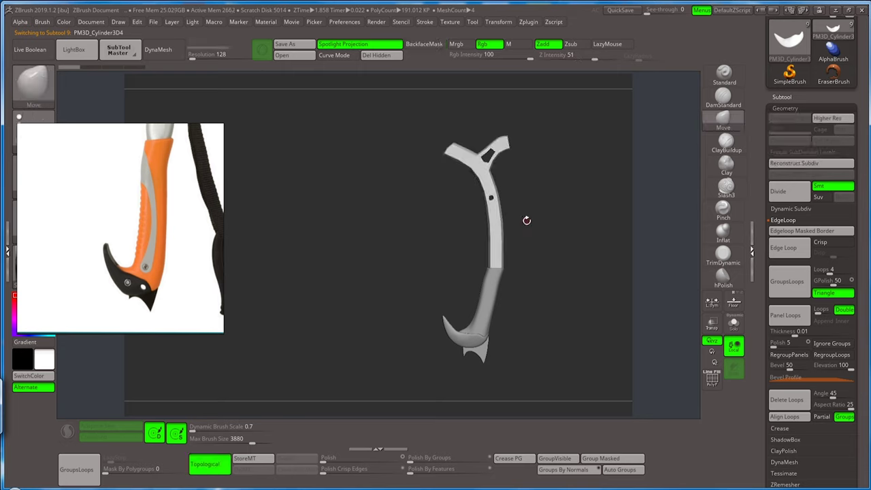
mouse_move(527, 220)
left_mouse_down()
mouse_move(547, 312)
mouse_move(536, 272)
left_mouse_up()
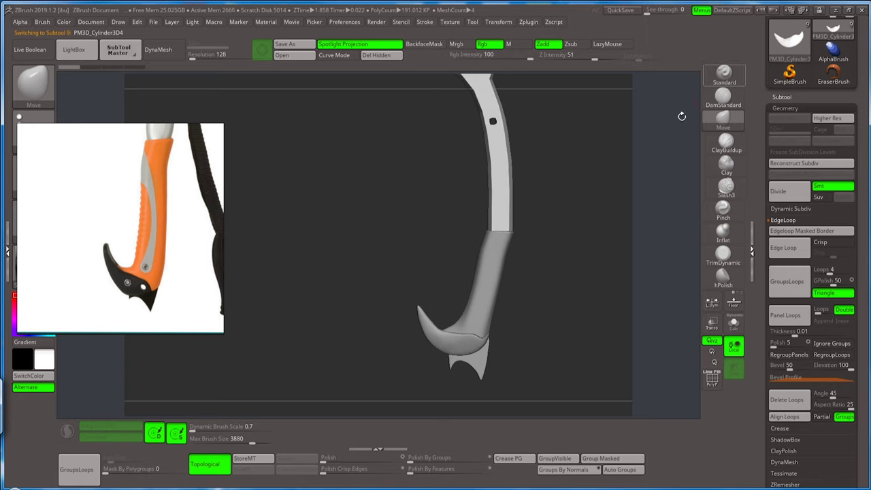
scroll(809, 102, "up", 5)
- Show the Y-shaped head piece alone and pan the reference photo along the axe
left_click(803, 115)
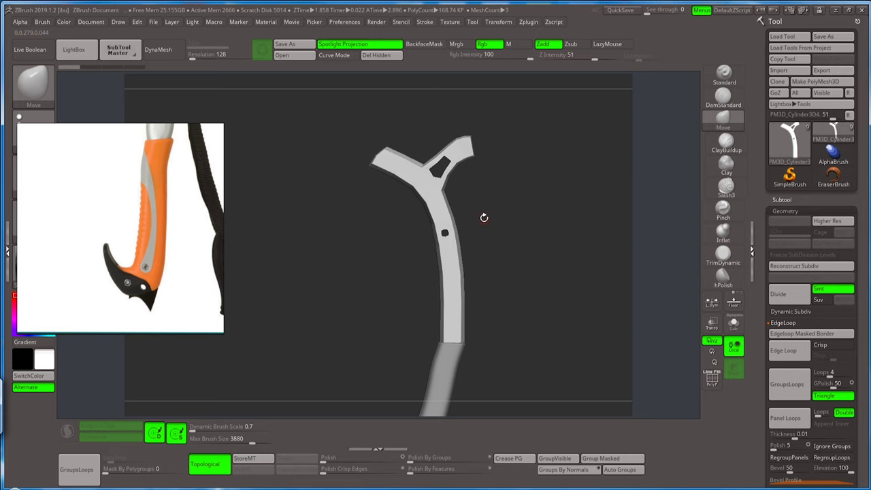
left_click_drag(163, 214, 163, 343)
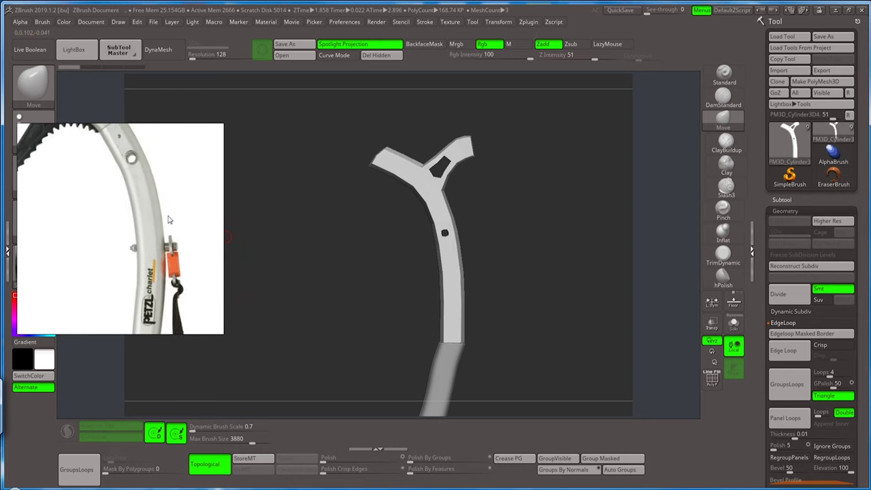
left_click_drag(169, 219, 198, 285)
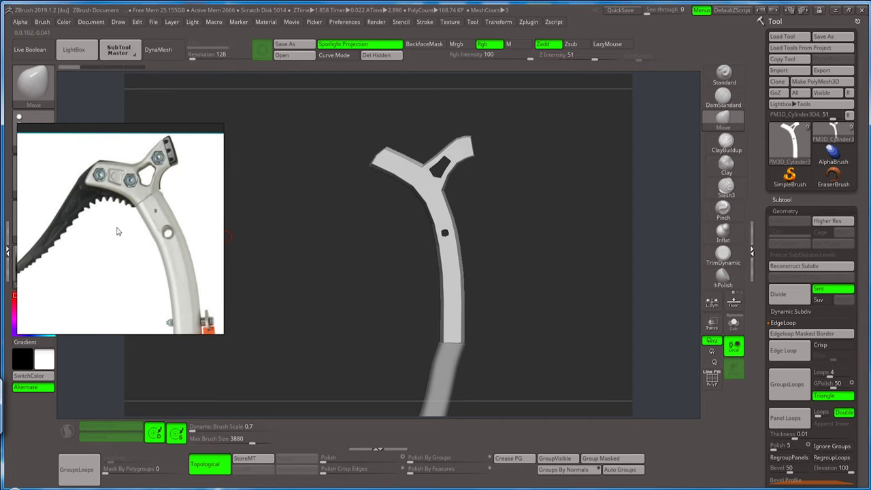
scroll(117, 232, "down", 2)
left_click_drag(120, 243, 127, 202)
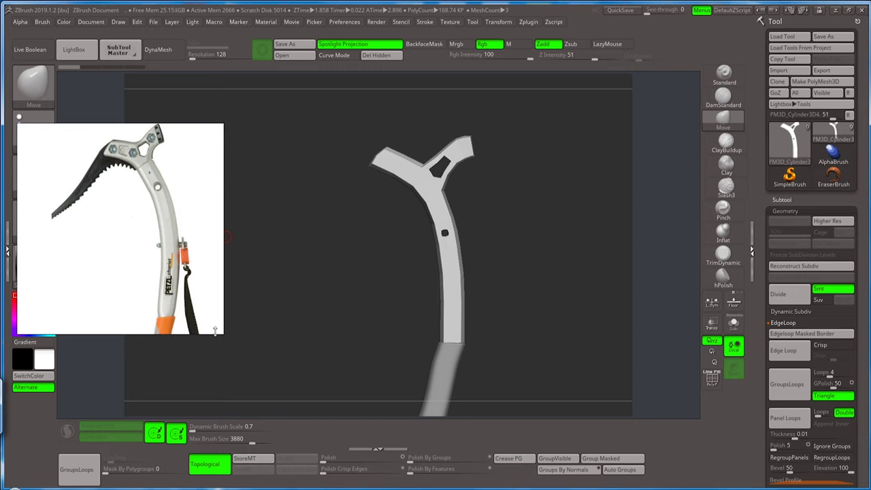
- Enlarge the reference photo to the whole axe and turn on polygroup wireframe
left_click_drag(215, 330, 225, 396)
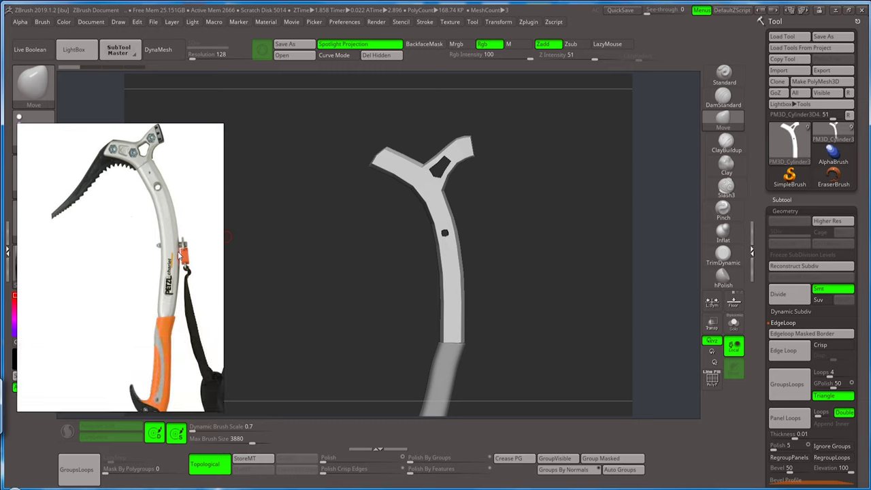
scroll(181, 255, "up", 2)
mouse_move(180, 255)
left_mouse_down()
mouse_move(165, 291)
mouse_move(219, 315)
mouse_move(162, 302)
left_mouse_up()
scroll(172, 279, "up", 2)
scroll(219, 310, "down", 2)
scroll(161, 300, "down", 1)
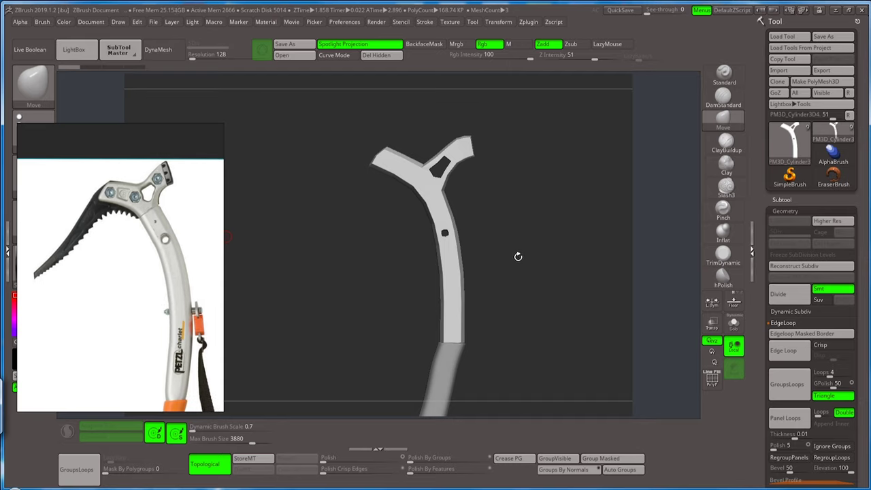
mouse_move(511, 240)
left_mouse_down()
mouse_move(503, 280)
mouse_move(508, 215)
mouse_move(483, 243)
mouse_move(492, 322)
mouse_move(496, 250)
mouse_move(462, 278)
mouse_move(496, 237)
mouse_move(489, 329)
mouse_move(484, 271)
mouse_move(399, 279)
mouse_move(427, 274)
mouse_move(450, 287)
mouse_move(428, 285)
mouse_move(463, 258)
mouse_move(469, 200)
mouse_move(517, 233)
mouse_move(513, 308)
mouse_move(503, 235)
left_mouse_up()
key("shift+f")
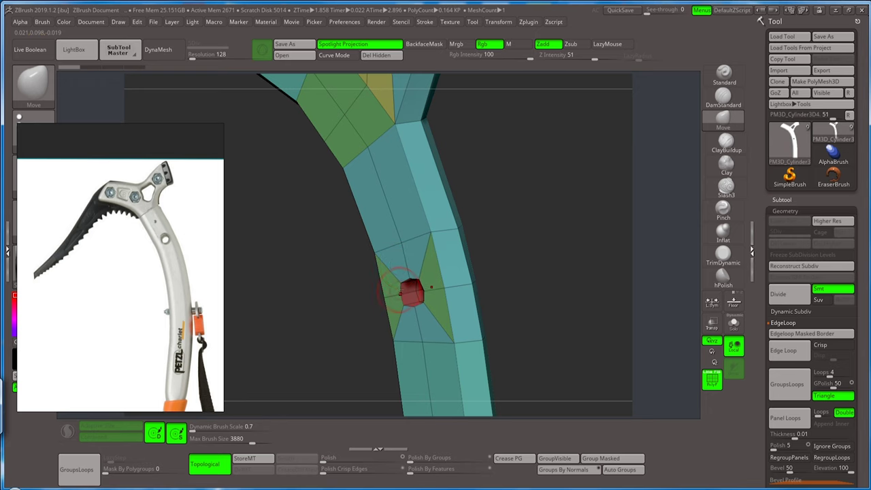
- Bevel an edge loop around the shaft's hole with ZModeler and inspect it
key("b")
key("b")
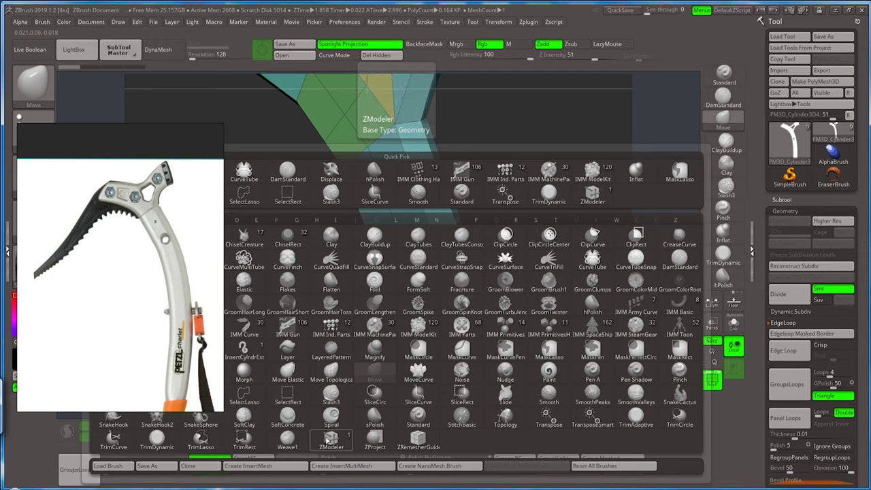
key("z")
key("m")
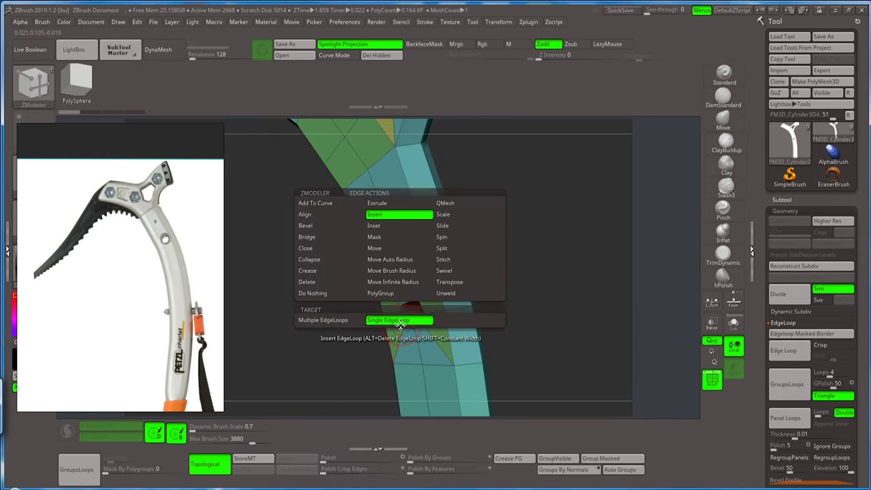
key("space")
left_click(320, 225)
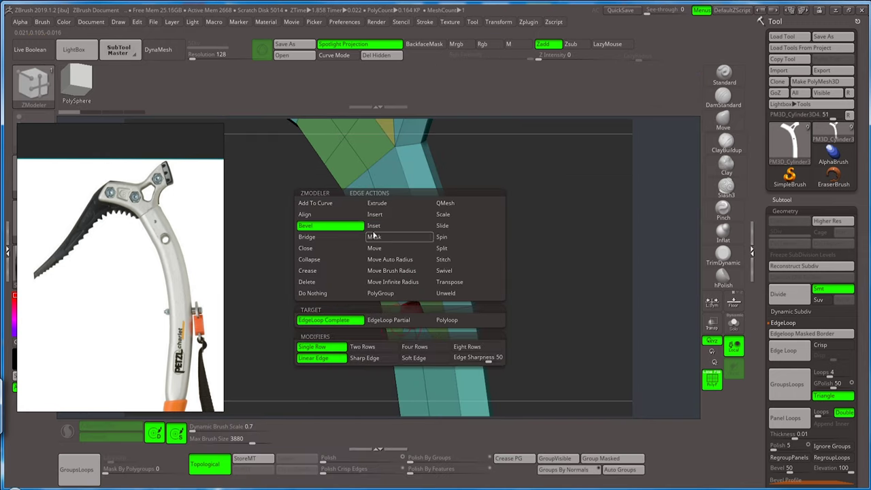
left_click_drag(412, 312, 401, 302)
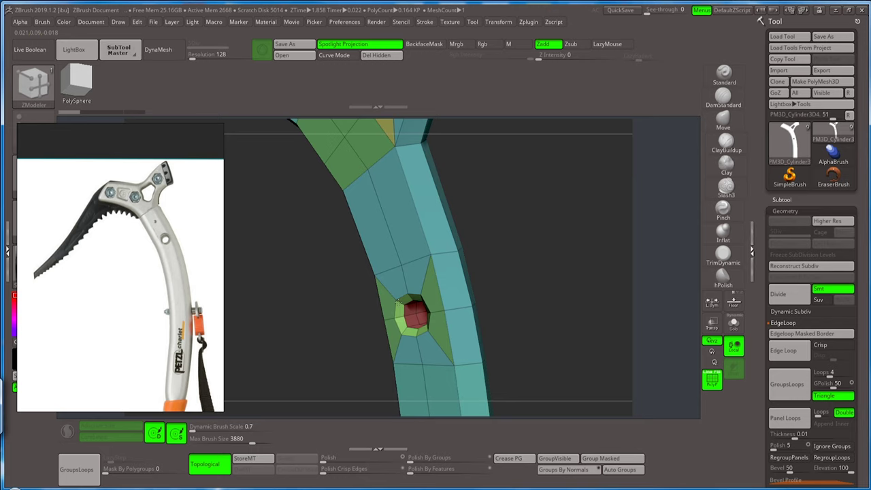
left_click_drag(485, 187, 407, 262)
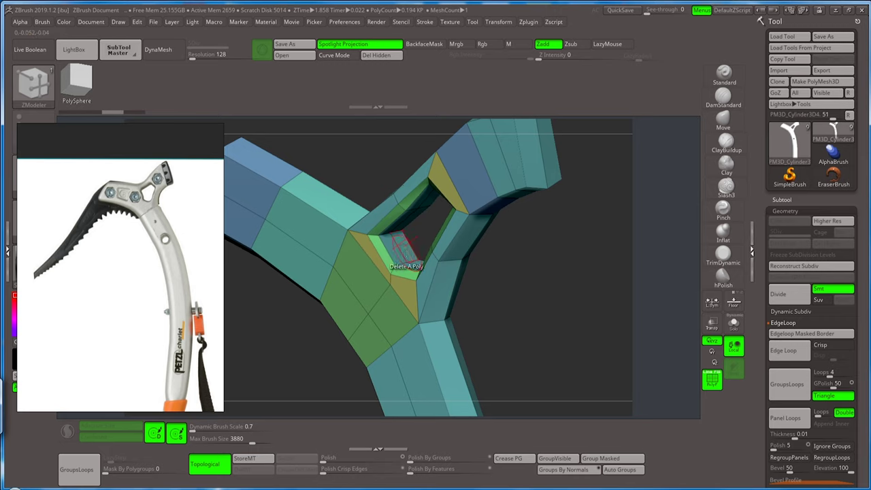
left_click_drag(470, 271, 474, 229)
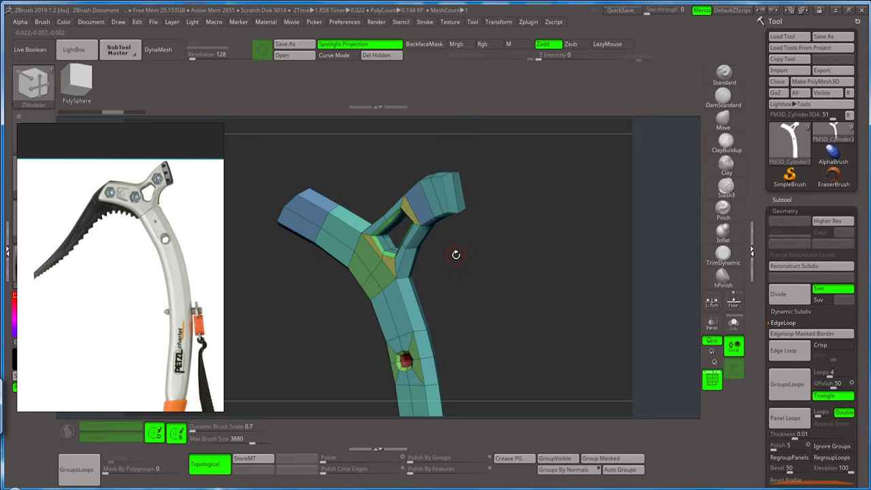
mouse_move(455, 254)
left_mouse_down()
mouse_move(476, 254)
mouse_move(453, 271)
mouse_move(445, 173)
mouse_move(438, 231)
left_mouse_up()
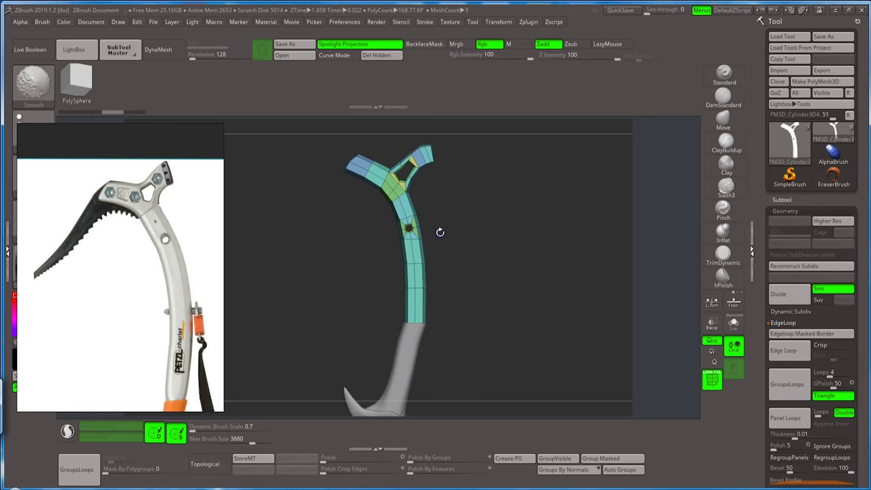
- Hide PolyFrame and preview the shaft subdivided smooth, zoomed on the hole
key("shift+f")
key("ctrl")
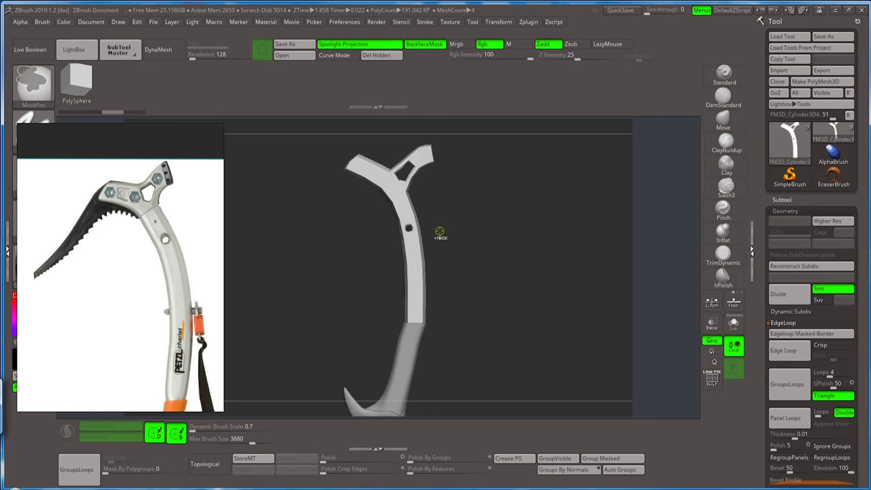
key("d")
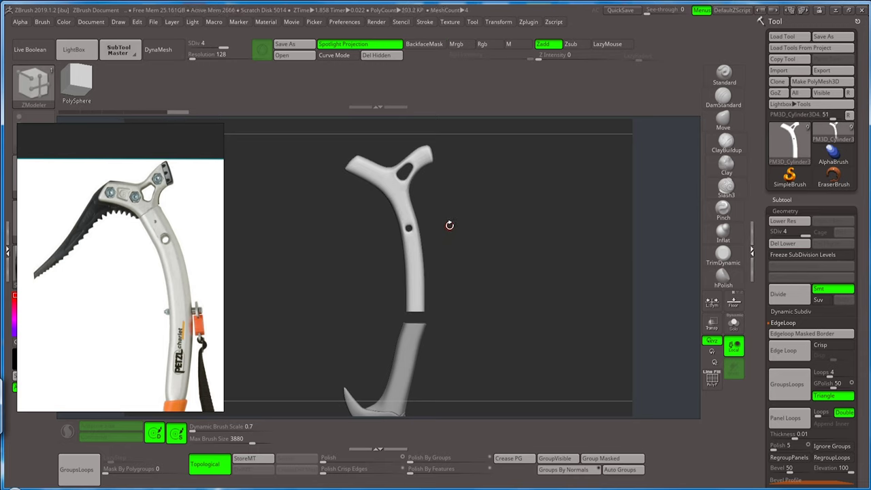
left_click_drag(449, 224, 453, 343)
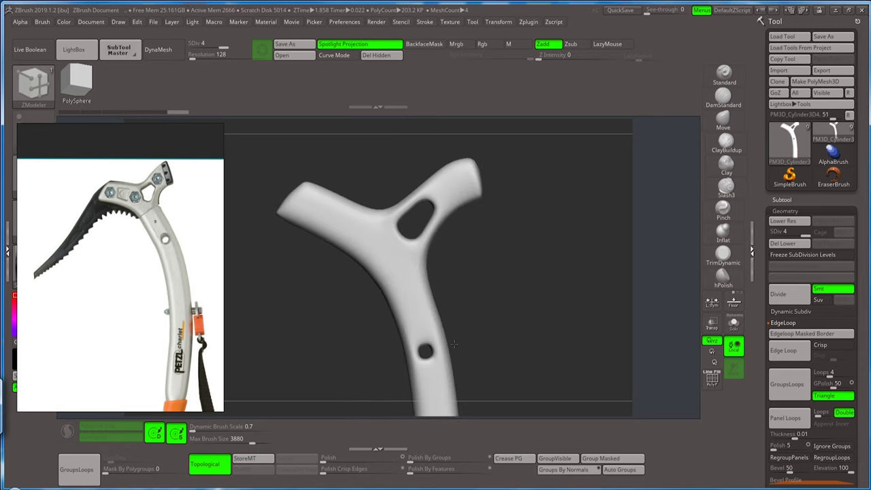
right_click_drag(453, 344, 474, 275, "ctrl")
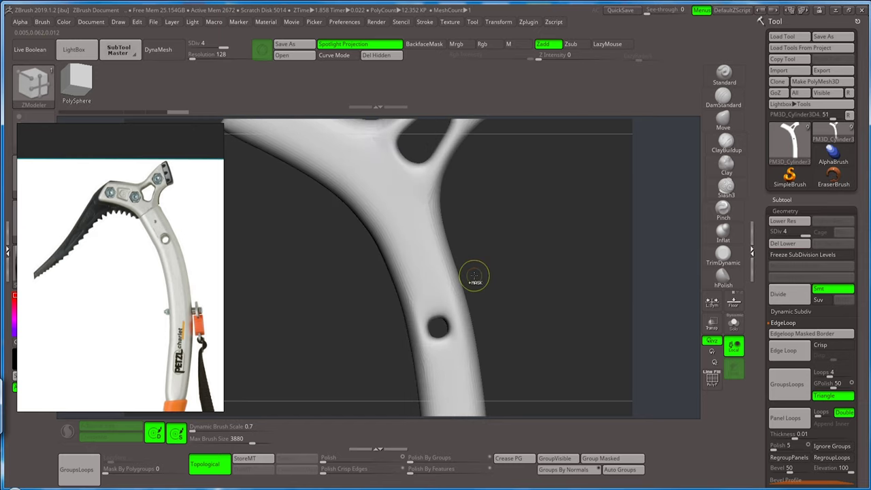
- Return the shaft to its lowest subdivision level in ZModeler and straighten the view
key("shift+d")
key("b")
key("z")
key("m")
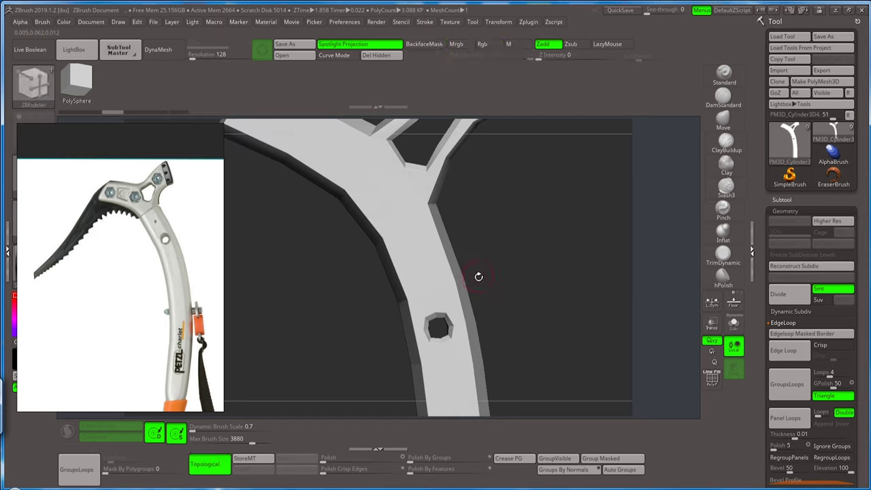
key("shift+d")
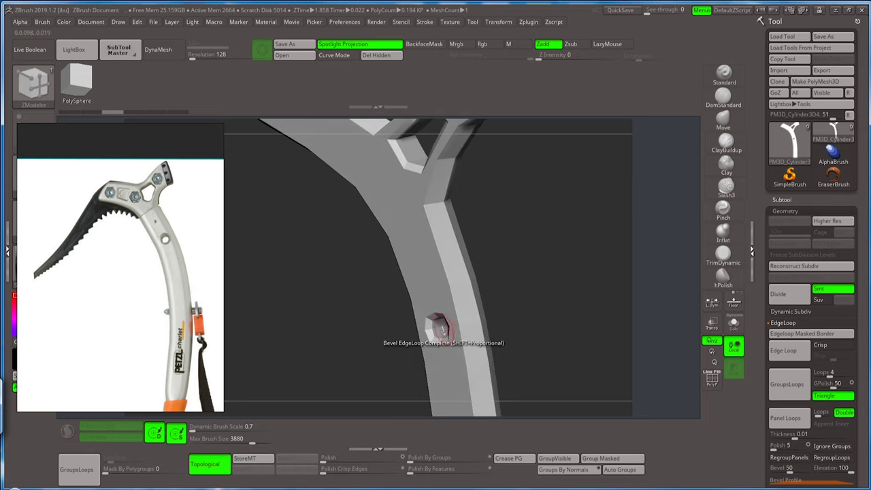
left_click(437, 327)
mouse_move(437, 328)
right_mouse_down()
mouse_move(434, 313)
mouse_move(481, 282)
mouse_move(460, 265)
right_mouse_up()
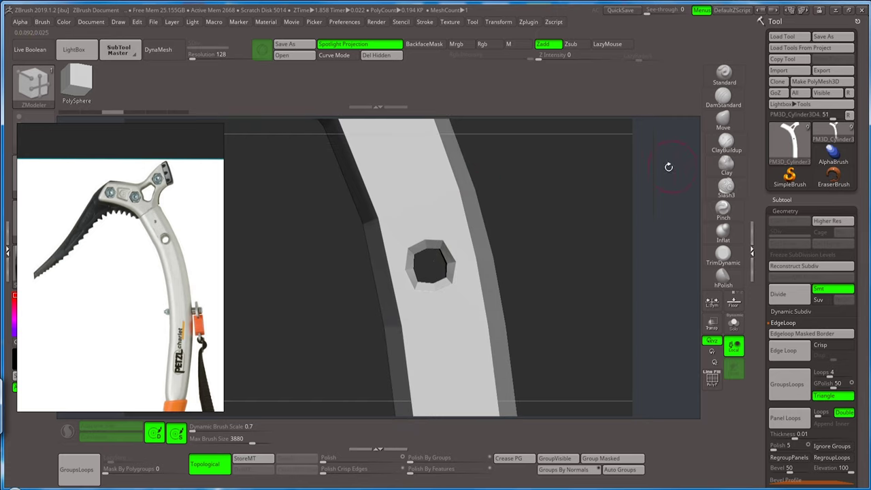
- Reshape the bolt hole's edge with the Move brush and preview it smoothed
left_click(723, 119)
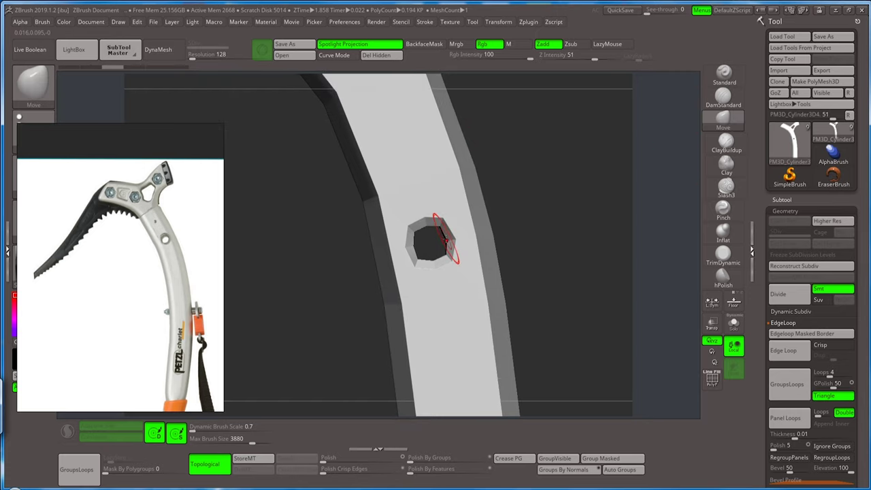
mouse_move(435, 239)
left_mouse_down()
mouse_move(451, 233)
mouse_move(431, 249)
mouse_move(425, 229)
mouse_move(438, 260)
mouse_move(430, 253)
left_mouse_up()
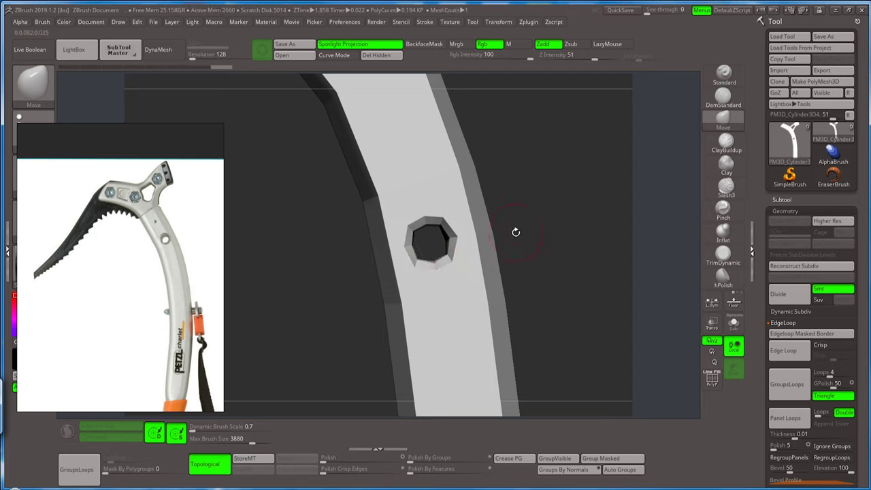
key("ctrl+d")
key("ctrl+d")
key("ctrl+d")
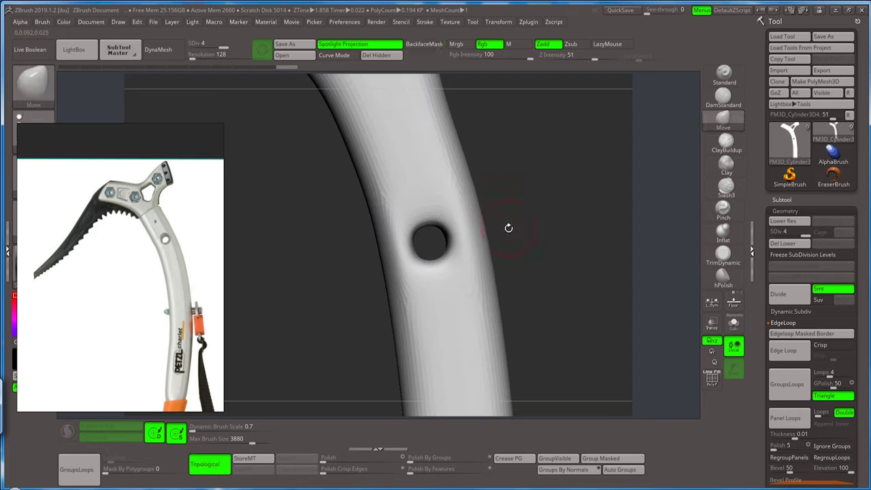
- Return to the lowest subdivision level and show PolyFrame polygroup colours
key("shift+d")
key("shift+d")
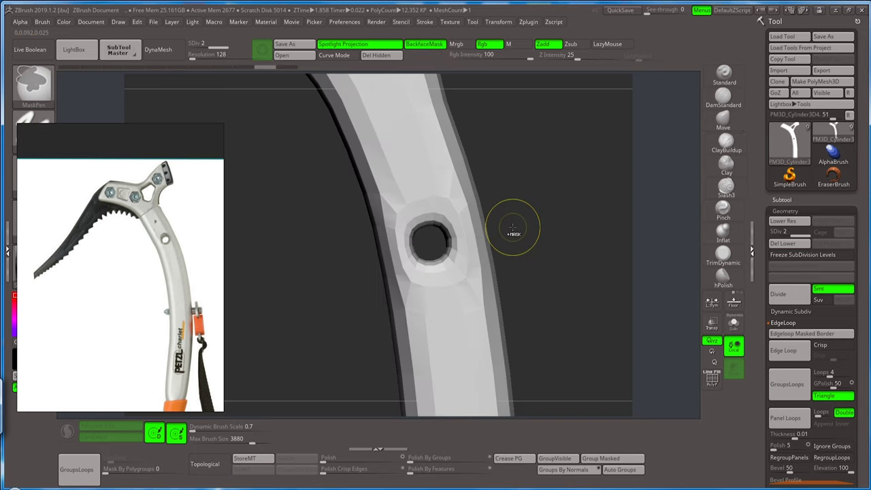
key("shift+d")
scroll(772, 222, "down", 5)
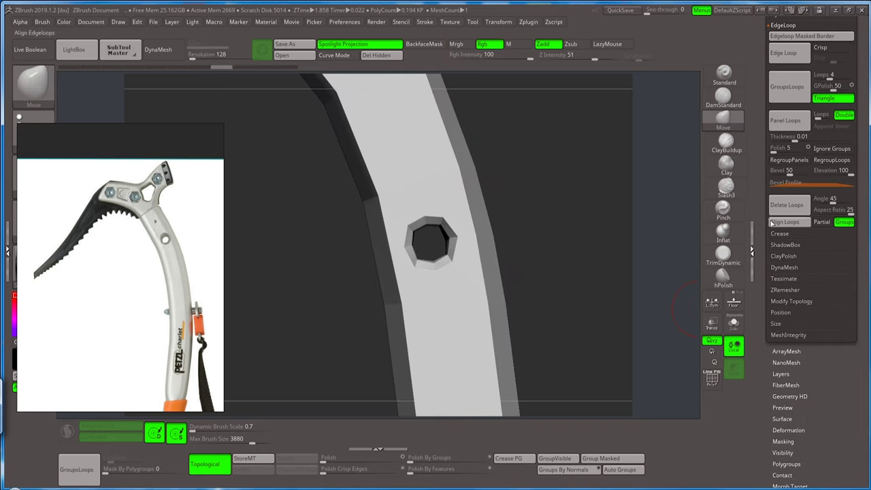
scroll(774, 351, "up", 2)
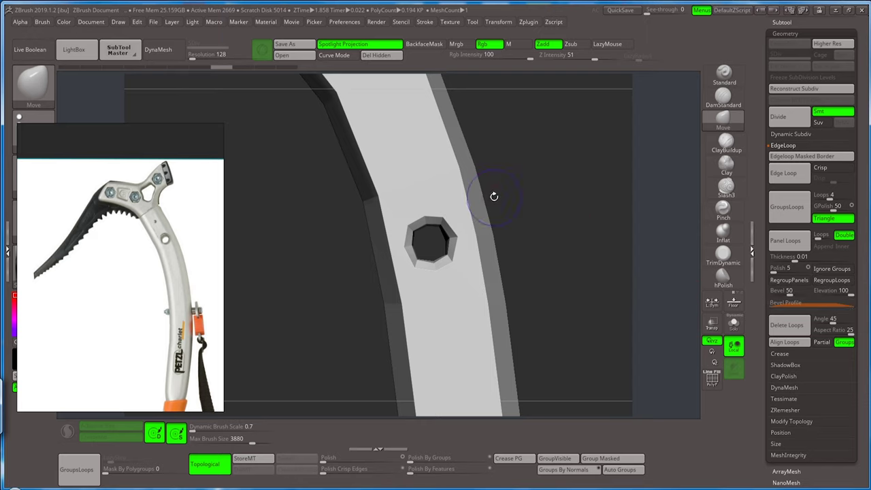
key("shift+f")
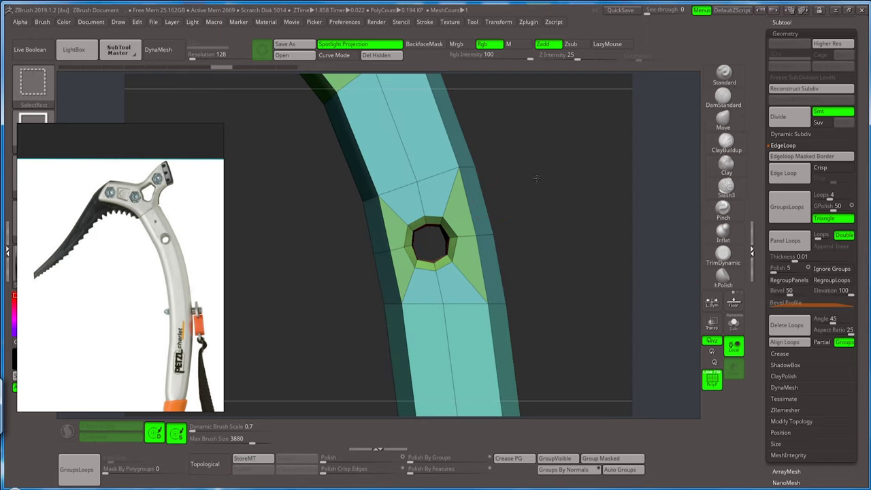
- Isolate the hole's polygon ring and apply Polish Crisp Edges and Polish By Features
left_click_drag(536, 176, 348, 299, "ctrl+shift")
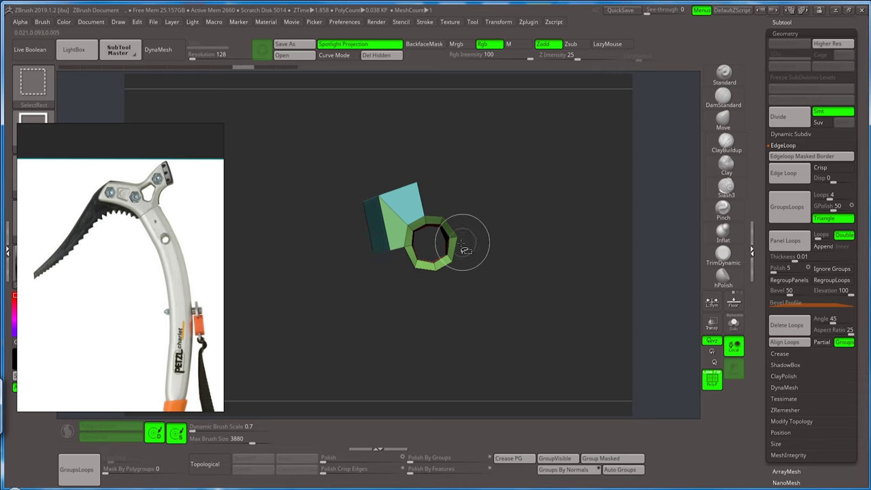
left_click_drag(331, 183, 464, 243, "ctrl+alt+shift")
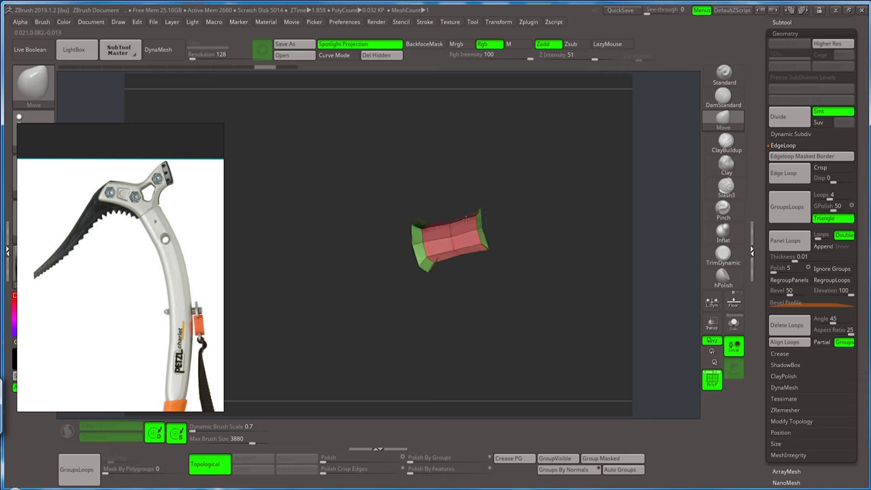
left_click(329, 472)
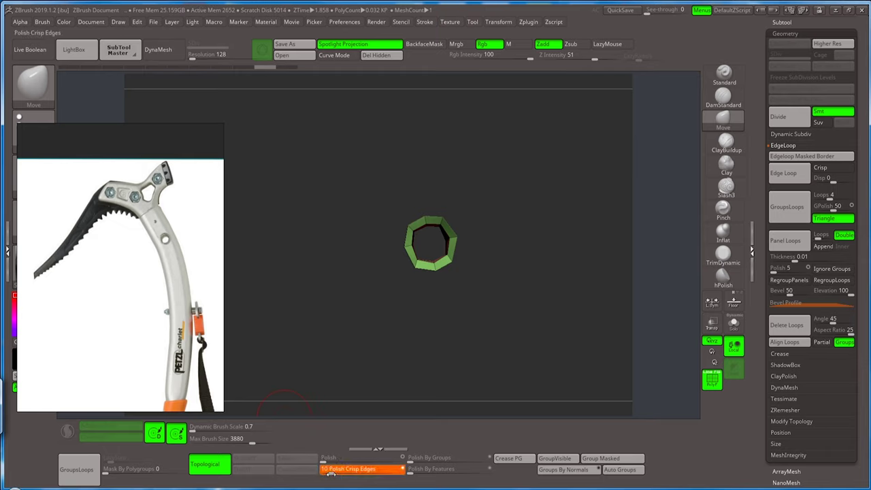
left_click_drag(331, 472, 332, 472)
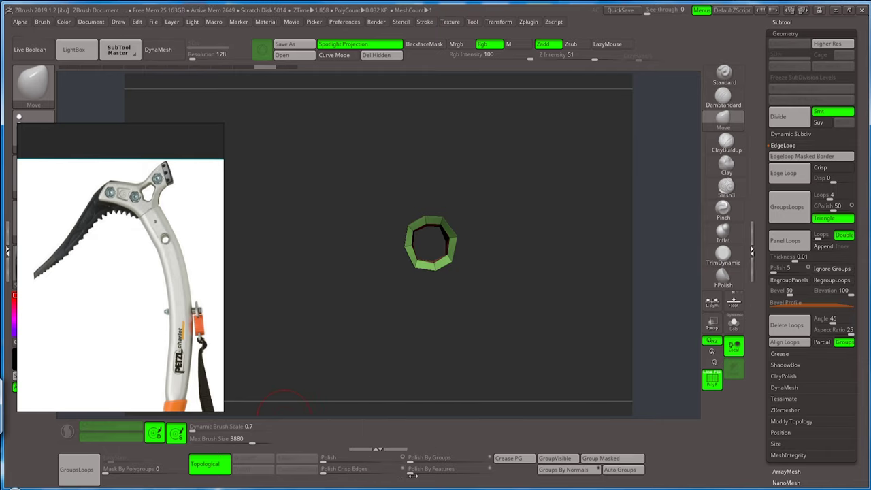
left_click_drag(412, 469, 416, 469)
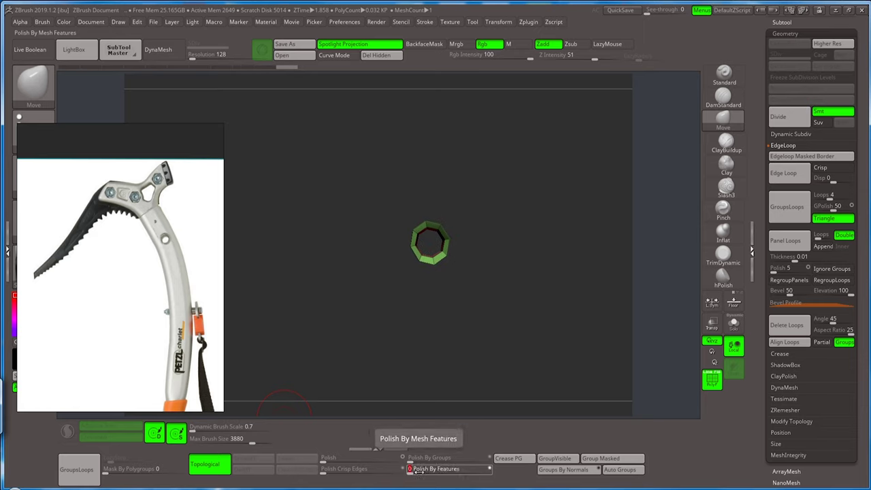
- Unhide the rest of the shaft and enable Geometry > Dynamic Subdiv > Dynamic
key("ctrl+z")
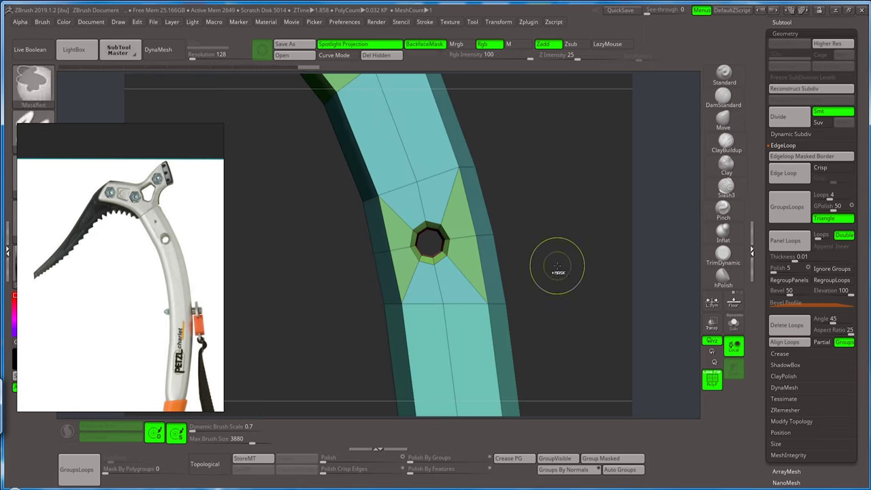
key("b")
key("m")
key("t")
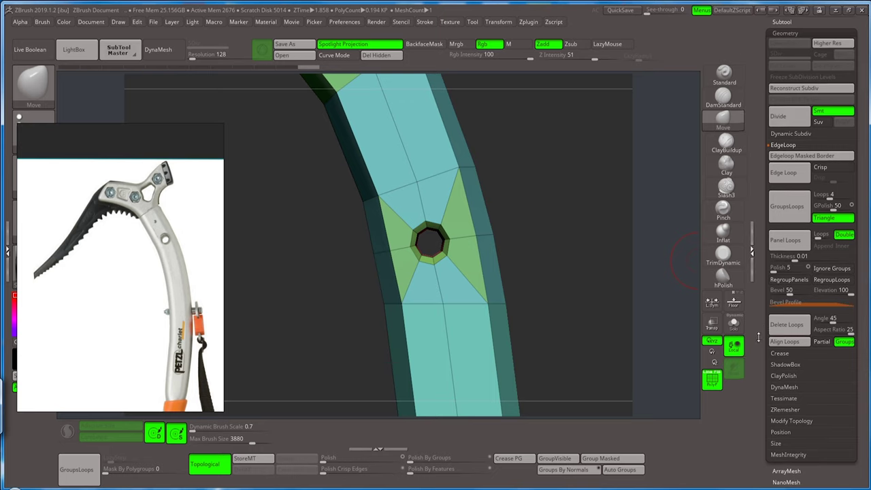
scroll(758, 338, "down", 5)
scroll(771, 308, "up", 5)
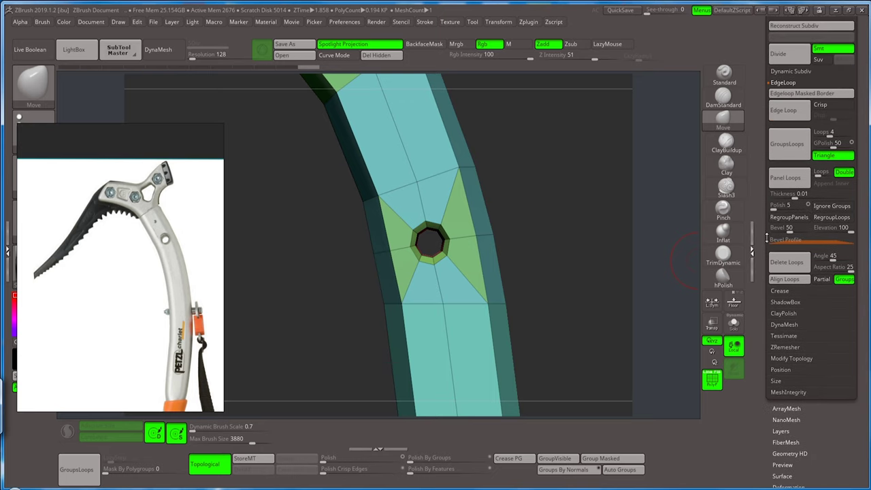
scroll(760, 298, "up", 4)
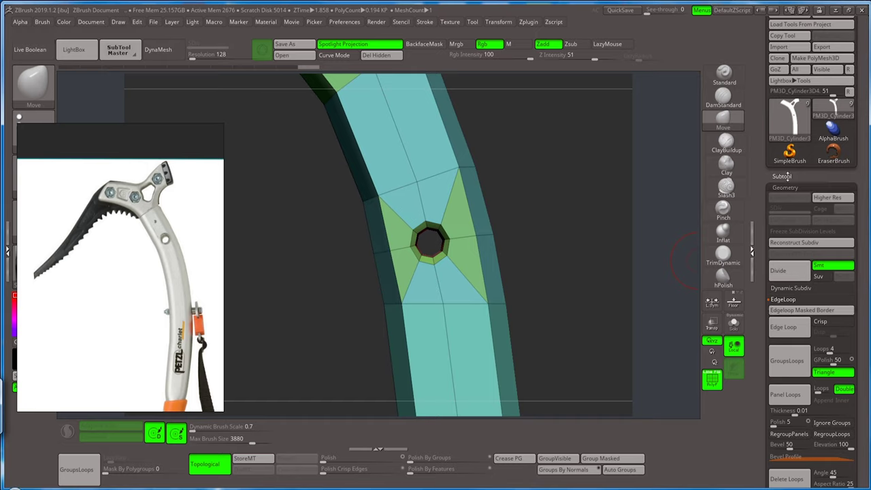
left_click(789, 288)
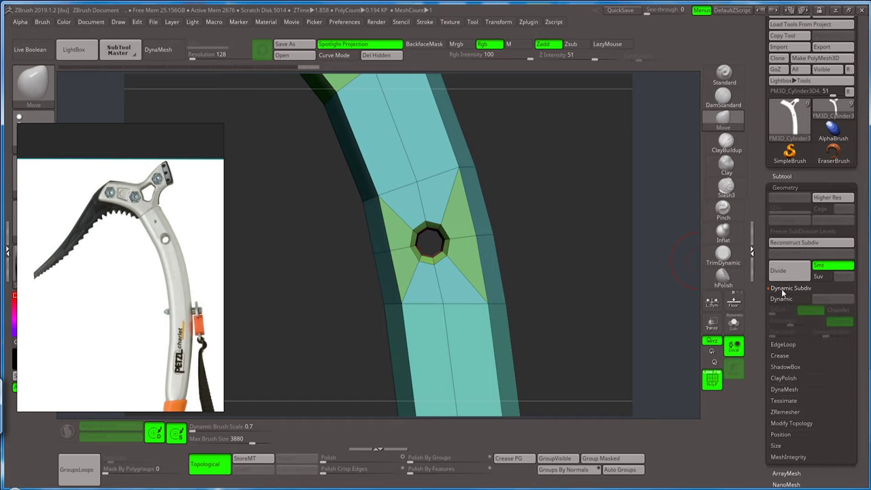
left_click(782, 299)
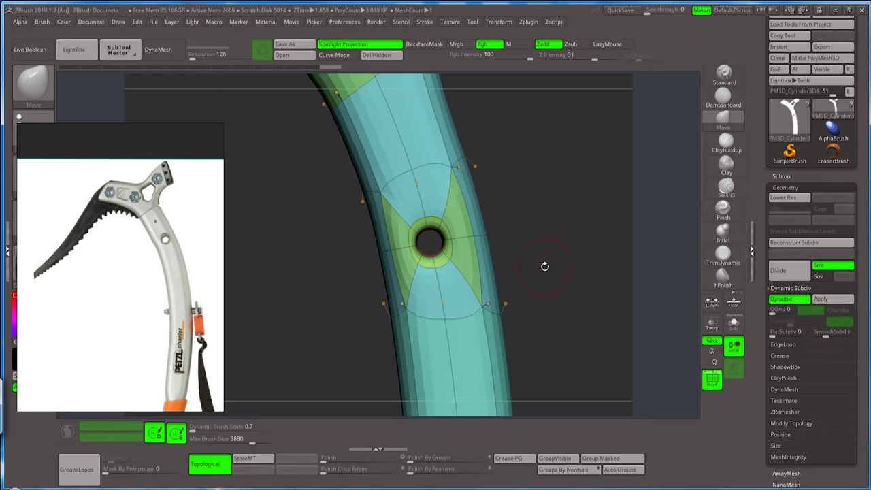
- View the whole forked shaft, toggling PolyFrame off and back on to judge the shape
left_click_drag(540, 272, 521, 146, "alt")
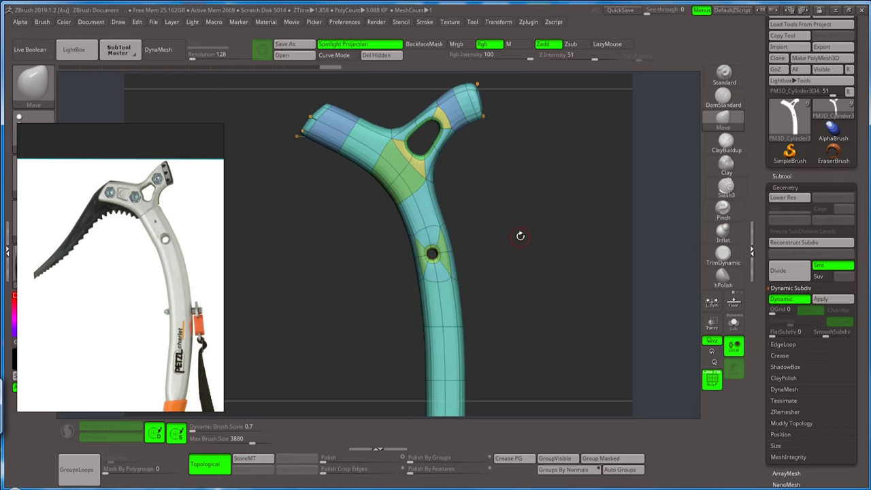
key("shift")
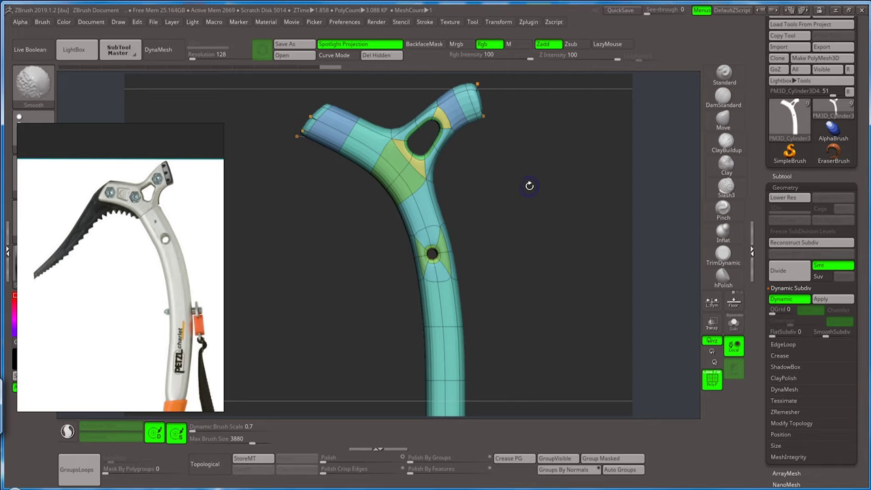
key("shift+f")
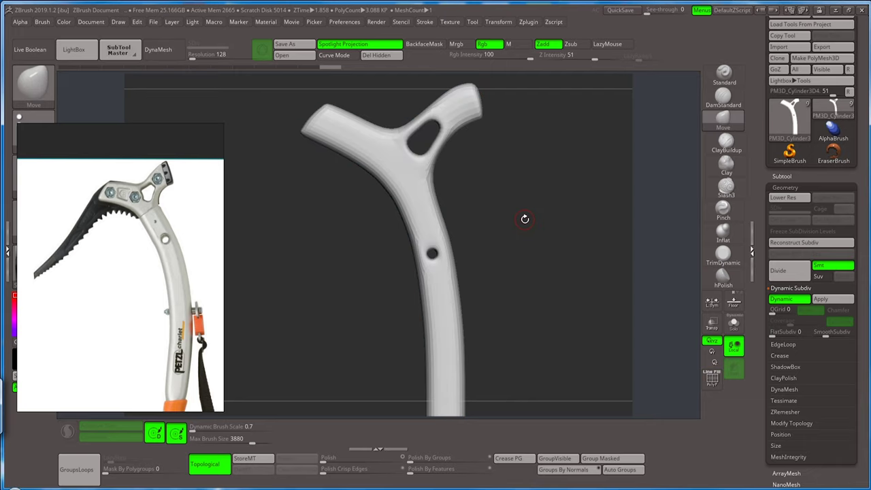
key("shift")
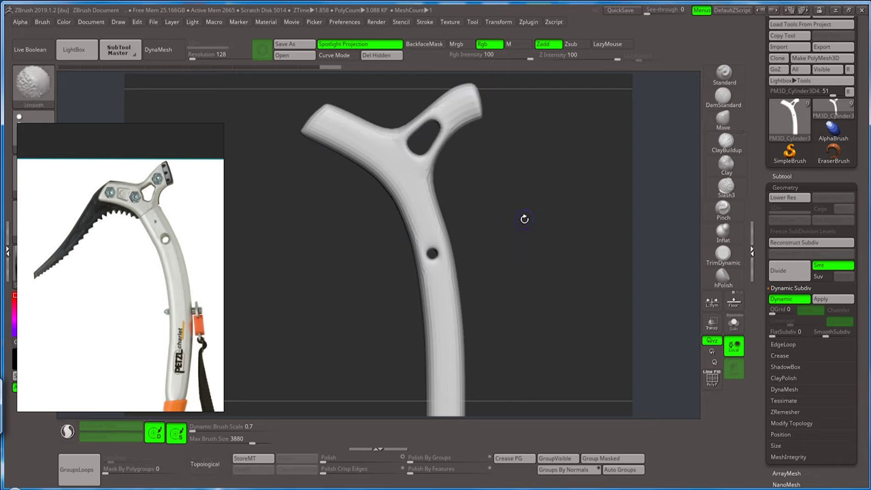
key("shift+f")
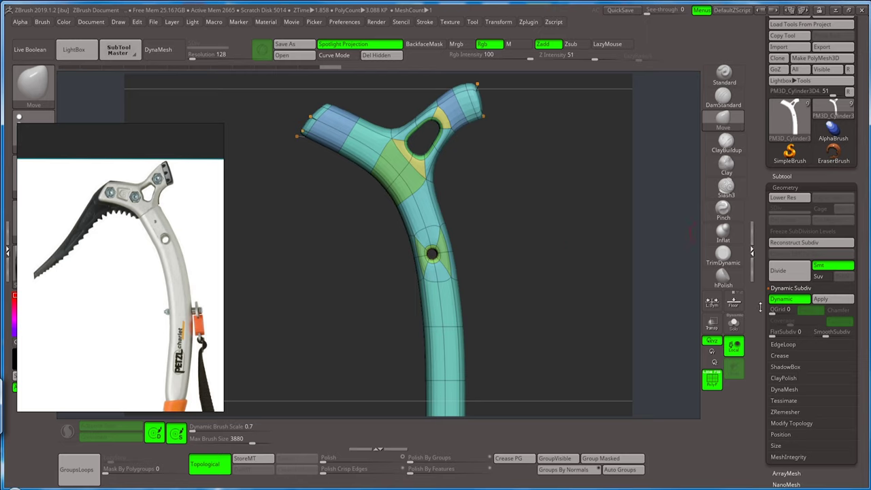
- Switch off Dynamic Subdiv and zoom in on the head's hole at a tilted angle
left_click(779, 302)
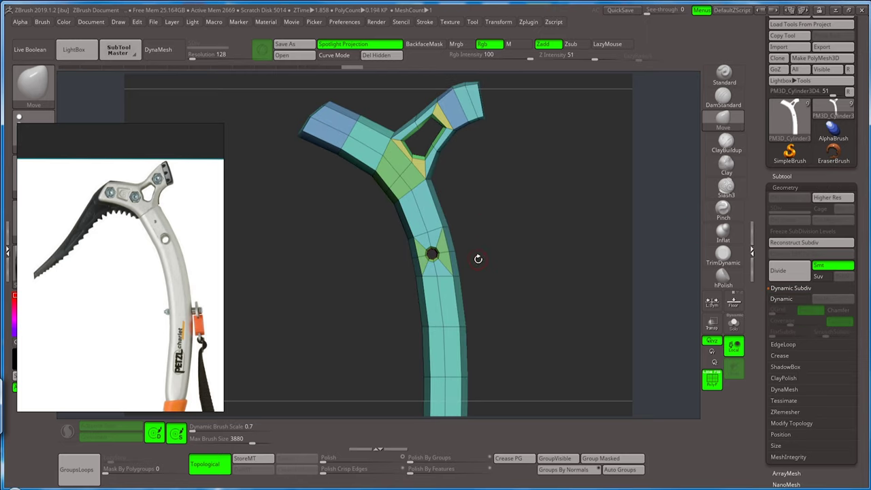
mouse_move(479, 249)
left_mouse_down()
mouse_move(472, 226)
mouse_move(480, 272)
mouse_move(488, 246)
left_mouse_up()
left_click_drag(499, 292, 540, 285)
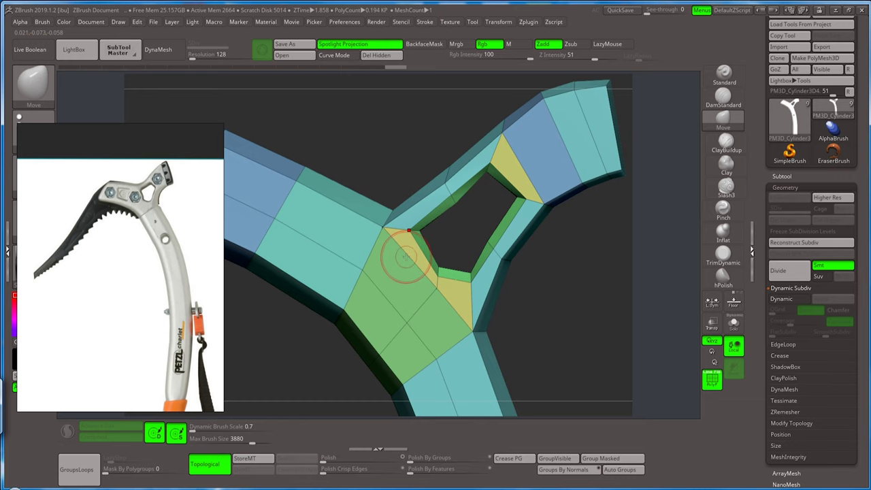
- Insert a single edge loop beside the head's hole with ZModeler, then return to Move
key("b")
key("z")
key("m")
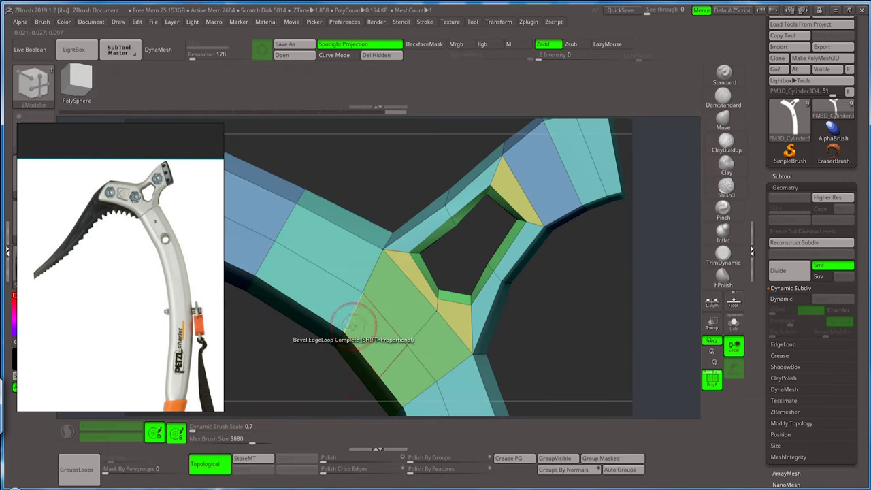
key("ctrl")
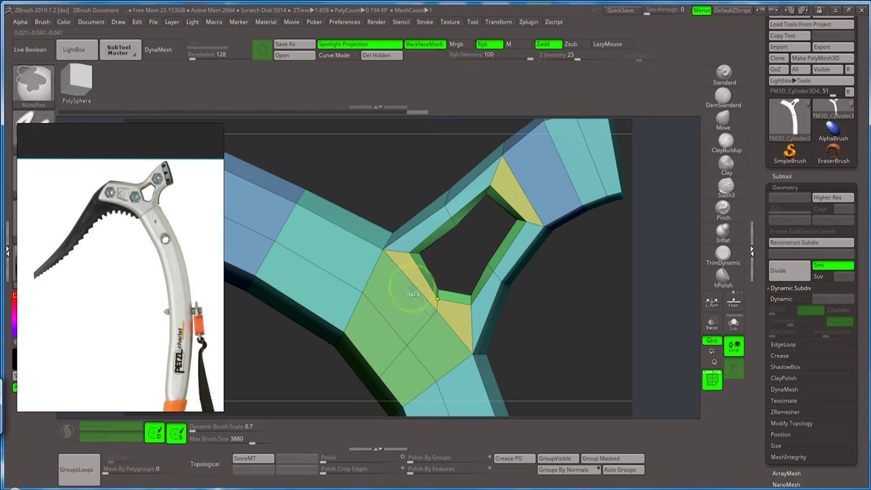
key("space")
left_click(381, 215)
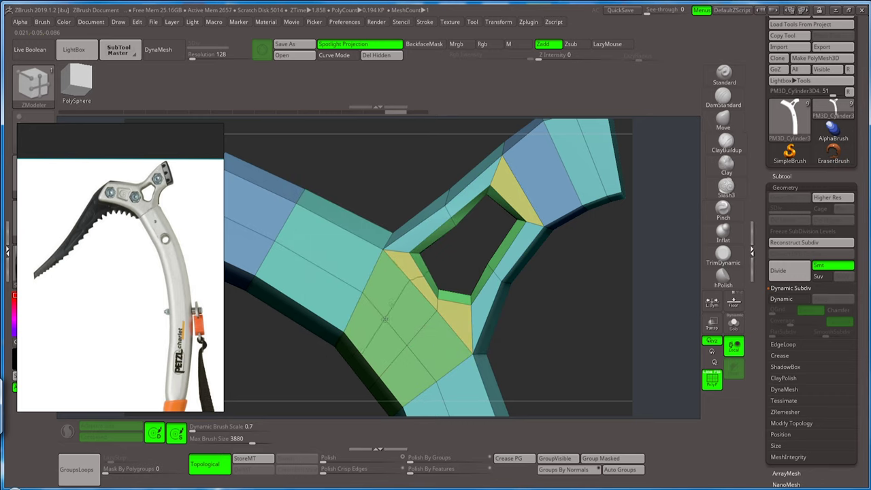
left_click(723, 121)
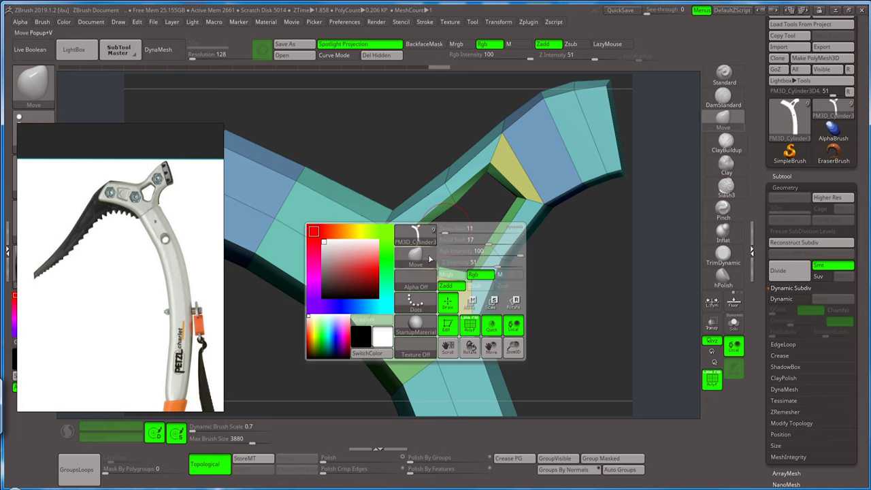
- Select the ZModeler brush and orbit to view the hole's walls from below
key("b")
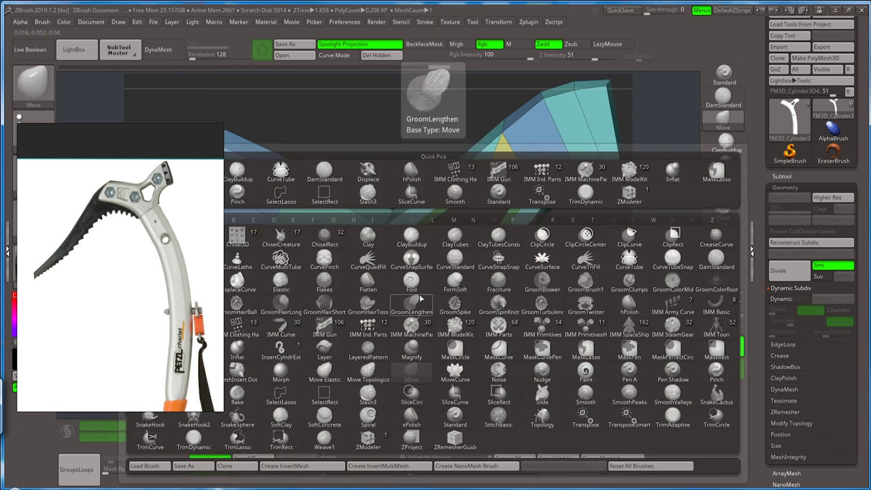
left_click(367, 438)
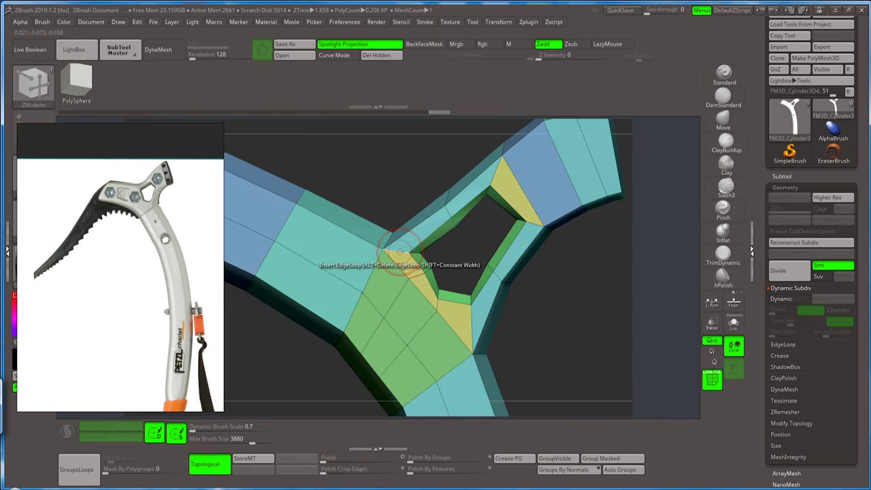
key("space")
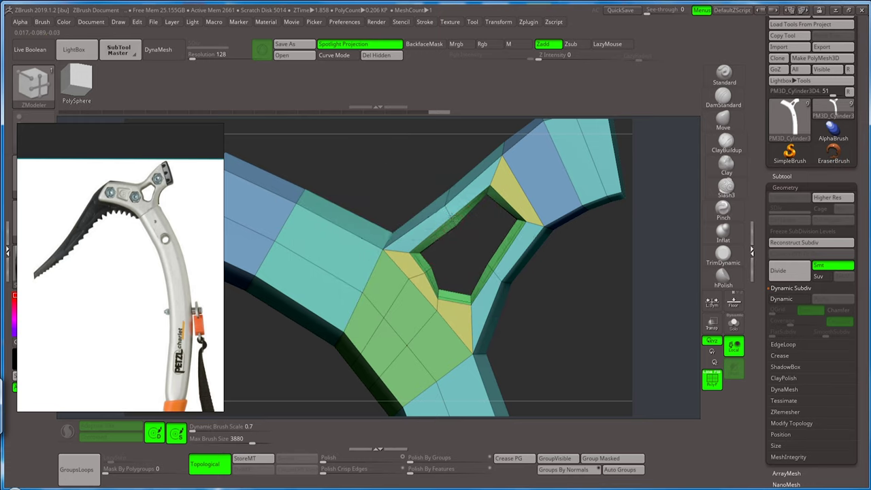
mouse_move(448, 250)
left_mouse_down()
mouse_move(451, 275)
mouse_move(455, 235)
left_mouse_up()
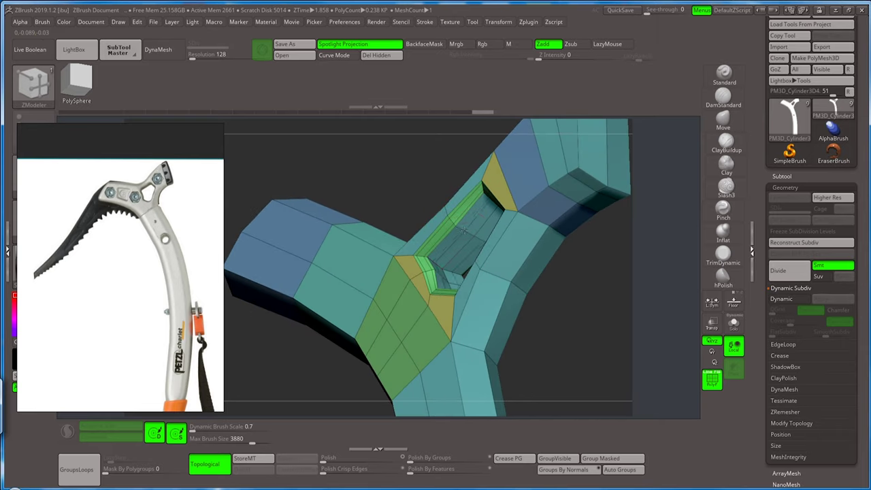
- Insert three edge loops along the inner walls of the head's hole
left_click(463, 230)
left_click_drag(437, 195, 454, 235)
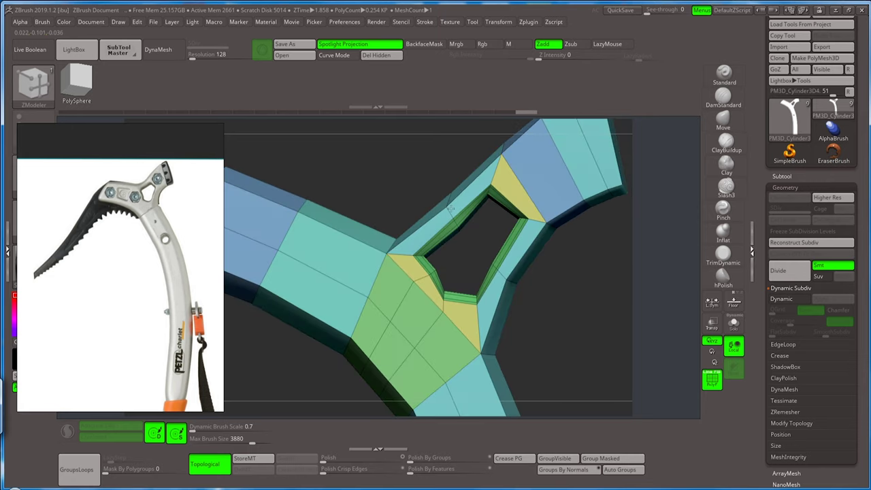
left_click(460, 243)
mouse_move(519, 340)
left_mouse_down("alt")
mouse_move(518, 233)
mouse_move(549, 302)
left_mouse_up("alt")
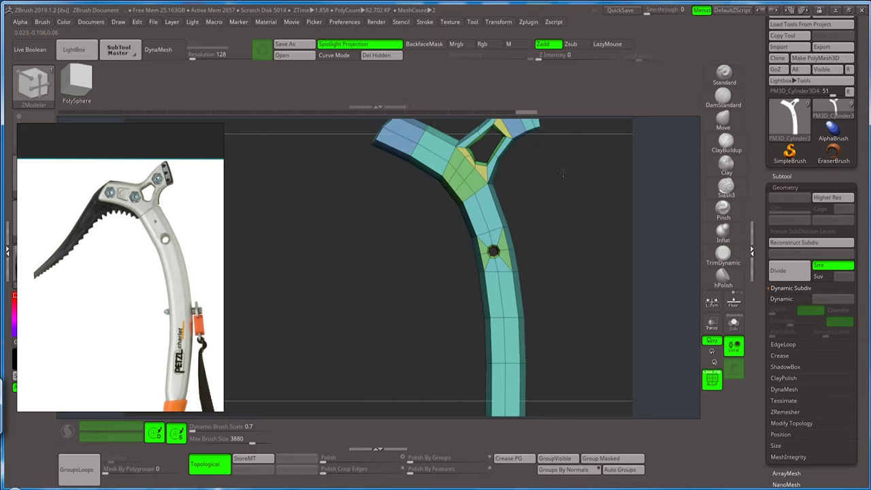
- Zoom onto the shaft's bolt hole and insert four edge loops around its light-green ring
mouse_move(538, 241)
left_mouse_down()
mouse_move(522, 240)
mouse_move(541, 201)
left_mouse_up()
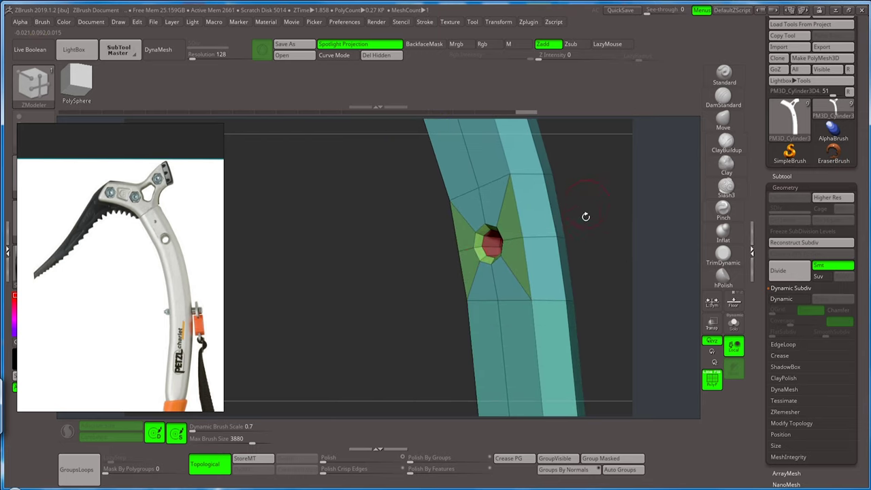
left_click_drag(486, 243, 324, 308, "alt")
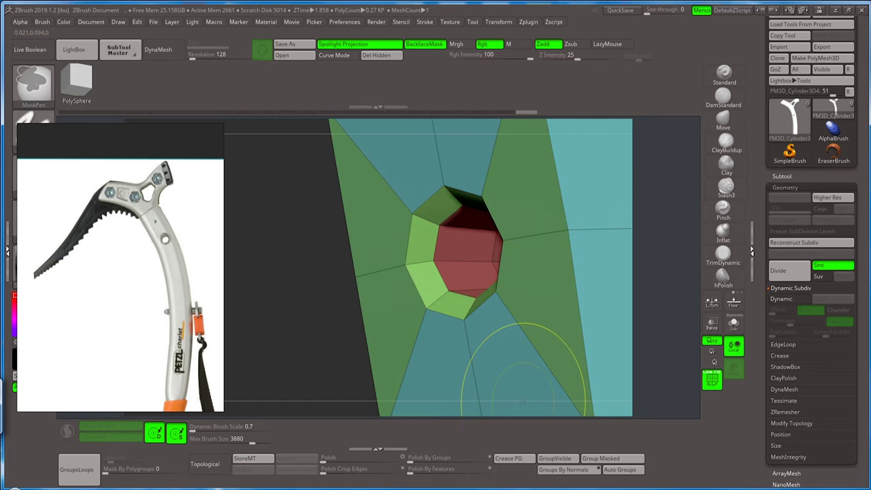
left_click(421, 217)
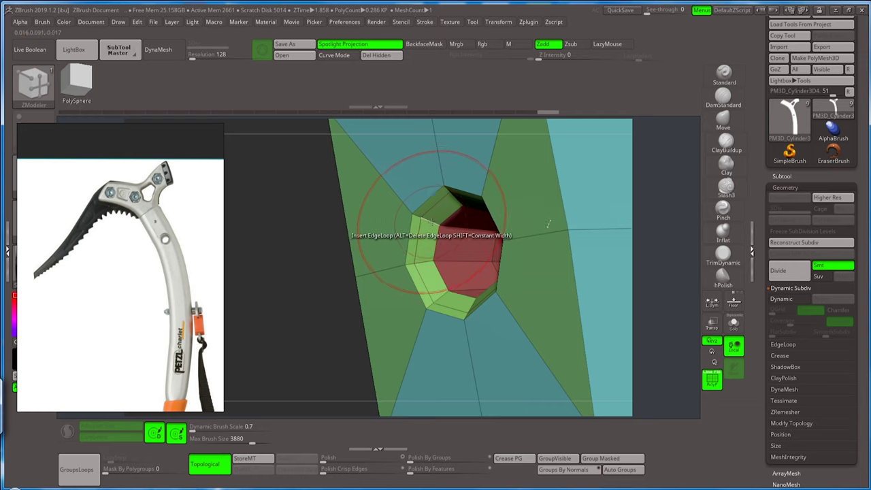
left_click(416, 235)
left_click(457, 225)
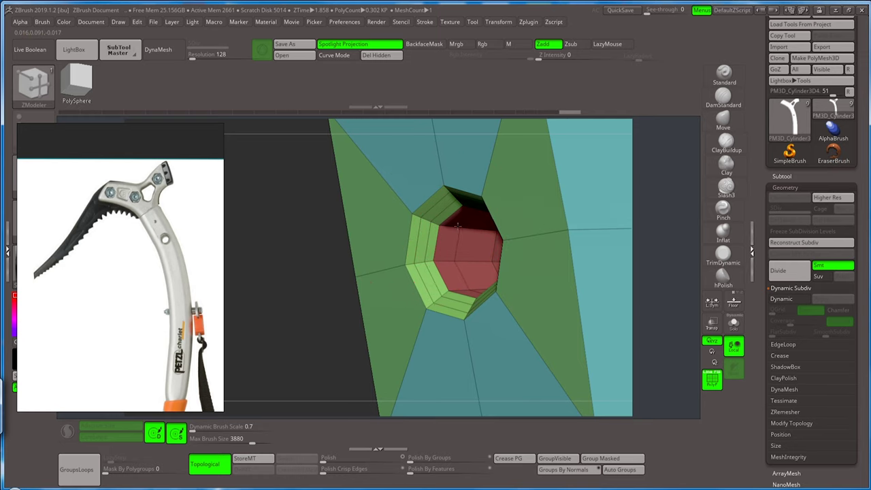
left_click(466, 228)
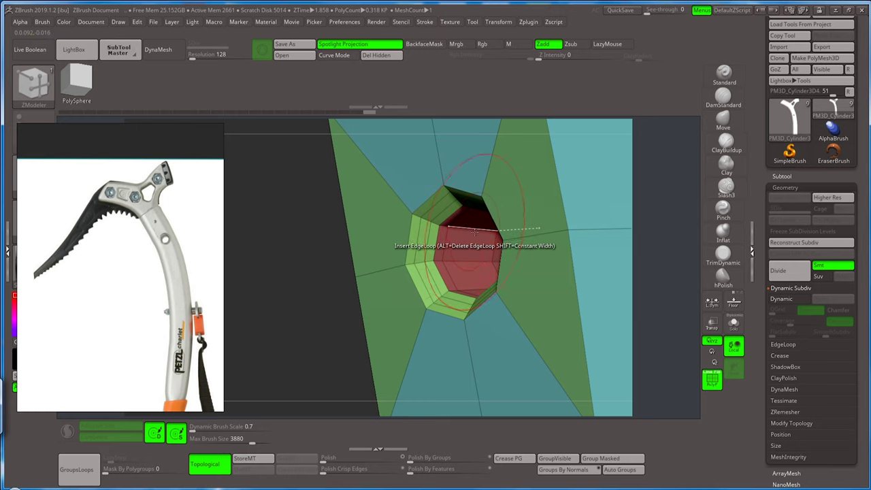
mouse_move(334, 278)
left_mouse_down()
mouse_move(362, 277)
mouse_move(350, 289)
mouse_move(441, 213)
mouse_move(475, 275)
left_mouse_up()
key("ctrl")
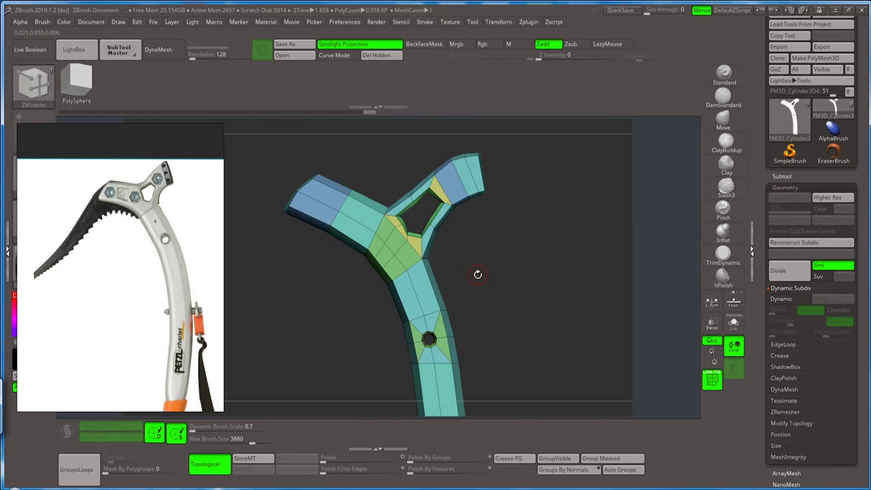
mouse_move(515, 198)
left_mouse_down("alt")
mouse_move(476, 228)
mouse_move(470, 218)
left_mouse_up("alt")
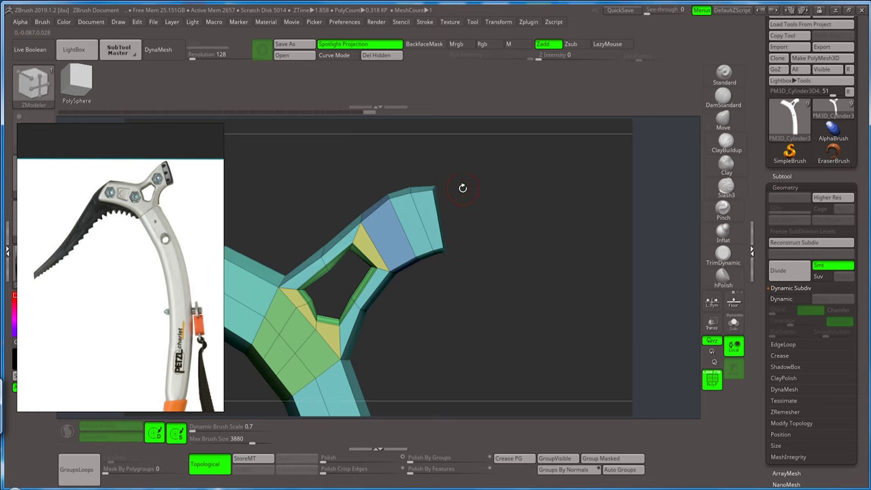
left_click_drag(462, 187, 459, 202)
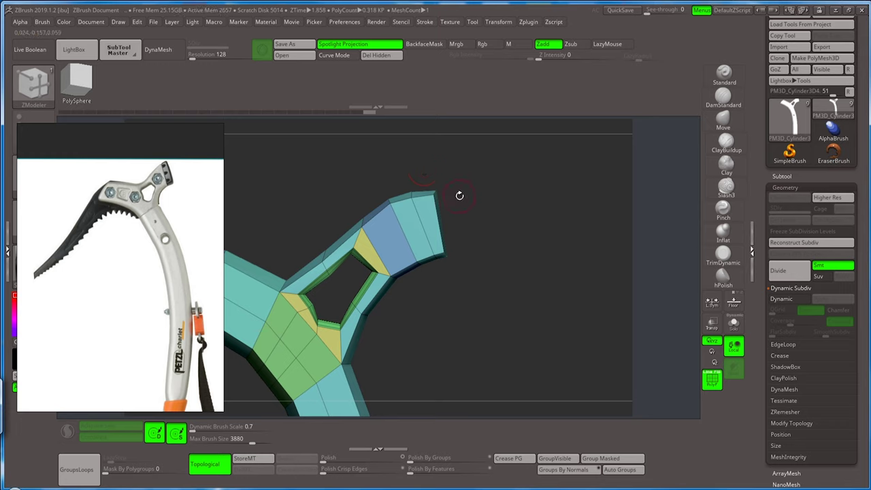
mouse_move(458, 194)
left_mouse_down()
mouse_move(455, 265)
mouse_move(428, 346)
left_mouse_up()
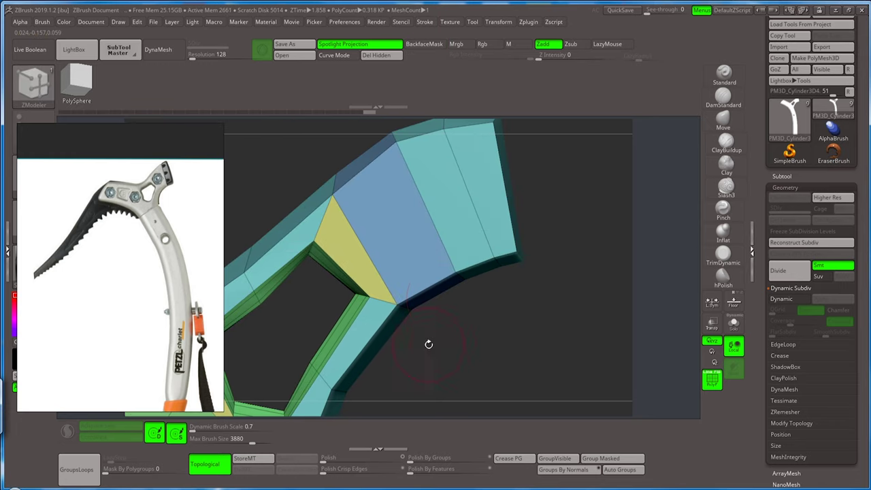
mouse_move(532, 198)
left_mouse_down()
mouse_move(443, 239)
mouse_move(454, 270)
left_mouse_up()
right_click_drag(454, 270, 456, 185, "ctrl")
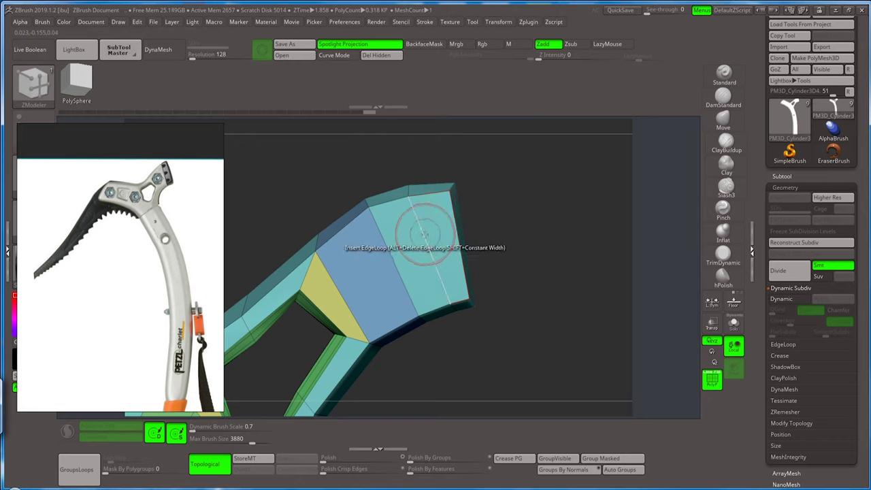
key("space")
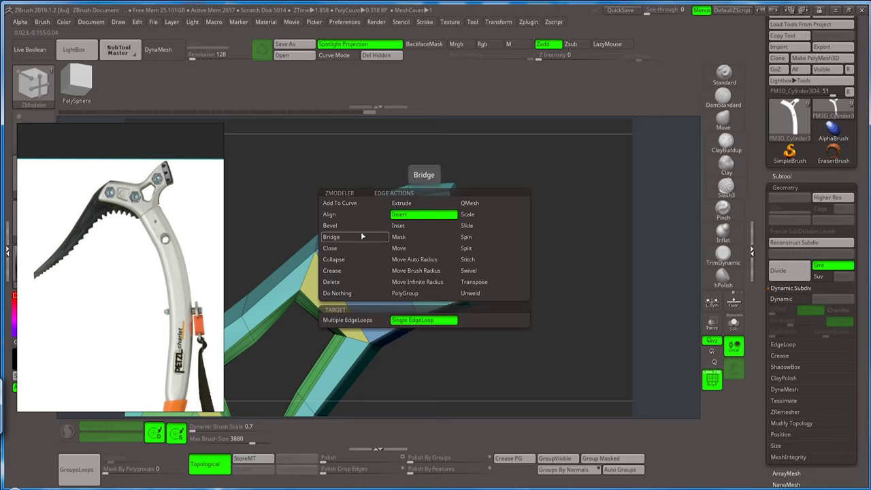
left_click(350, 226)
left_click_drag(419, 230, 423, 241)
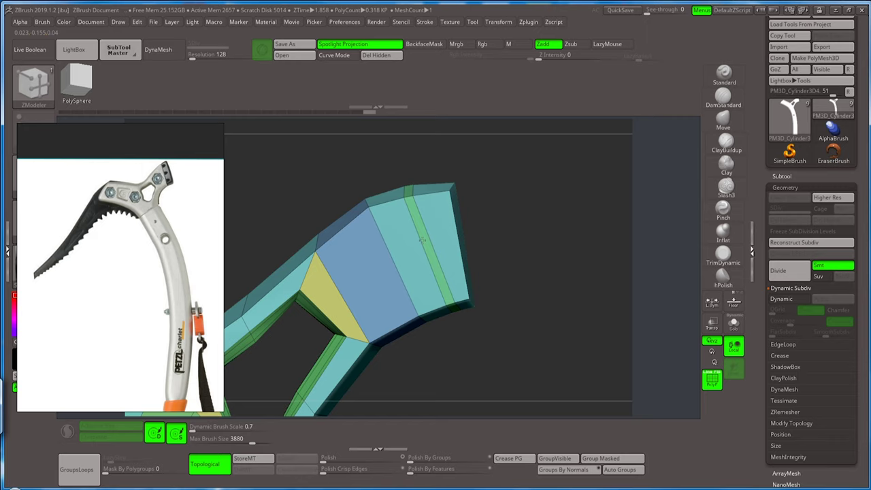
left_click_drag(463, 233, 466, 221)
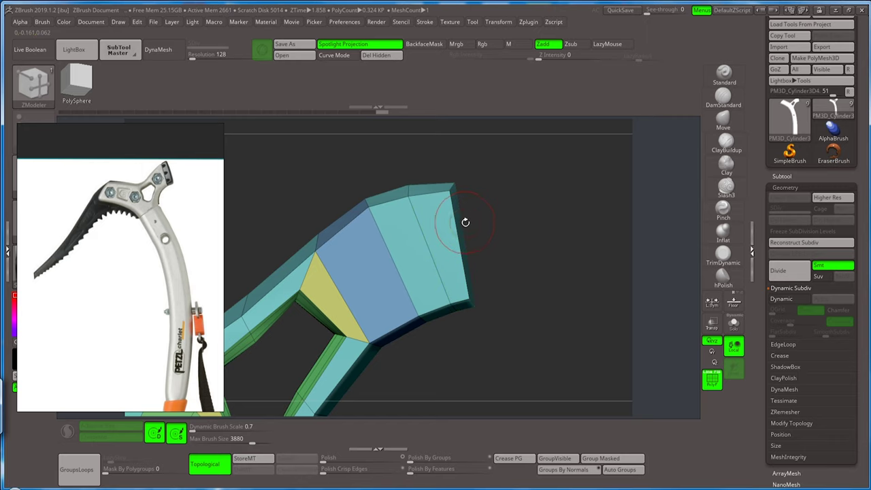
key("ctrl+z")
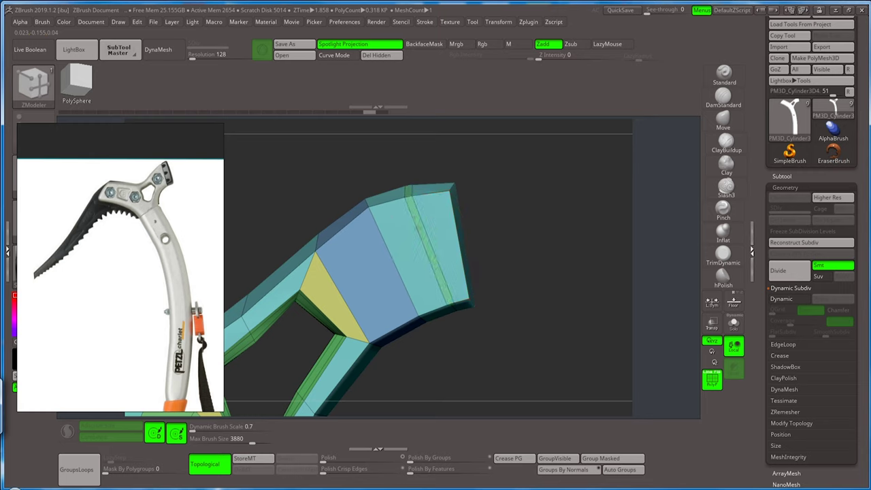
- Add an edge loop near the arm tip and reselect ZModeler's Insert EdgeLoop action
left_click(420, 230)
key("space")
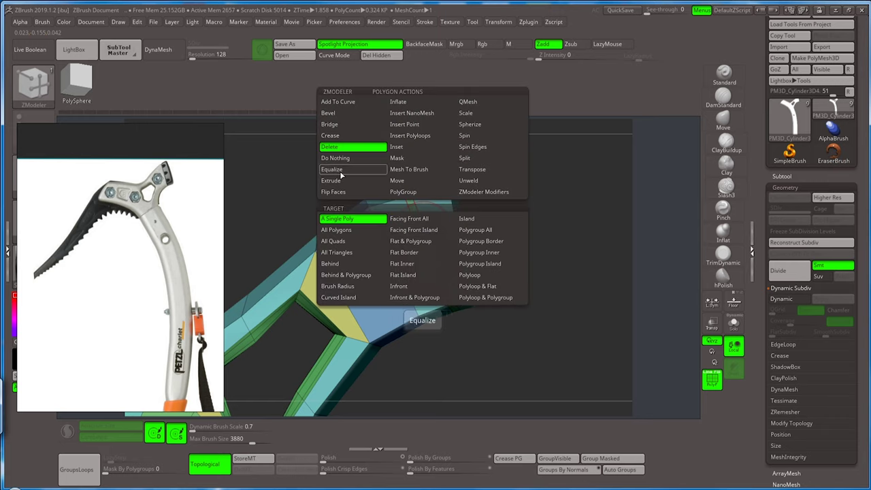
left_click(344, 180)
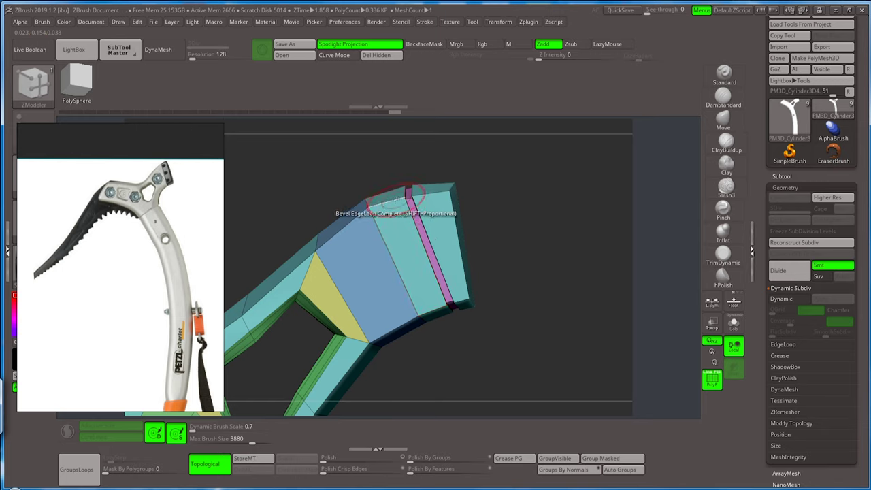
key("space")
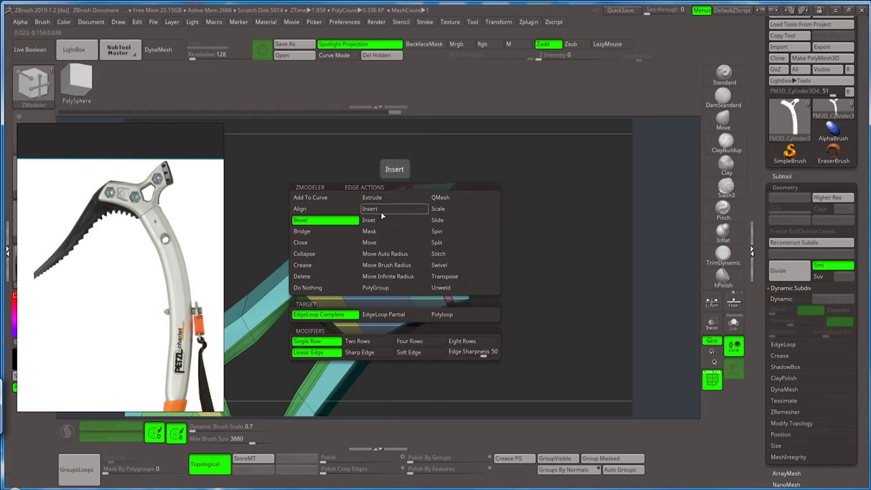
left_click(381, 214)
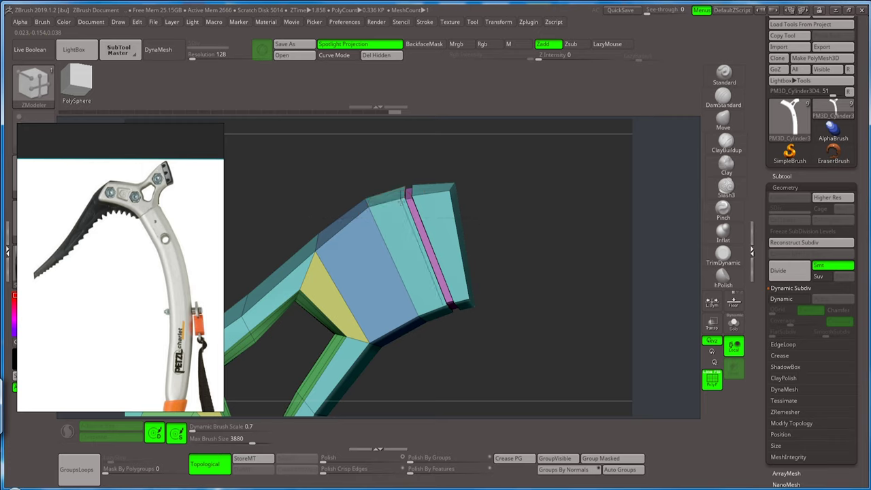
- Insert loops across the end segment and lengthwise in the pink strip, then view the front
left_click_drag(399, 200, 431, 194)
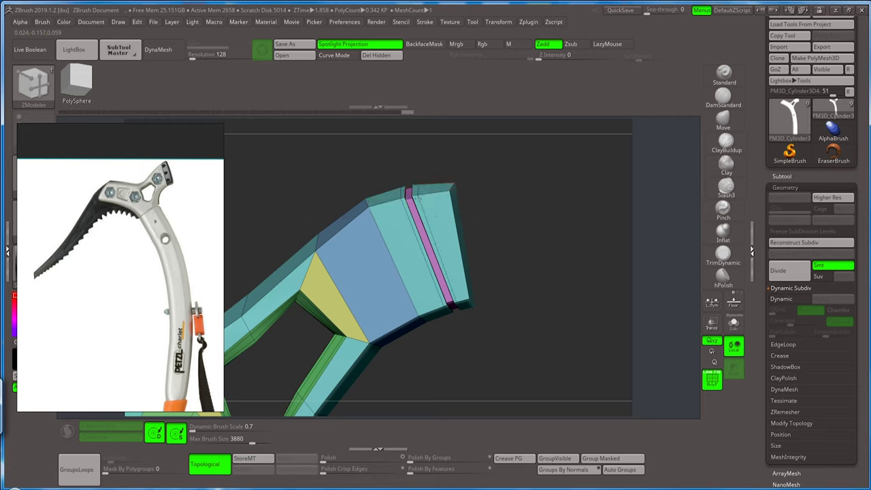
scroll(415, 204, "up", 3)
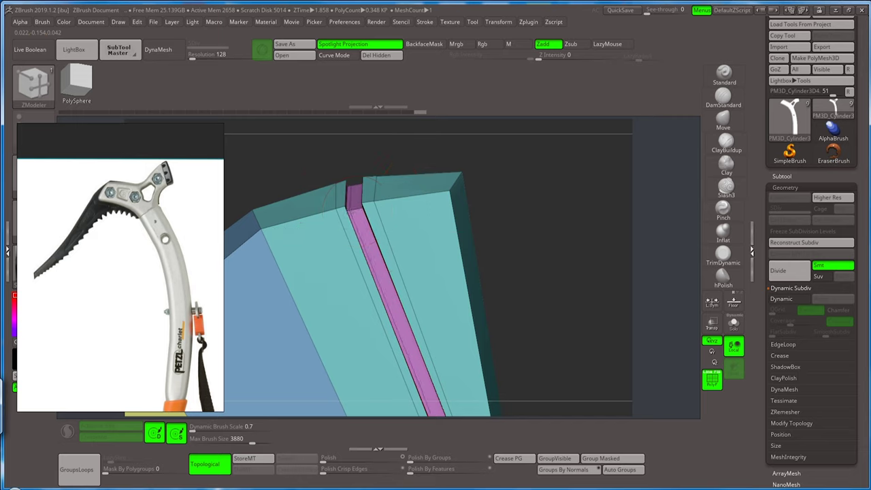
left_click(361, 214)
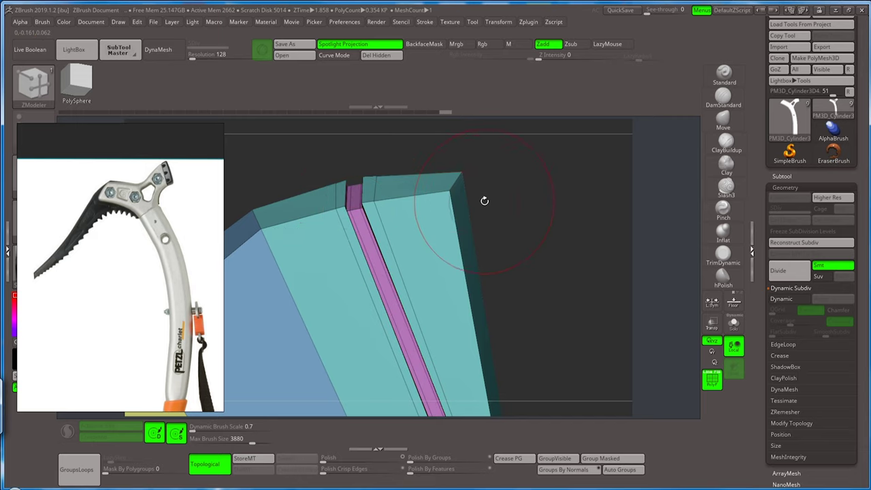
mouse_move(483, 197)
left_mouse_down()
mouse_move(469, 208)
mouse_move(511, 93)
left_mouse_up()
mouse_move(457, 234)
left_mouse_down()
mouse_move(451, 207)
mouse_move(431, 238)
mouse_move(528, 217)
mouse_move(513, 241)
left_mouse_up()
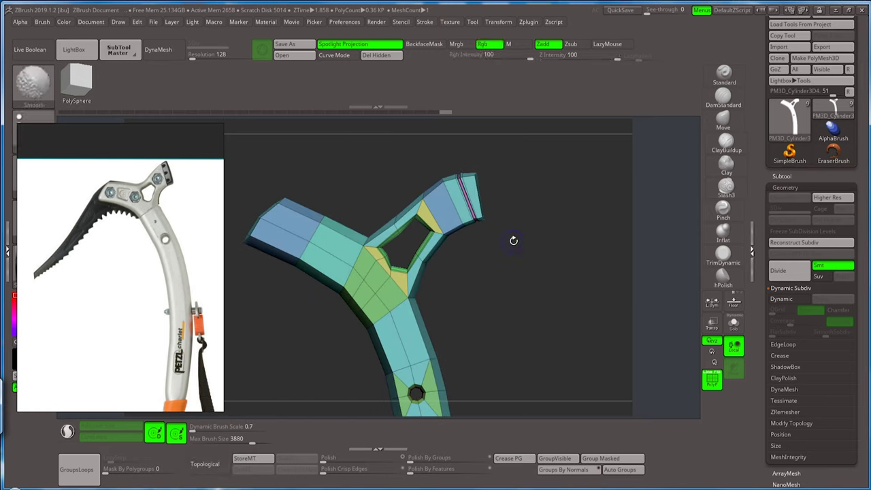
- Hide PolyFrame, preview the head smoothed with D, and reselect ZModeler
key("shift+f")
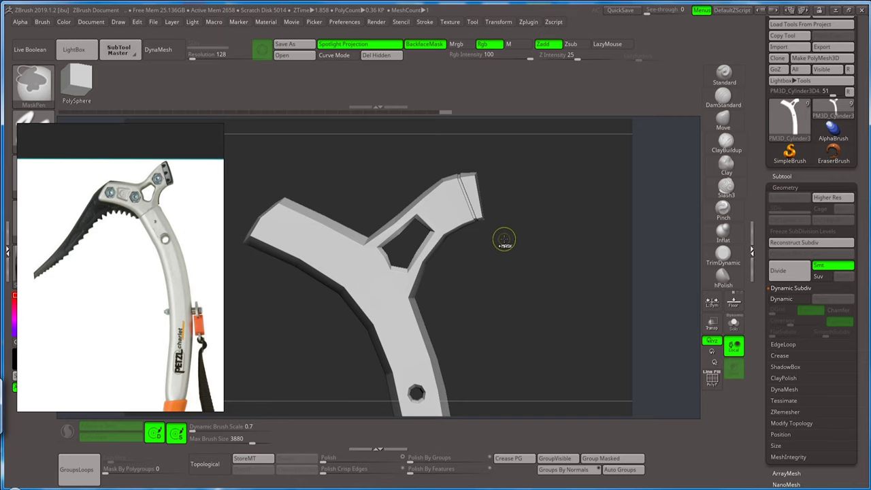
key("d")
key("b")
key("z")
key("m")
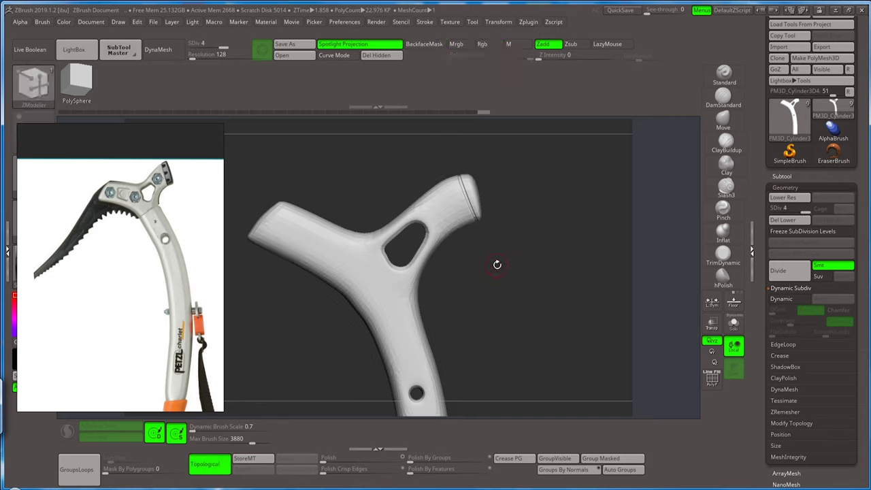
key("ctrl")
- Return to the low-poly cage and insert an edge loop across the upper-right arm's tip
key("shift+d")
key("shift+d")
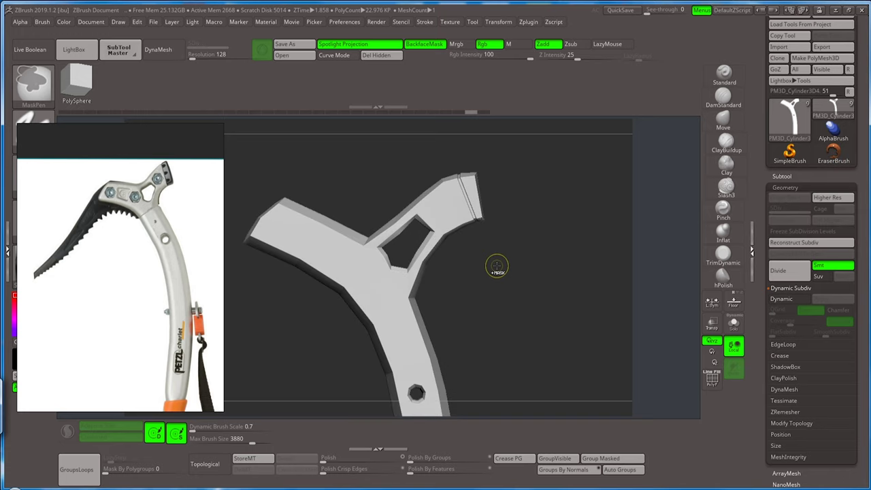
key("shift+f")
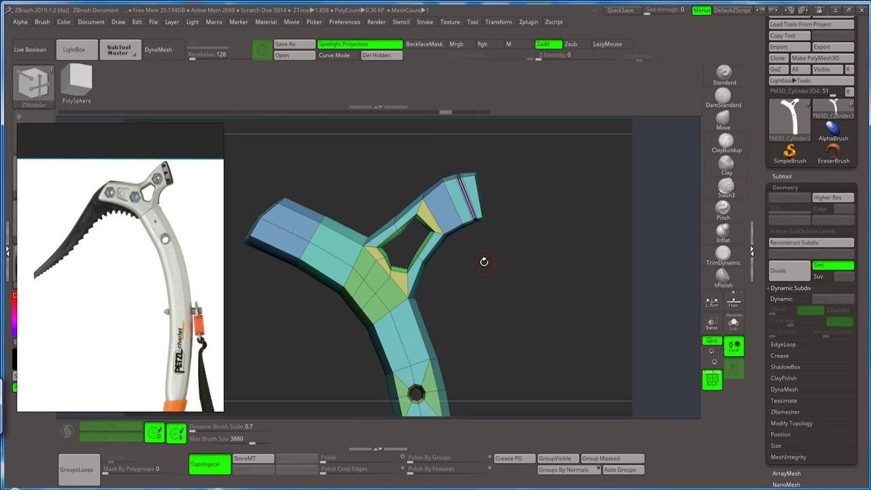
right_click_drag(485, 258, 451, 242, "ctrl")
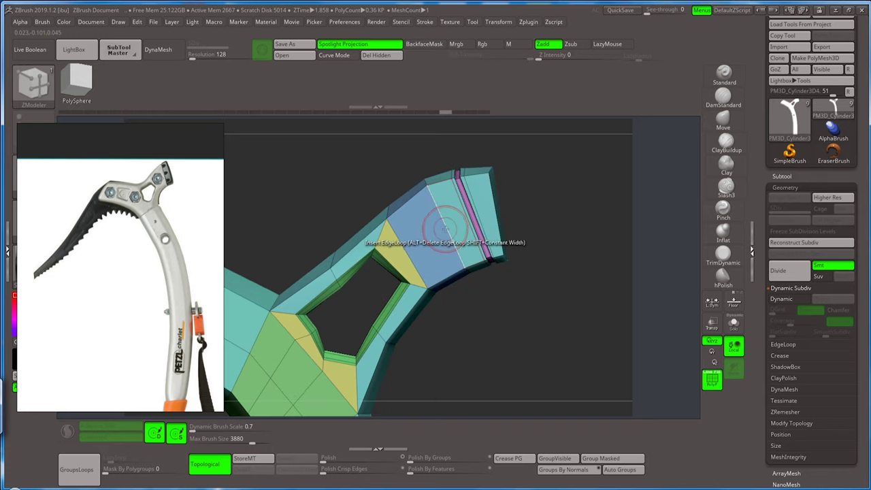
left_click(443, 228)
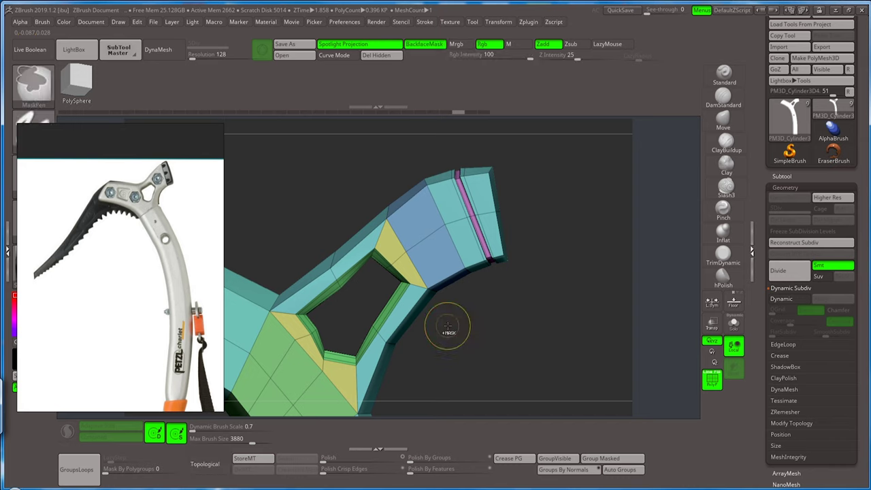
- Preview the head smoothed, then drop back to its low-poly cage
key("ctrl+d")
key("ctrl+d")
key("ctrl+d")
key("shift+d")
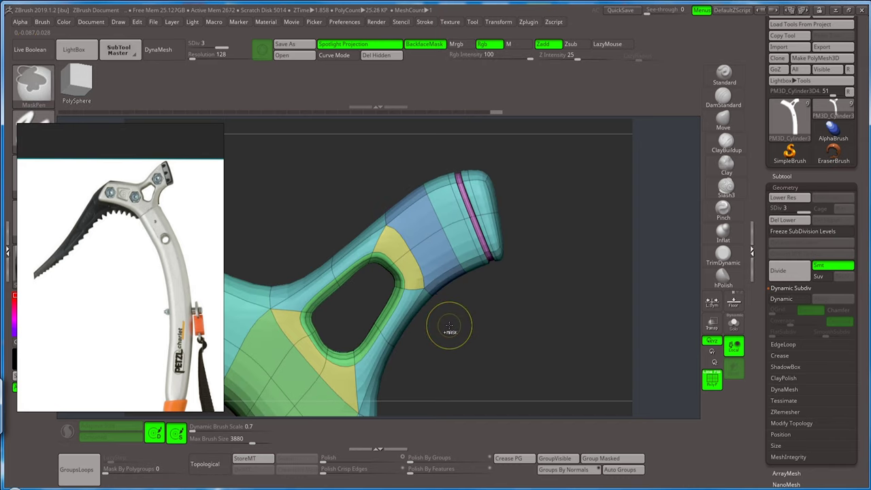
key("shift+d")
key("shift+d")
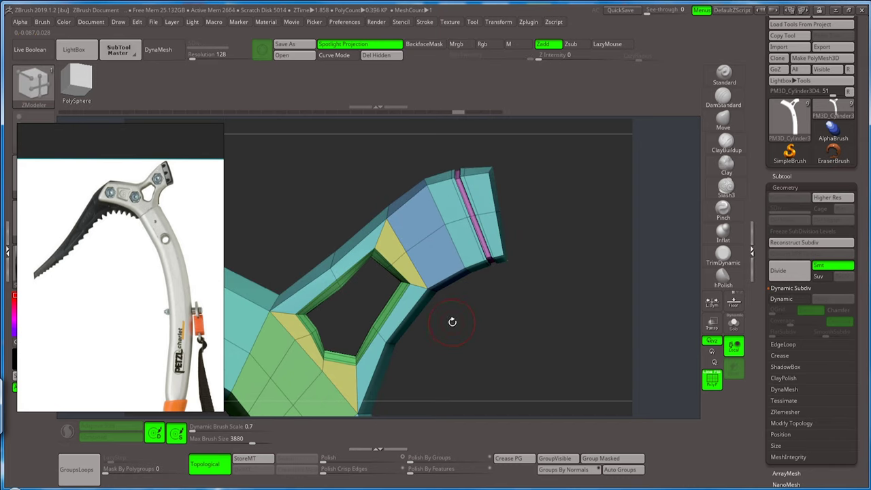
mouse_move(455, 330)
left_mouse_down()
mouse_move(451, 312)
mouse_move(449, 330)
left_mouse_up()
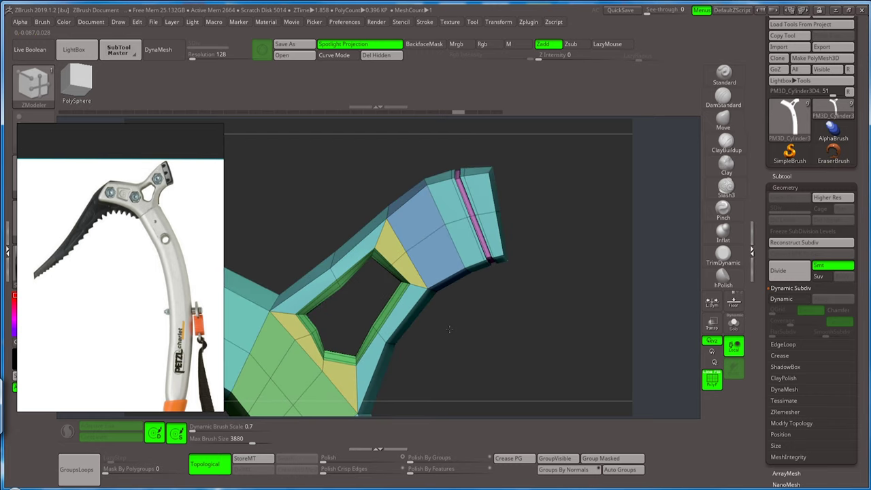
- Try and undo polygroup edits on the hole, then add loops at its inner rim and upper arm
left_click(400, 291)
key("ctrl+z")
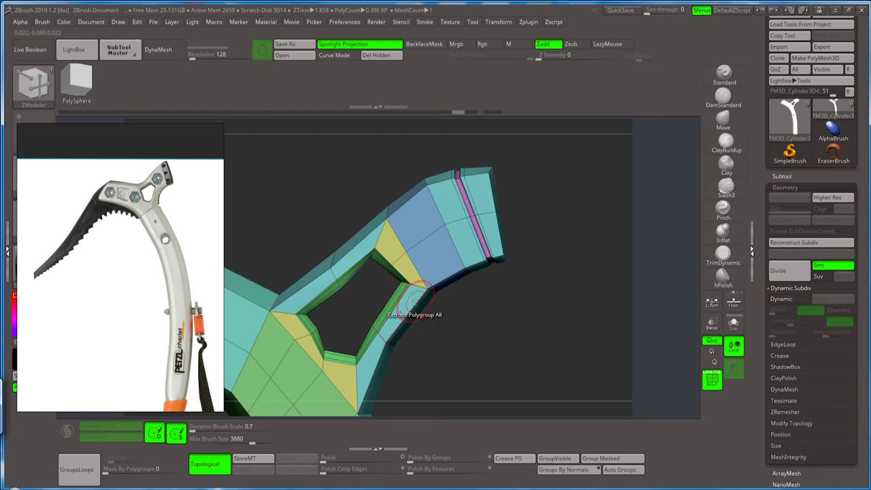
left_click(411, 294)
key("ctrl+z")
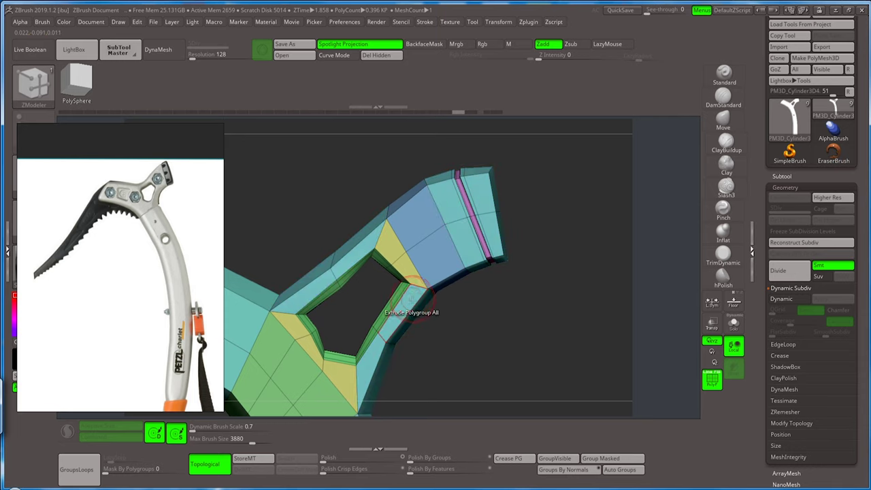
left_click(400, 297)
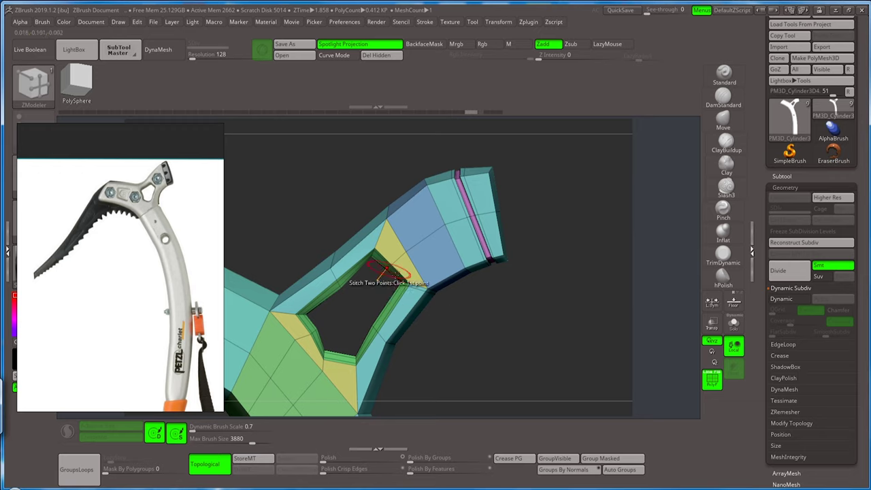
left_click(372, 234)
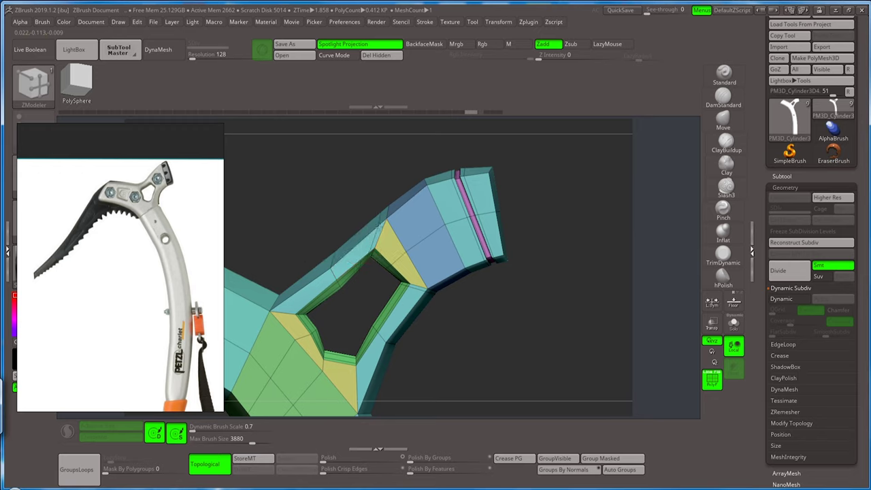
- Extrude the faces along the hole's inner and lower edge, then orbit to inspect the opening
left_click_drag(352, 297, 384, 283)
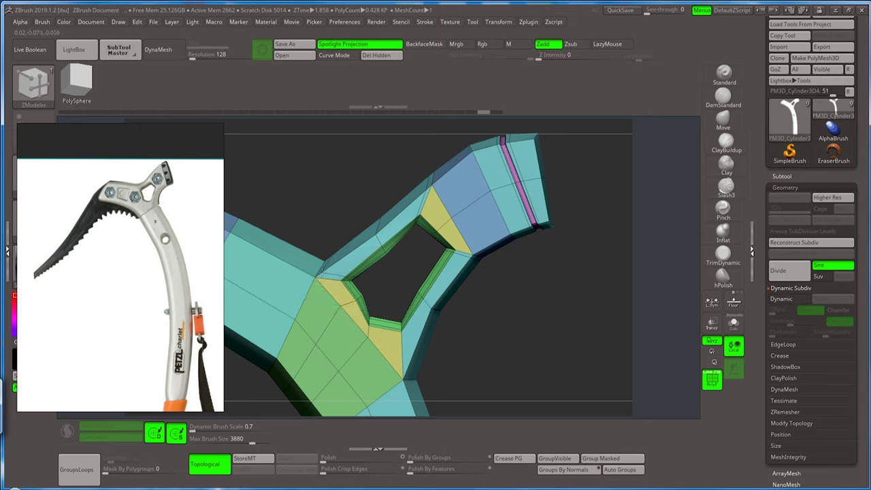
left_click(408, 310)
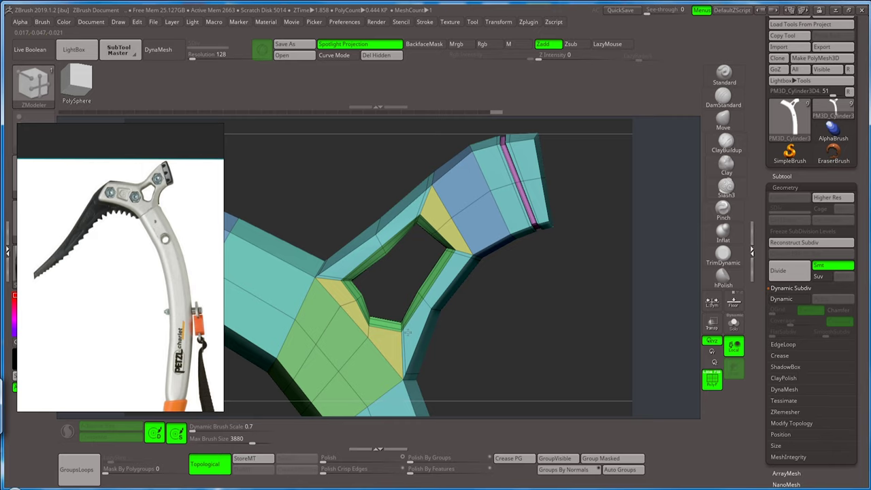
left_click(408, 332)
left_click(722, 121)
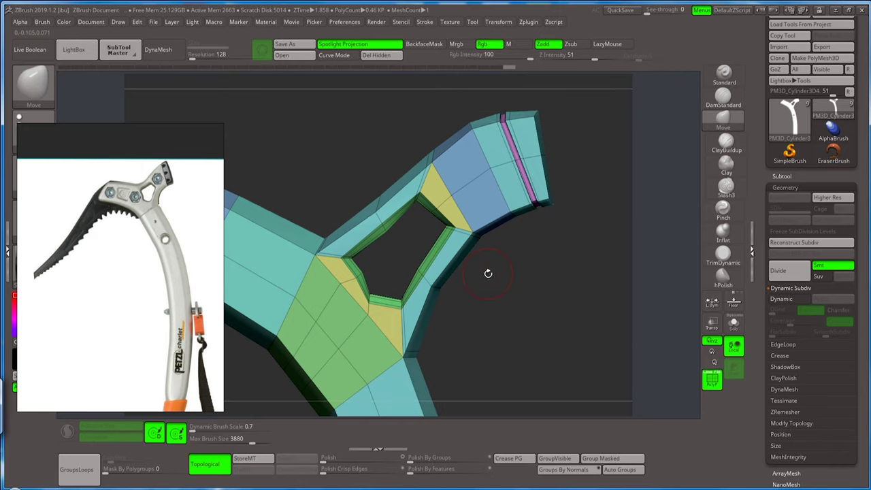
left_click_drag(434, 211, 427, 214)
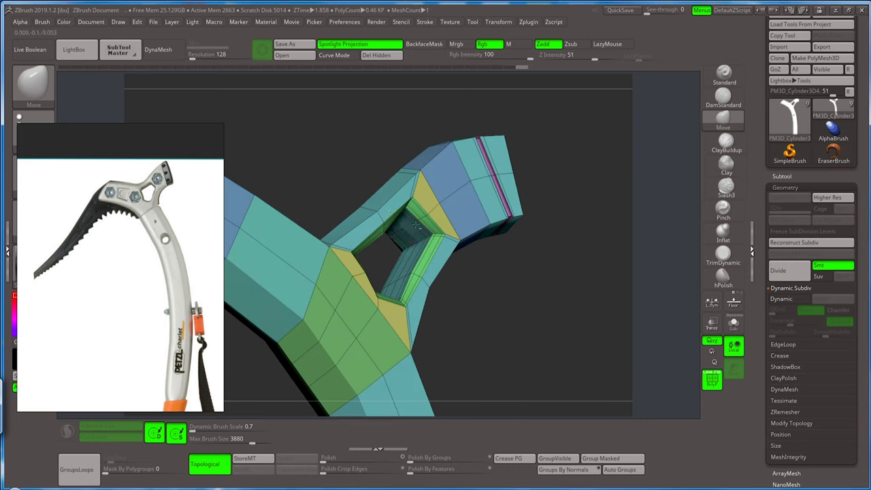
left_click_drag(417, 224, 459, 275)
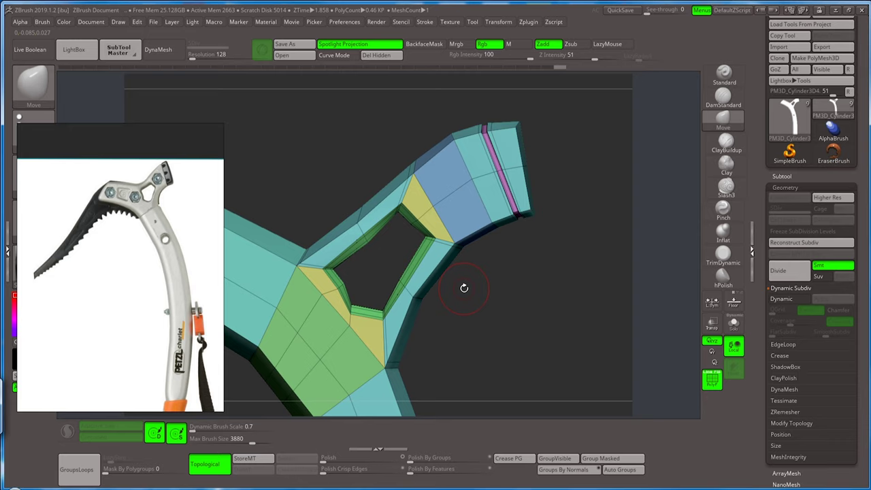
key("shift+f")
key("ctrl+d")
key("ctrl+d")
key("ctrl+d")
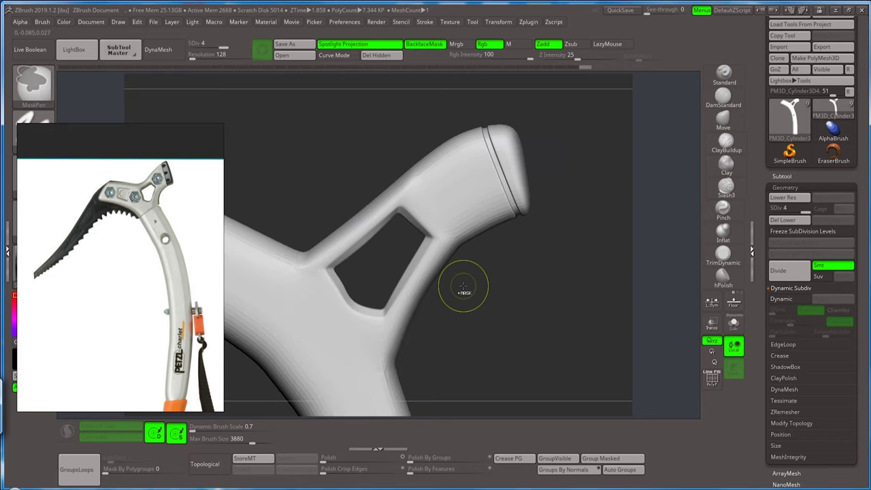
left_click_drag(470, 295, 445, 183)
left_click_drag(448, 255, 461, 308, "alt")
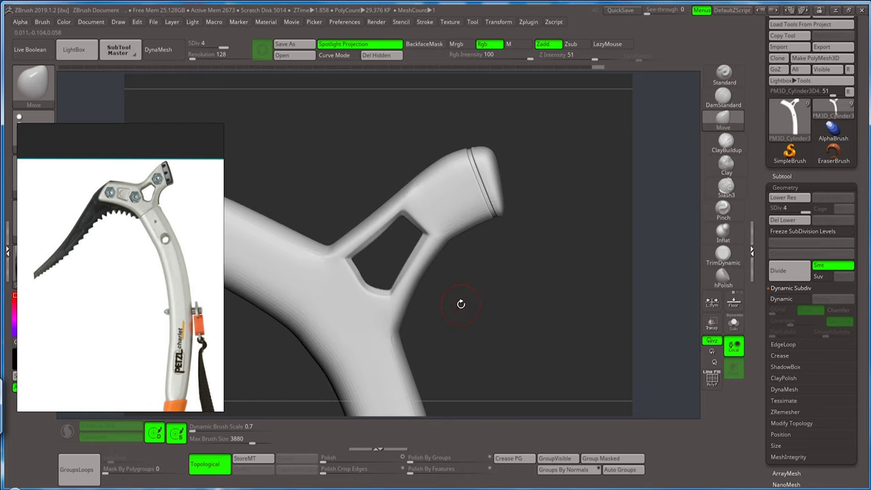
key("ctrl")
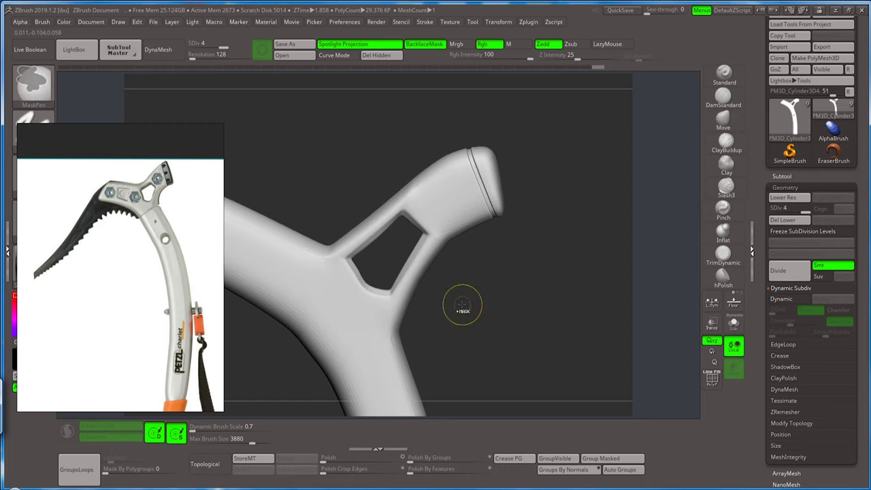
key("ctrl+d")
mouse_move(461, 308)
left_mouse_down("alt")
mouse_move(471, 258)
mouse_move(471, 266)
mouse_move(497, 266)
mouse_move(470, 273)
left_mouse_up("alt")
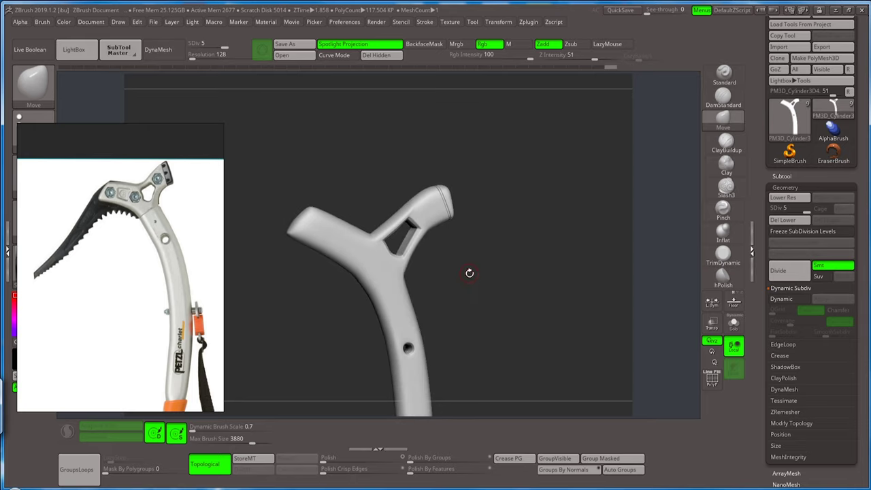
key("ctrl")
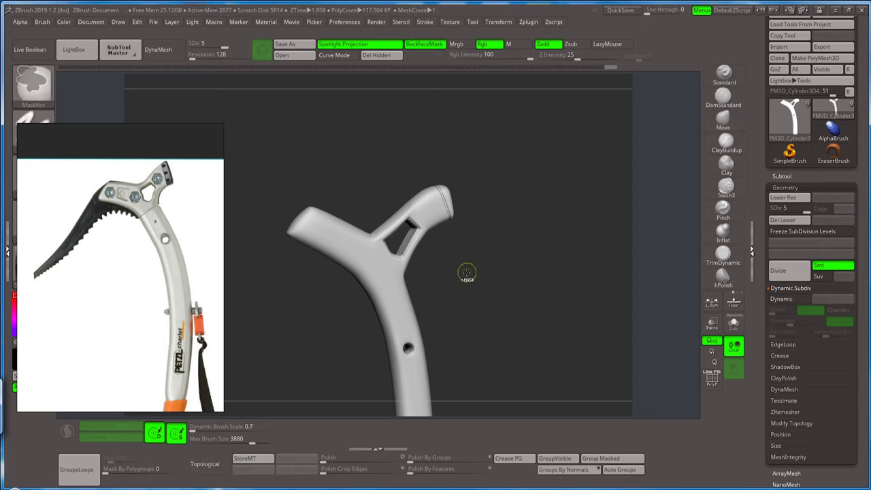
key("shift+d")
- Show the polygroup wireframe again and select the ZModeler brush
key("shift")
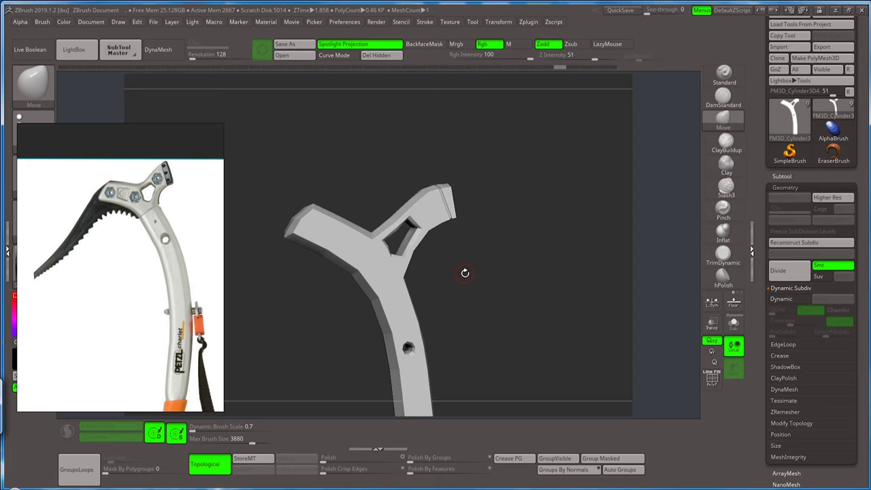
key("shift+f")
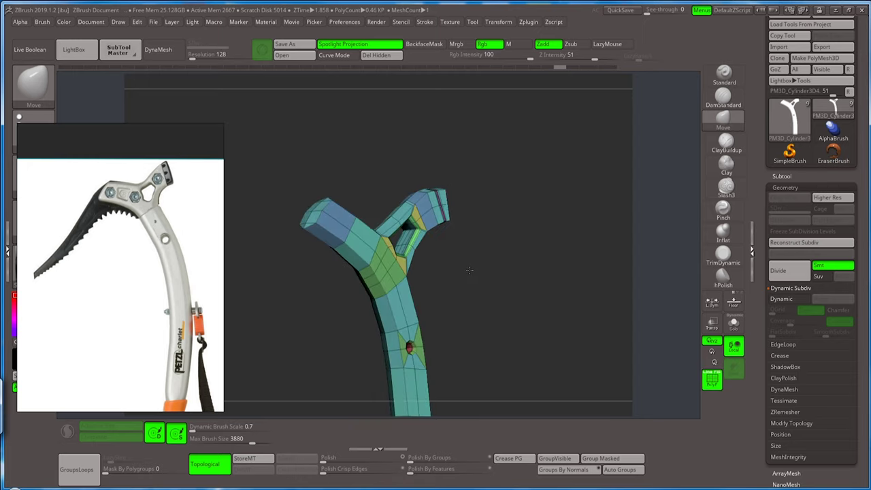
mouse_move(464, 273)
left_mouse_down()
mouse_move(442, 290)
mouse_move(450, 265)
mouse_move(460, 333)
mouse_move(447, 223)
left_mouse_up()
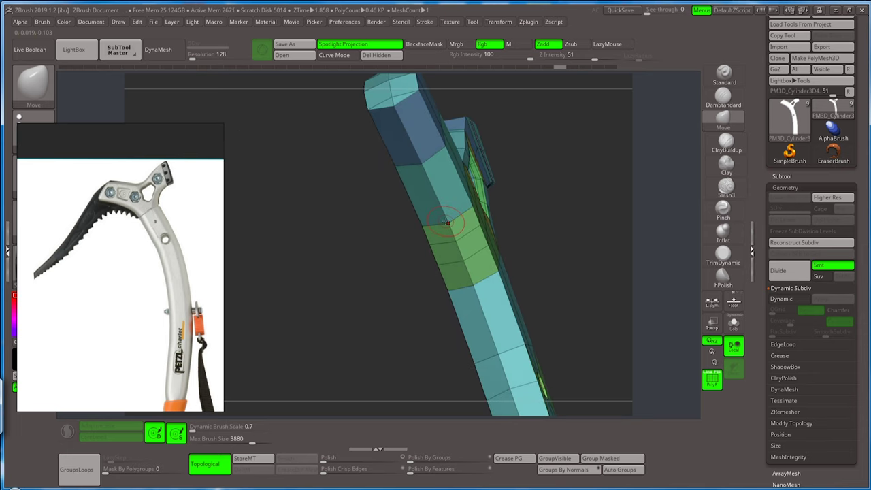
key("b")
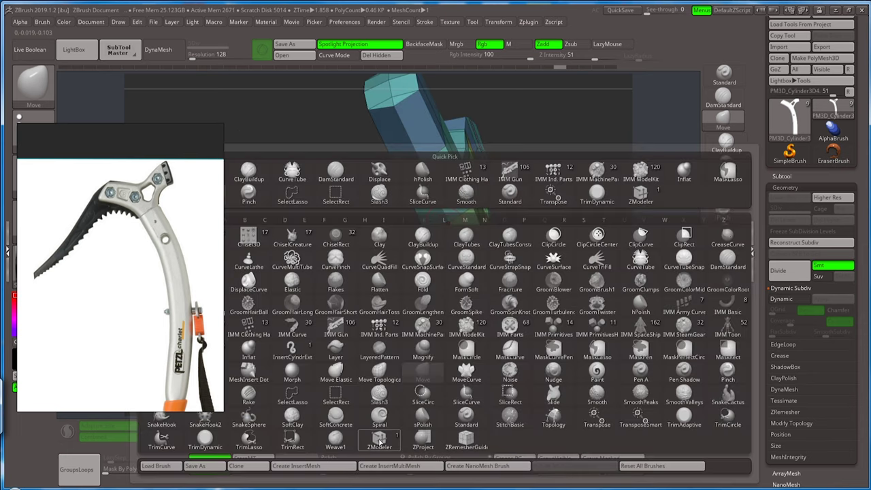
left_click(378, 440)
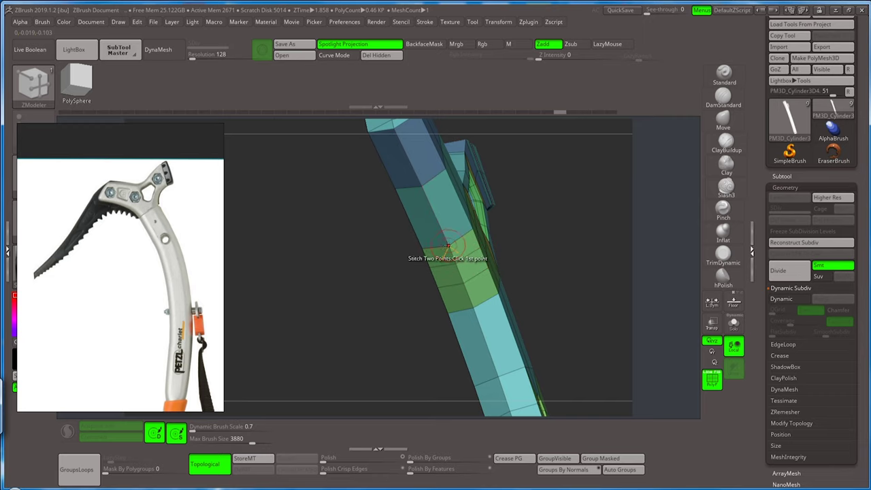
- Set the ZModeler point action to Split with QMesh, then orbit to the head junction
key("space")
left_click(493, 241)
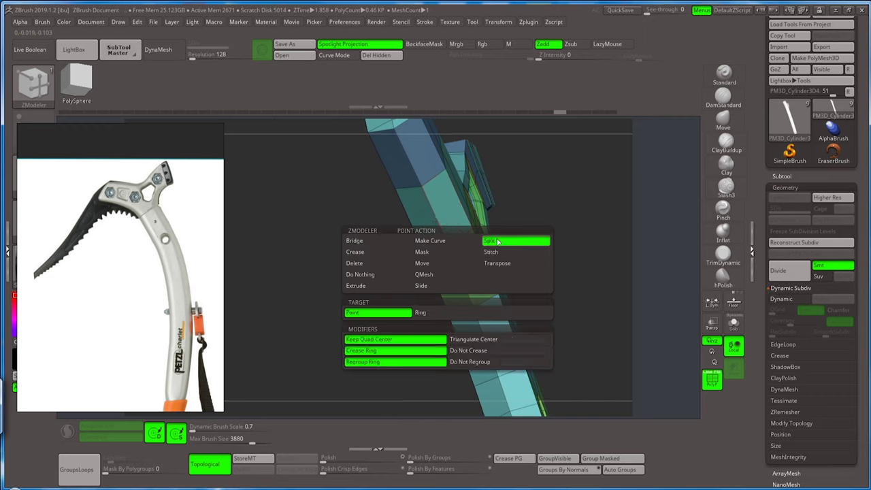
left_click(423, 274)
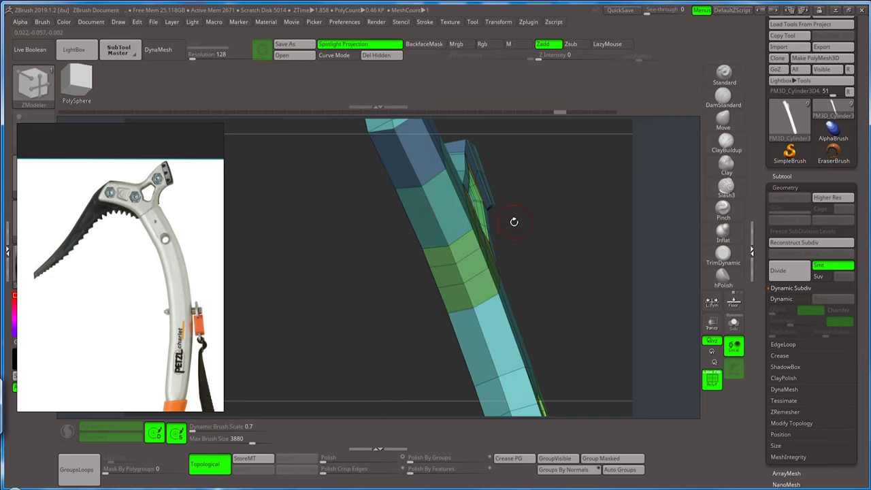
mouse_move(513, 221)
left_mouse_down()
mouse_move(516, 257)
mouse_move(381, 258)
left_mouse_up()
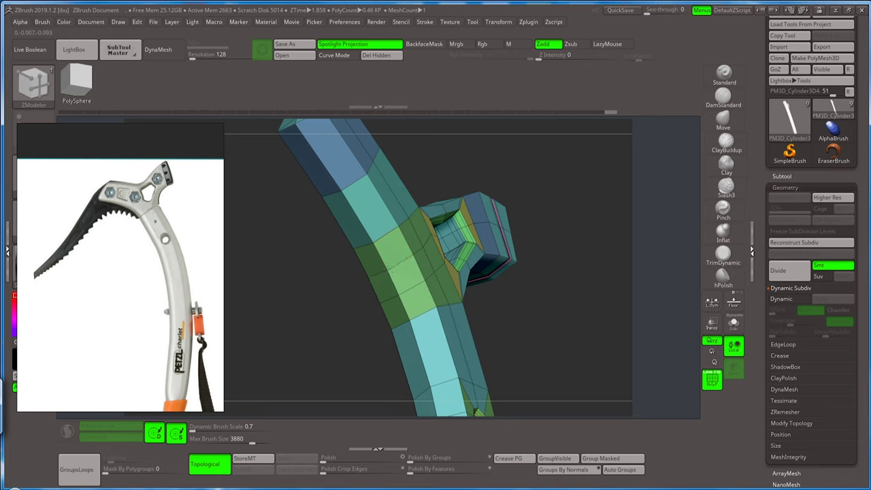
left_click_drag(499, 304, 439, 238)
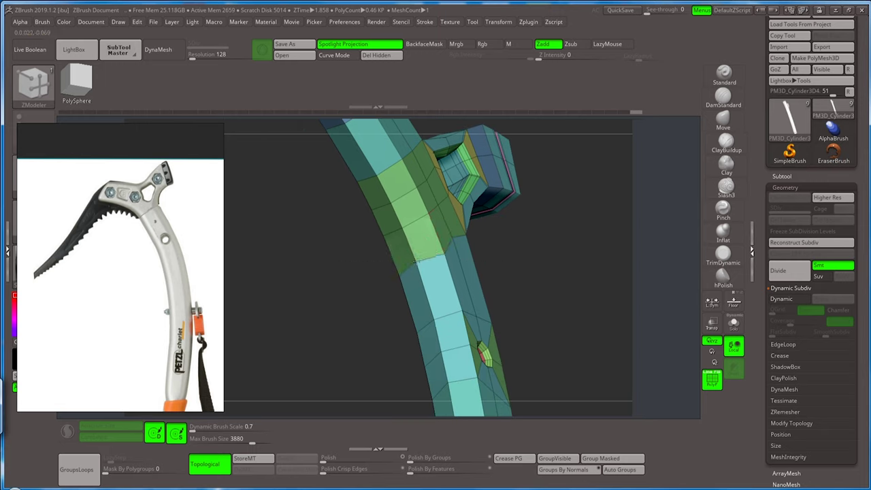
- Orbit and zoom around the fork's Y junction opening, switching to the Move brush
mouse_move(508, 258)
left_mouse_down()
mouse_move(476, 259)
mouse_move(519, 247)
mouse_move(441, 258)
left_mouse_up()
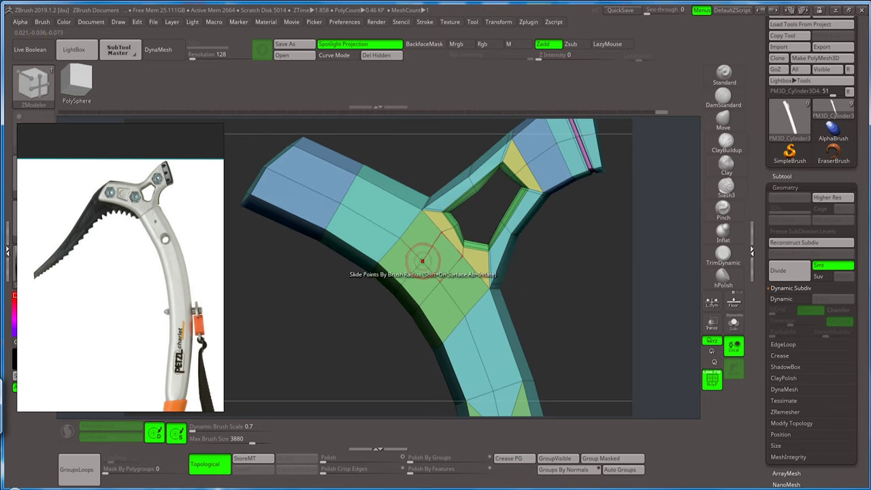
left_click_drag(408, 269, 366, 274)
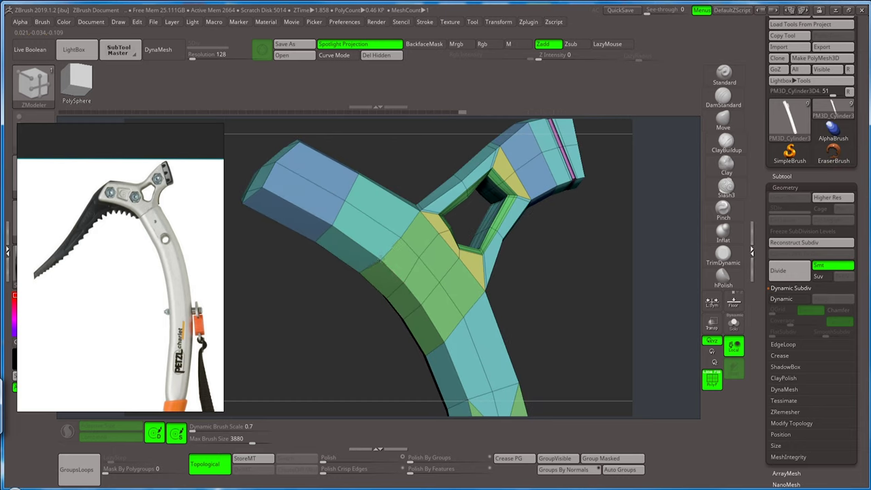
left_click_drag(430, 238, 524, 277)
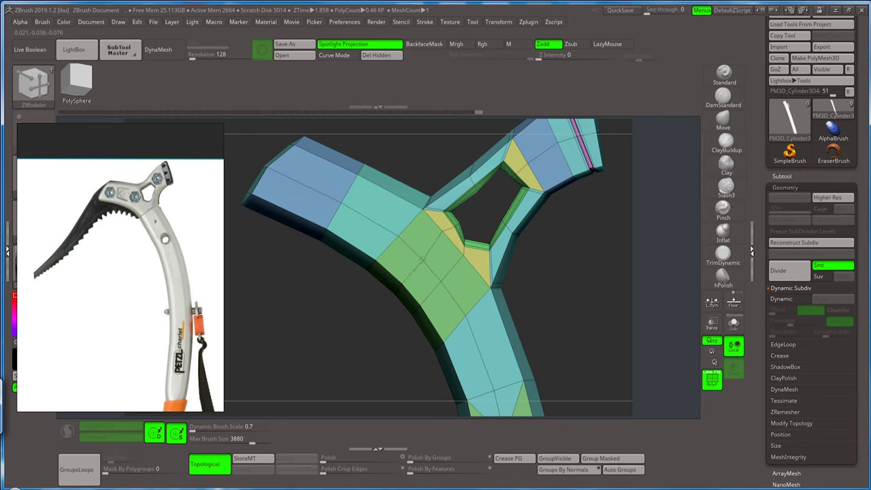
left_click_drag(541, 302, 520, 214)
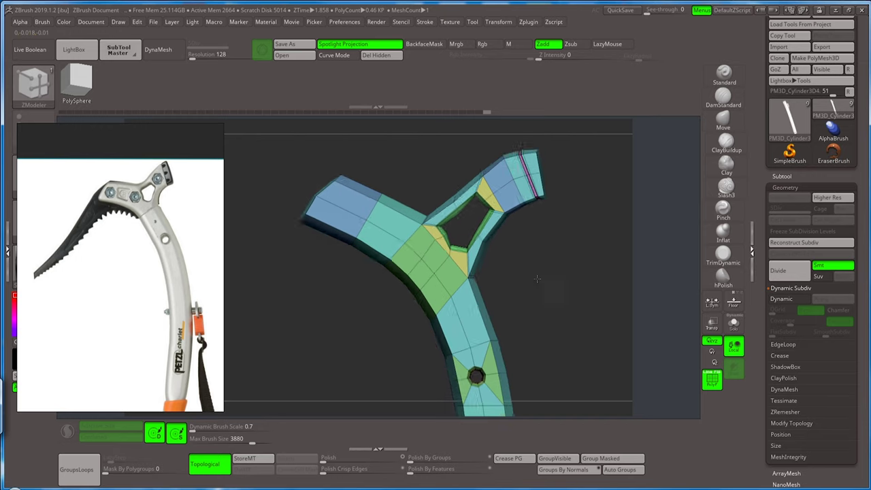
left_click_drag(496, 258, 545, 294, "alt")
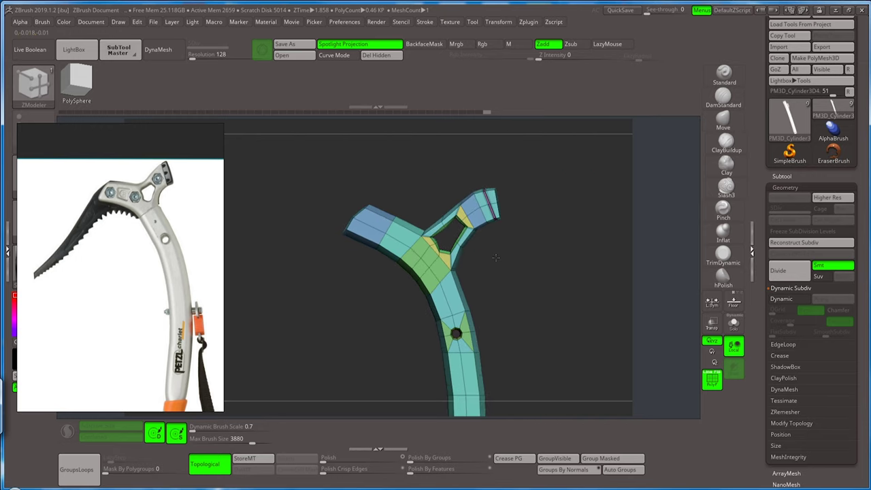
left_click(720, 126)
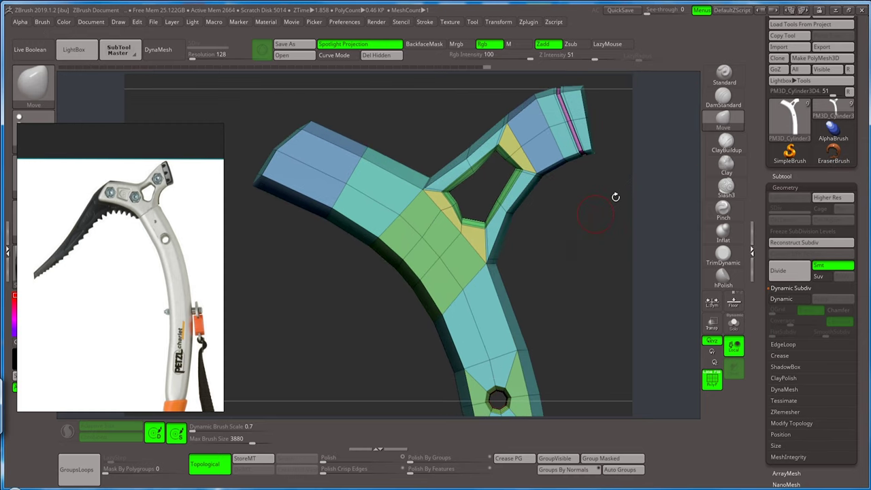
left_click_drag(615, 194, 563, 302)
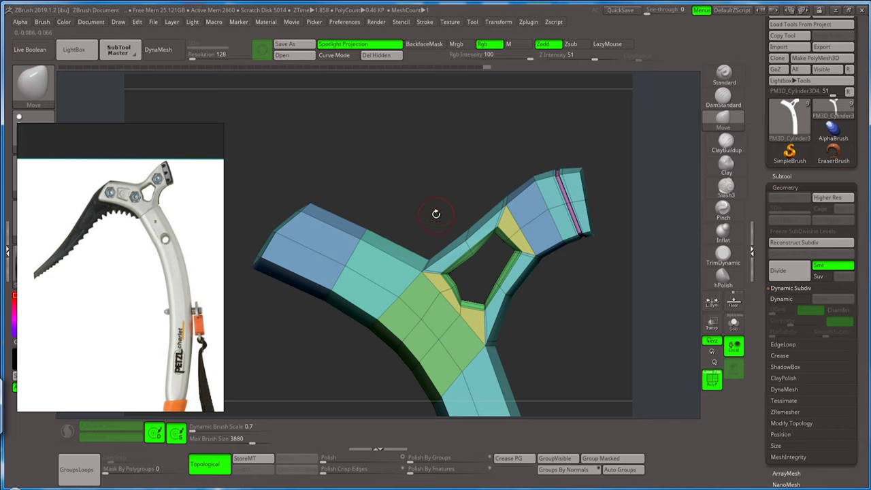
left_click_drag(438, 200, 454, 243)
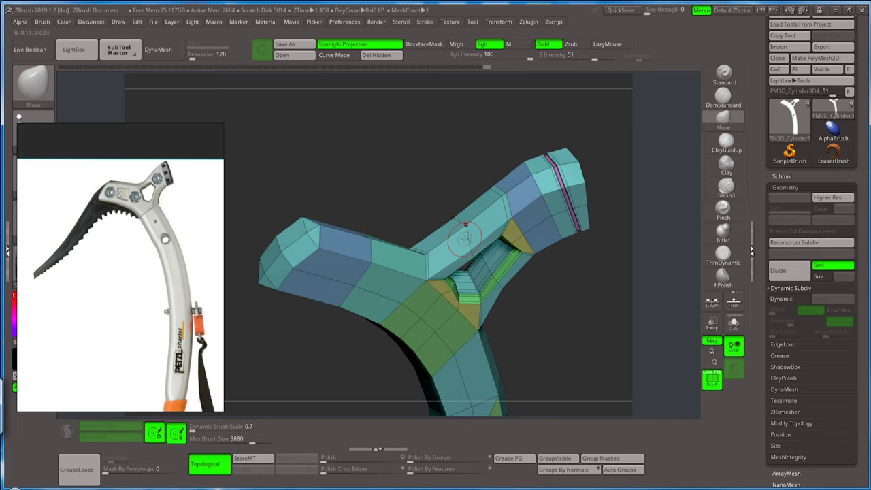
- Return to ZModeler and insert an edge loop across the fork arms
key("b")
key("z")
key("m")
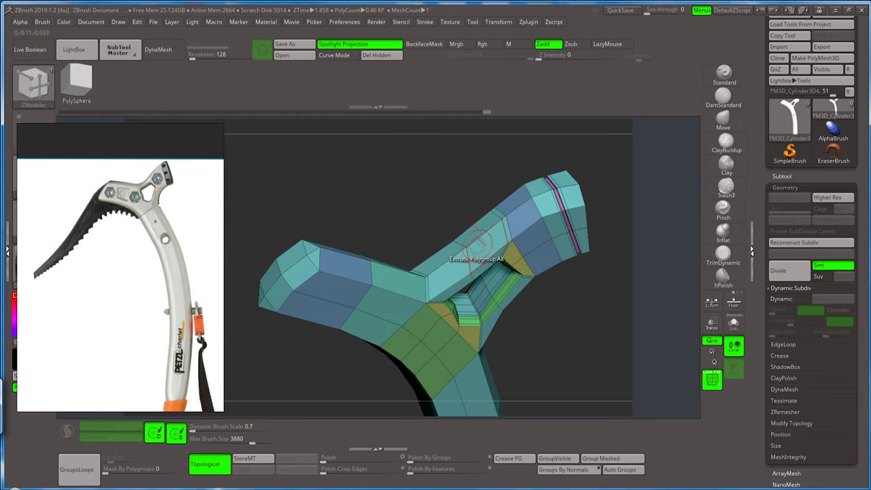
left_click(465, 257)
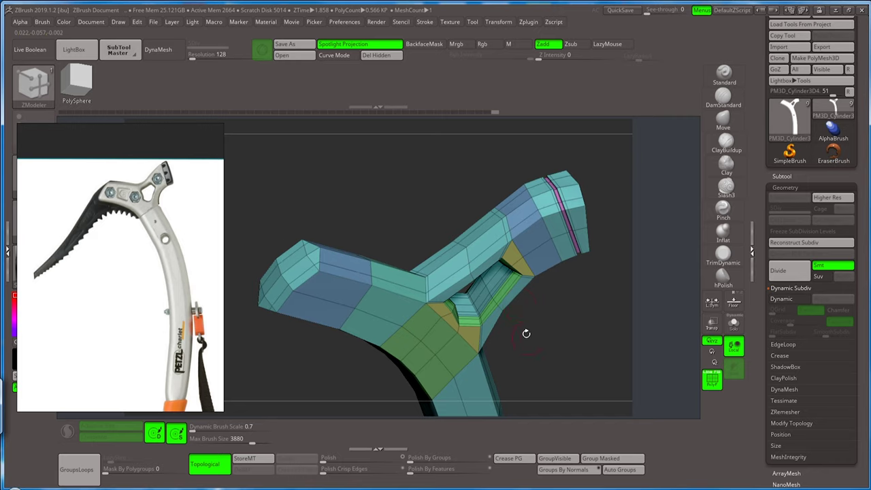
- Rotate the fork and preview it smoothly subdivided with Ctrl+D
left_click_drag(524, 334, 585, 337)
left_click_drag(476, 299, 531, 291)
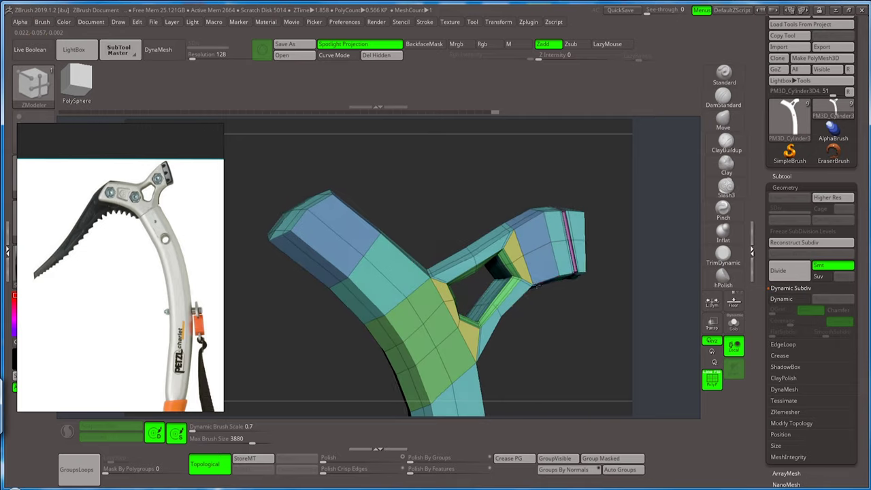
key("ctrl+d")
key("ctrl+d")
key("ctrl+d")
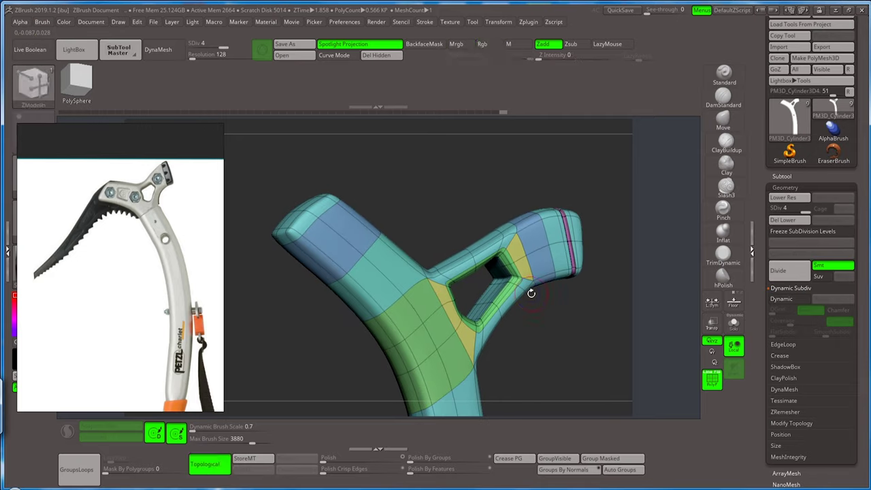
- Inspect the smoothed head edge-on, then drop back to the low-poly cage with PolyFrame shown
key("shift+f")
mouse_move(541, 333)
left_mouse_down()
mouse_move(549, 257)
mouse_move(480, 267)
mouse_move(536, 278)
left_mouse_up()
key("ctrl")
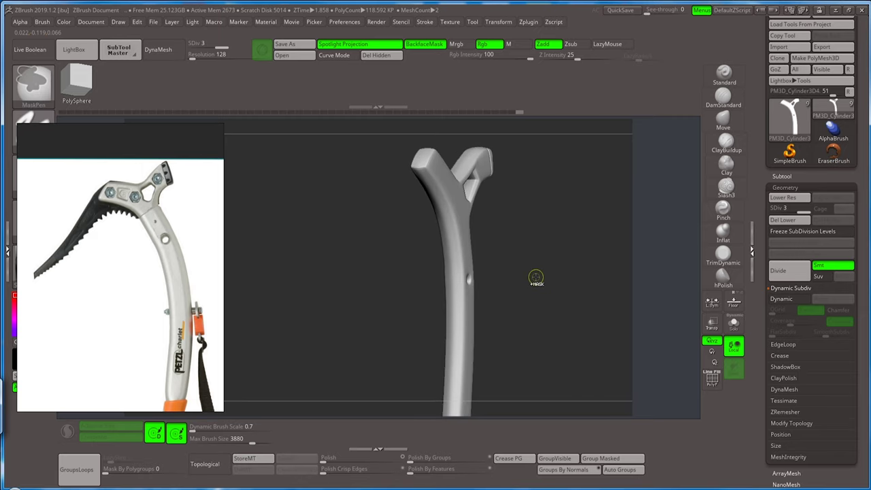
key("shift+d")
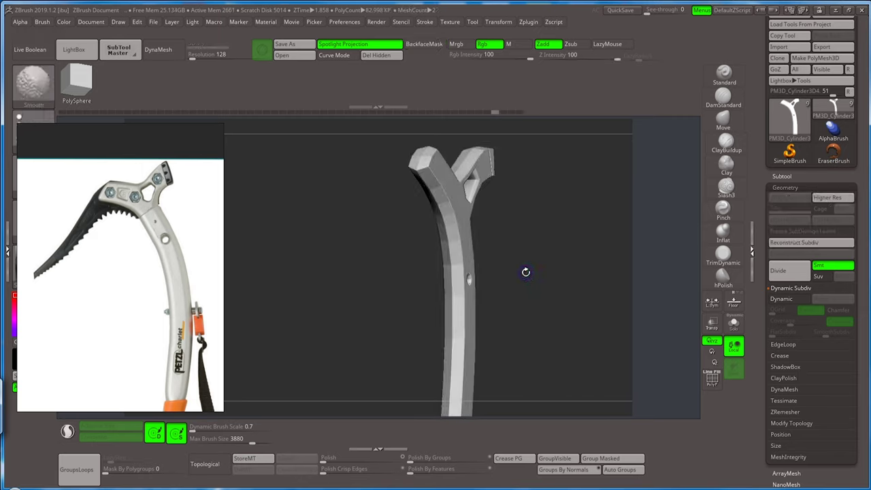
key("shift+f")
left_click_drag(524, 241, 519, 281)
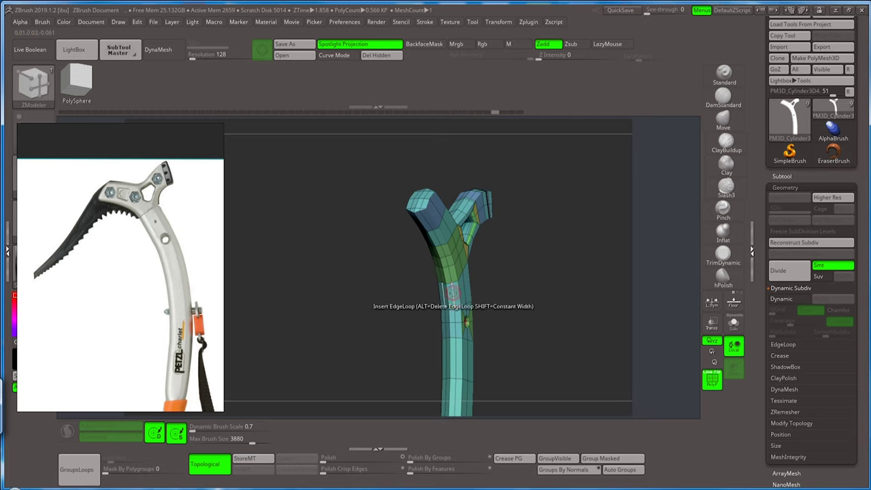
- Swivel an edge loop to bend the lower shaft, then undo to compare
key("space")
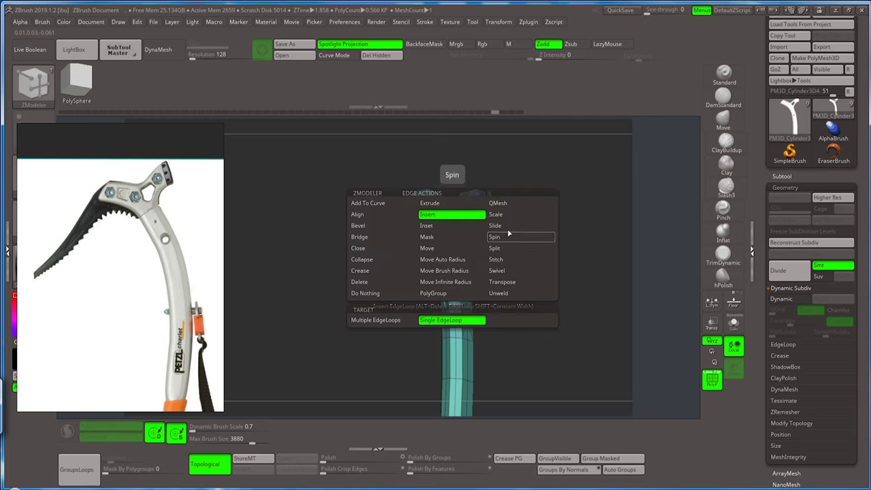
left_click(507, 272)
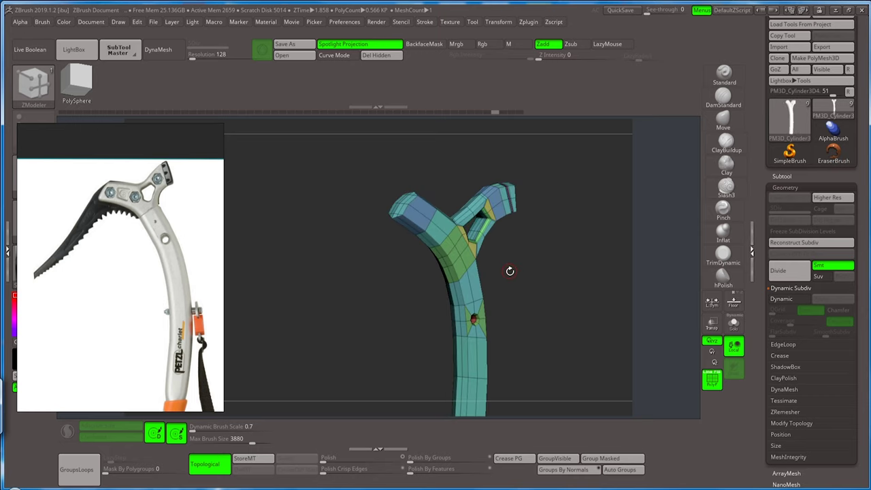
key("f")
left_click_drag(520, 312, 464, 310)
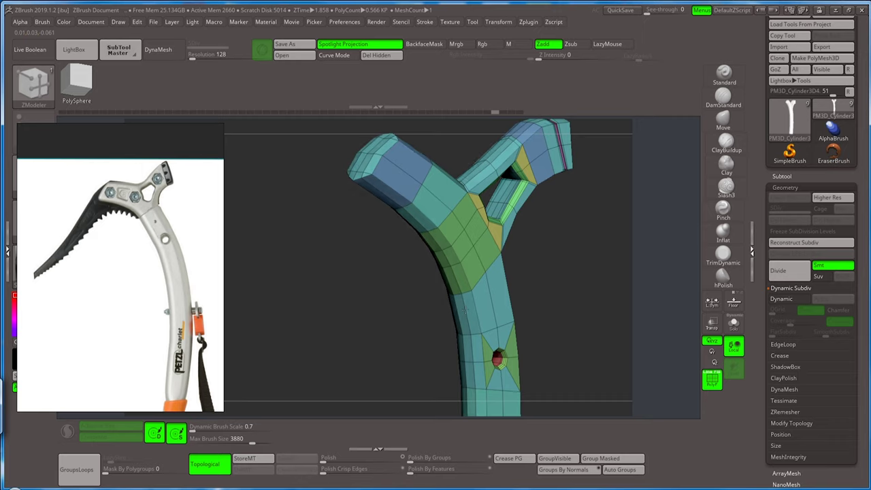
key("ctrl+z")
- Toggle the shaft swivel with undo and redo, keeping it bent, and view it from the side
key("ctrl+shift+z")
key("ctrl+z")
key("ctrl+shift+z")
left_click_drag(417, 318, 524, 278)
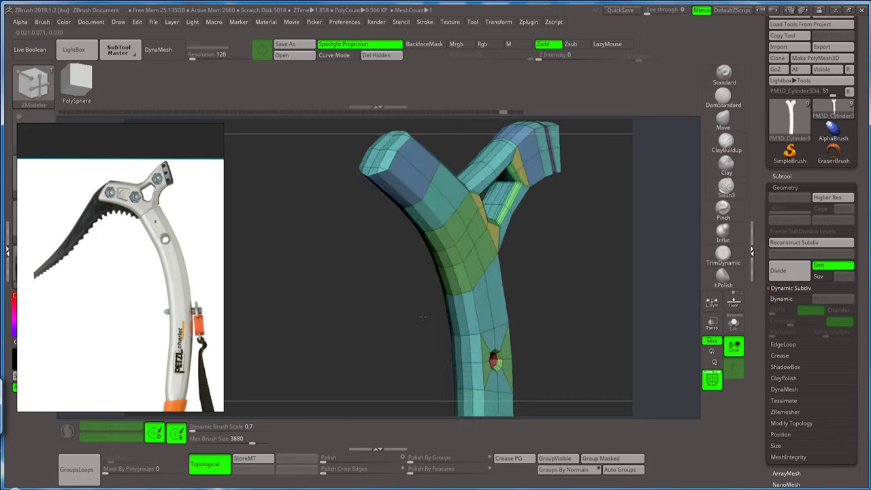
- Preview the head smoothly subdivided without PolyFrame and view it edge-on
key("ctrl+d")
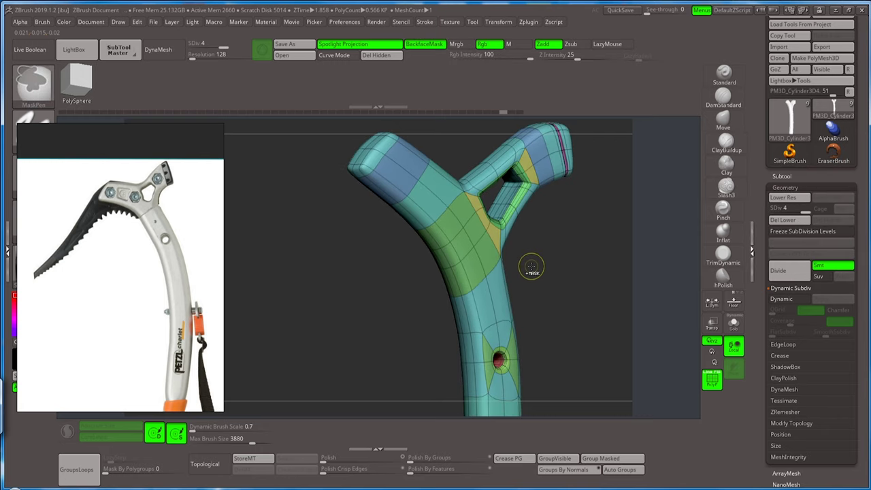
key("b")
key("z")
key("m")
key("shift+f")
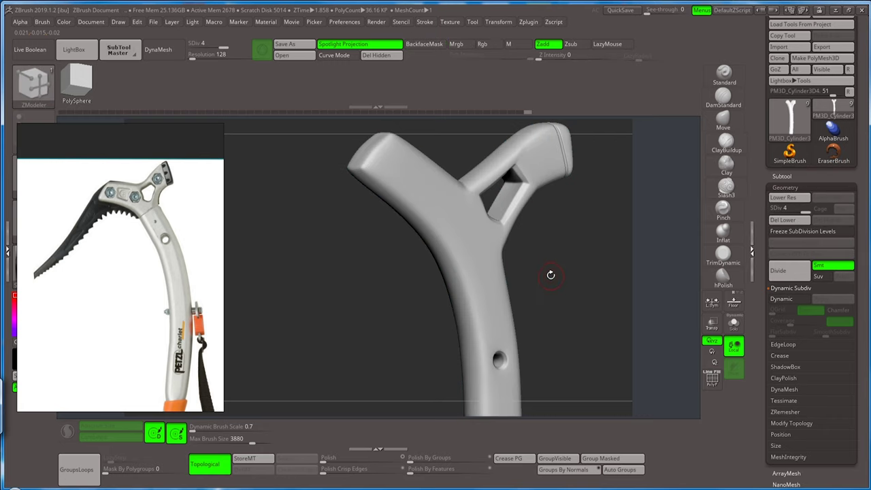
mouse_move(545, 271)
left_mouse_down()
mouse_move(493, 257)
mouse_move(508, 223)
left_mouse_up()
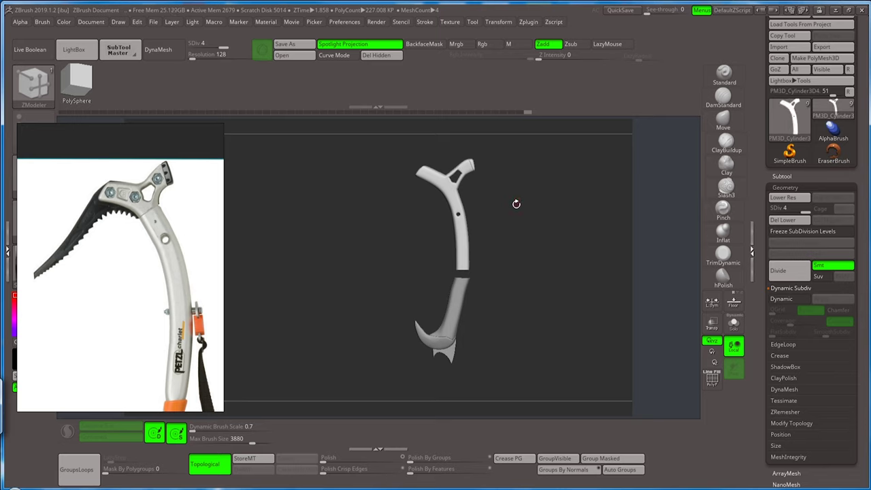
- Return the head to its base cage with PolyFrame on and solo the head piece
key("d")
key("ctrl+z")
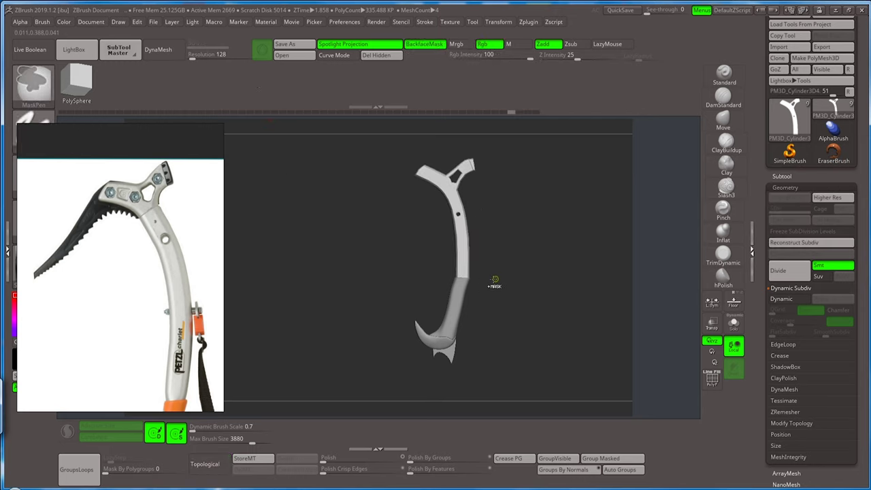
key("shift+f")
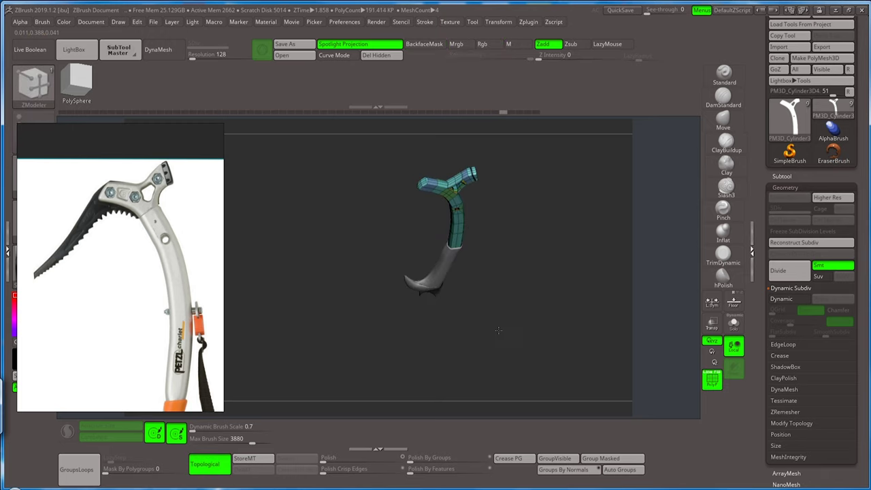
mouse_move(492, 271)
left_mouse_down("alt")
mouse_move(528, 247)
mouse_move(501, 271)
mouse_move(507, 219)
mouse_move(508, 253)
left_mouse_up("alt")
left_click(733, 324)
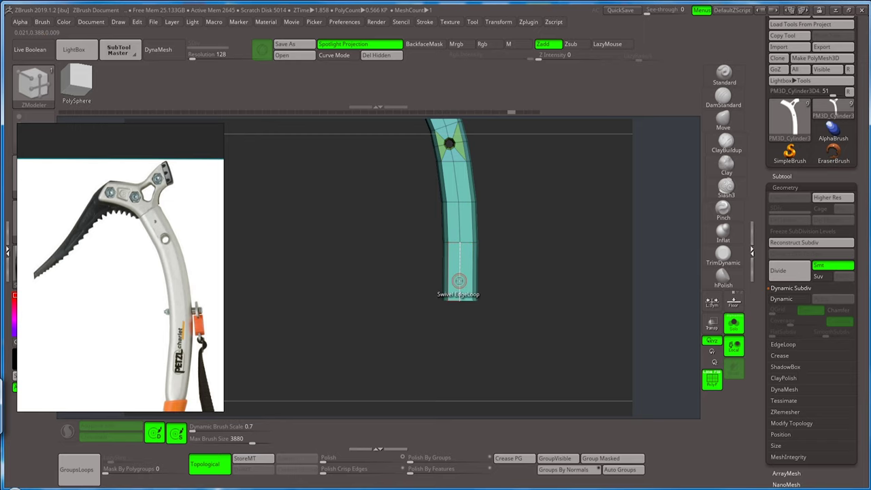
- Extrude the shaft's bottom polygroup downward and slide its end edge loop lower
key("space")
left_click(449, 219)
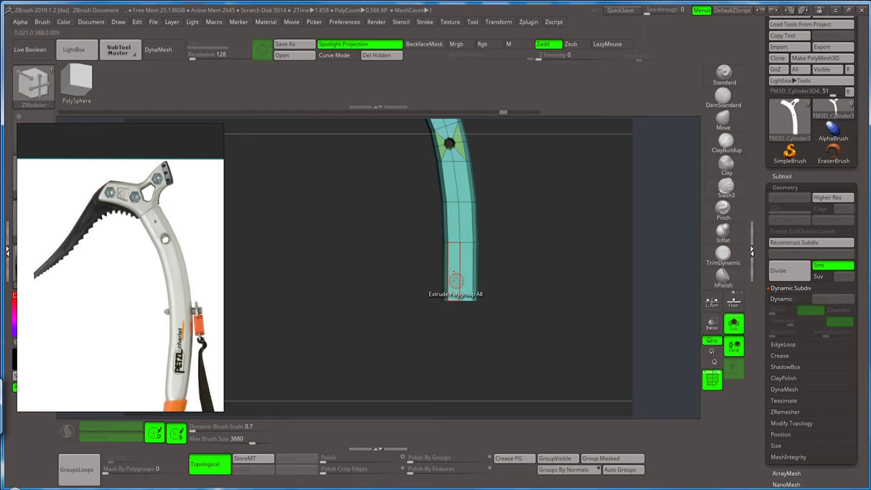
left_click_drag(455, 280, 470, 317)
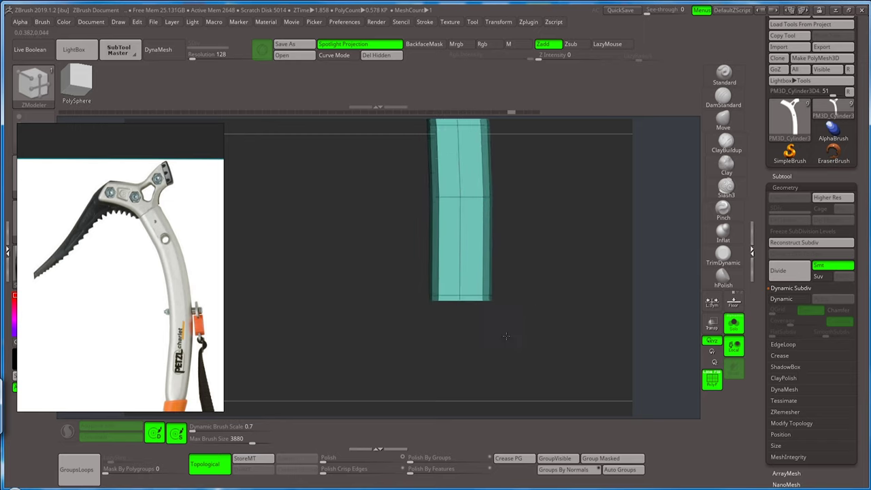
key("space")
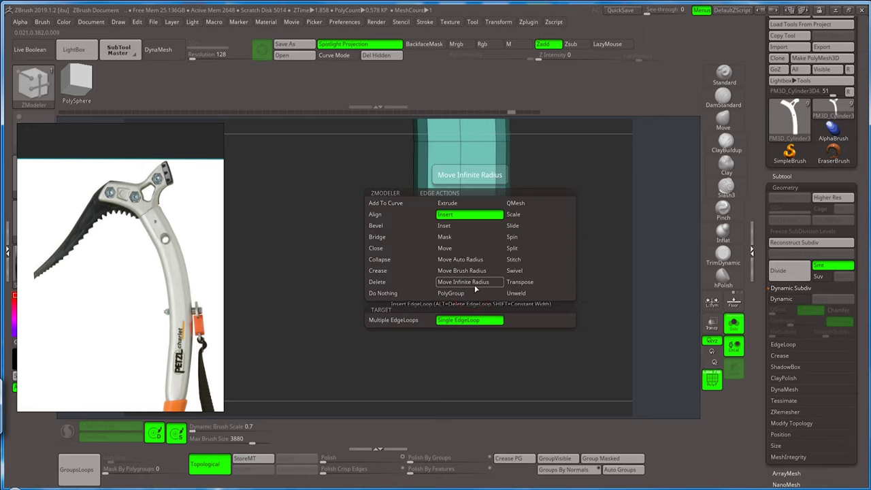
left_click(525, 225)
left_click_drag(475, 290, 476, 294)
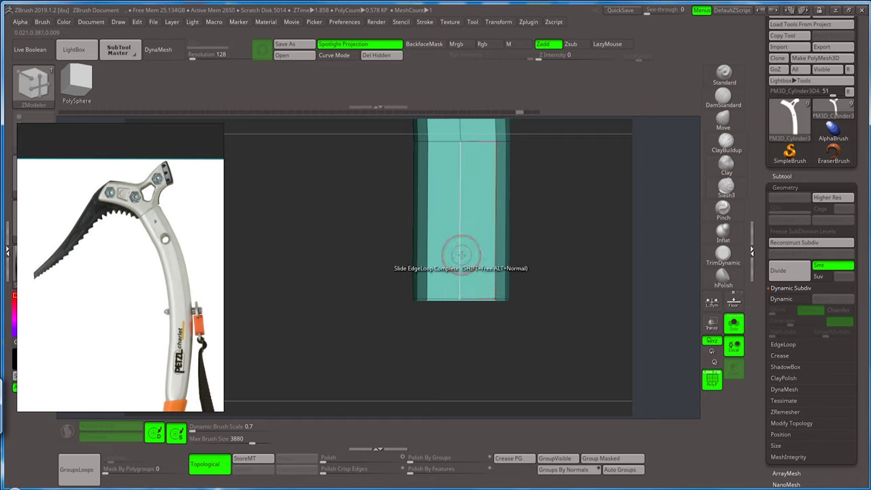
- Insert a new edge loop along the shaft and rotate to view the Y-shaped top
key("space")
left_click(456, 215)
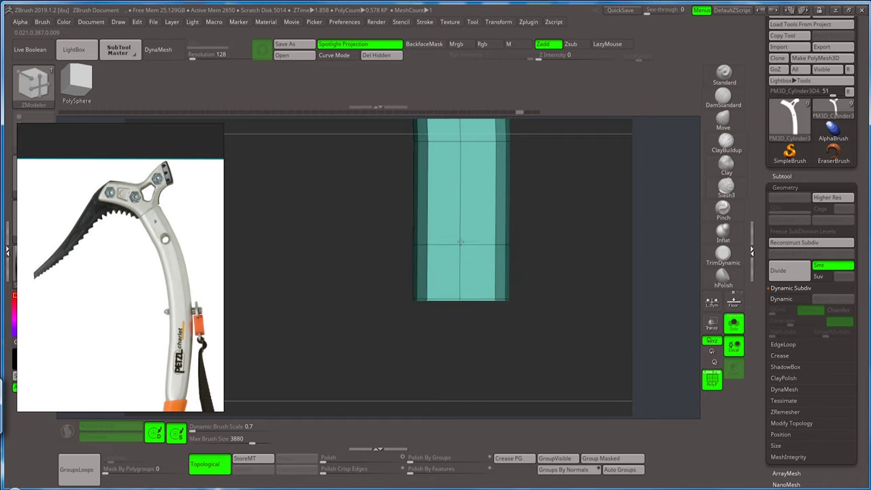
left_click_drag(457, 291, 459, 204)
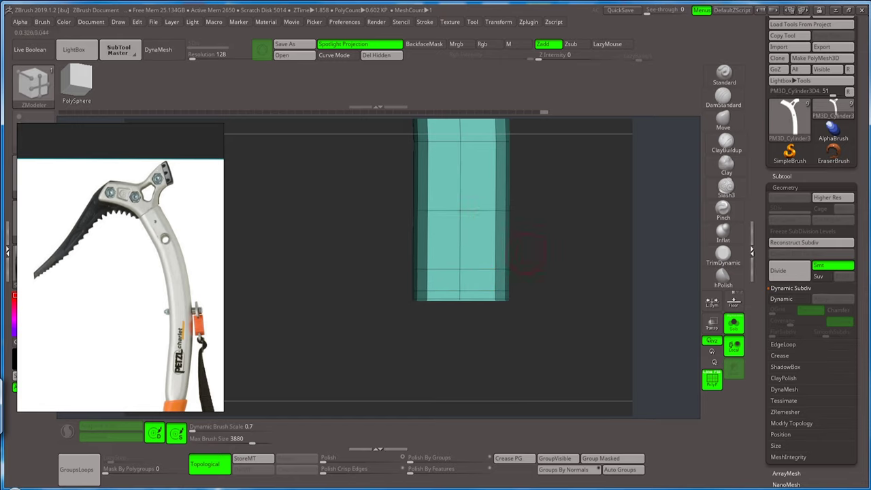
left_click_drag(527, 251, 514, 171)
- Turn off PolyFrame and Solo, subdivide the head, and orbit around the whole axe
left_click_drag(504, 267, 491, 257)
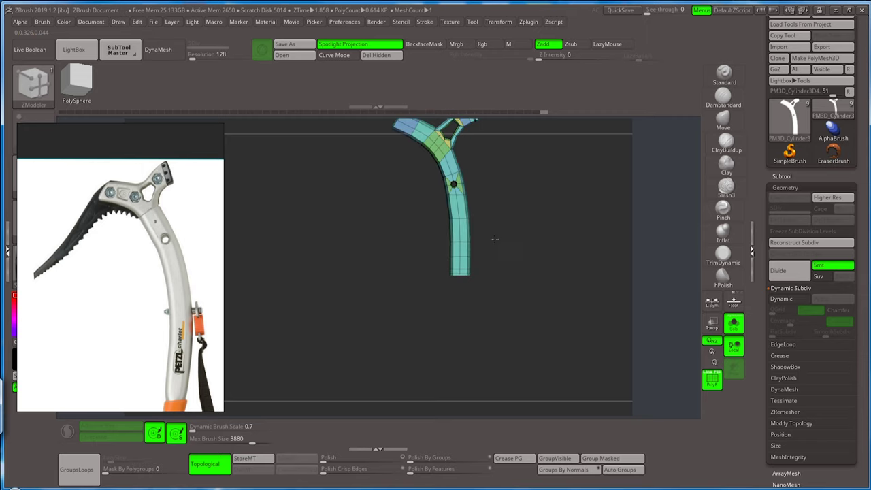
key("shift+f")
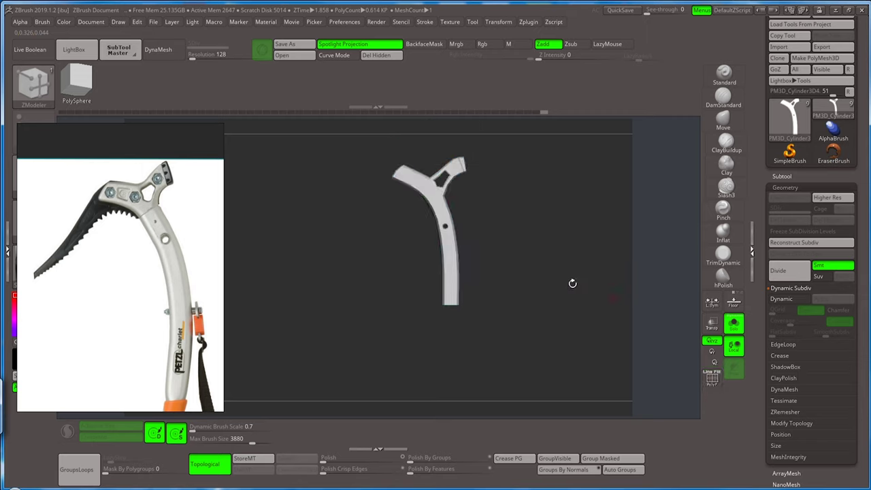
left_click(733, 324)
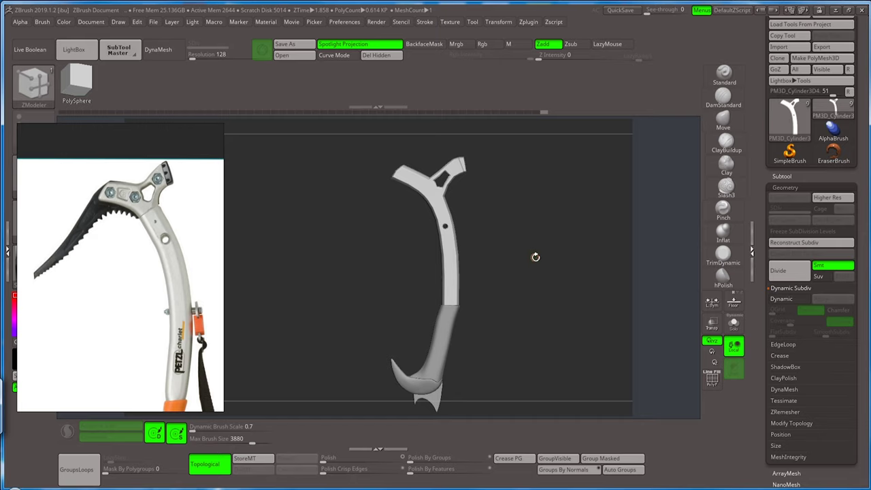
key("ctrl+d")
key("ctrl+d")
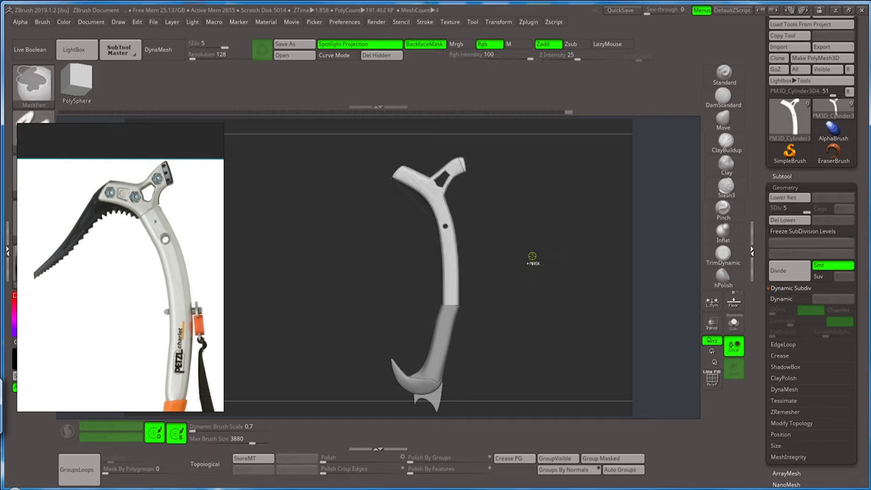
left_click_drag(494, 292, 500, 446)
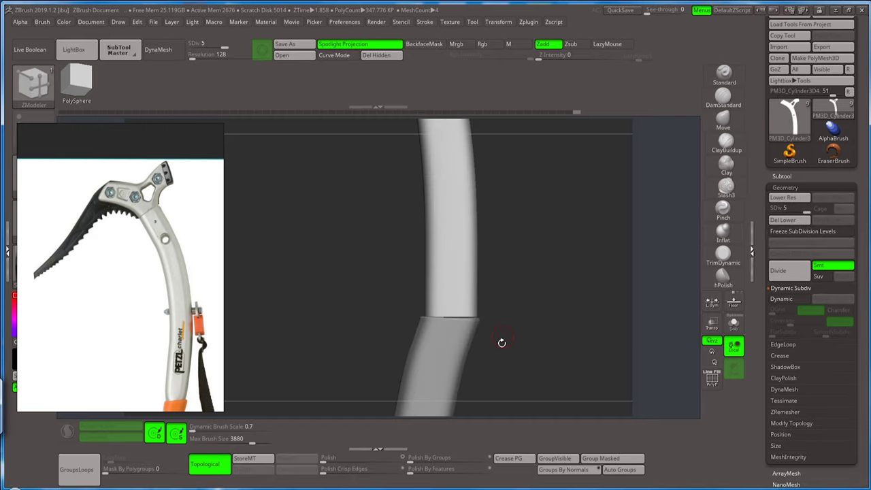
mouse_move(502, 342)
left_mouse_down("shift")
mouse_move(515, 326)
mouse_move(499, 209)
left_mouse_up("shift")
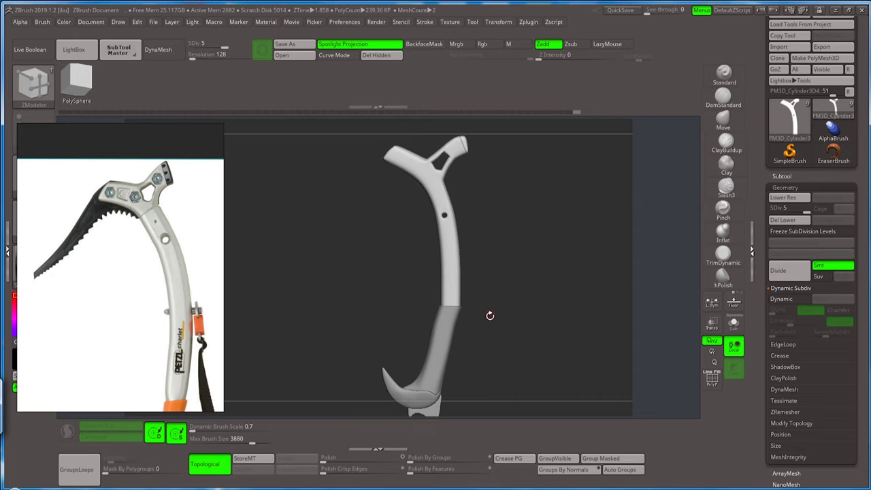
mouse_move(488, 308)
left_mouse_down()
mouse_move(489, 269)
mouse_move(529, 282)
mouse_move(511, 303)
mouse_move(475, 304)
left_mouse_up()
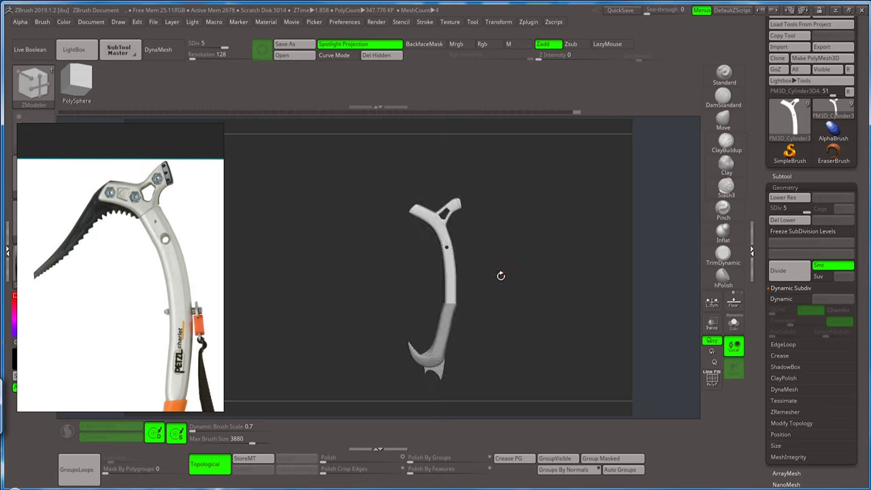
mouse_move(497, 271)
left_mouse_down()
mouse_move(483, 255)
mouse_move(507, 286)
mouse_move(521, 342)
mouse_move(528, 299)
left_mouse_up()
- Save the tool as ice ax.ZTL, confirming replacement of the existing file
left_click_drag(763, 164, 749, 259)
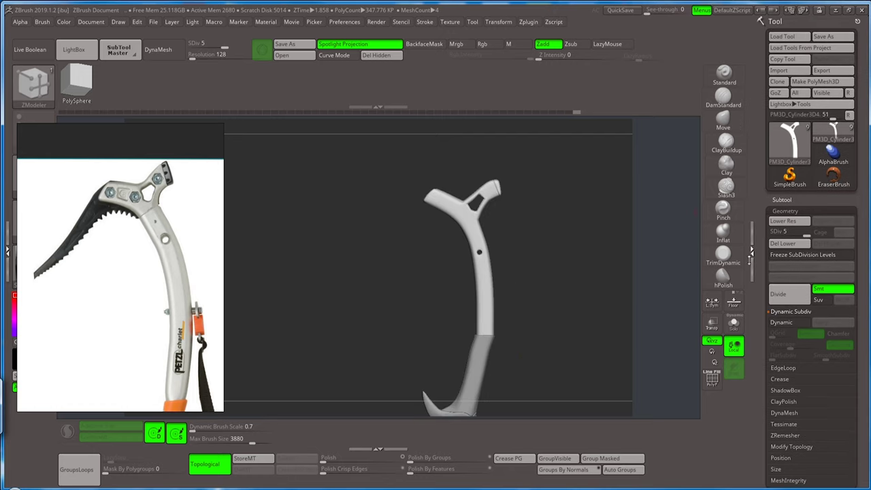
left_click(824, 37)
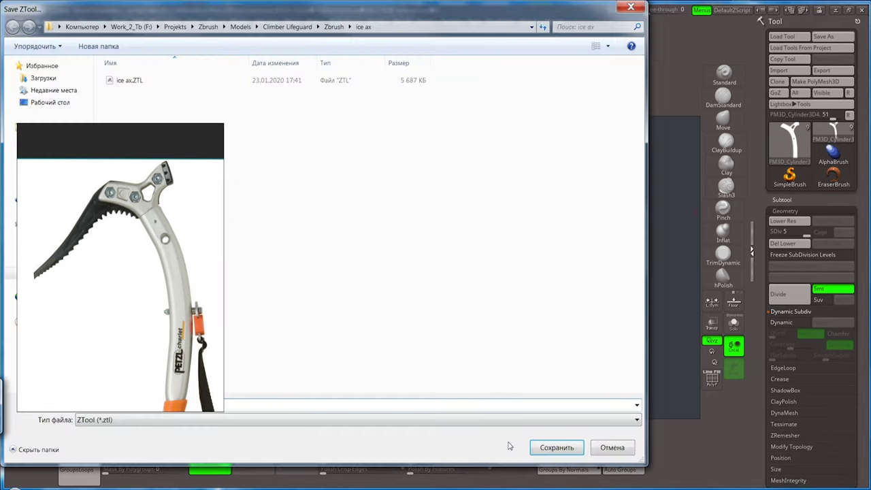
left_click(537, 449)
left_click(475, 255)
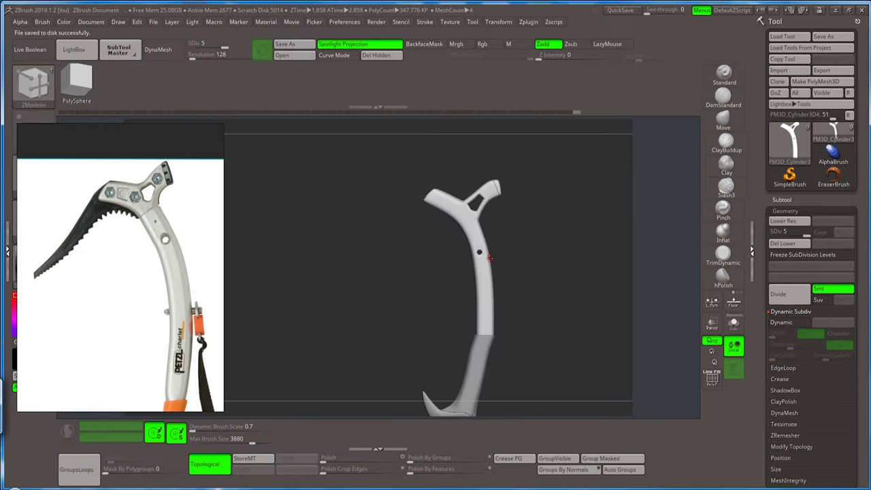
- Drop the head to subdivision level 1 and show the polygroup wireframe
mouse_move(523, 192)
left_mouse_down("alt")
mouse_move(533, 195)
mouse_move(507, 260)
mouse_move(513, 299)
mouse_move(501, 310)
mouse_move(485, 306)
left_mouse_up("alt")
mouse_move(488, 326)
left_mouse_down()
mouse_move(483, 255)
mouse_move(485, 296)
mouse_move(486, 264)
left_mouse_up()
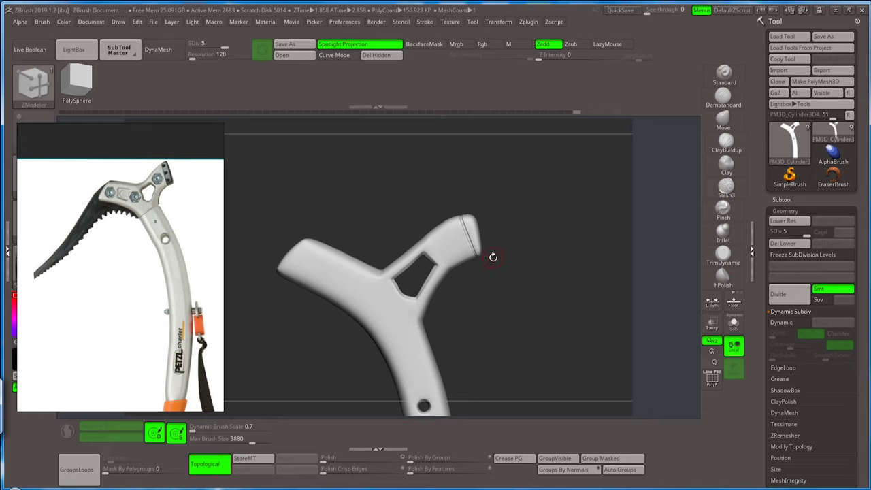
left_click_drag(223, 45, 190, 44)
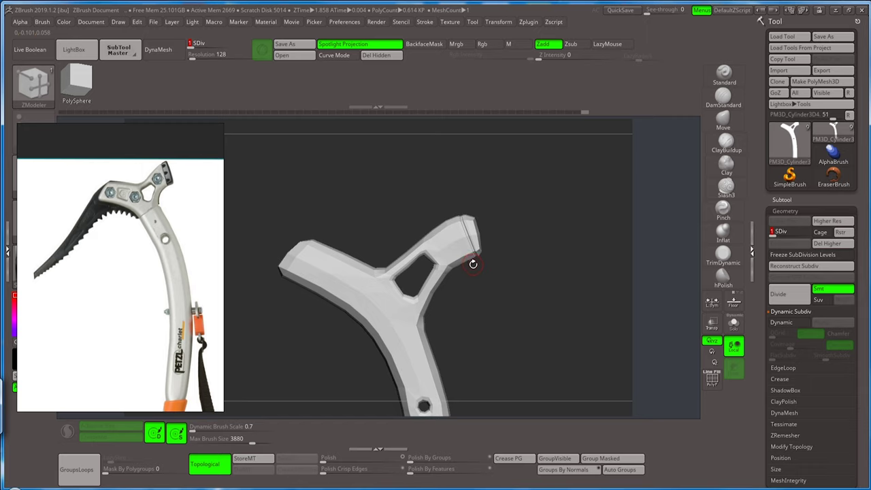
left_click_drag(473, 265, 497, 276)
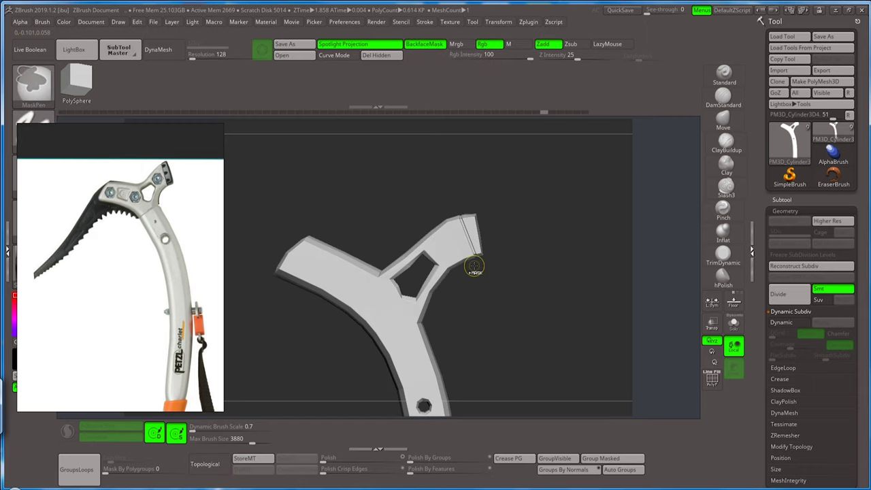
key("shift")
key("shift+f")
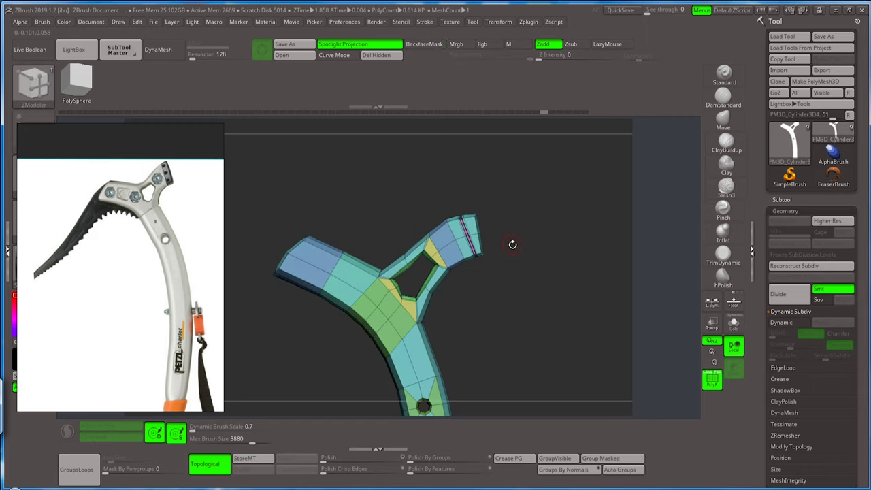
- Insert an edge loop near the short arm's tip, then preview with Dynamic Subdiv, PolyFrame off
left_click_drag(492, 332, 502, 288)
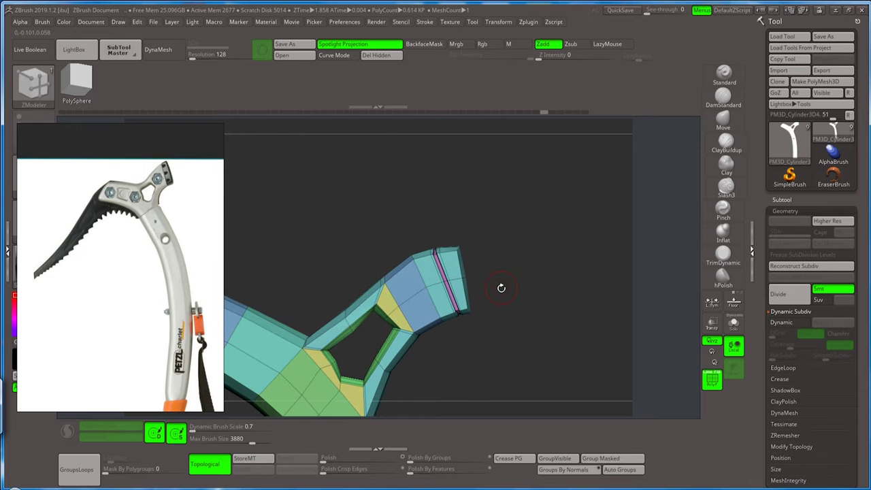
left_click(457, 277)
mouse_move(458, 277)
left_mouse_down()
mouse_move(491, 275)
mouse_move(479, 219)
mouse_move(607, 246)
left_mouse_up()
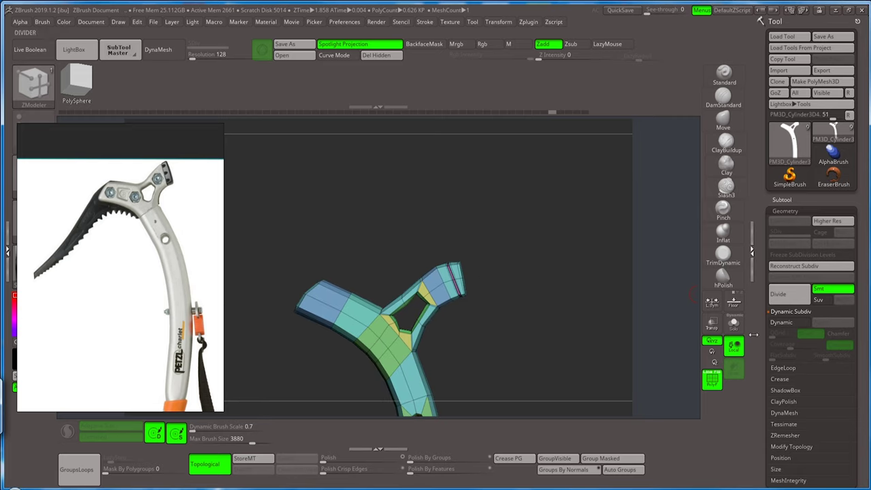
left_click(780, 322)
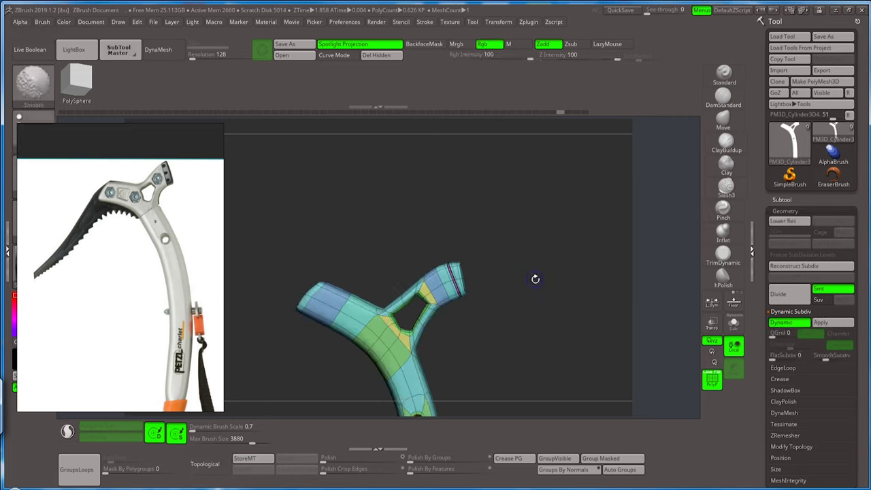
key("shift+f")
mouse_move(523, 290)
left_mouse_down()
mouse_move(531, 295)
mouse_move(521, 254)
mouse_move(513, 288)
mouse_move(480, 324)
mouse_move(490, 249)
mouse_move(487, 319)
mouse_move(490, 262)
left_mouse_up()
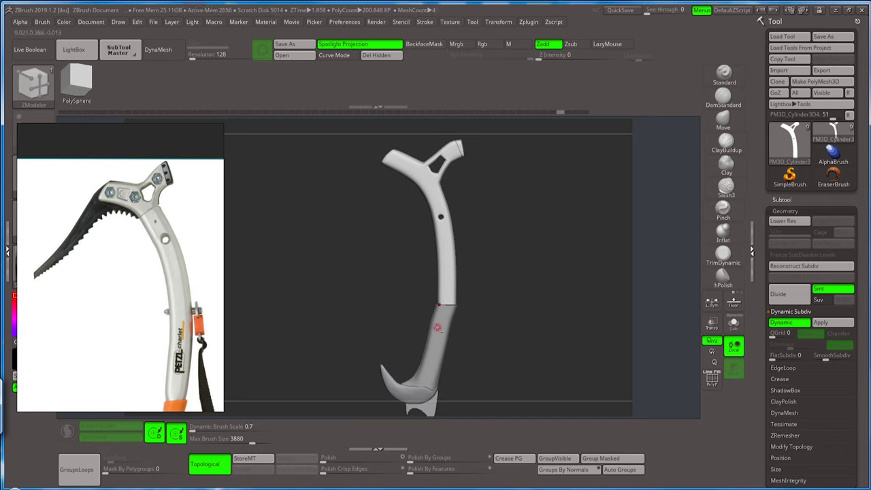
- Make the lower shaft the active subtool and lower its subdivision level to 3
left_click(437, 327, "alt")
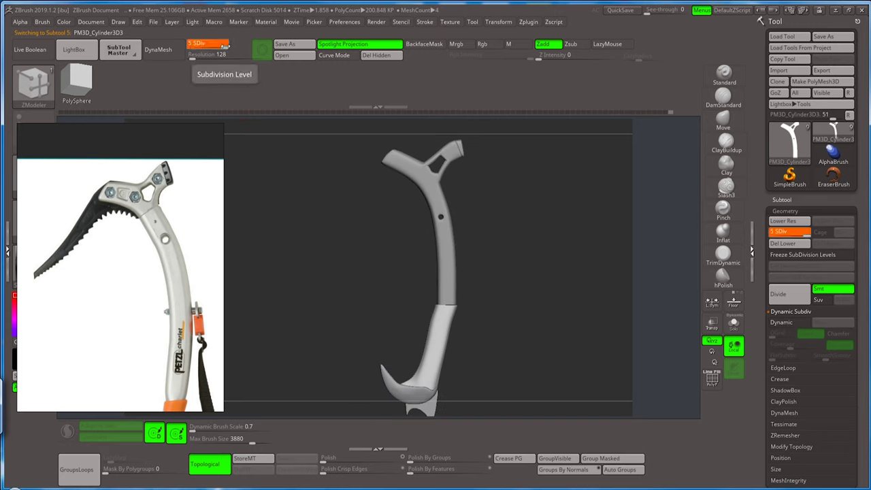
left_click_drag(225, 45, 197, 46)
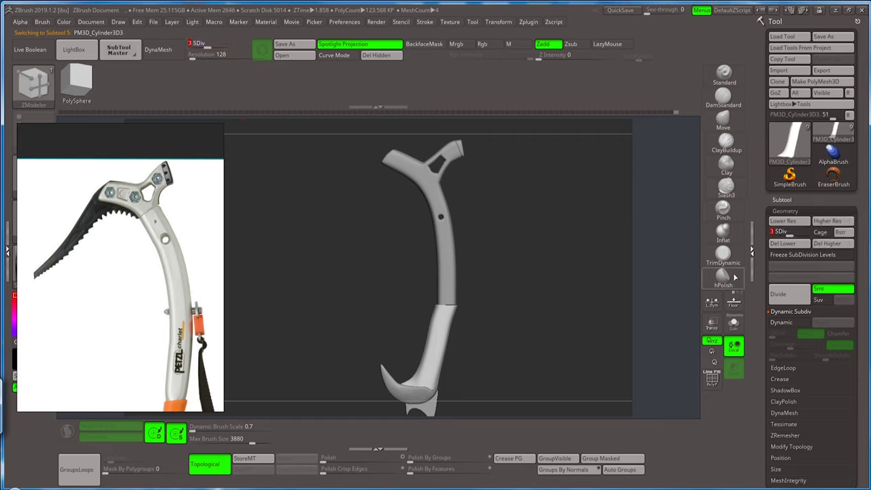
left_click(783, 200)
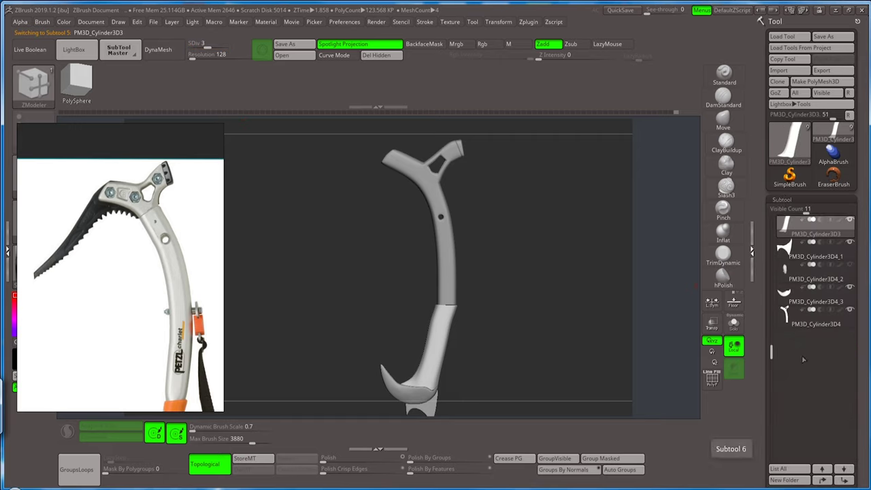
mouse_move(771, 336)
left_mouse_down()
mouse_move(771, 263)
mouse_move(770, 304)
left_mouse_up()
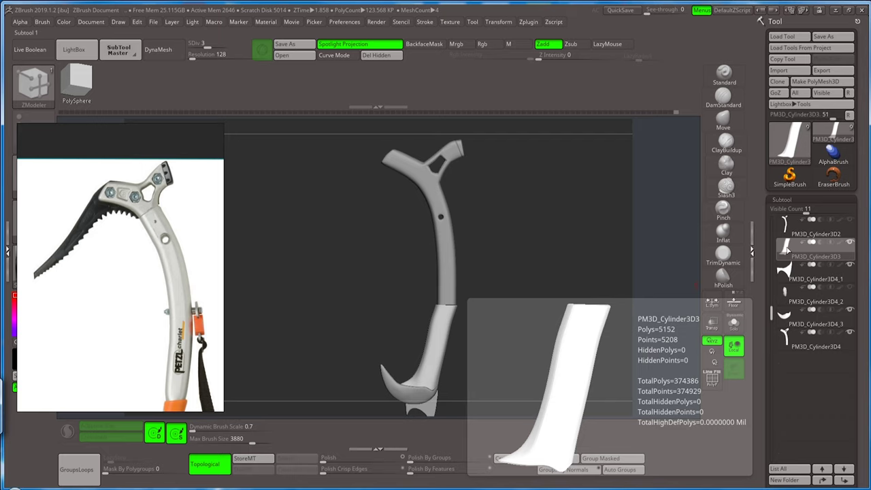
- Move PM3D_Cylinder3D4_2 up two places, then reselect PM3D_Cylinder3D3
left_click(785, 249)
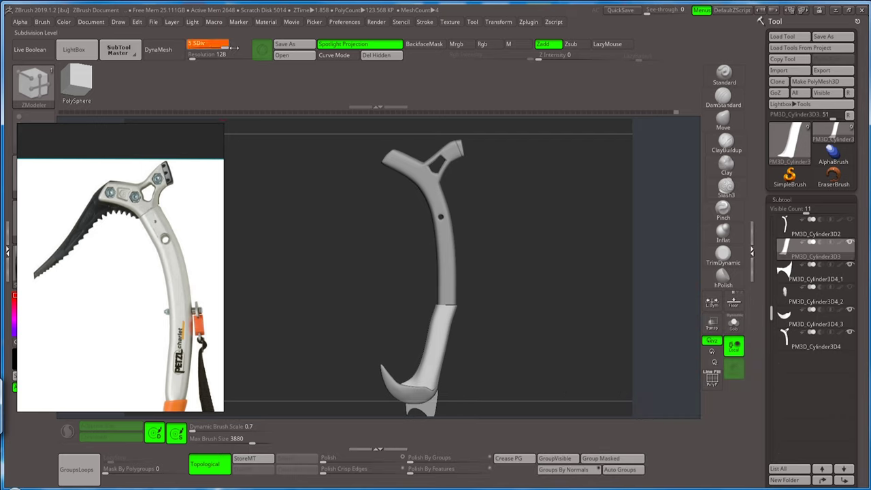
left_click(791, 272)
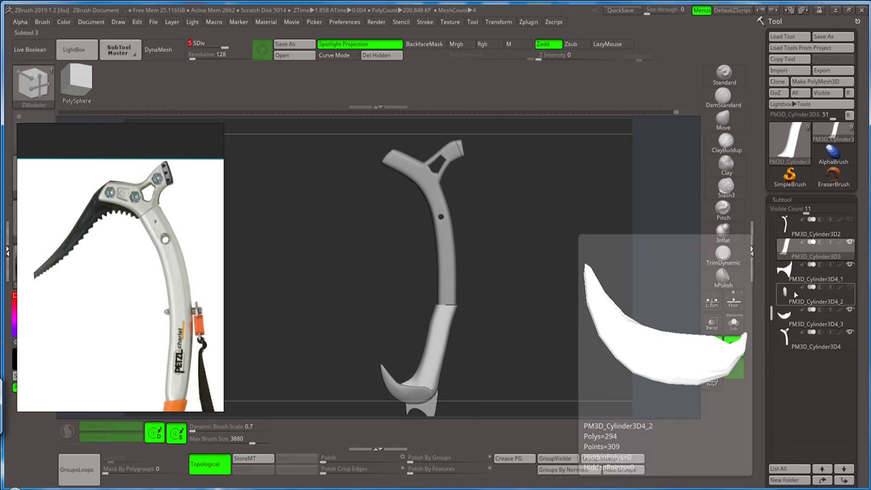
left_click(794, 294)
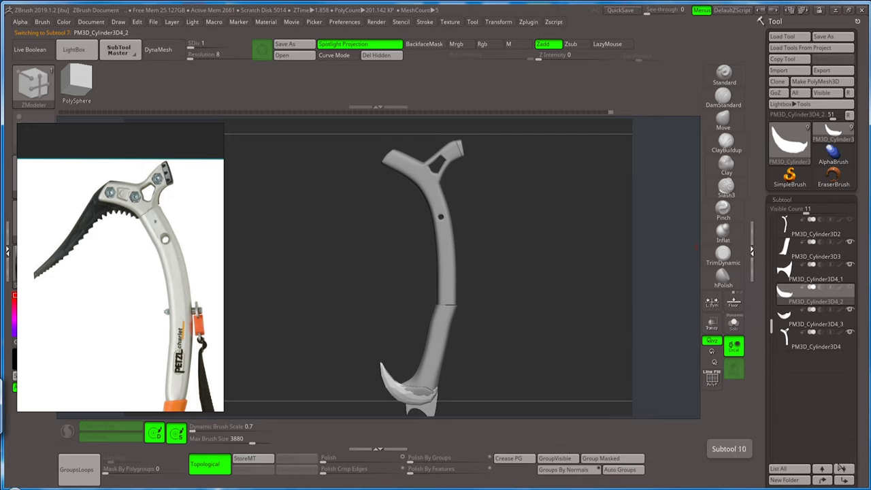
left_click(823, 480)
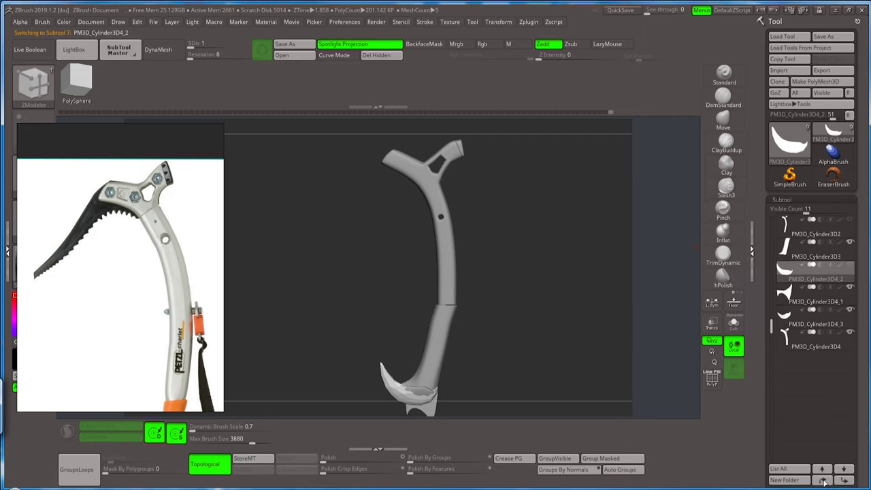
left_click(823, 480)
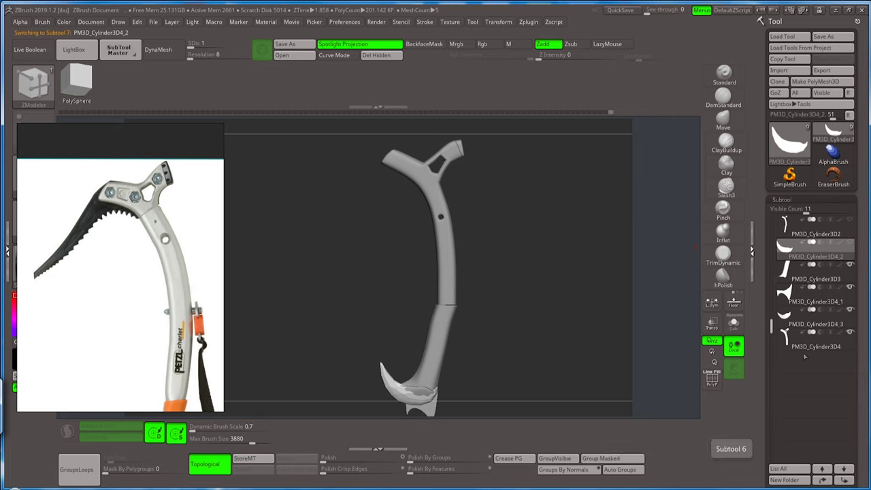
mouse_move(816, 275)
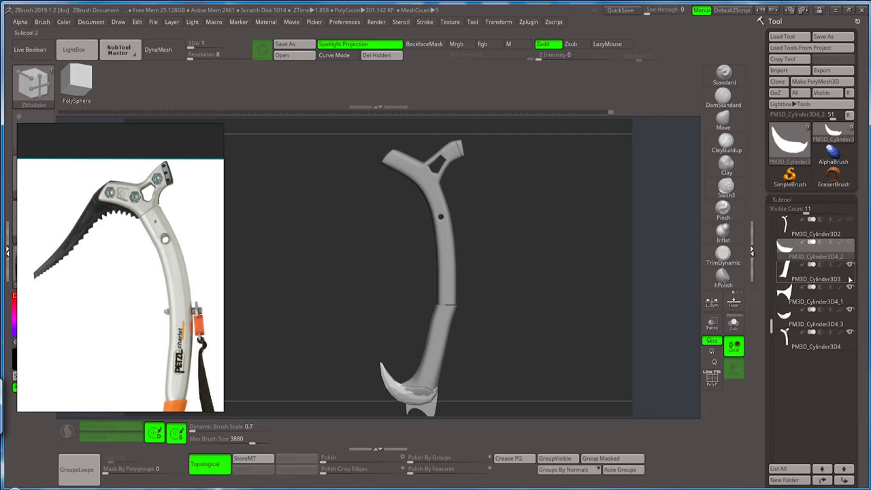
left_click(849, 279)
mouse_move(772, 315)
left_mouse_down()
mouse_move(767, 235)
mouse_move(770, 329)
left_mouse_up()
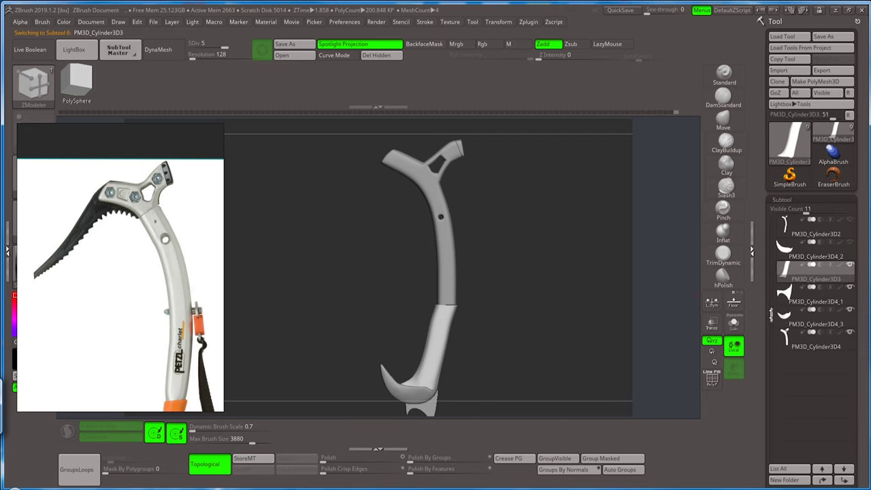
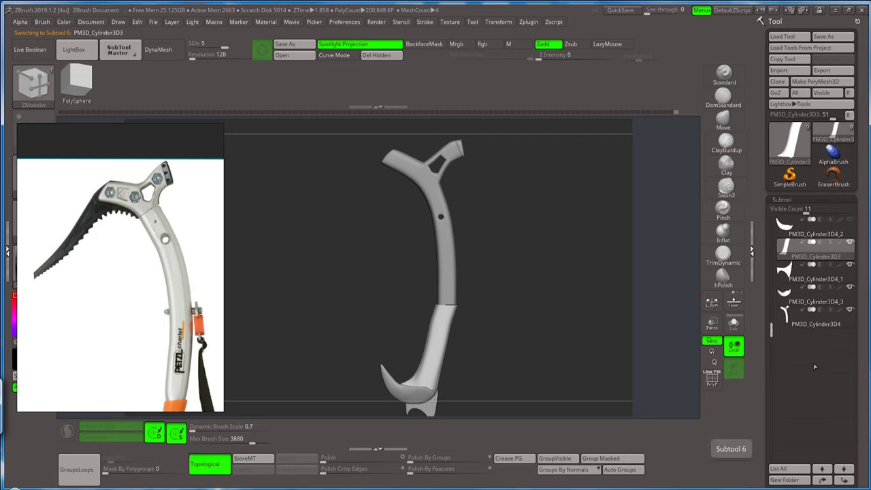
- Duplicate PM3D_Cylinder3D4_2 and PM3D_Cylinder3D4_1, moving each copy down the subtool list
scroll(761, 321, "down", 5)
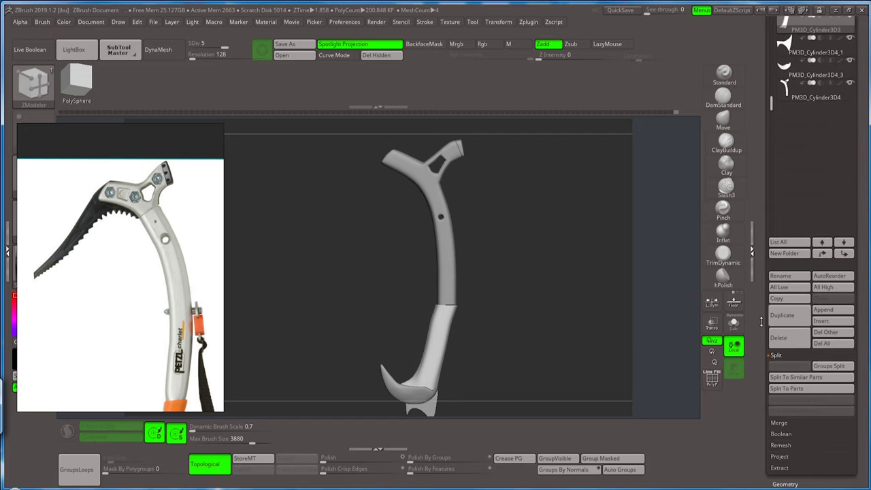
left_click(784, 320)
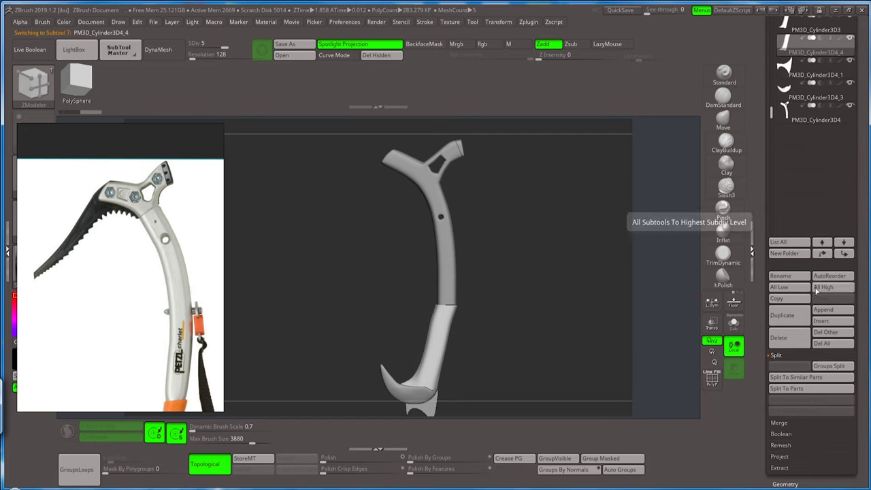
left_click(844, 254)
left_click(844, 253)
left_click(844, 253)
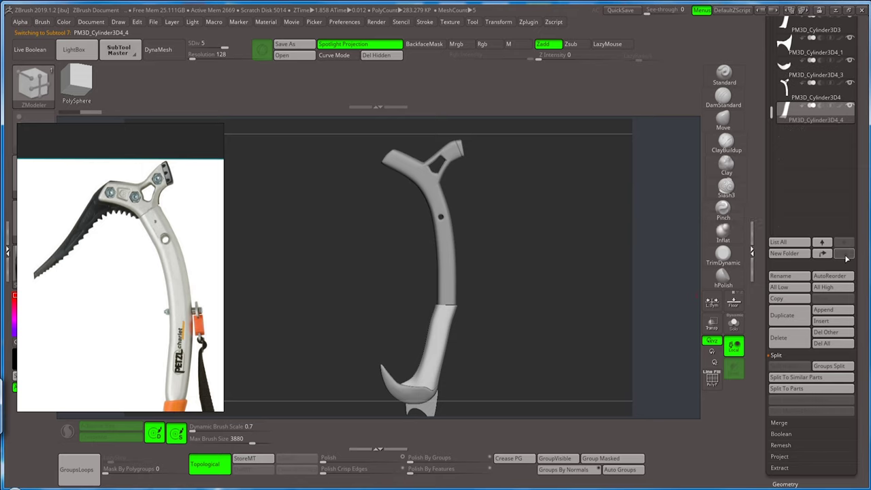
left_click(835, 53)
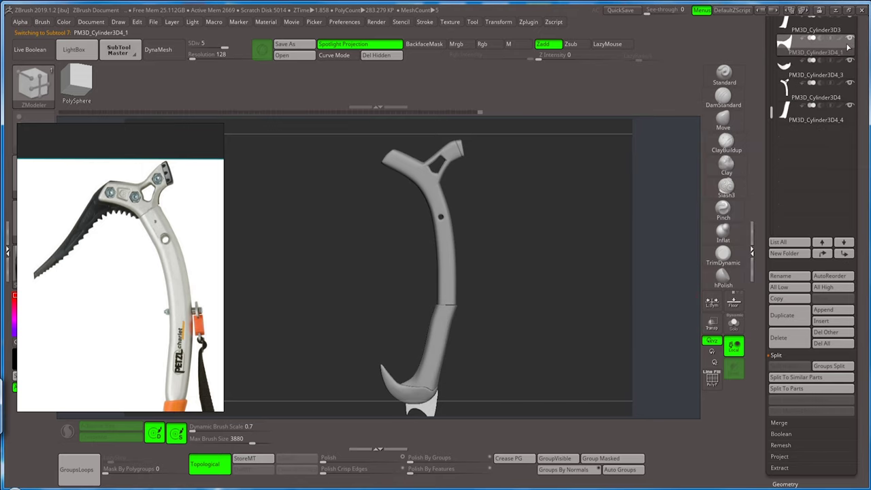
left_click(782, 315)
left_click(843, 254)
left_click(844, 254)
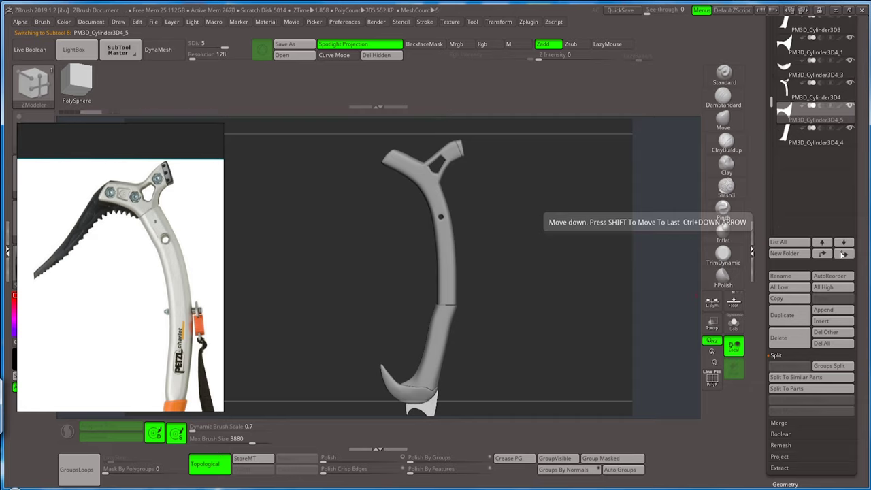
mouse_move(816, 75)
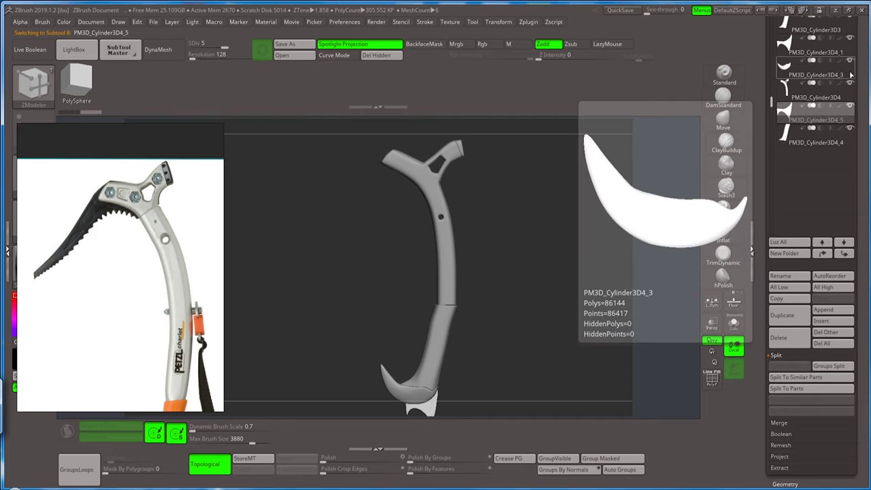
left_click_drag(772, 94, 773, 52)
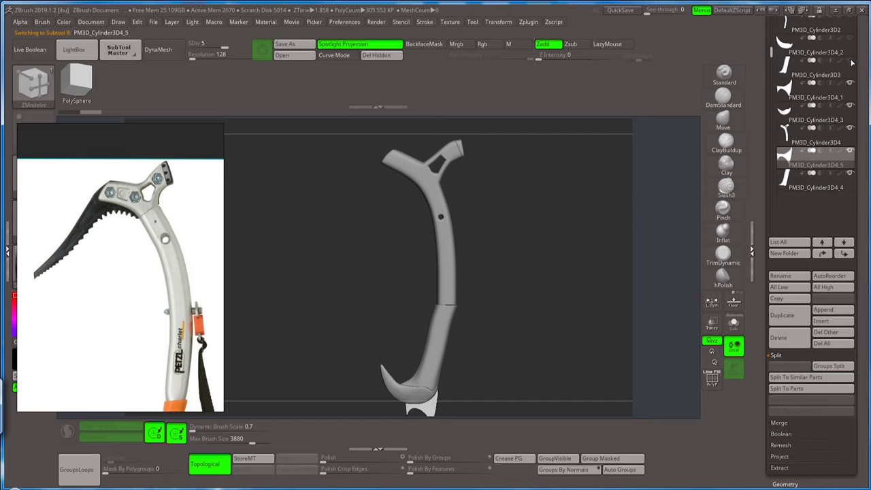
- Duplicate PM3D_Cylinder3D4_3 and PM3D_Cylinder3D4, pushing both copies lower in the list
left_click(848, 119)
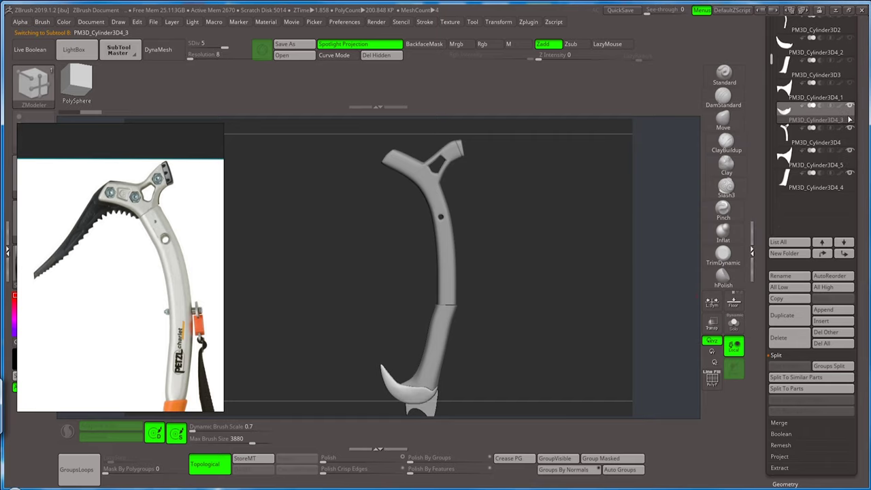
left_click(785, 320)
left_click(844, 254)
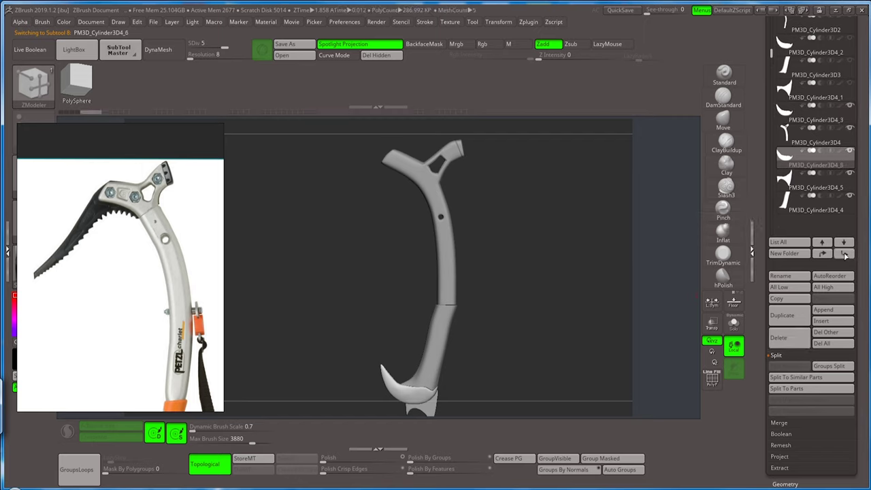
left_click(844, 254)
left_click(844, 254)
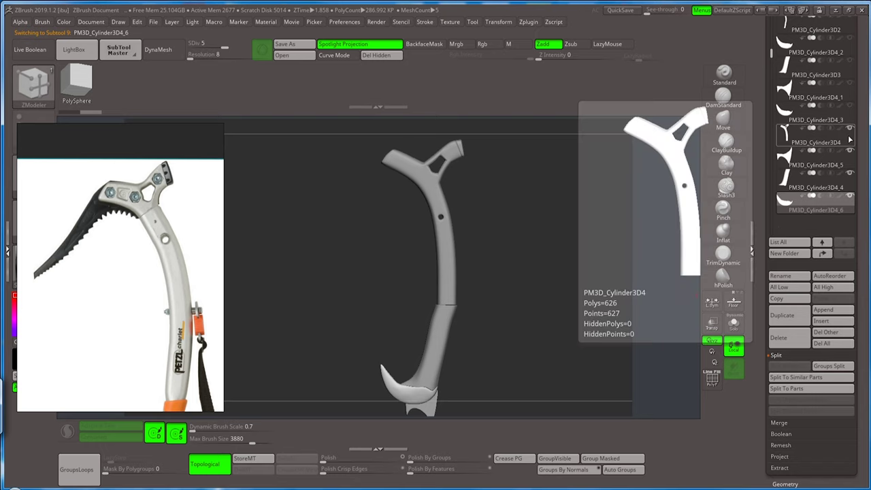
left_click(813, 136)
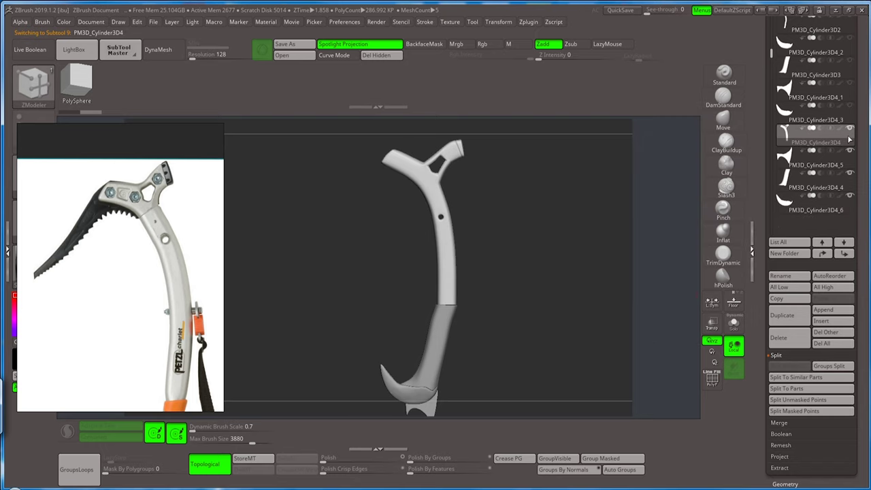
left_click(784, 317)
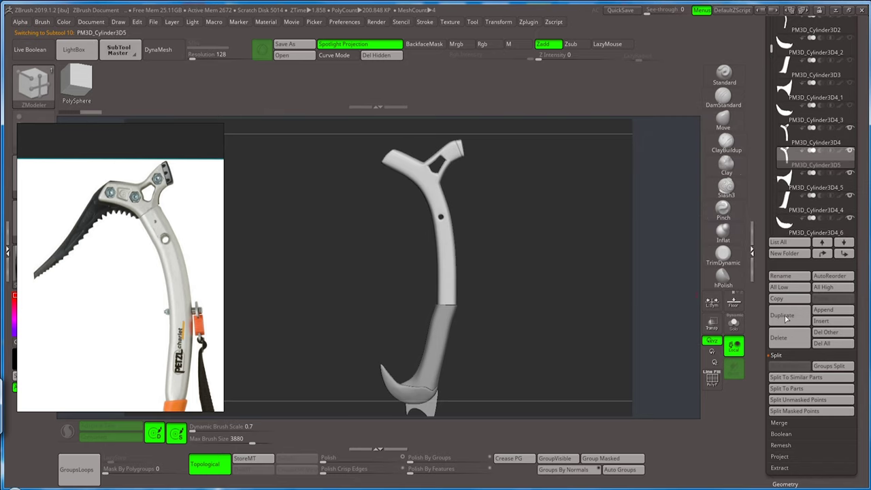
left_click(843, 254)
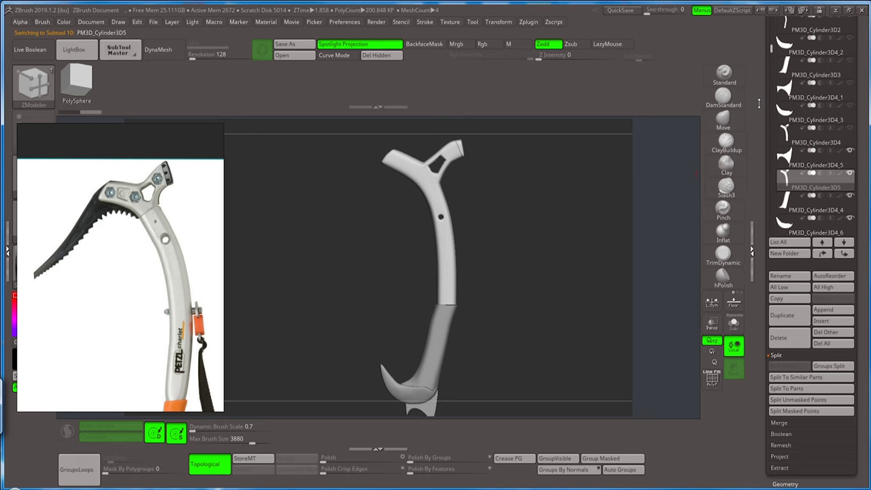
left_click_drag(759, 104, 760, 219)
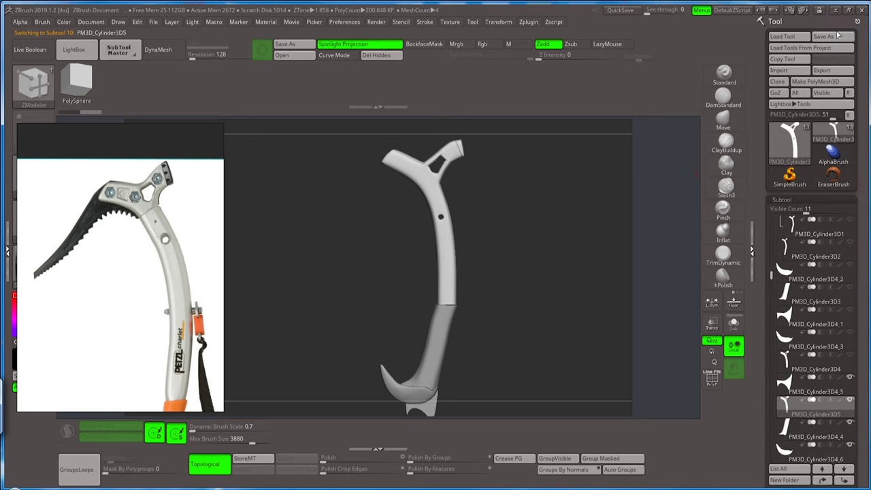
- Save the ice axe tool with Save As, overwriting ice ax.ZTL
left_click(823, 36)
left_click(556, 447)
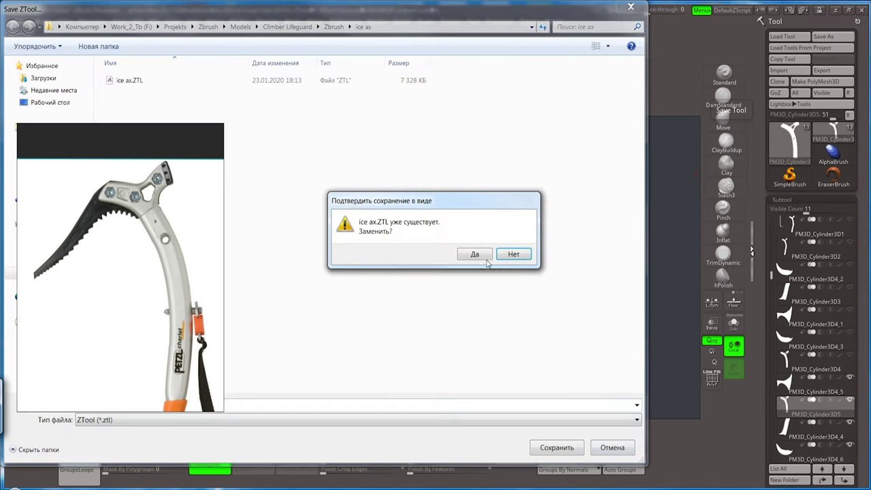
left_click(485, 259)
mouse_move(758, 248)
left_mouse_down()
mouse_move(765, 161)
mouse_move(765, 245)
left_mouse_up()
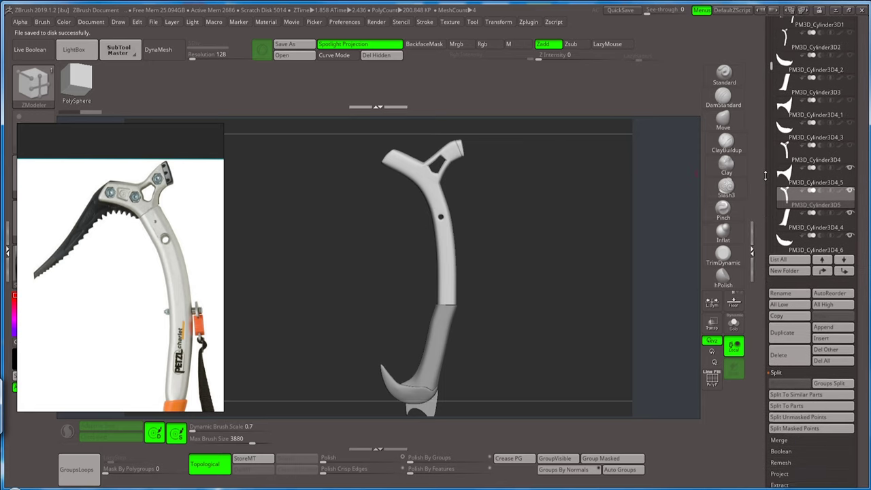
left_click(848, 185)
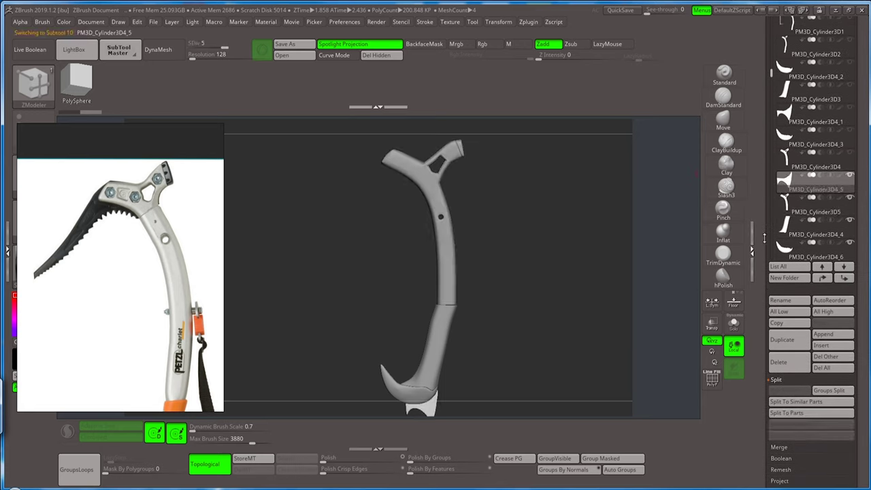
- MergeDown PM3D_Cylinder3D4_5 twice to combine the duplicated shaft pieces
left_click(778, 446)
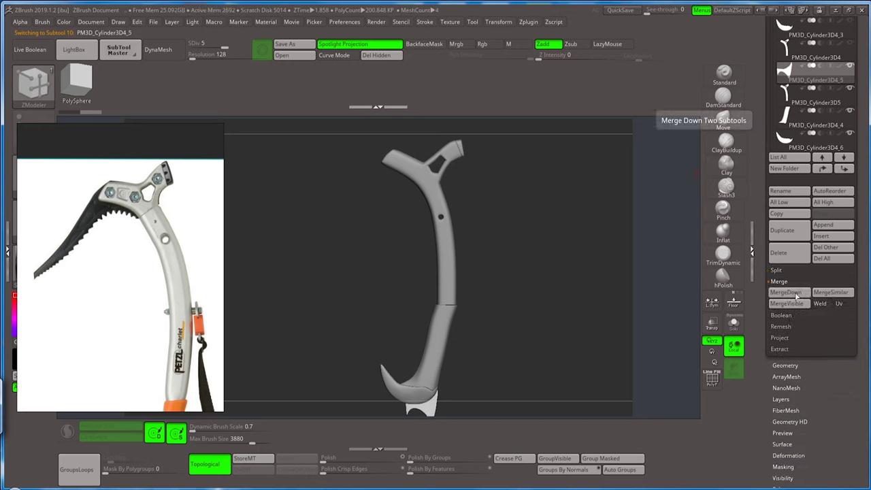
left_click(796, 289)
key("Return")
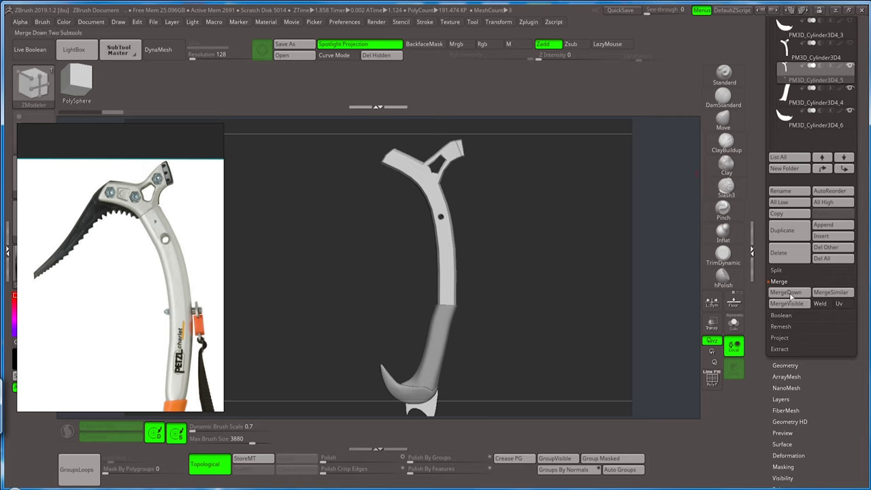
left_click(791, 293)
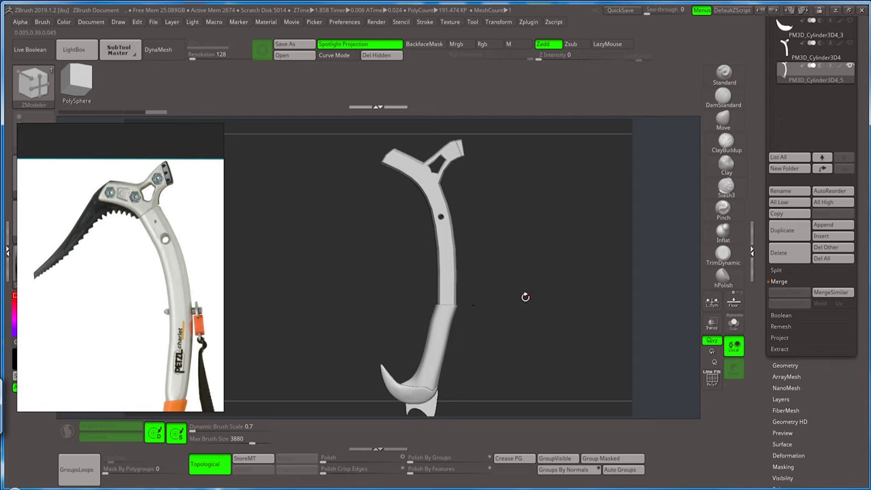
- With PolyF showing, regroup the merged mesh into three polygroups: upper shaft, grip and pick
key("shift+f")
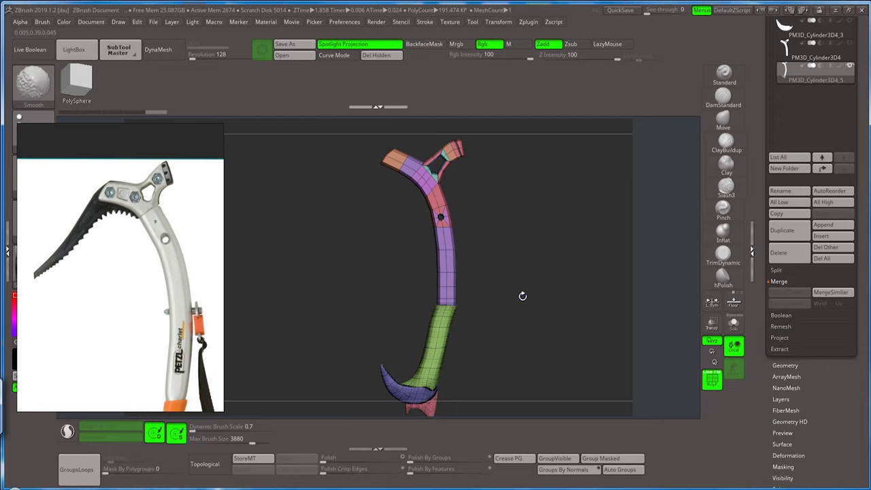
key("shift+f")
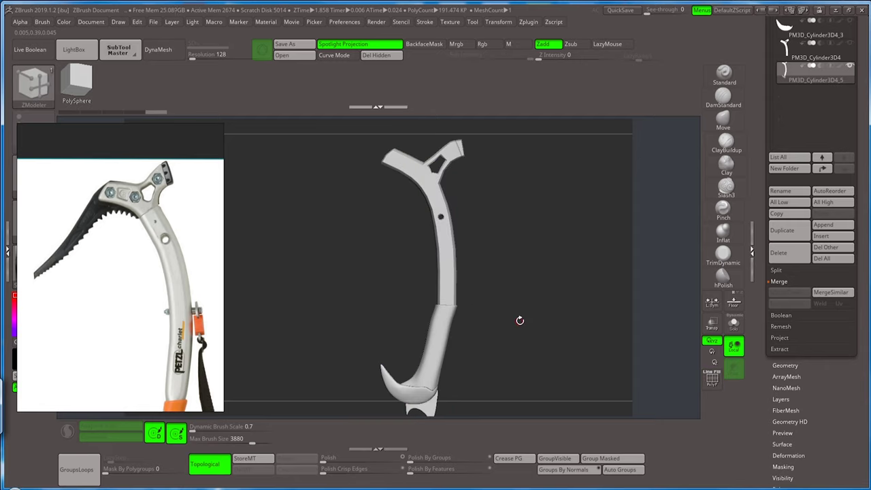
left_click_drag(757, 131, 748, 163)
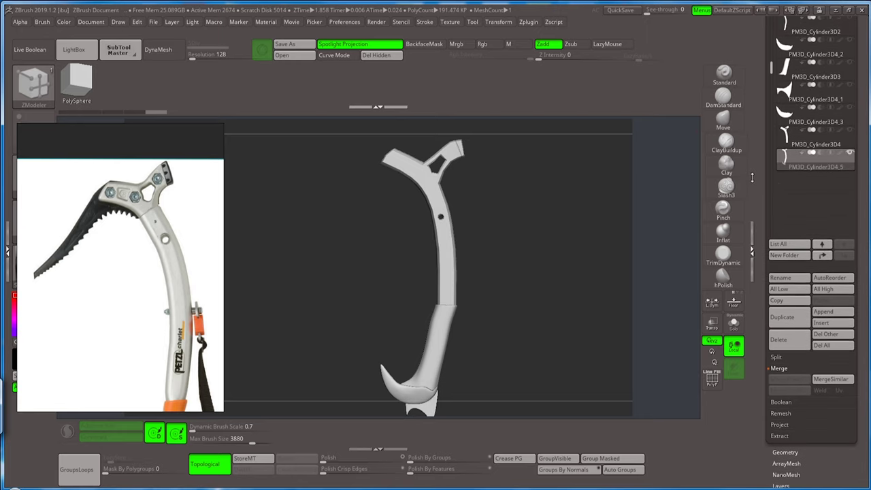
key("shift+f")
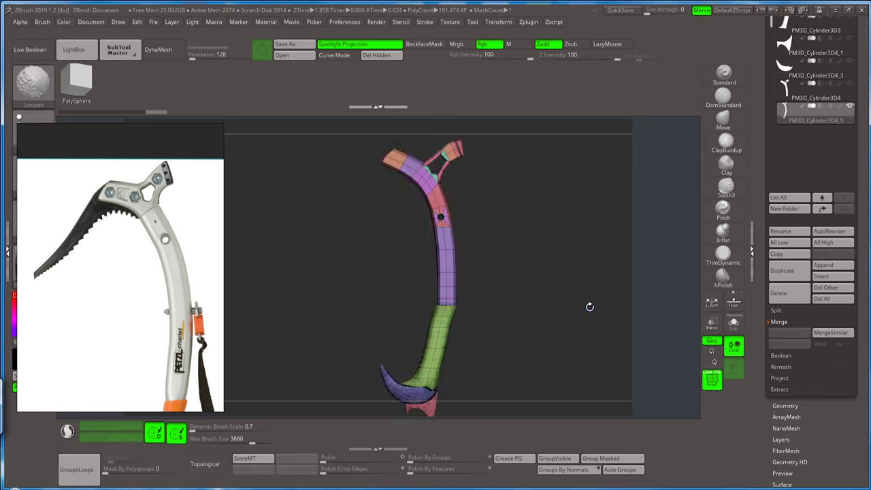
left_click(619, 469)
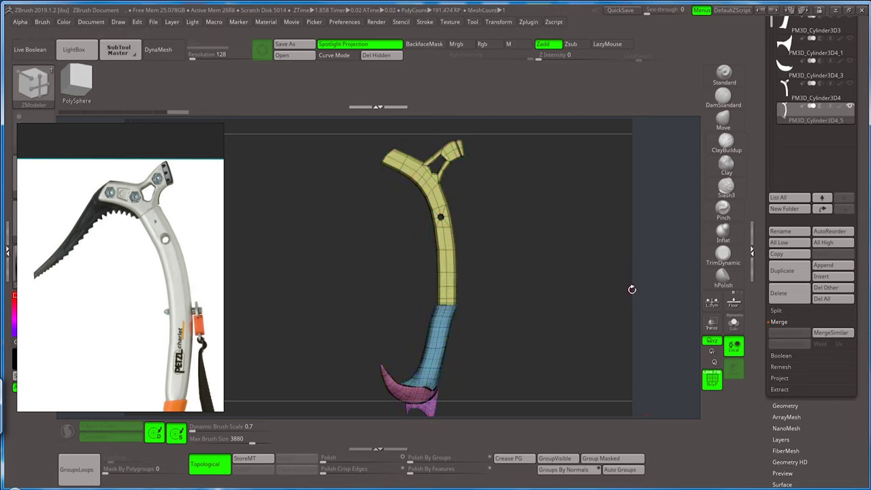
- Delete the merged shaft copy subtool
left_click(780, 292)
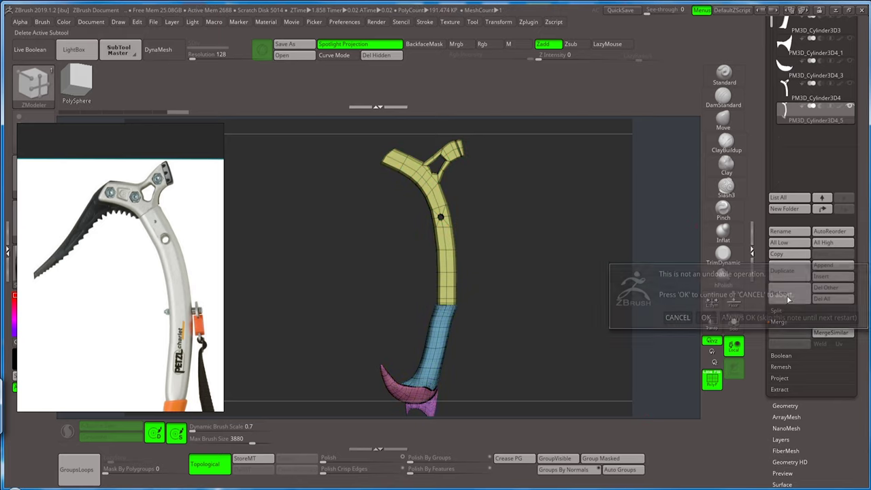
left_click(707, 317)
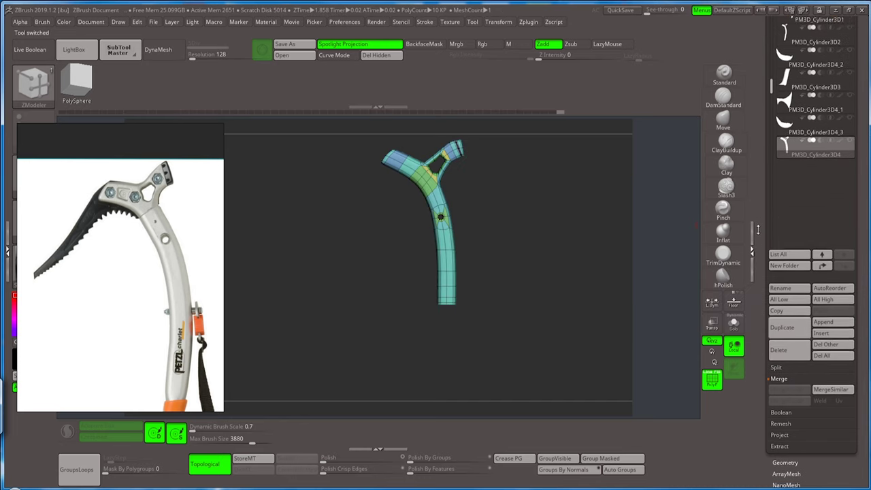
left_click_drag(752, 286, 753, 250)
left_click_drag(763, 353, 757, 321)
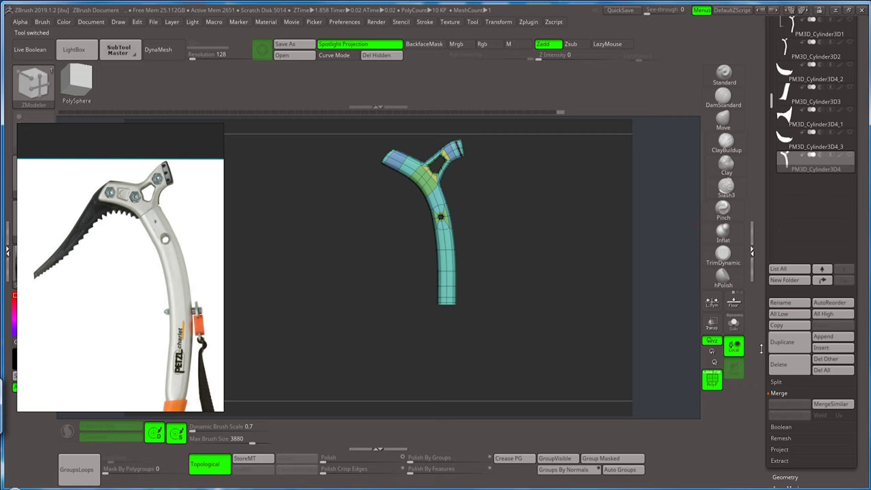
- Turn off Dynamic Subdiv on PM3D_Cylinder3D4 to show its low-poly cage
left_click(784, 477)
left_click_drag(836, 252, 836, 298)
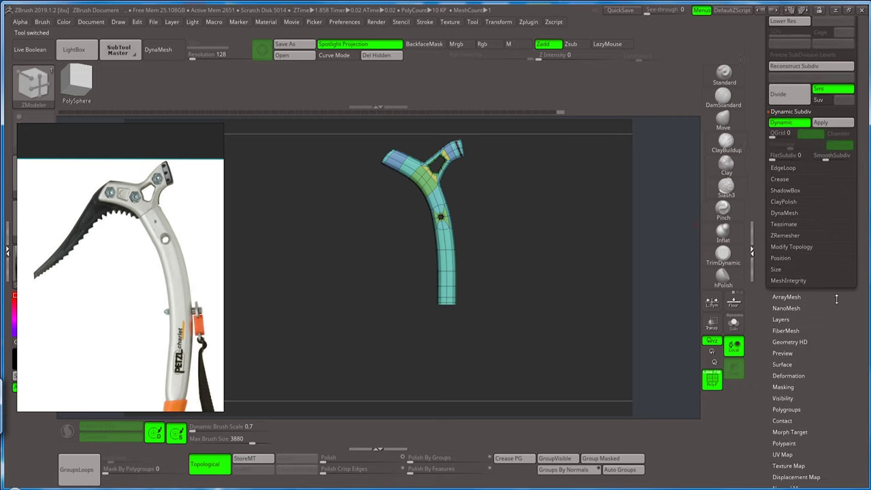
scroll(836, 297, "up", 2)
left_click(794, 169)
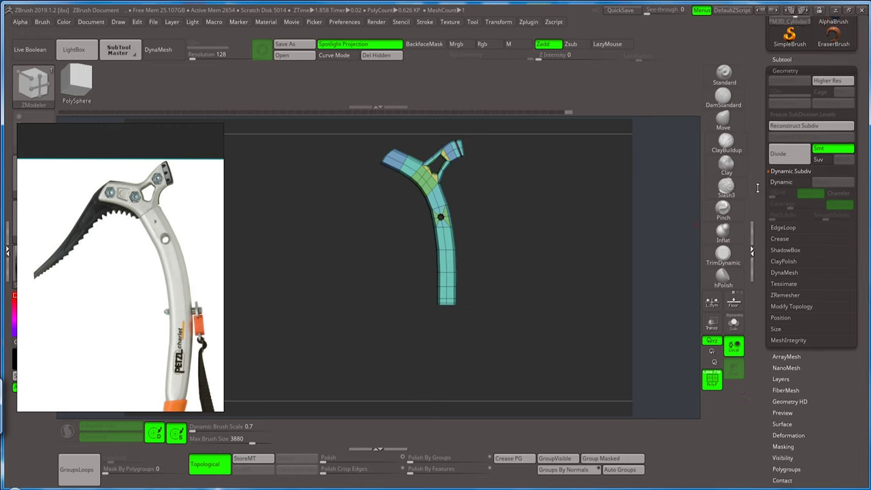
left_click_drag(757, 180, 757, 272)
left_click(782, 199)
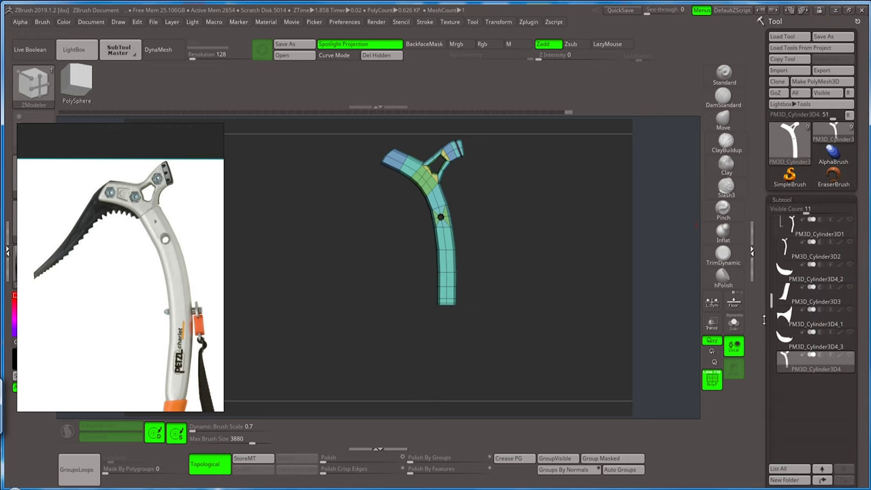
left_click_drag(763, 319, 763, 159)
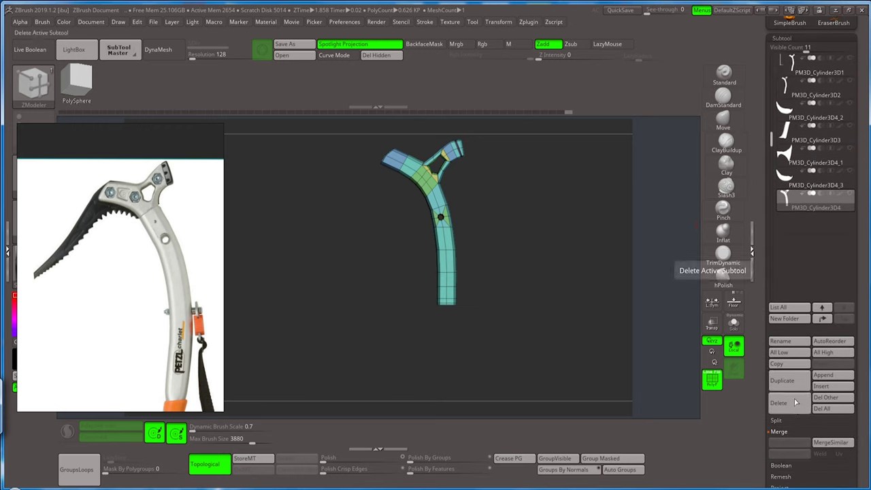
left_click(792, 385)
mouse_move(816, 221)
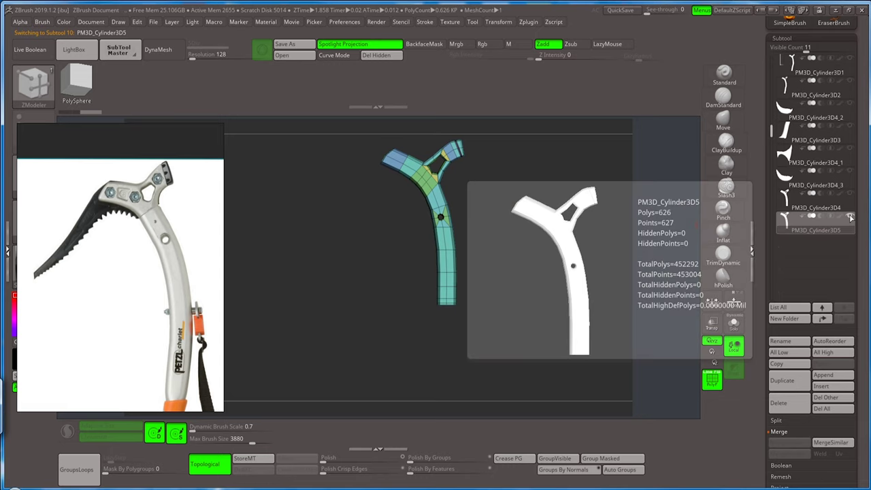
- Duplicate the blue crescent pick and cyan spike subtools, moving each copy down the list
left_click(846, 181)
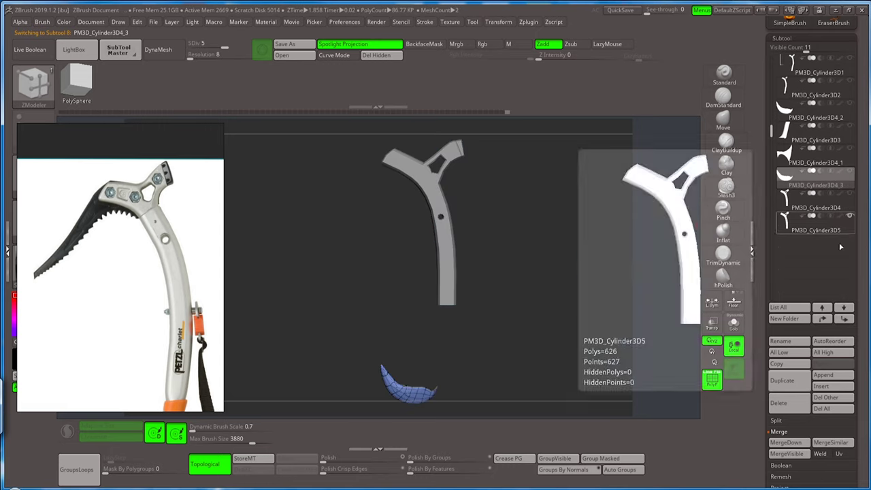
left_click(789, 383)
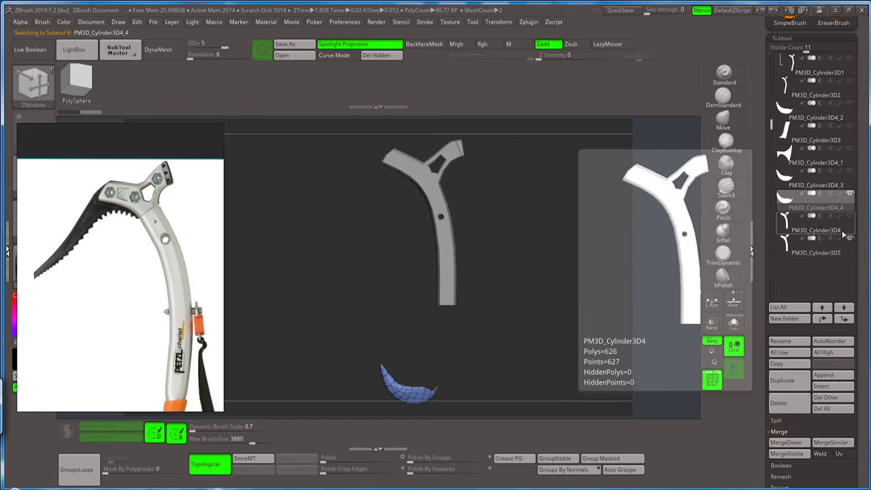
left_click(844, 320)
mouse_move(815, 208)
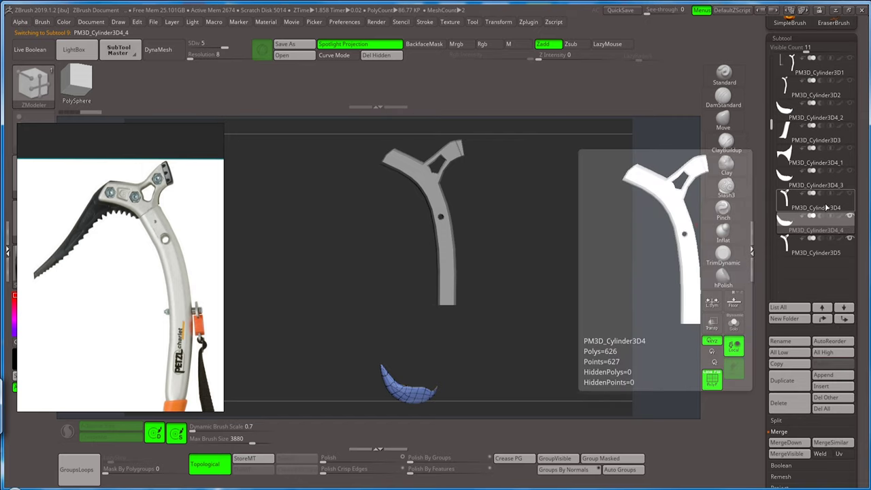
left_click(849, 158)
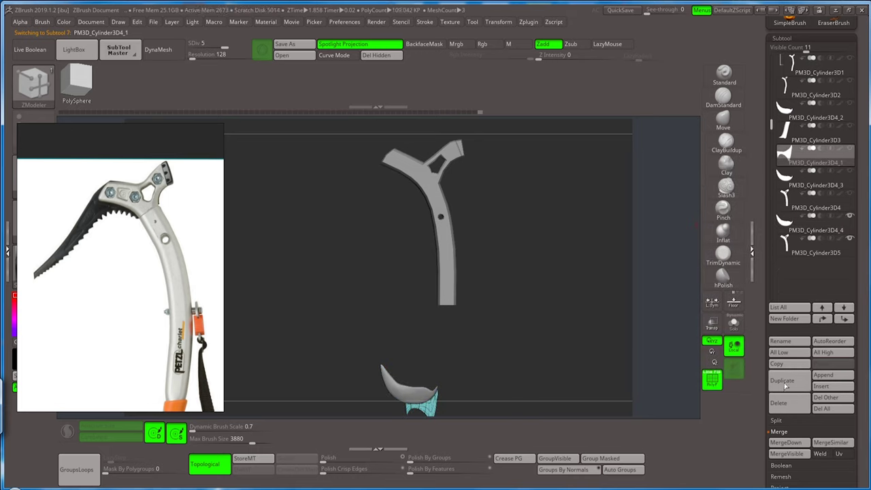
left_click(785, 384)
left_click(844, 319)
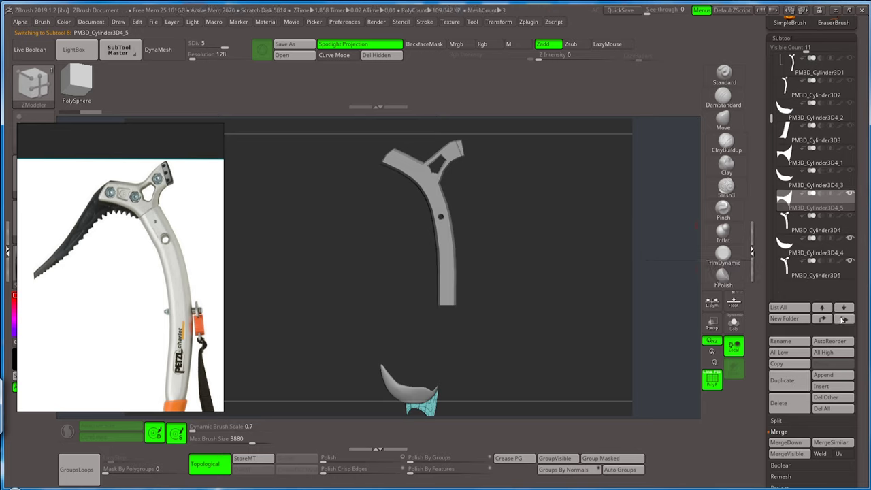
left_click(843, 319)
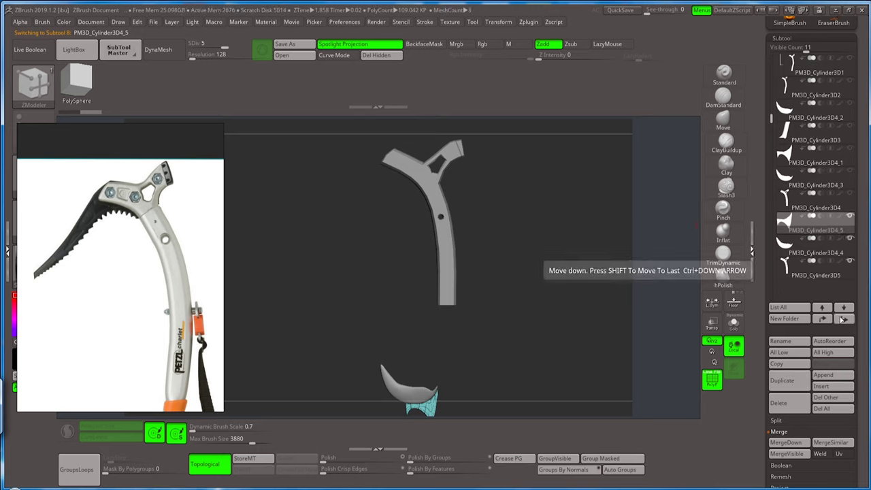
- Duplicate the pink shaft section, move it down, and drop the copy to SDiv 1
left_click(848, 138)
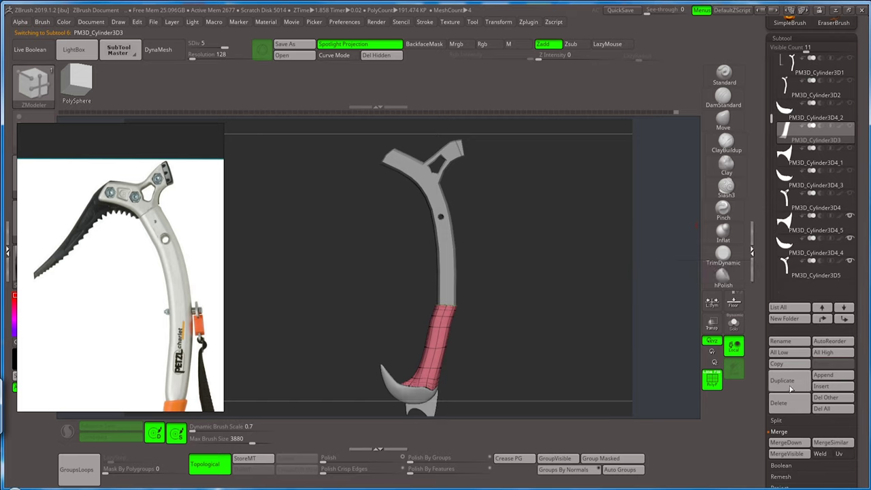
left_click(789, 384)
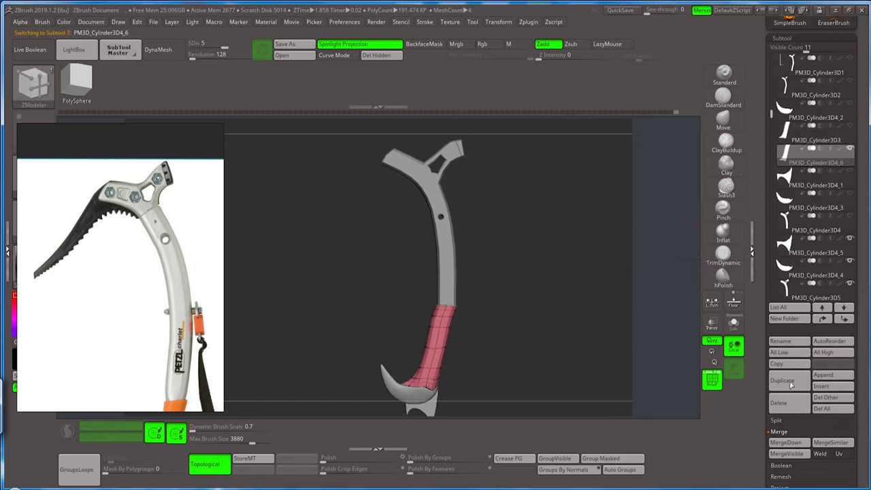
left_click(842, 319)
left_click(842, 319)
left_click(842, 319)
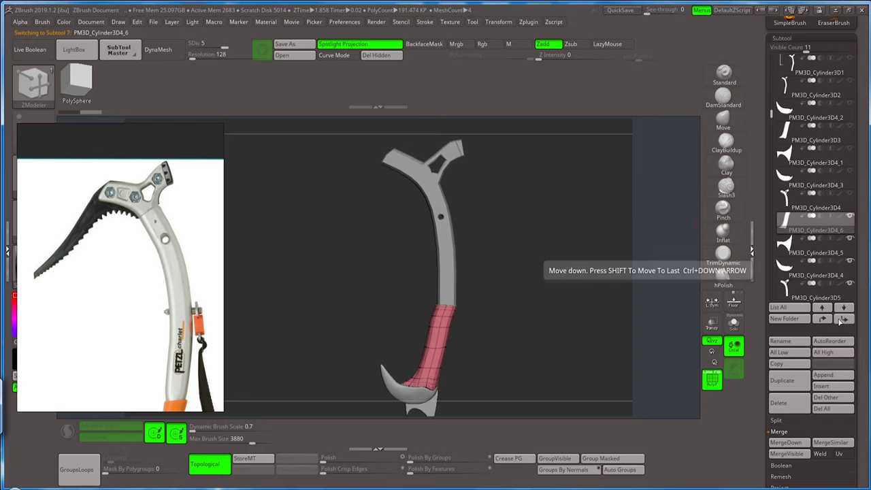
scroll(758, 202, "down", 1)
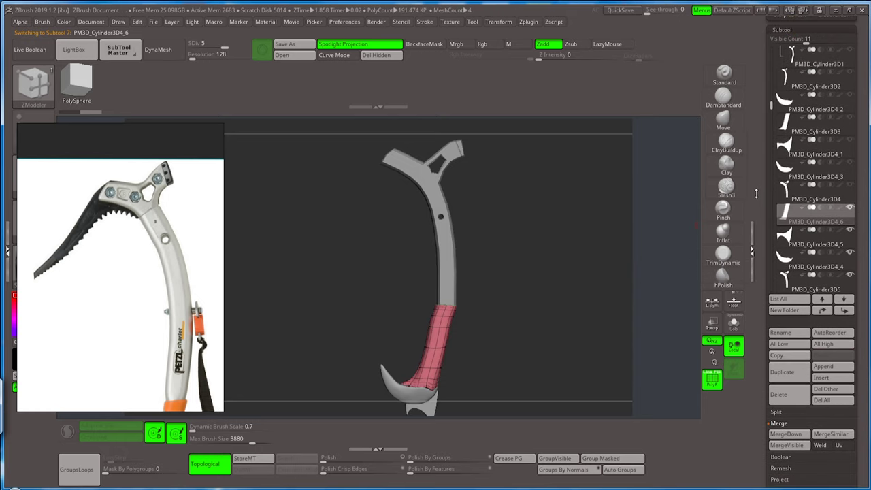
left_click_drag(771, 107, 768, 139)
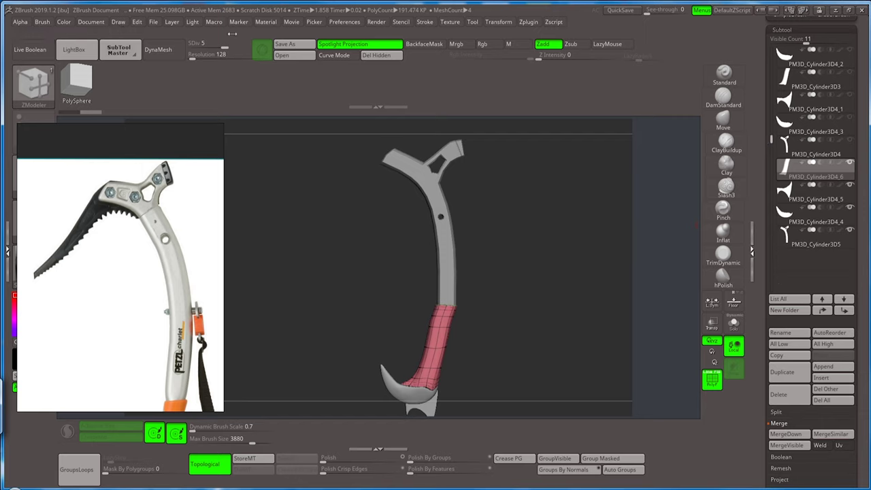
key("shift+d")
key("shift+d")
key("shift+d")
key("shift+d")
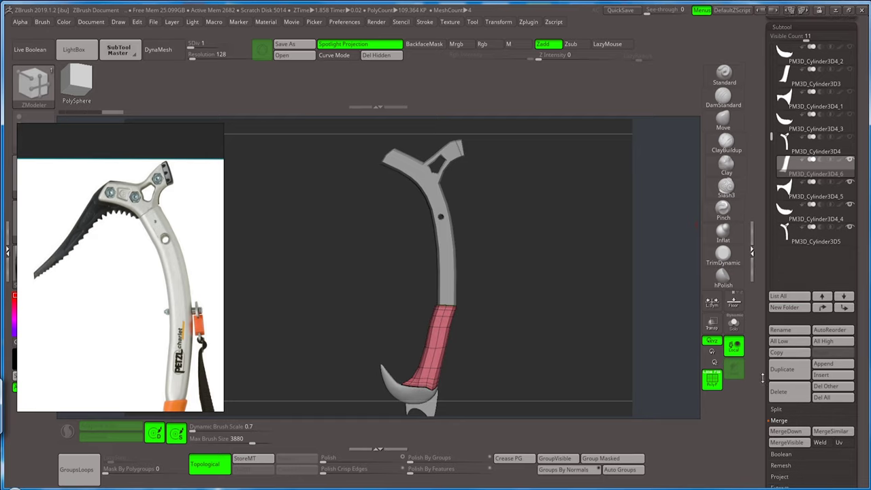
left_click_drag(761, 379, 770, 299)
left_click(784, 288)
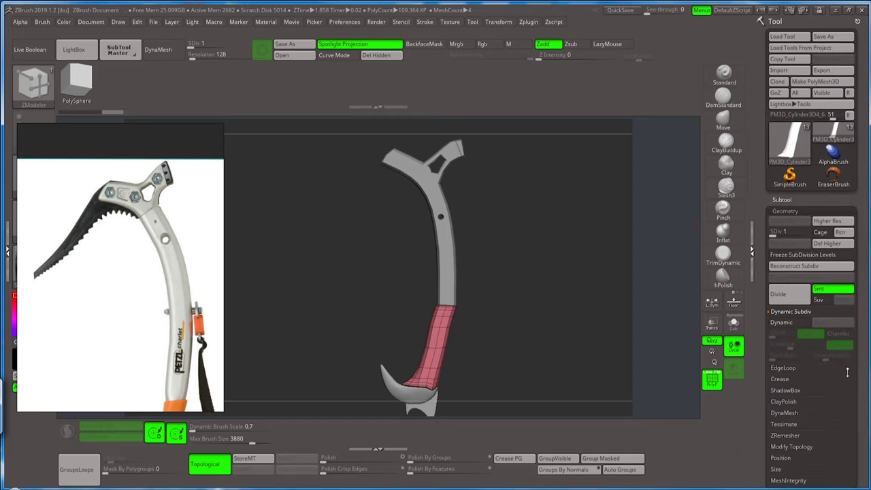
- Del Higher on the shaft, crescent pick and cyan spike copies at SDiv 1, reaching 1.375 KP
left_click(826, 242)
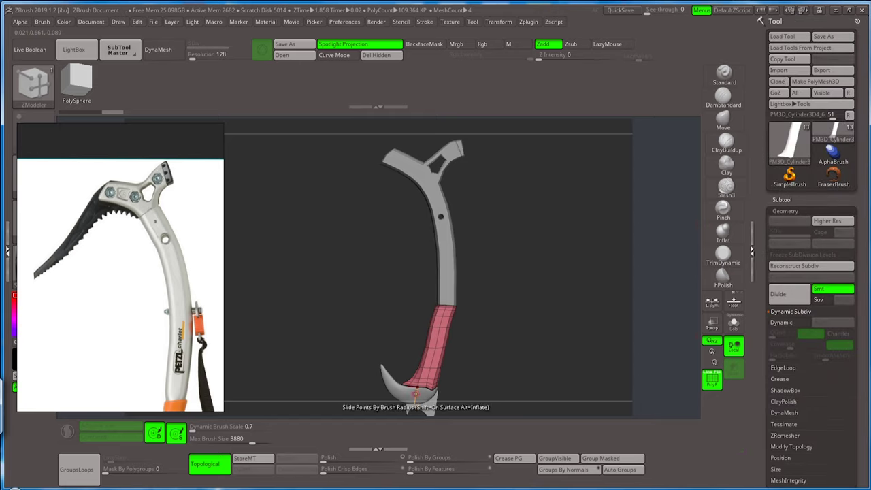
left_click(408, 384, "alt")
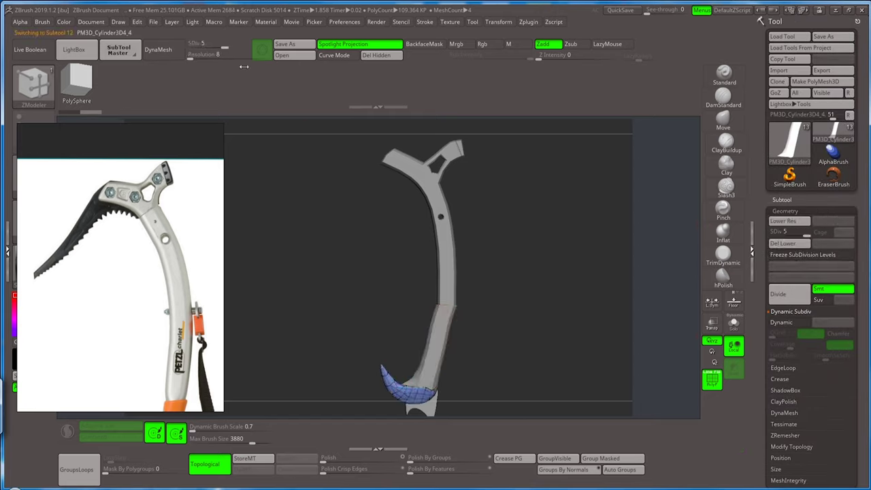
left_click_drag(204, 44, 190, 44)
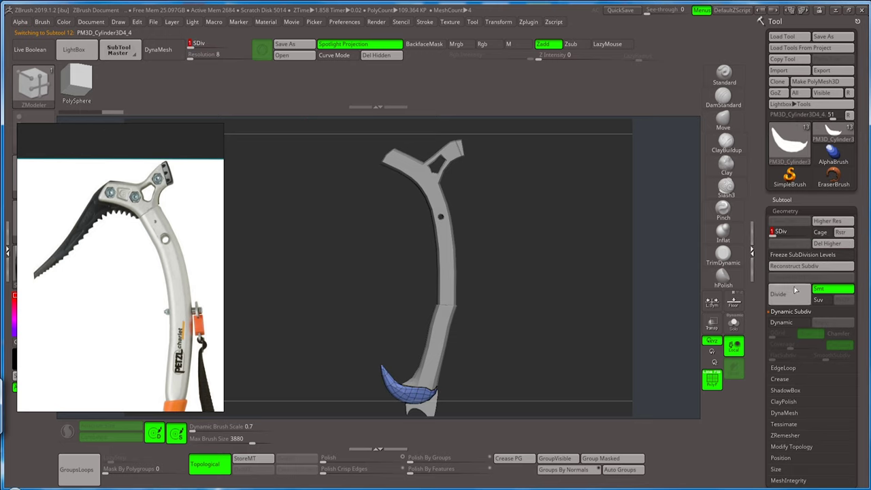
left_click(827, 243)
left_click_drag(517, 348, 513, 314, "alt")
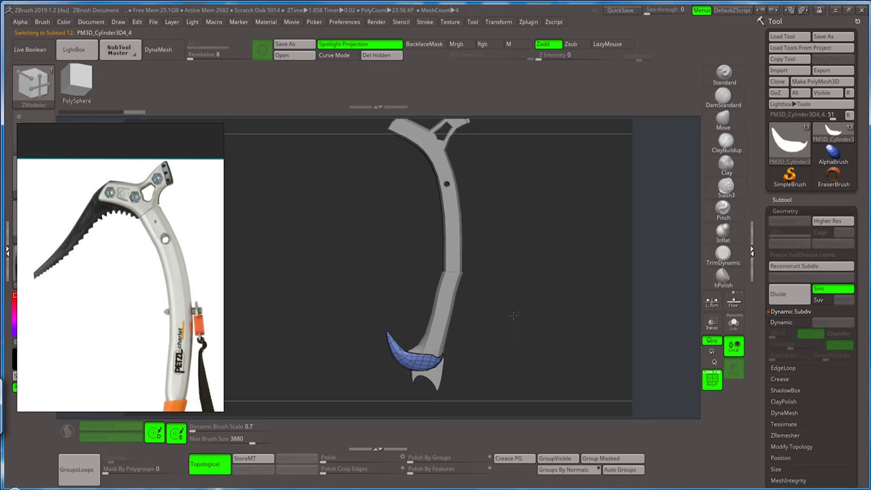
left_click(447, 342, "alt")
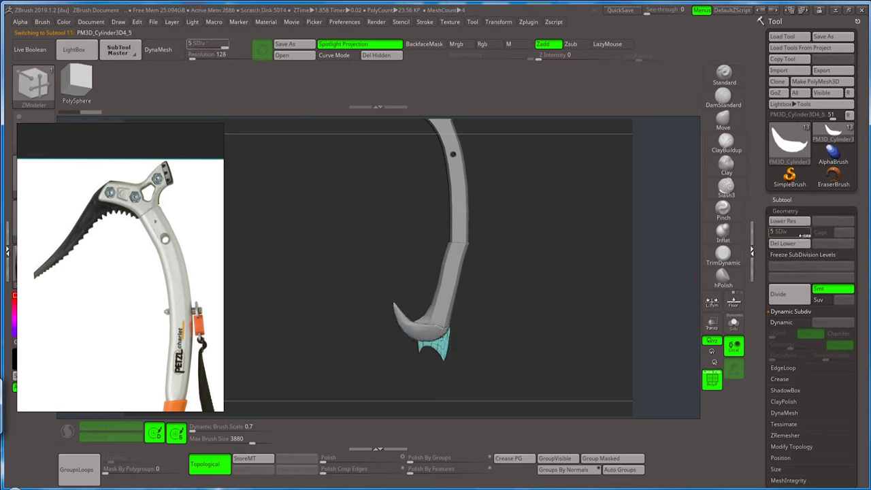
left_click_drag(801, 235, 762, 234)
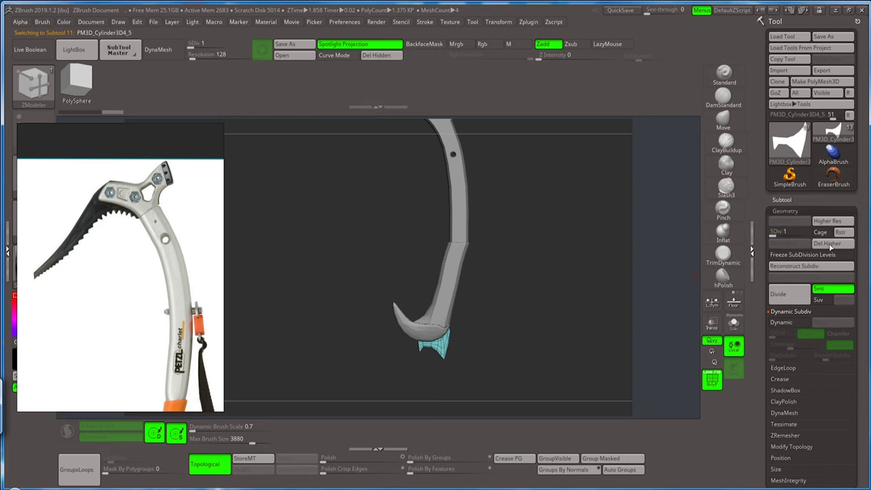
left_click(827, 243)
mouse_move(560, 256)
left_mouse_down("alt")
mouse_move(532, 334)
mouse_move(510, 261)
left_mouse_up("alt")
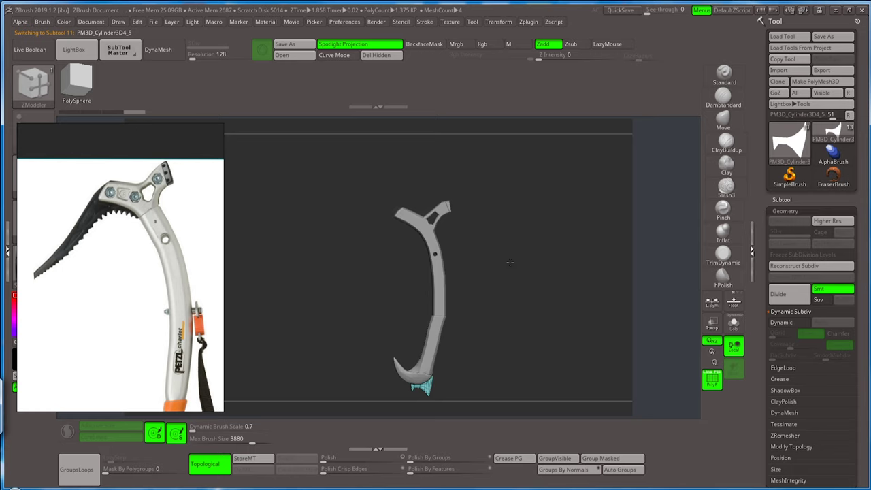
left_click(781, 199)
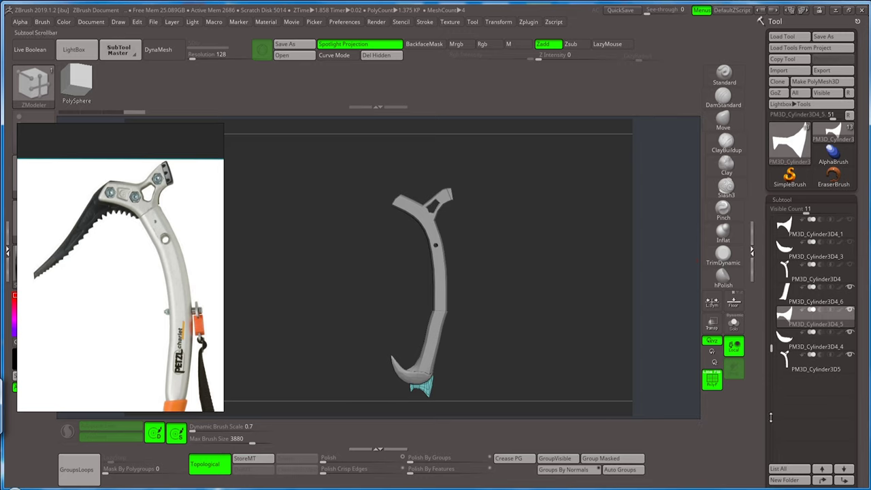
- Overwrite ice ax.ZTL with the current tool, then scroll through the 11-subtool list
left_click(851, 39)
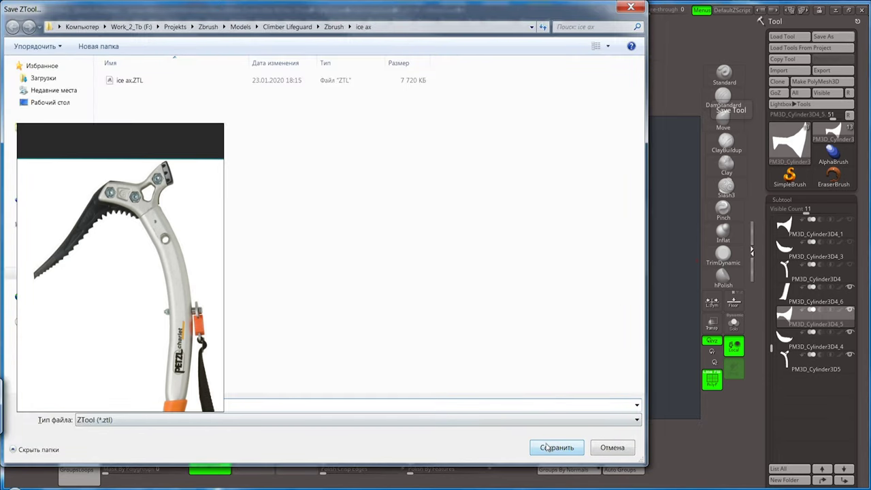
left_click(548, 447)
left_click(474, 253)
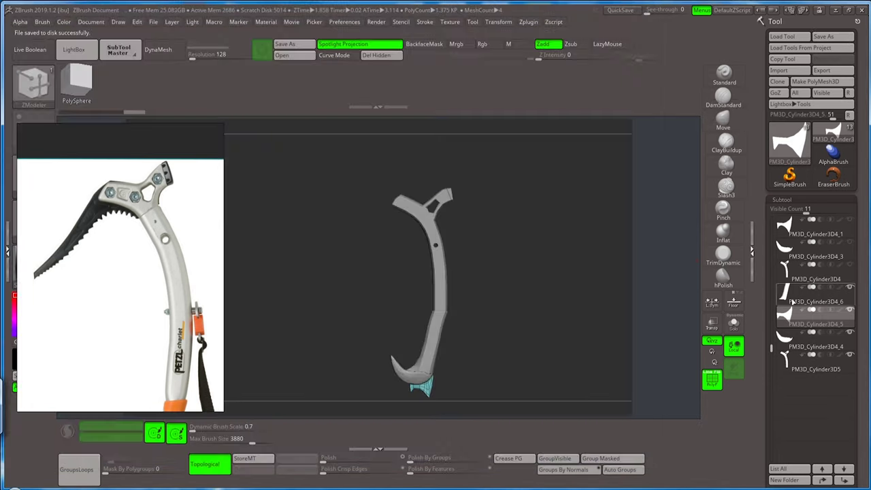
scroll(782, 378, "down", 5)
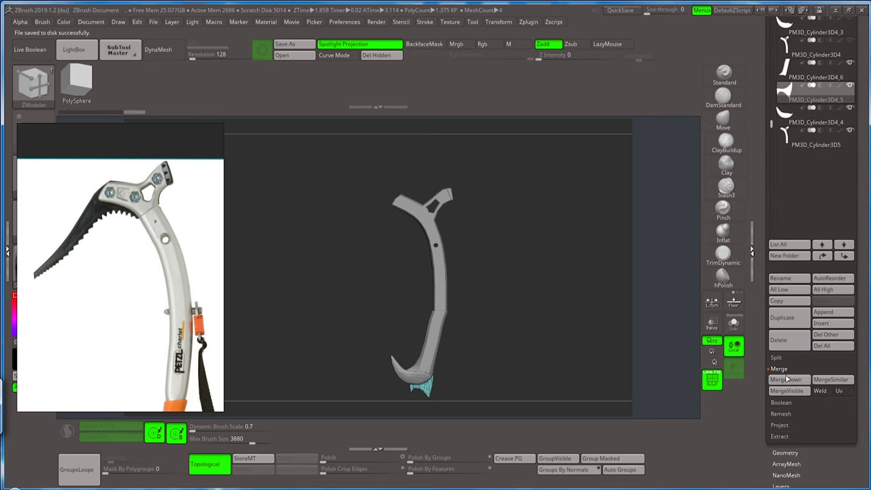
scroll(784, 225, "up", 1)
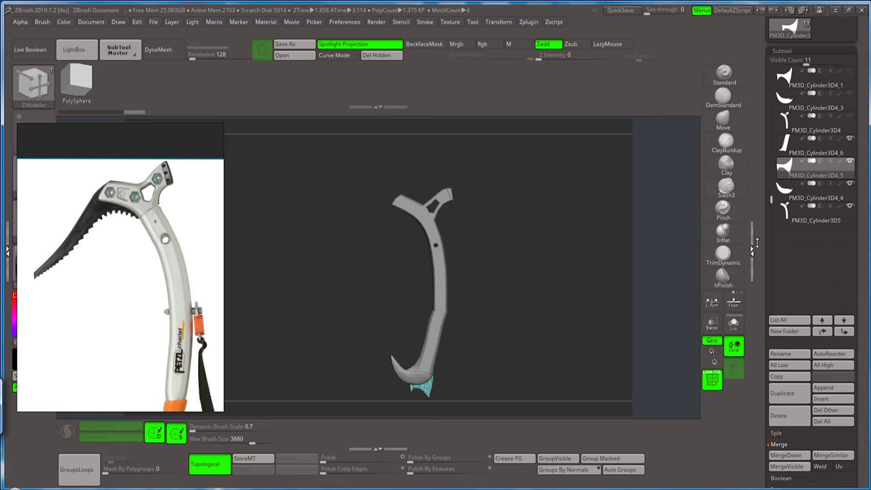
scroll(756, 284, "up", 8)
scroll(756, 284, "down", 1)
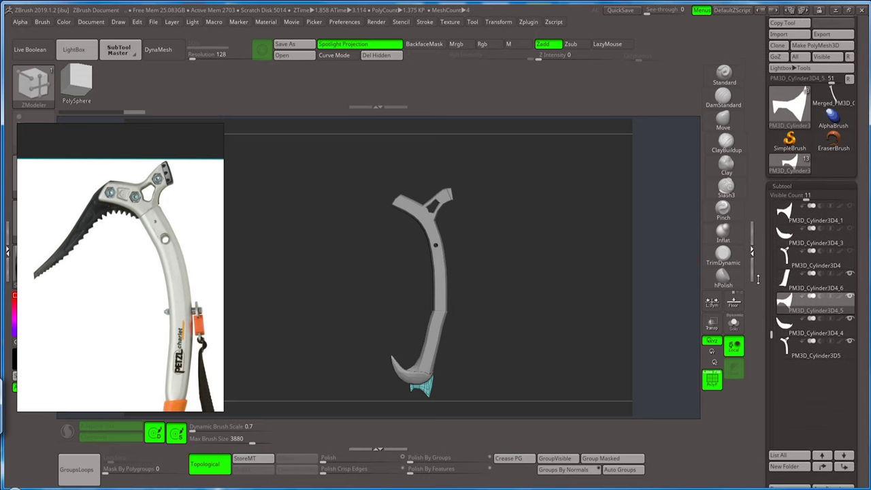
scroll(756, 278, "down", 2)
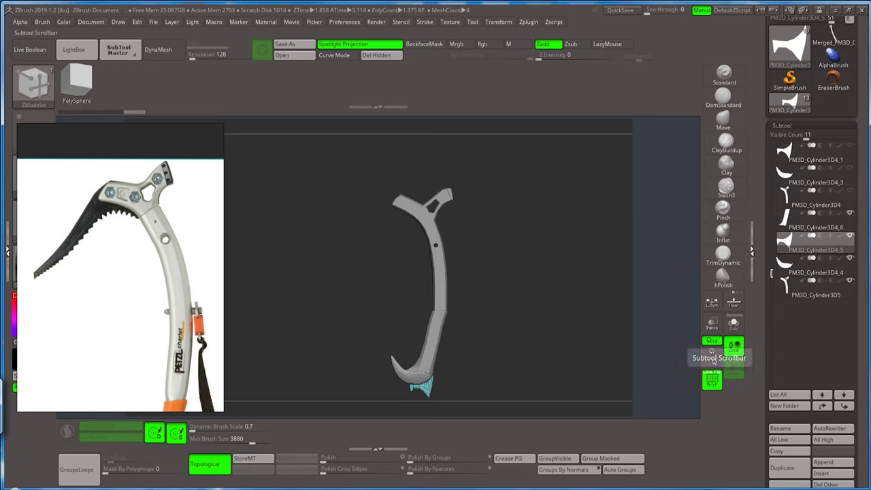
left_click_drag(772, 271, 770, 150)
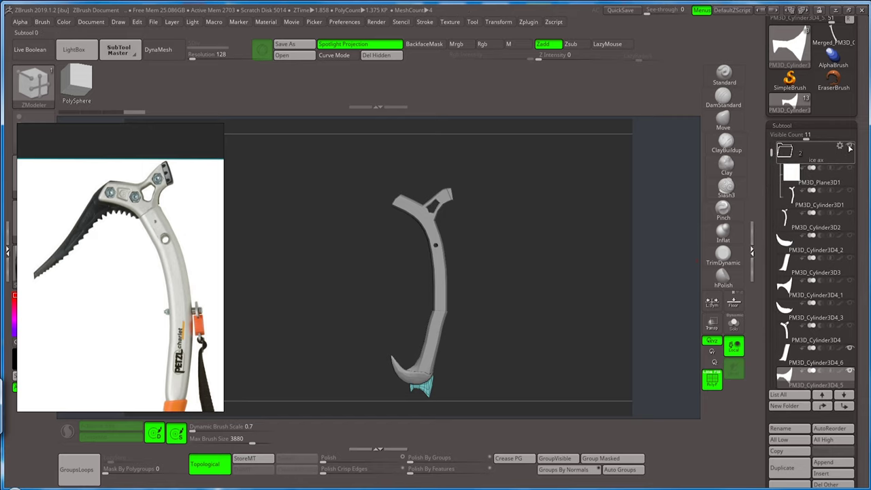
scroll(787, 151, "down", 2)
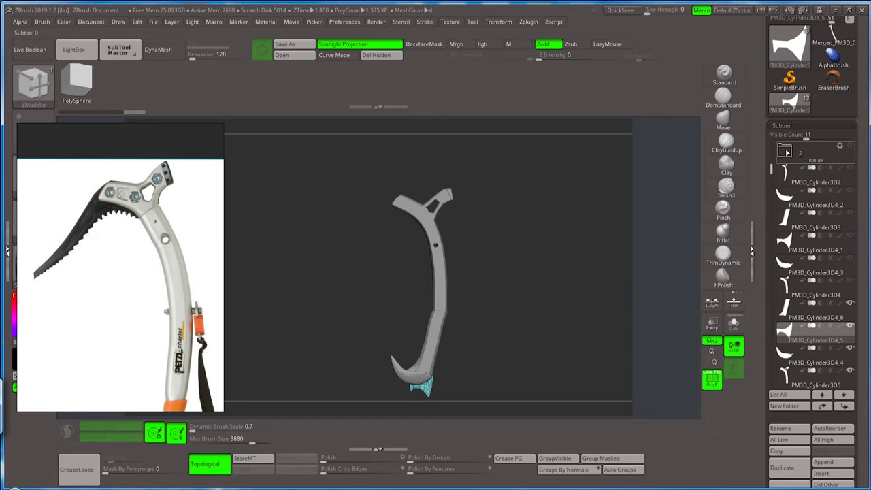
left_click_drag(769, 167, 770, 220)
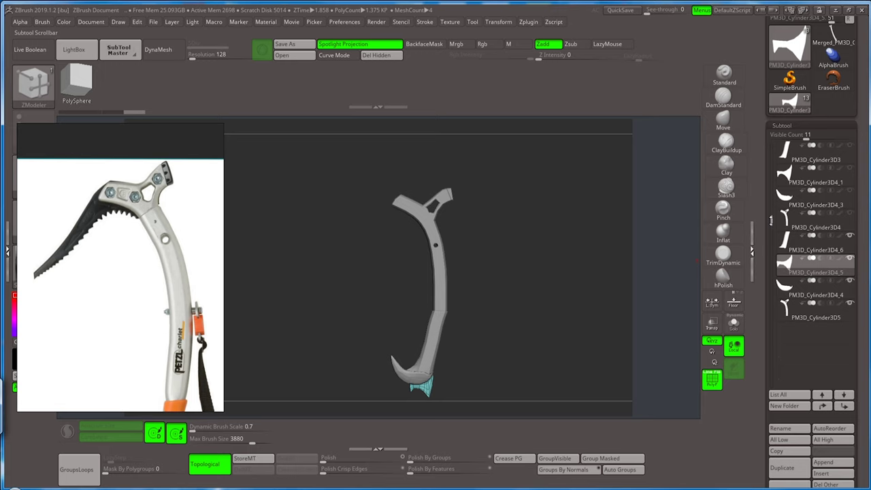
scroll(760, 395, "down", 1)
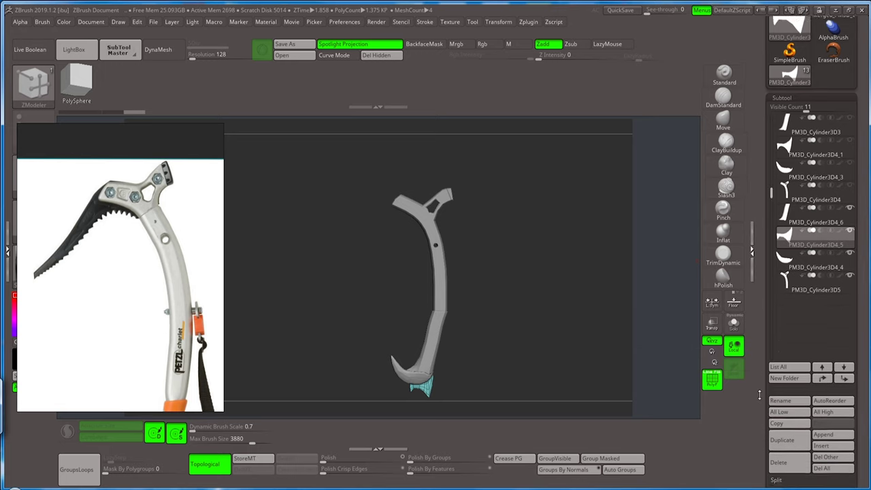
scroll(759, 395, "down", 4)
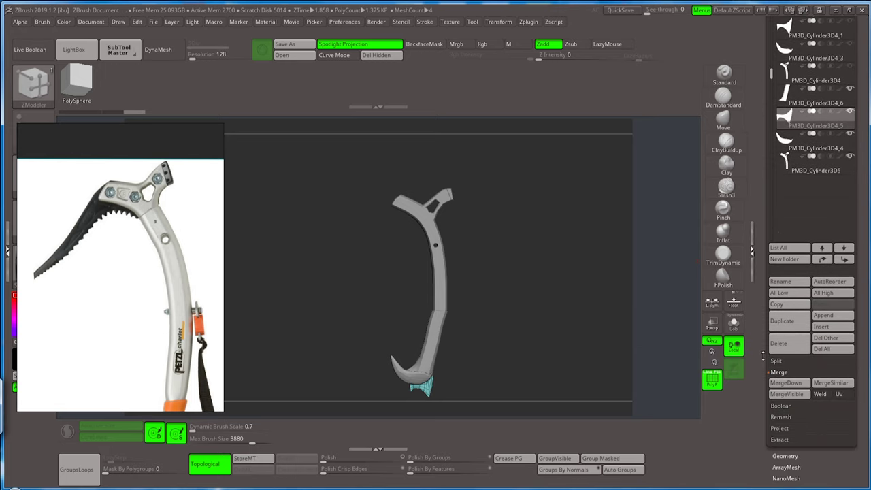
- MergeVisible the axe parts and append Merged_PM3D_Cylinder3D4 to the original tool as a subtool
left_click(793, 395)
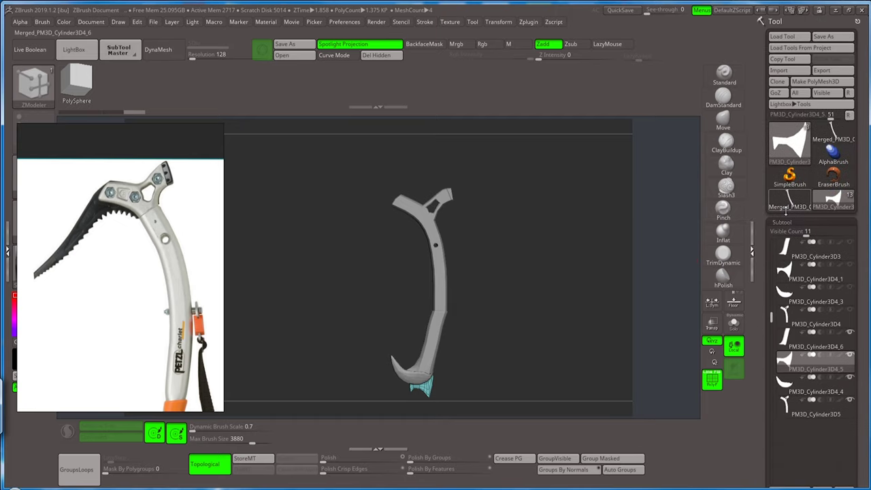
left_click(782, 199)
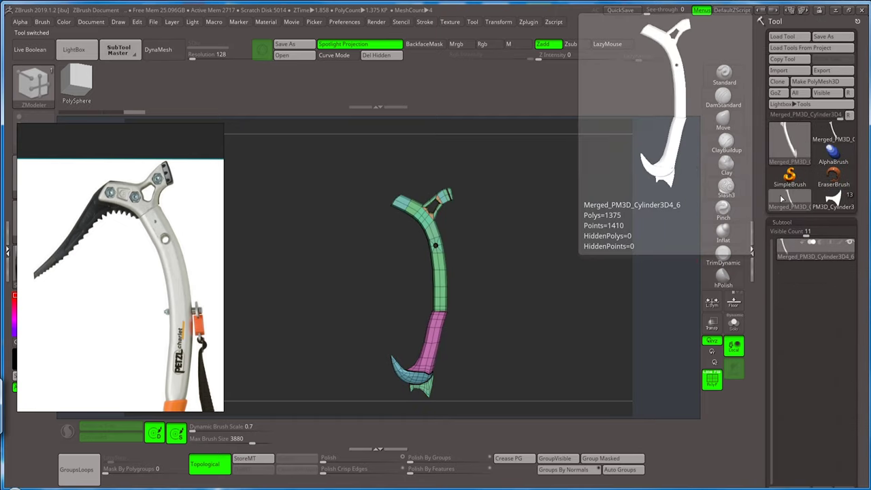
left_click_drag(760, 269, 771, 66)
left_click(831, 166)
left_click(824, 326)
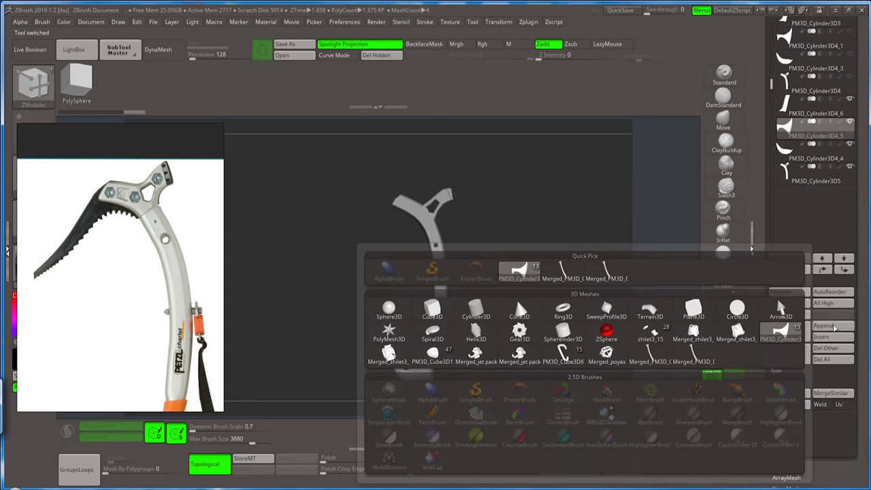
left_click(608, 269)
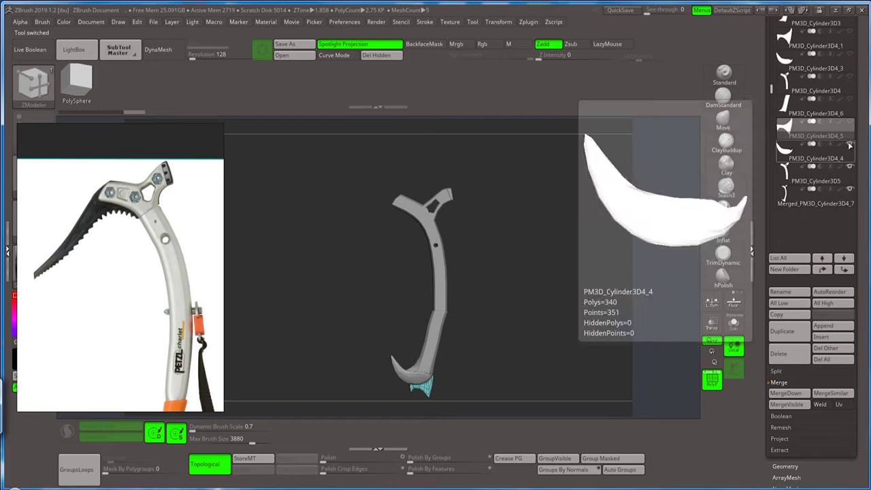
- Subdivide Merged_PM3D_Cylinder3D4_7 to SDiv 5 with PolyF off, reaching 350.848 KP
left_click(846, 198)
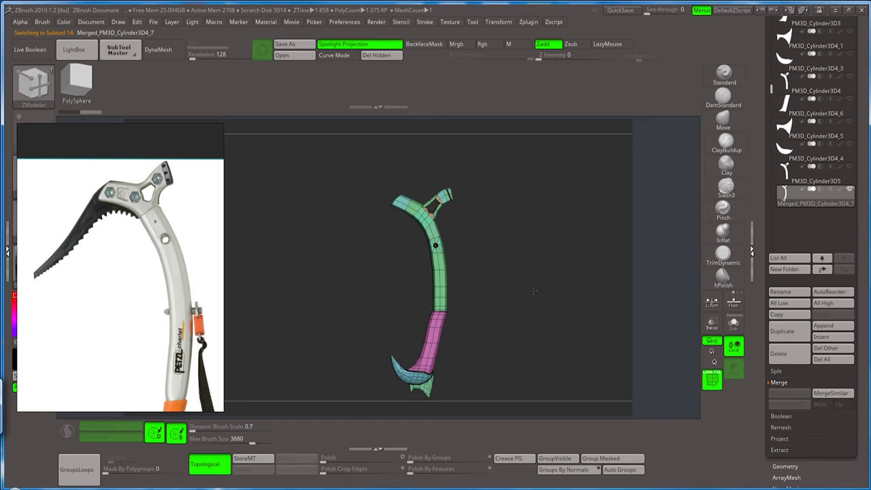
mouse_move(534, 291)
left_mouse_down()
mouse_move(538, 210)
mouse_move(516, 253)
left_mouse_up()
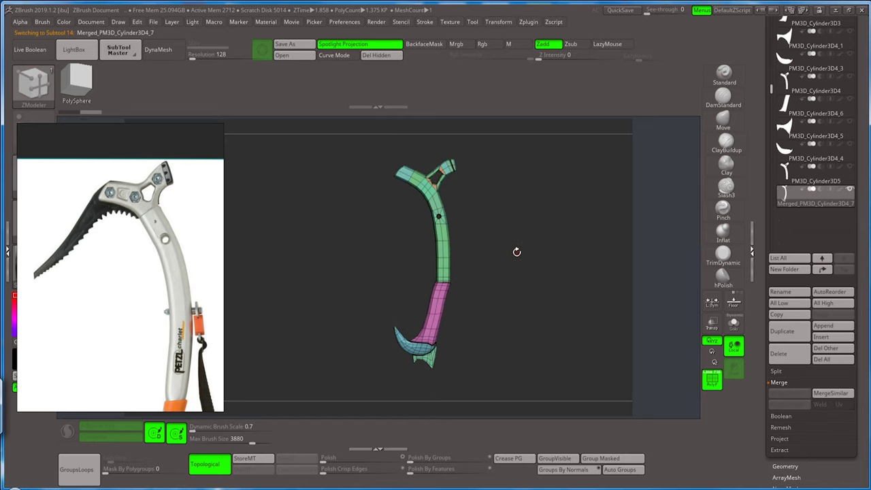
key("shift+f")
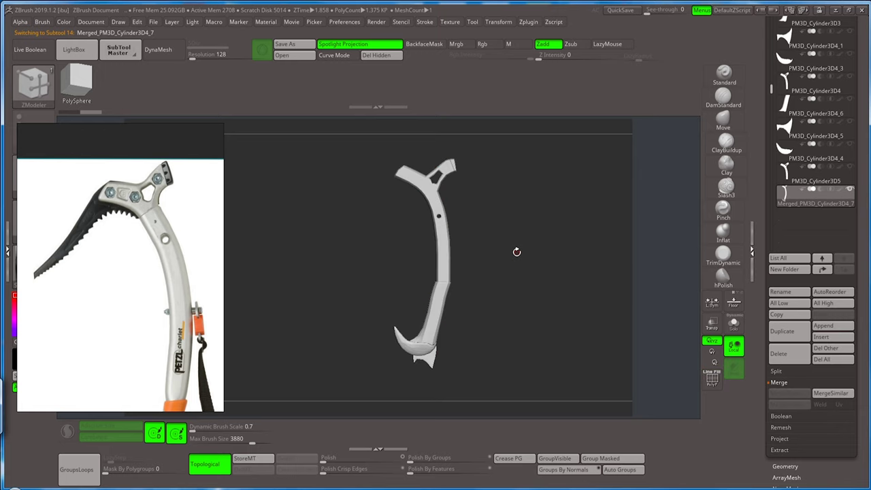
key("ctrl")
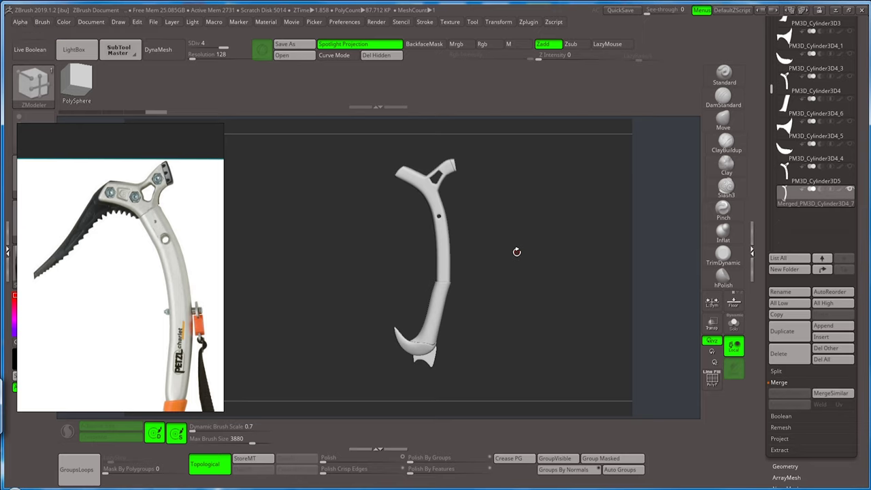
key("ctrl")
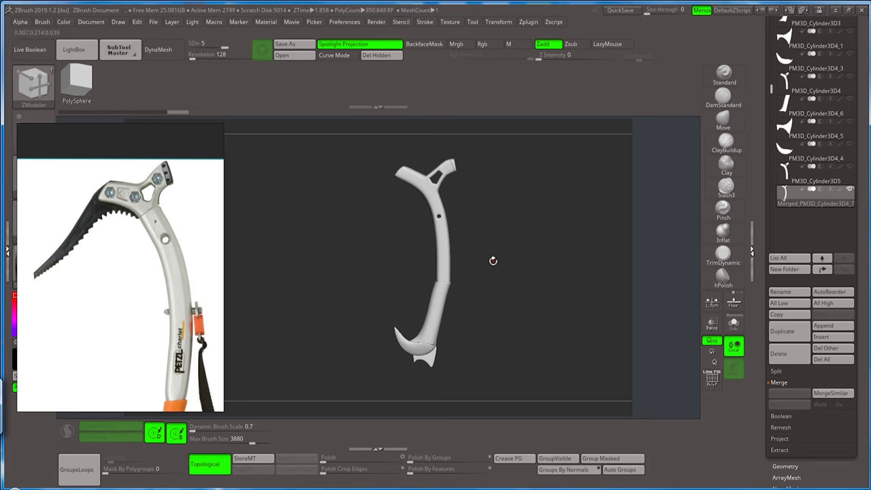
right_click_drag(480, 265, 486, 297, "alt")
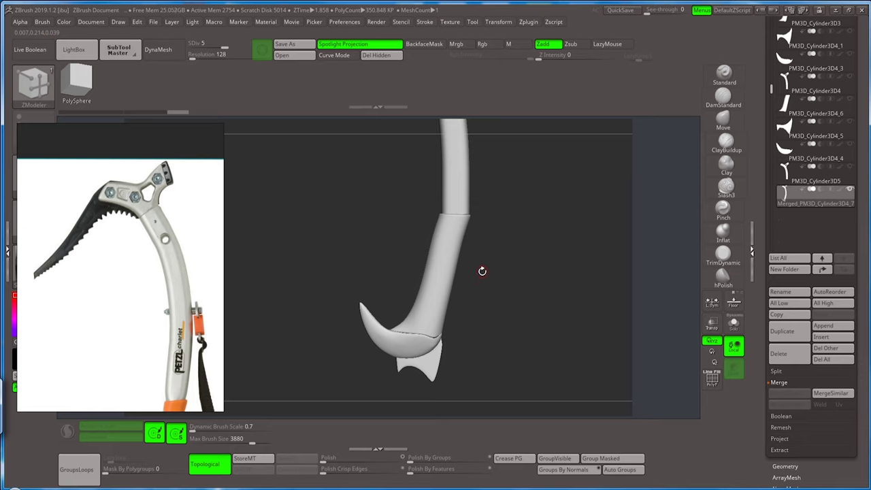
- Move and resize the reference photo window so the whole ice axe with orange grip shows lower left
left_click_drag(200, 135, 197, 31)
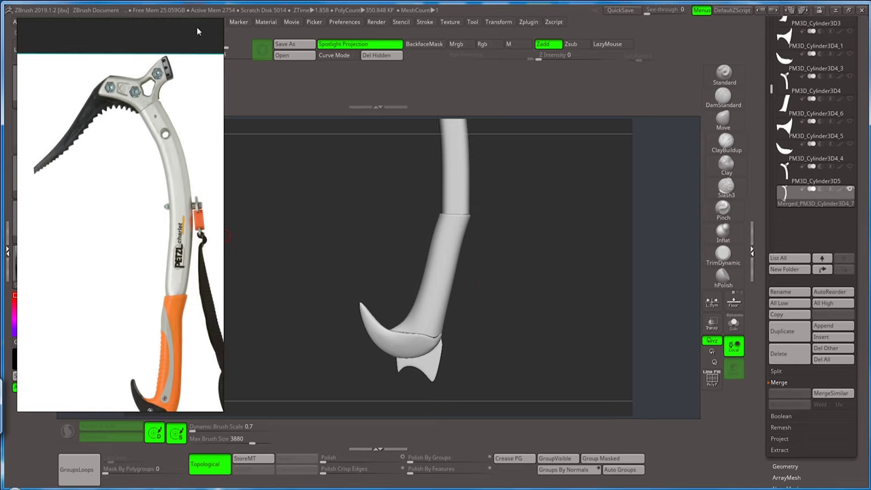
left_click_drag(218, 144, 276, 149)
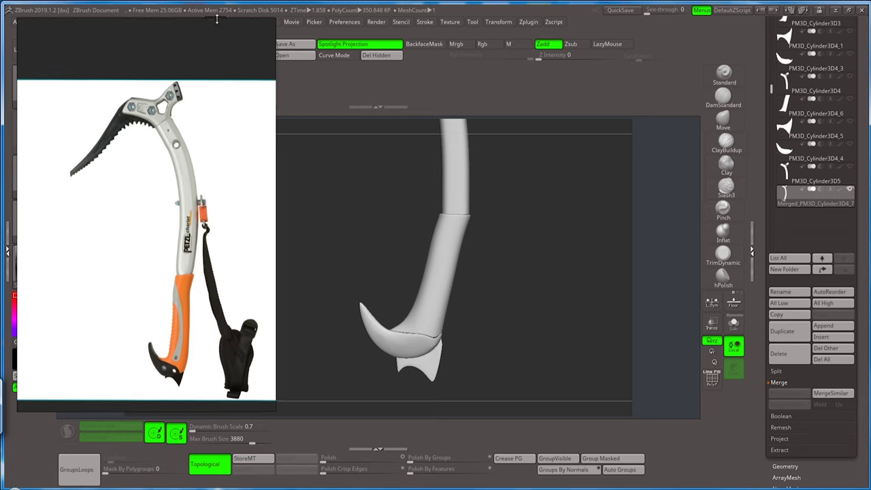
left_click_drag(216, 21, 209, 98)
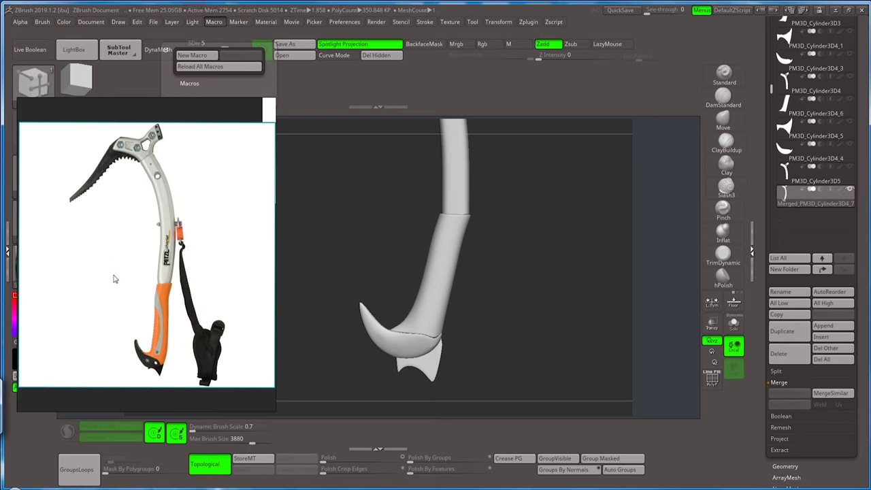
left_click_drag(114, 278, 109, 340)
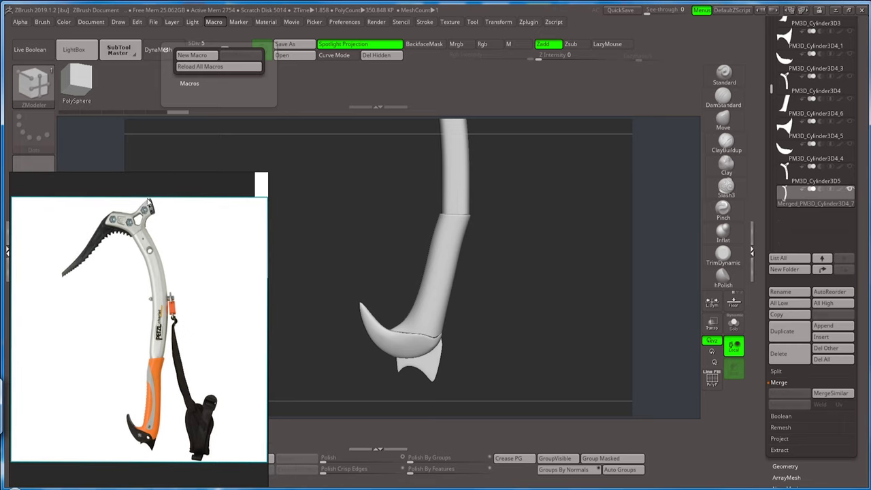
left_click_drag(153, 174, 153, 117)
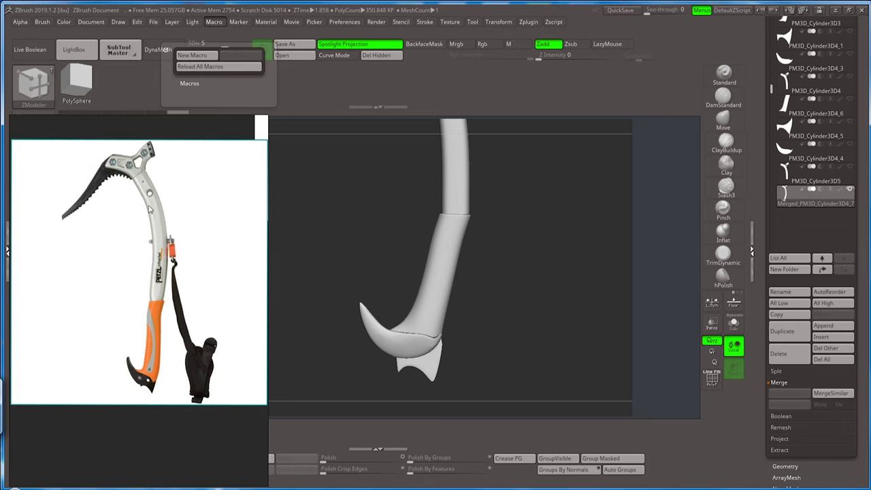
left_click_drag(212, 124, 204, 201)
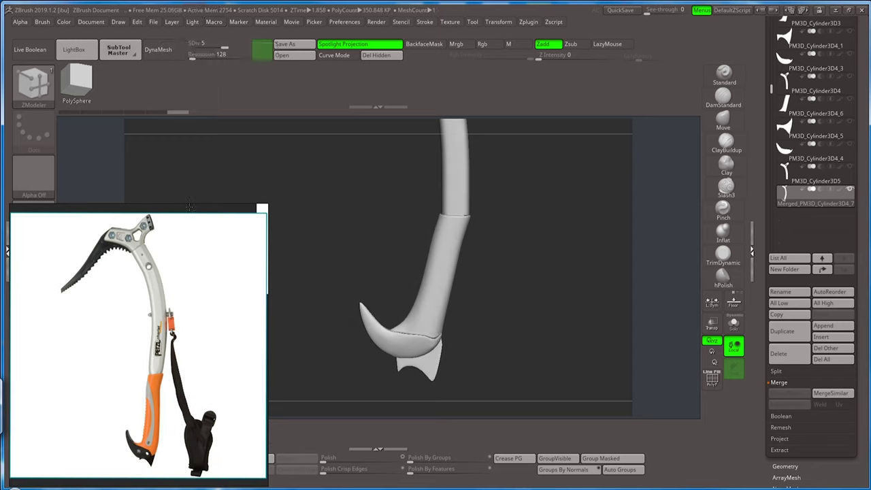
left_click_drag(191, 204, 191, 219)
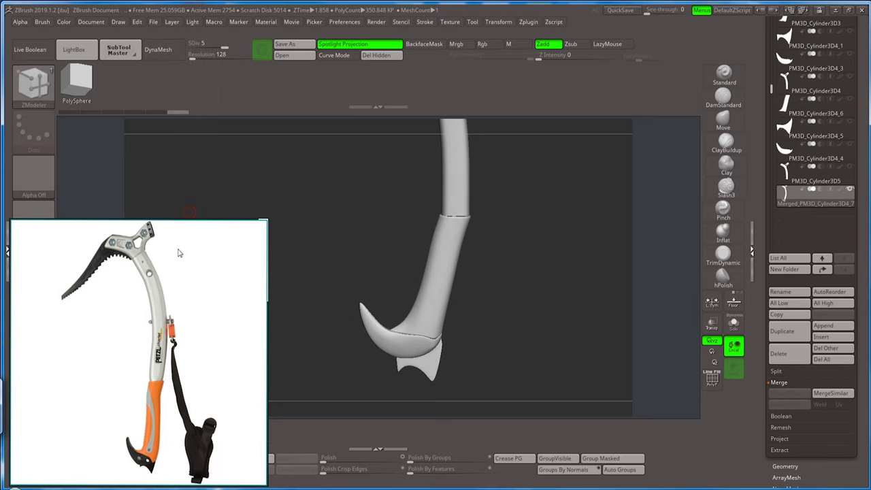
left_click_drag(179, 261, 172, 237)
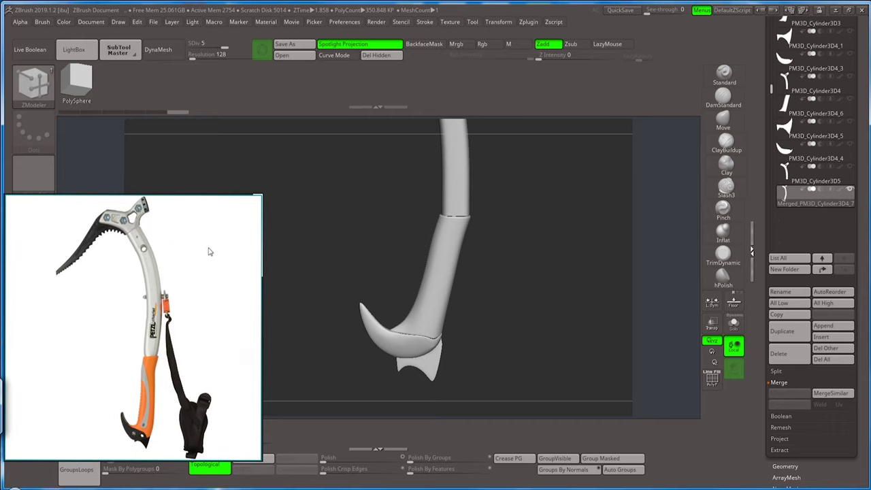
left_click_drag(258, 318, 165, 312)
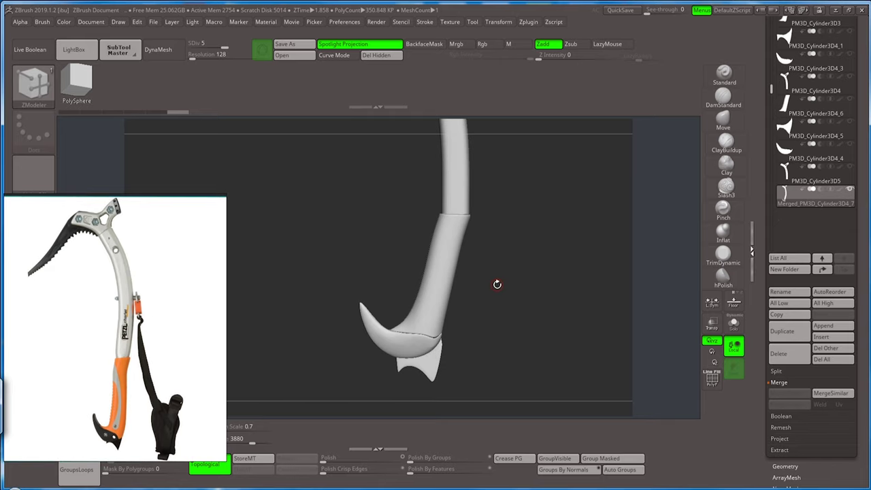
- Select the Move brush, step down a subdivision level and set Draw Size to 140
left_click(728, 124)
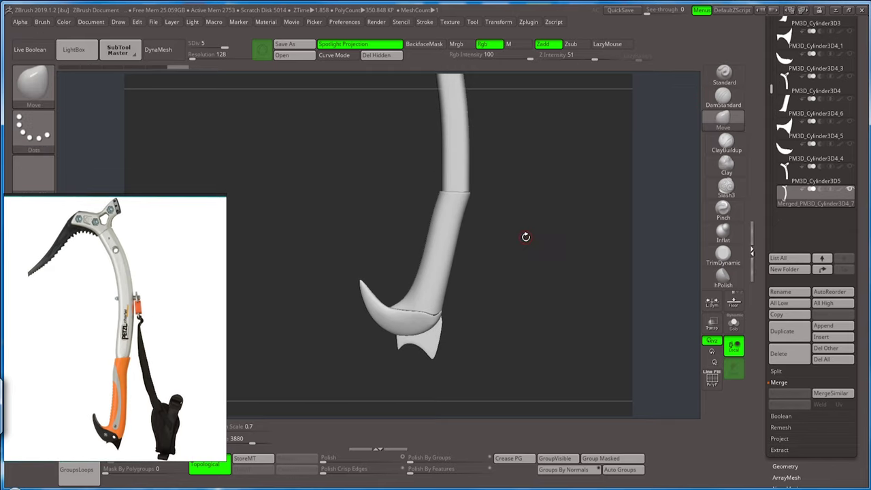
key("f")
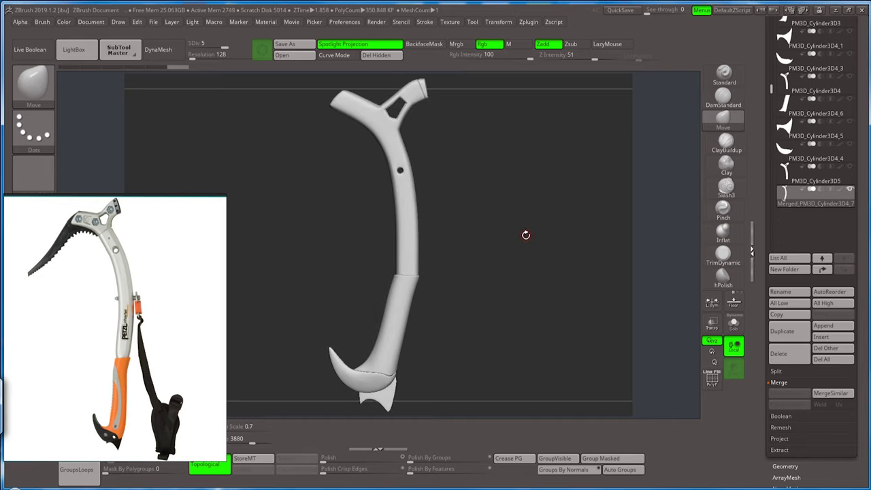
left_click_drag(223, 44, 193, 44)
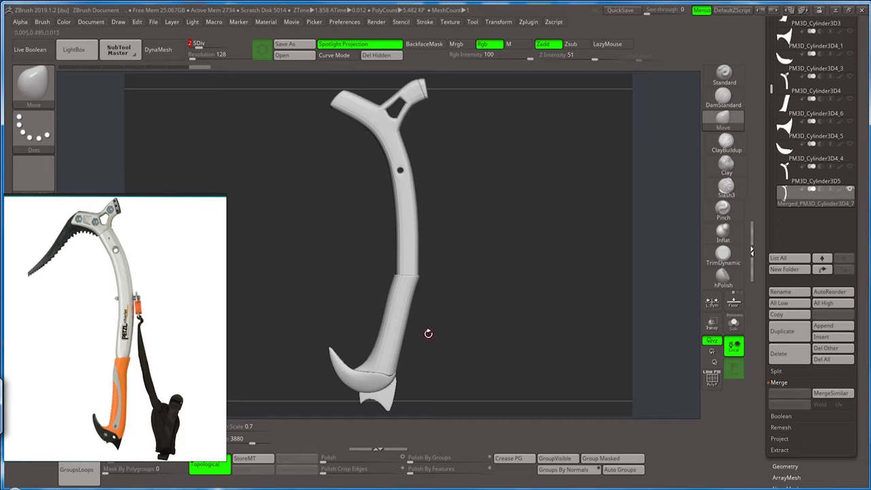
key("s")
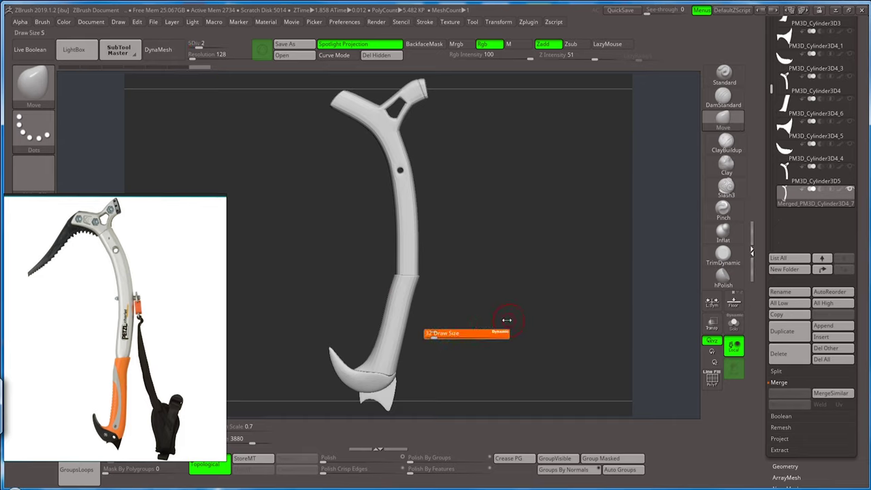
key("s")
left_click_drag(480, 299, 494, 300)
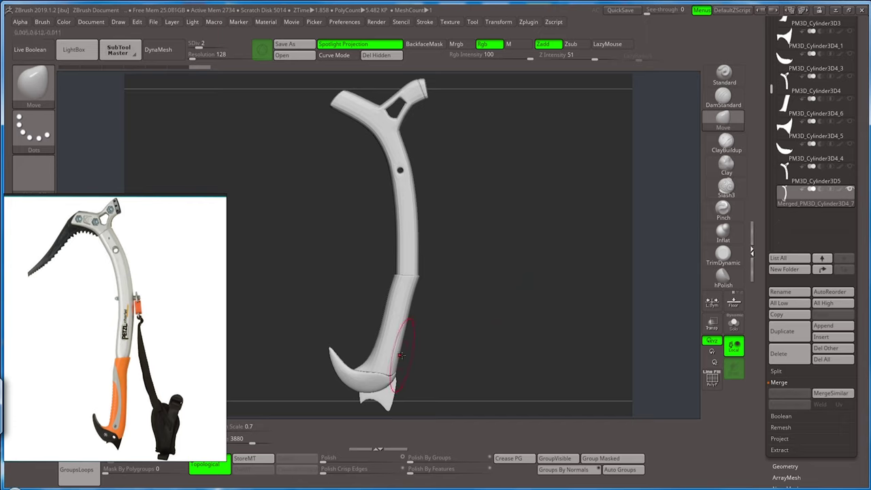
- Reshape the lower shaft and spike base with Move strokes at subdivision level 3
left_click_drag(404, 355, 425, 344)
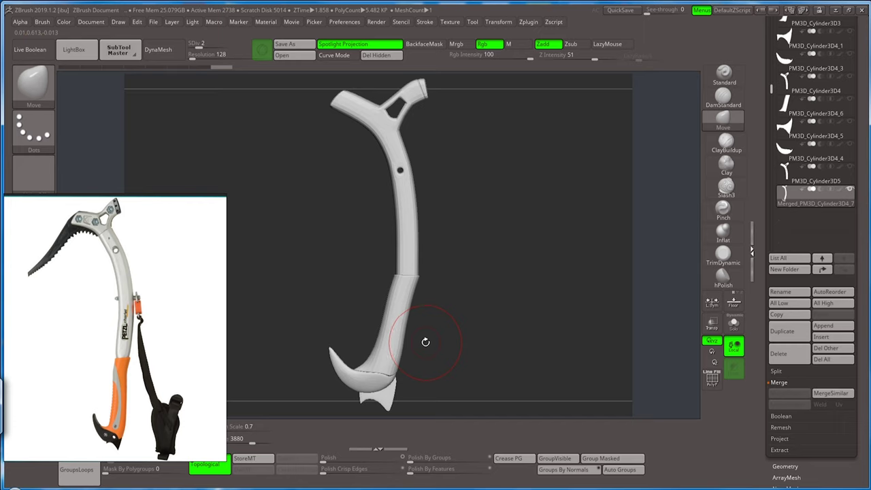
mouse_move(425, 341)
left_mouse_down()
mouse_move(405, 344)
mouse_move(398, 361)
left_mouse_up()
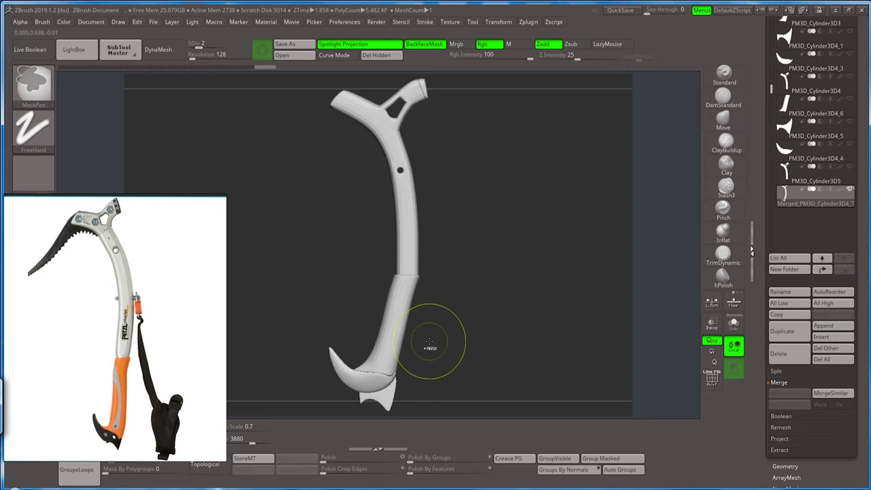
key("ctrl+z")
key("ctrl+z")
key("ctrl+z")
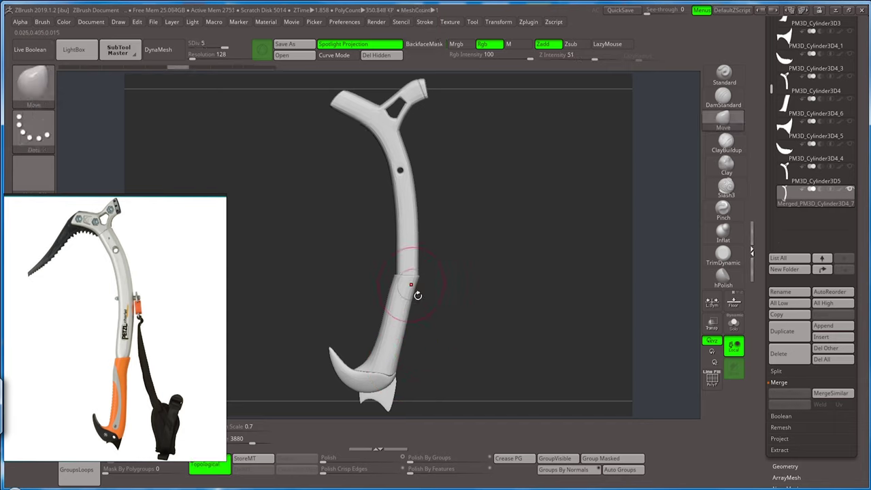
left_click(224, 45)
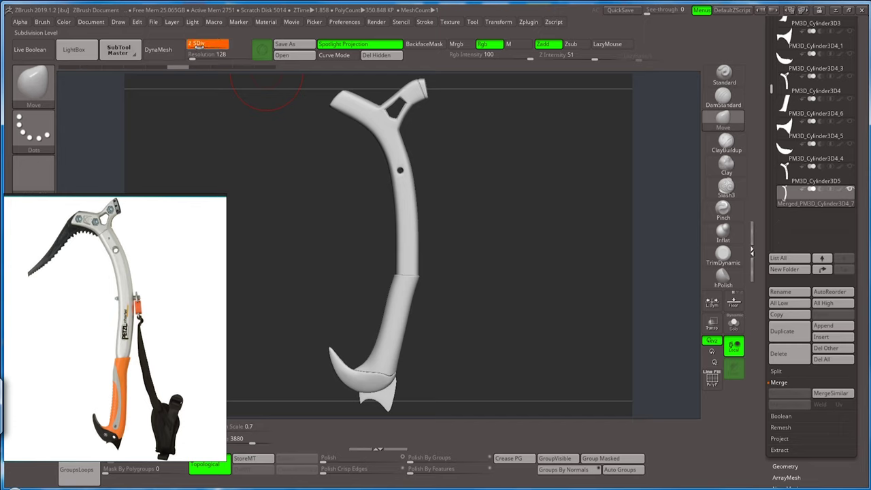
left_click(206, 466)
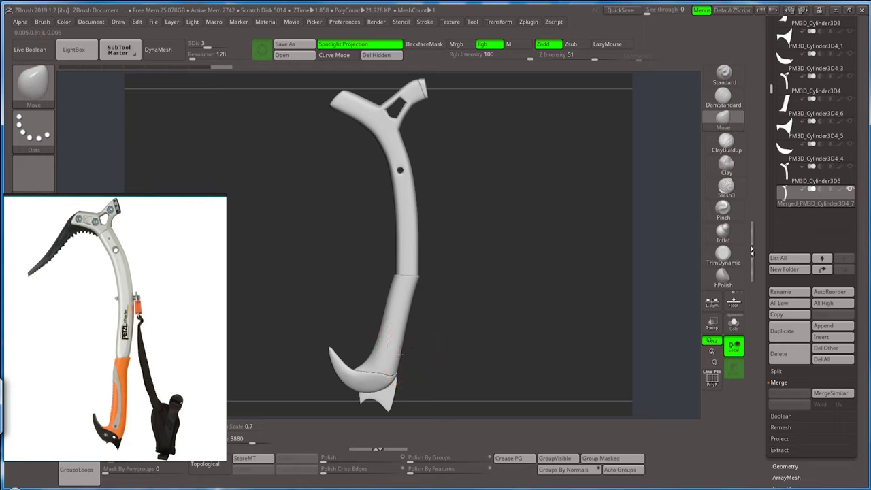
left_click_drag(401, 354, 408, 340)
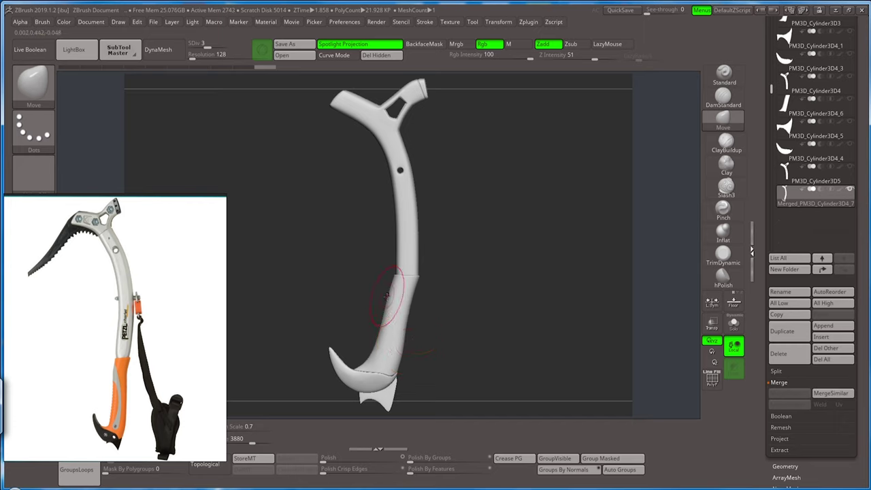
left_click_drag(385, 295, 398, 300)
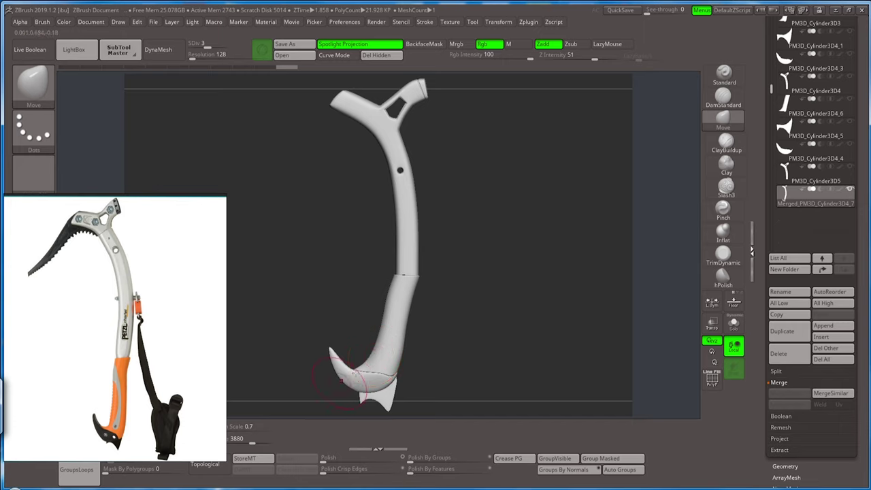
- Enable topological auto masking, resize the brush and push the lower shaft into shape
left_click(204, 468)
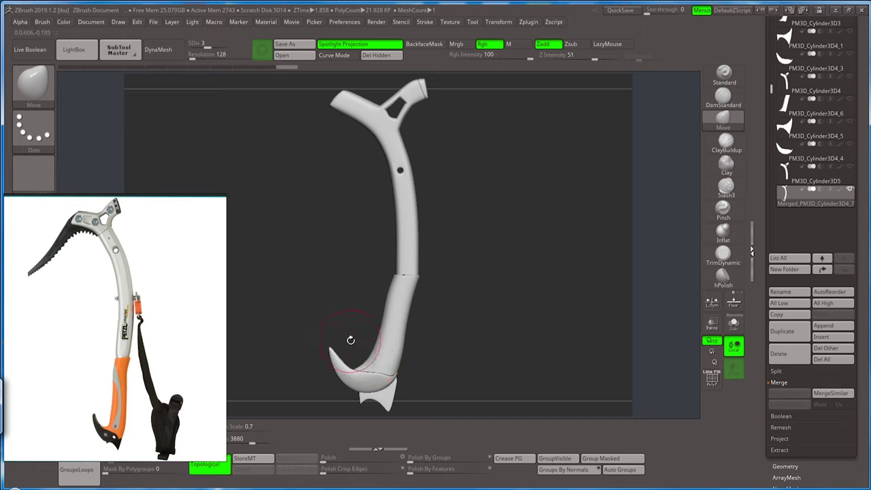
key("s")
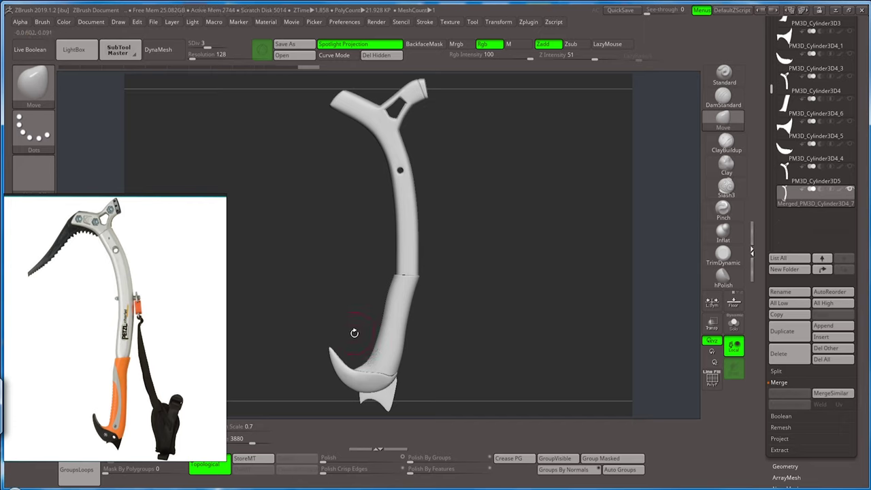
left_click_drag(353, 331, 375, 346, "ctrl+shift")
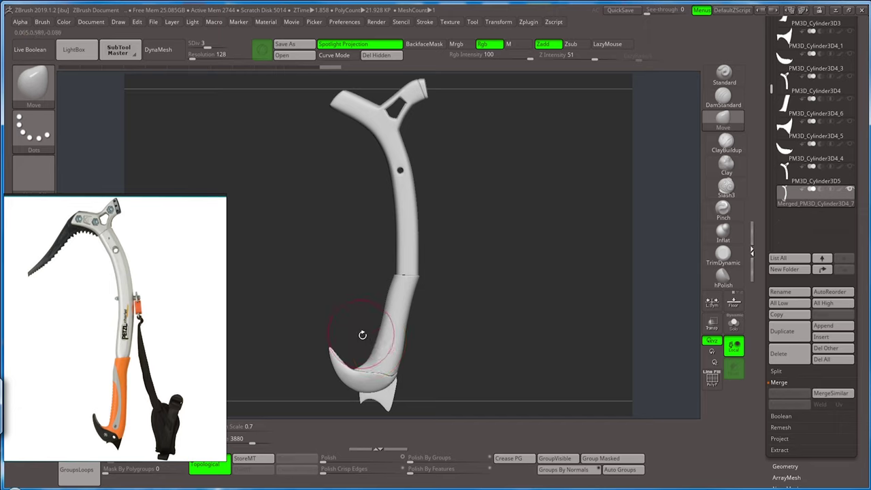
key("s")
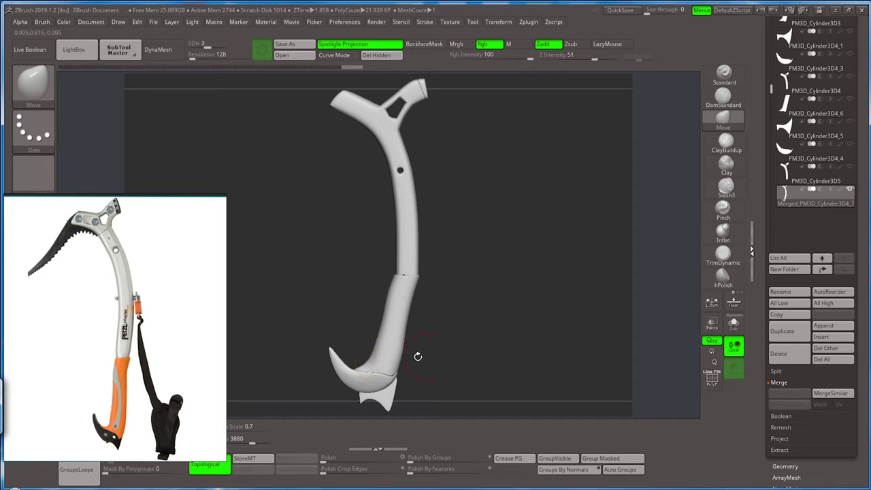
mouse_move(417, 355)
left_mouse_down("shift")
mouse_move(456, 335)
mouse_move(445, 292)
mouse_move(444, 332)
left_mouse_up("shift")
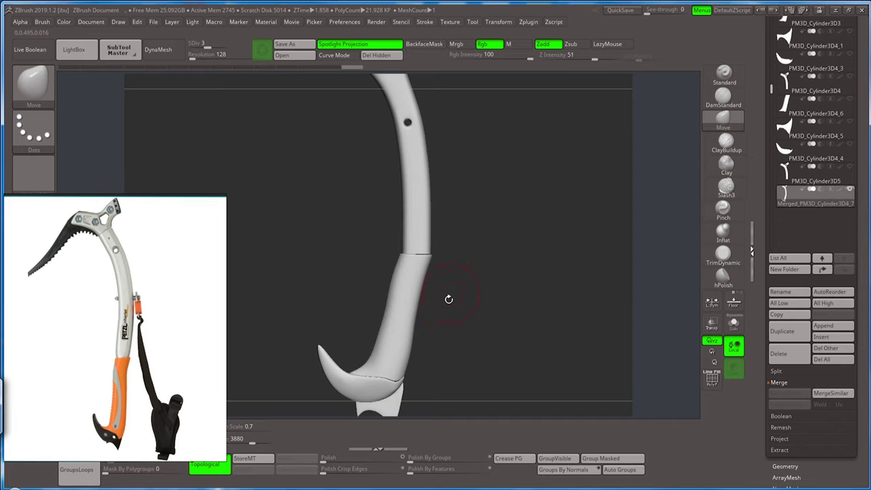
- Hide the lower shaft section and mask all of the visible upper shaft
left_click(414, 282, "ctrl+shift")
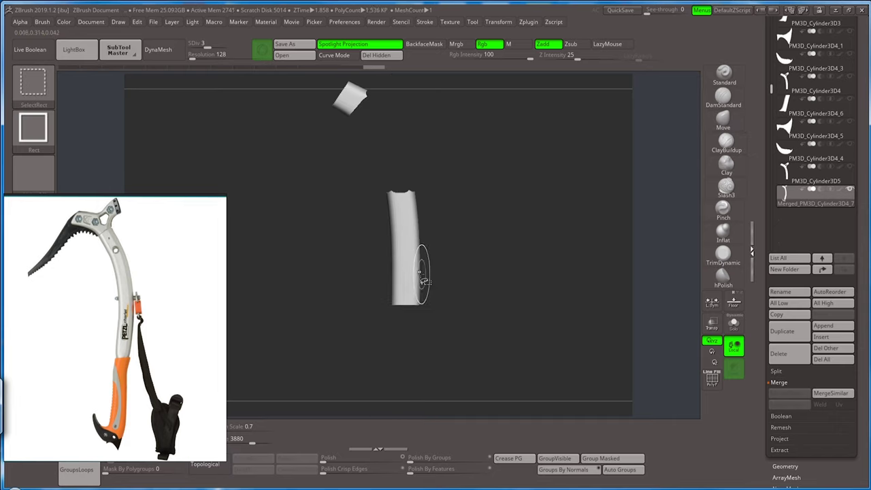
left_click(476, 274, "ctrl+shift")
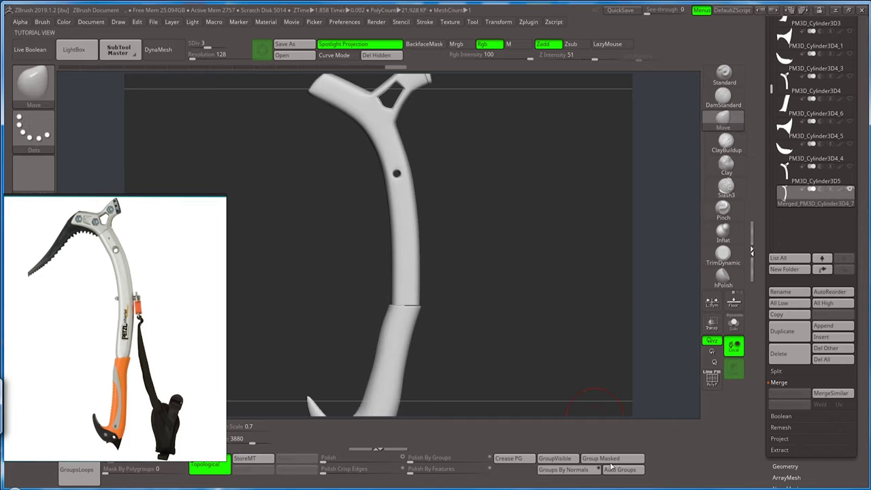
left_click(416, 245, "ctrl+shift")
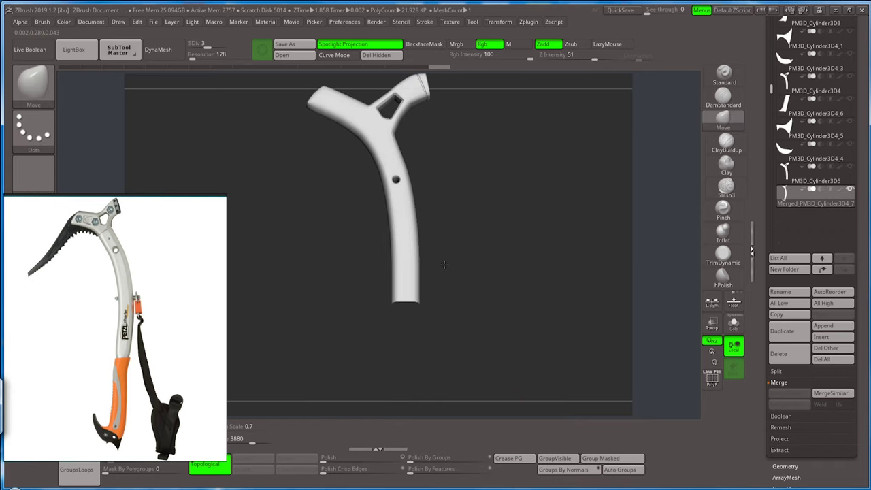
key("ctrl")
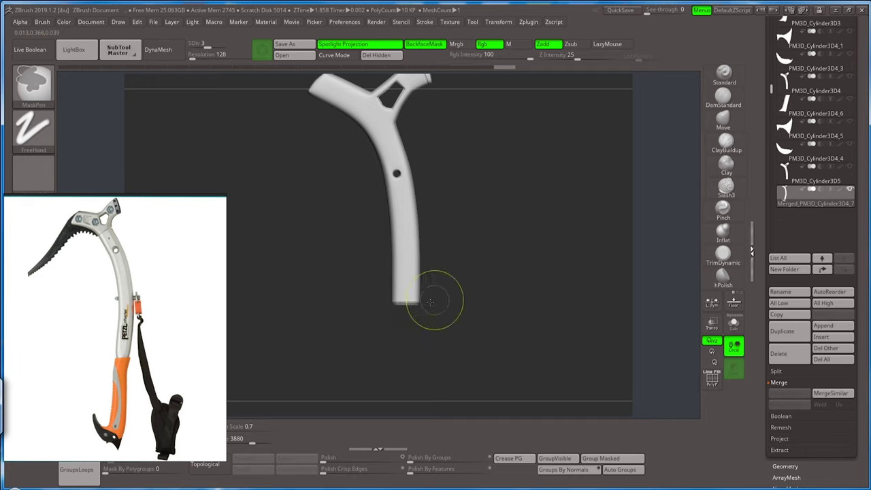
left_click(472, 270, "ctrl")
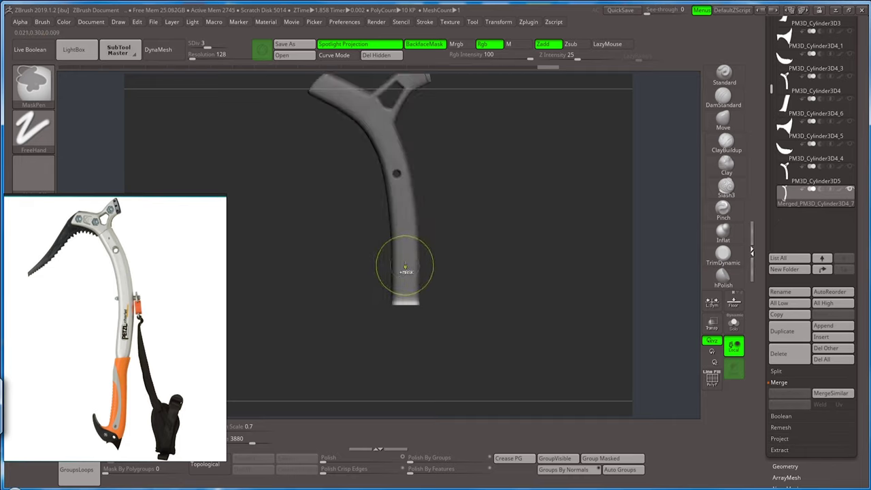
- Unhide the lower axe and turn the view to bring the hook into sight
left_click(460, 273, "ctrl+shift")
key("w")
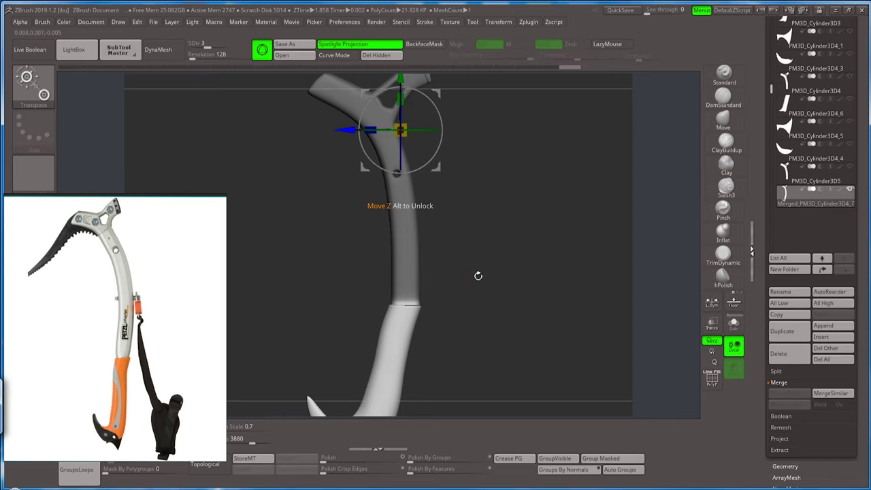
mouse_move(473, 232)
left_mouse_down()
mouse_move(462, 210)
mouse_move(465, 270)
mouse_move(466, 248)
left_mouse_up()
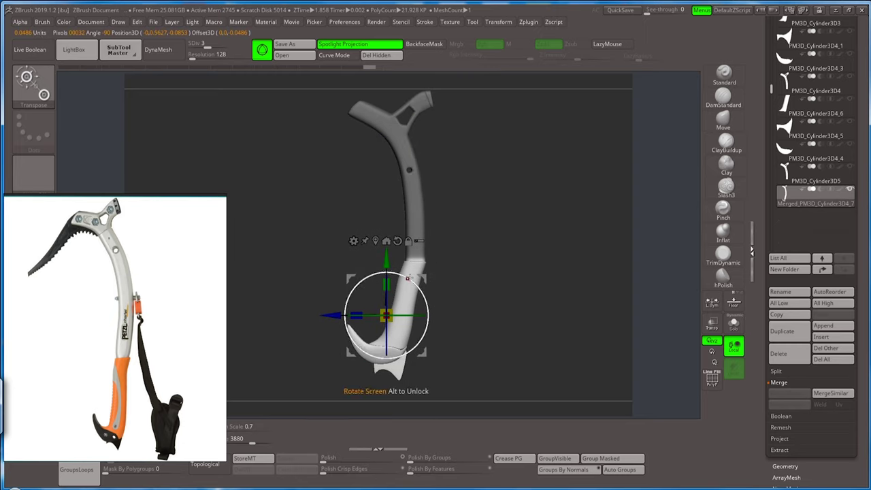
key("q")
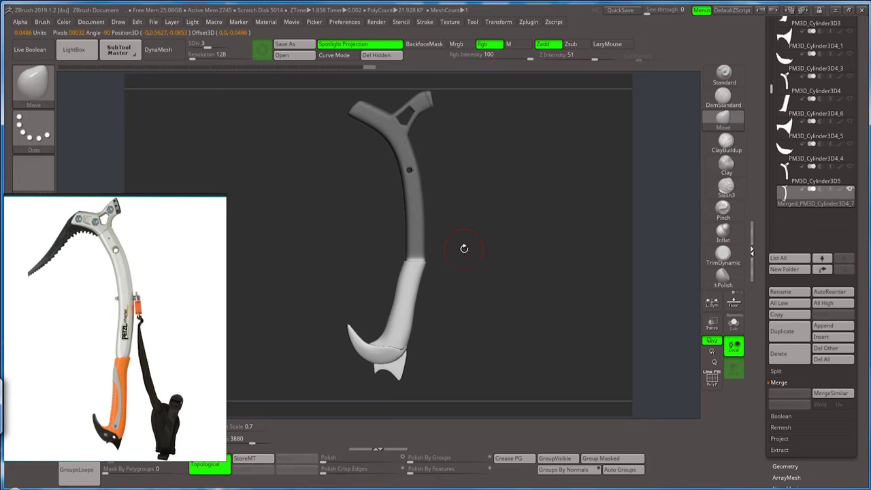
key("ctrl")
key("ctrl+z")
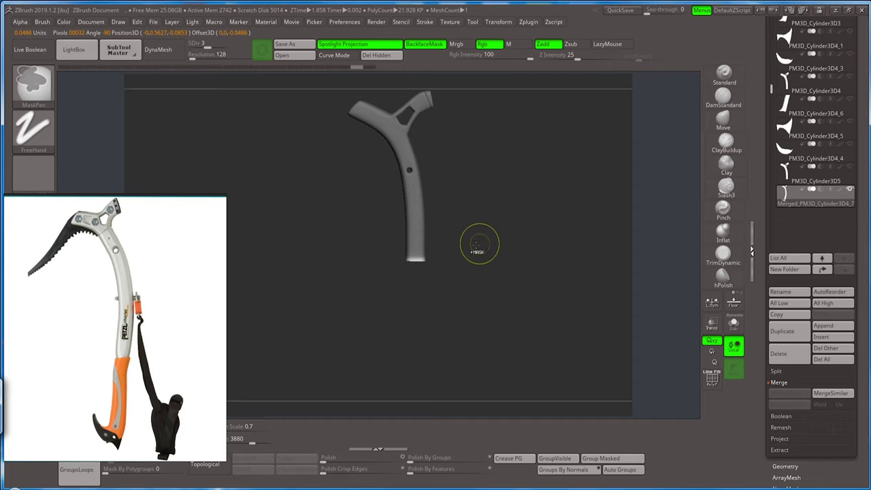
left_click(485, 238, "ctrl+shift")
- Rework and invert the mask so only the shaft ring above the grip stays unmasked
left_click(485, 238, "ctrl")
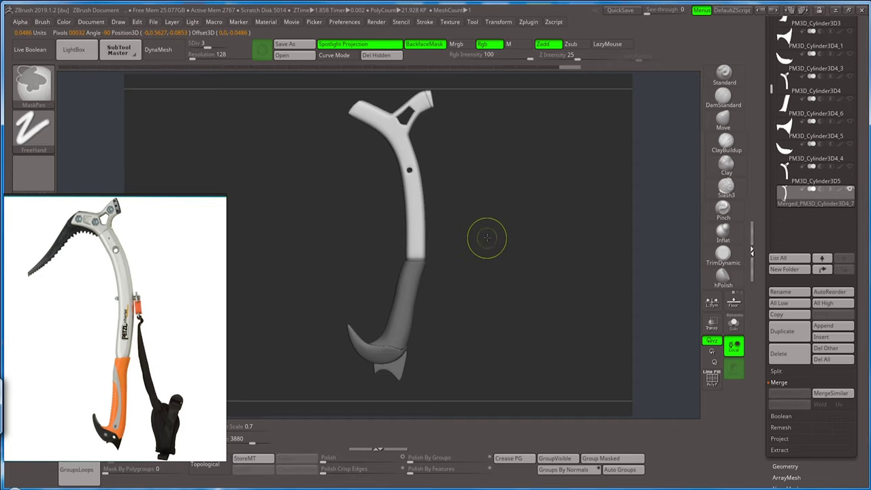
left_click(485, 238, "ctrl")
left_click_drag(482, 241, 478, 260, "ctrl")
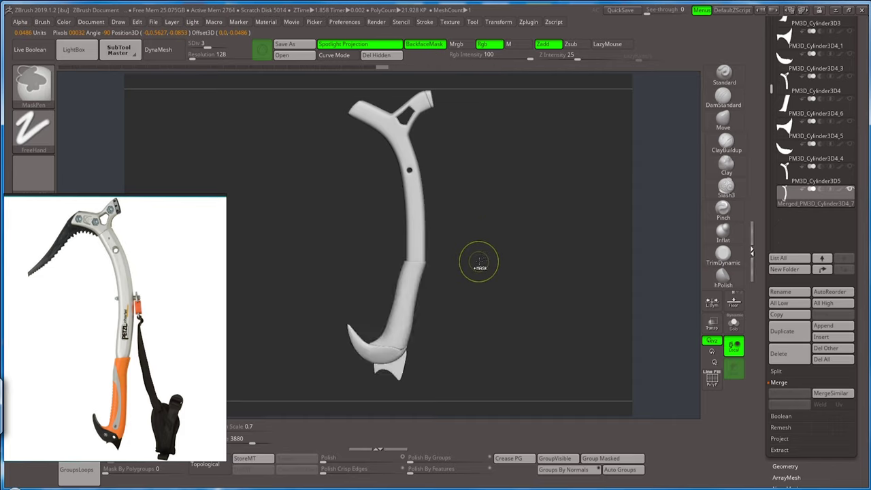
left_click(425, 241, "ctrl+shift")
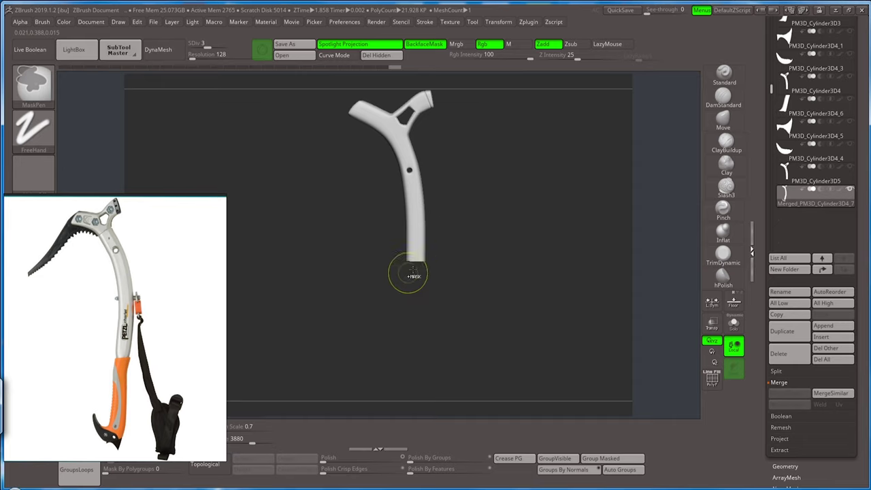
left_click(473, 243, "ctrl+shift")
left_click(479, 239, "ctrl")
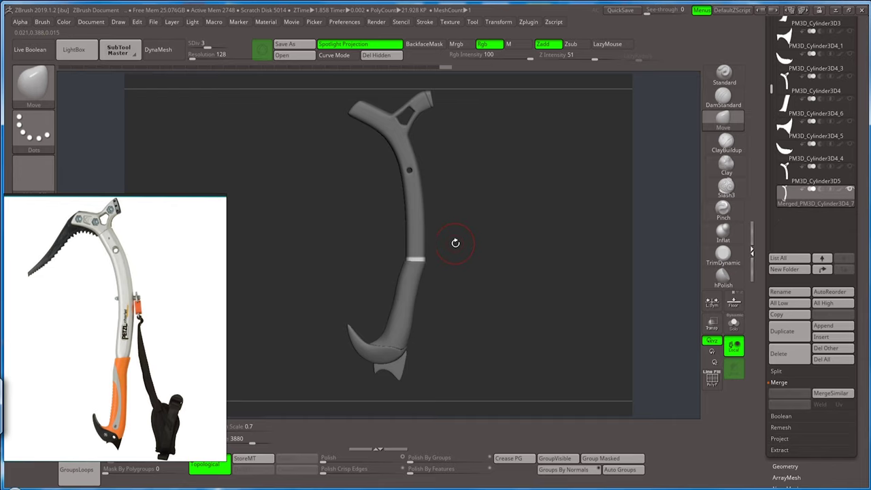
- Mask around the shaft ring and bring up the transform gizmo
scroll(452, 243, "up", 5)
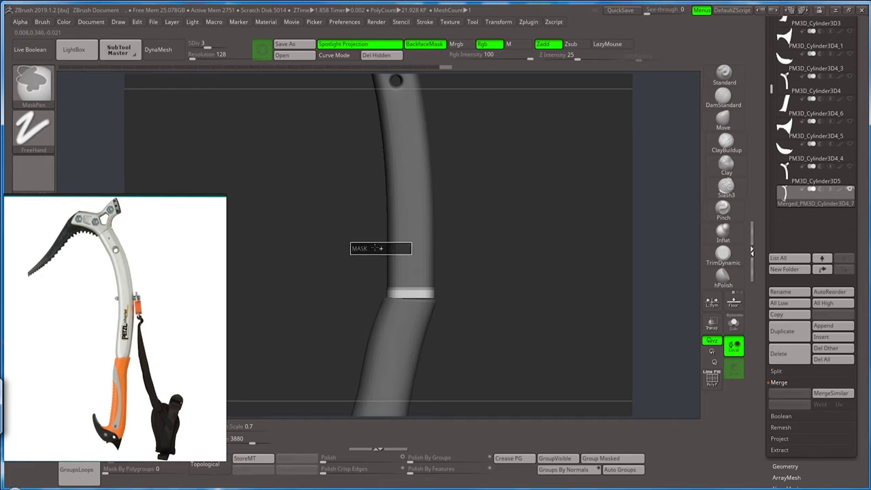
mouse_move(350, 255)
left_mouse_down("ctrl")
mouse_move(455, 276)
mouse_move(462, 291)
mouse_move(470, 283)
left_mouse_up("ctrl")
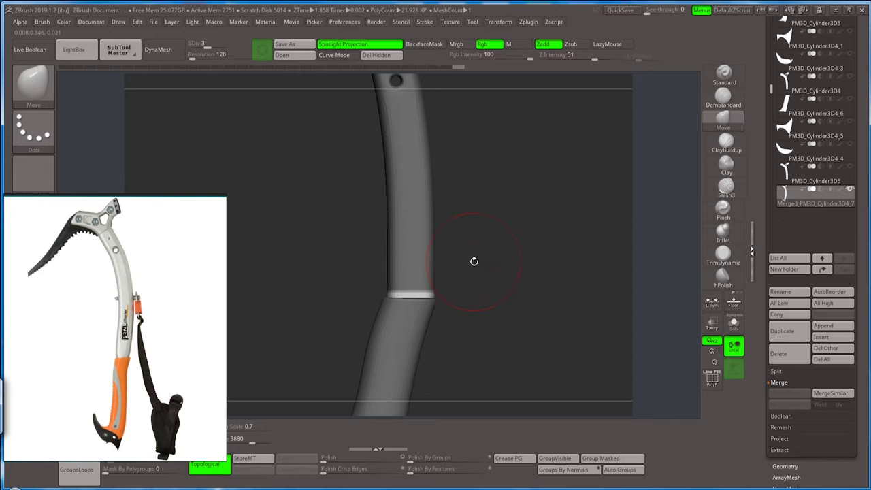
key("r")
scroll(474, 265, "down", 3)
scroll(470, 269, "down", 2)
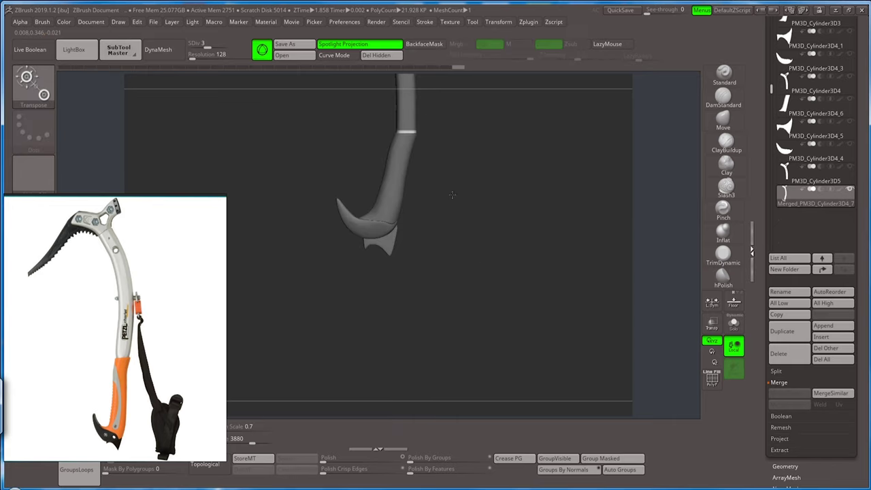
scroll(462, 272, "down", 2)
- Slide the unmasked shaft ring 0.006 down along Y, then clear the mask
left_click_drag(457, 277, 457, 224)
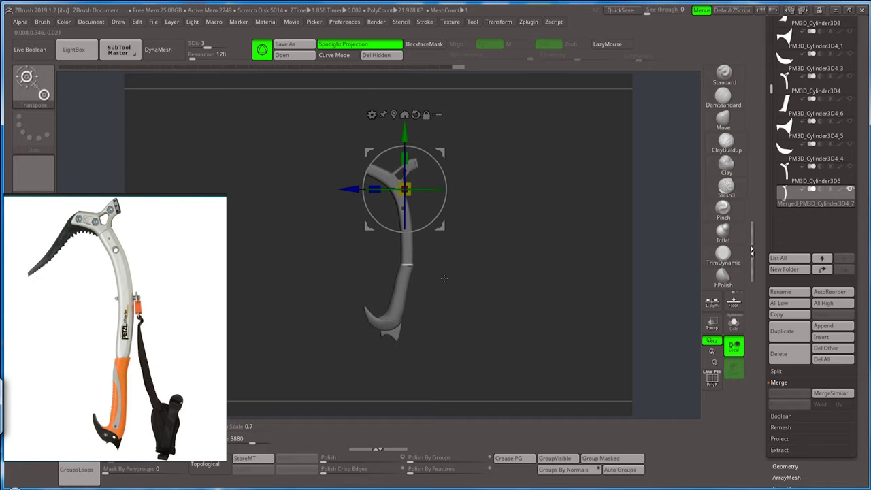
left_click(404, 113)
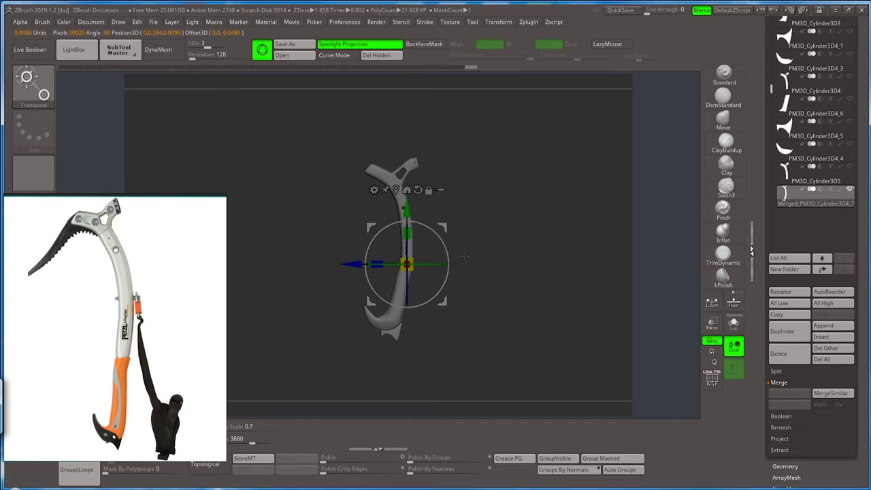
key("f")
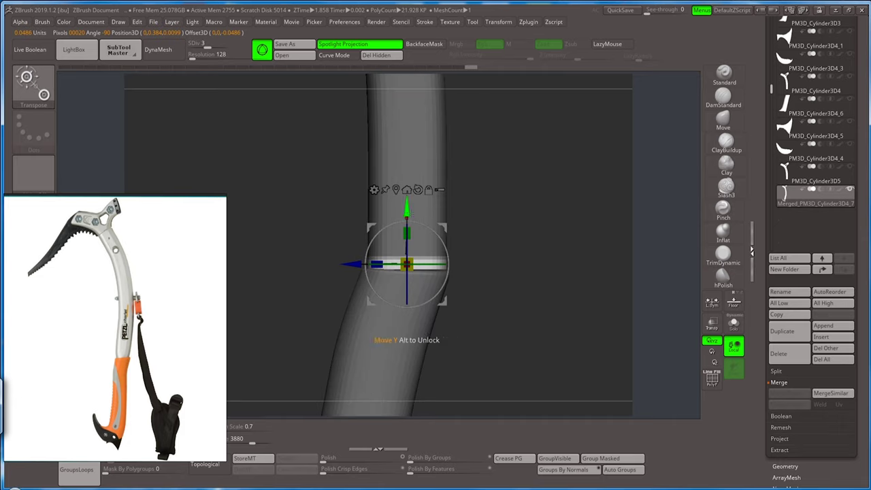
left_click_drag(406, 233, 406, 240)
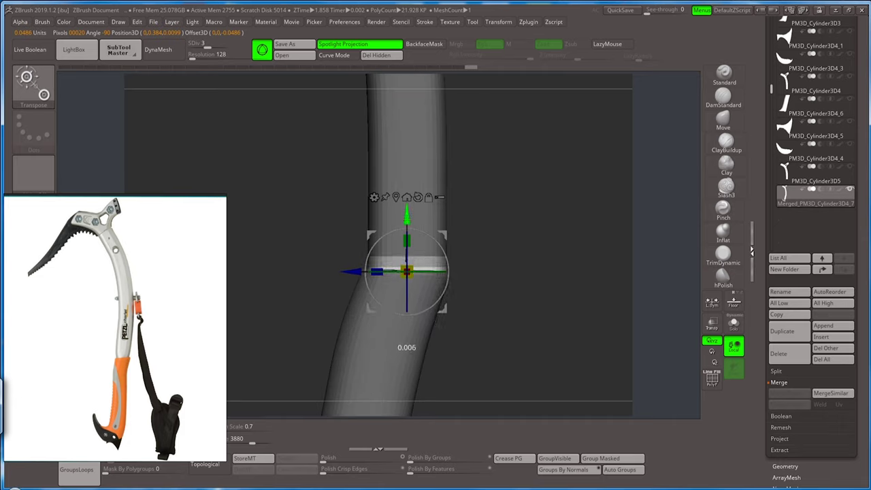
key("q")
mouse_move(480, 265)
left_mouse_down()
mouse_move(463, 182)
mouse_move(466, 272)
mouse_move(440, 224)
left_mouse_up()
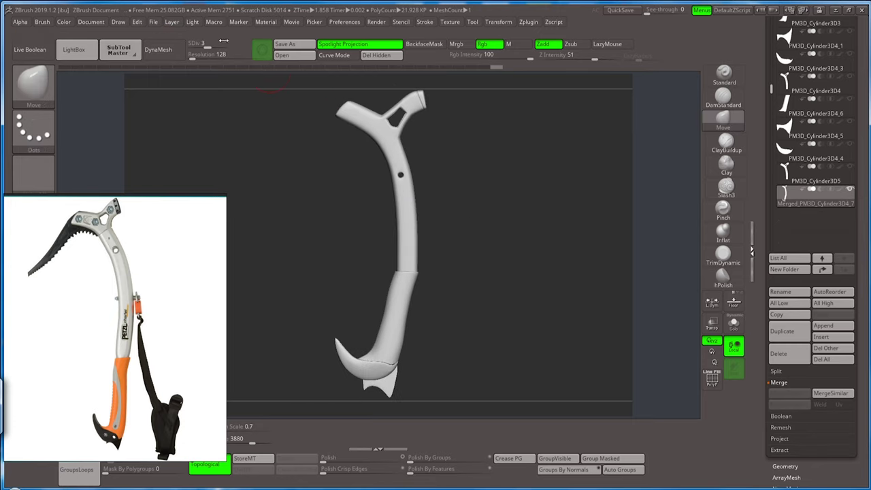
- Preview the axe at subdivision level 5, orbit to inspect, then drop back to level 4
left_click_drag(223, 42, 232, 42)
mouse_move(454, 249)
left_mouse_down()
mouse_move(441, 319)
mouse_move(451, 306)
mouse_move(449, 284)
mouse_move(457, 351)
mouse_move(470, 313)
mouse_move(458, 339)
mouse_move(476, 337)
mouse_move(476, 250)
mouse_move(473, 266)
mouse_move(453, 268)
mouse_move(461, 284)
mouse_move(456, 236)
left_mouse_up()
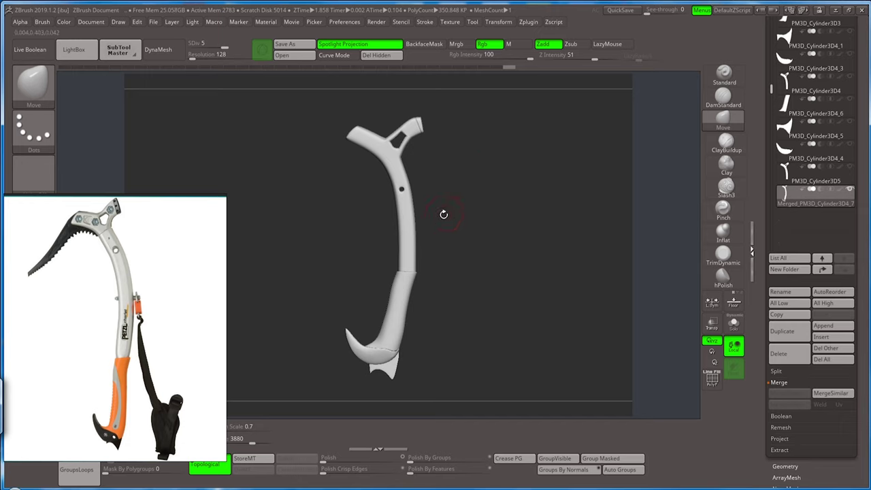
left_click_drag(224, 47, 215, 46)
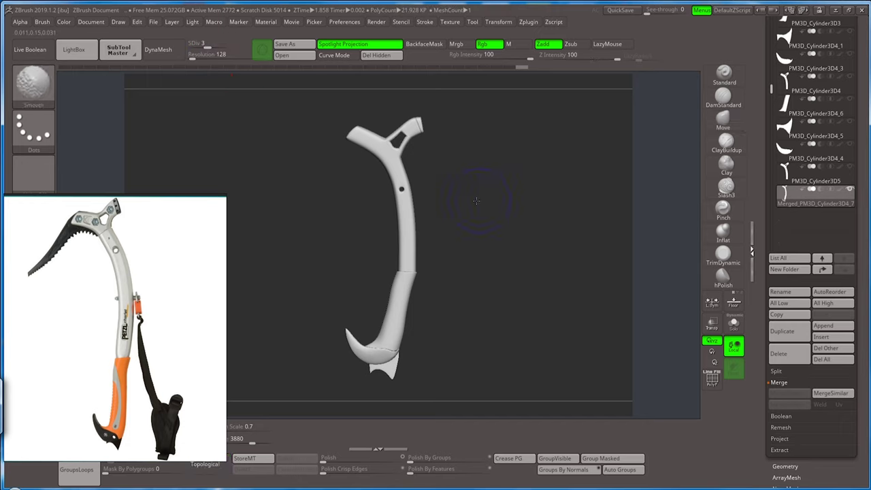
left_click_drag(464, 187, 500, 217, "alt")
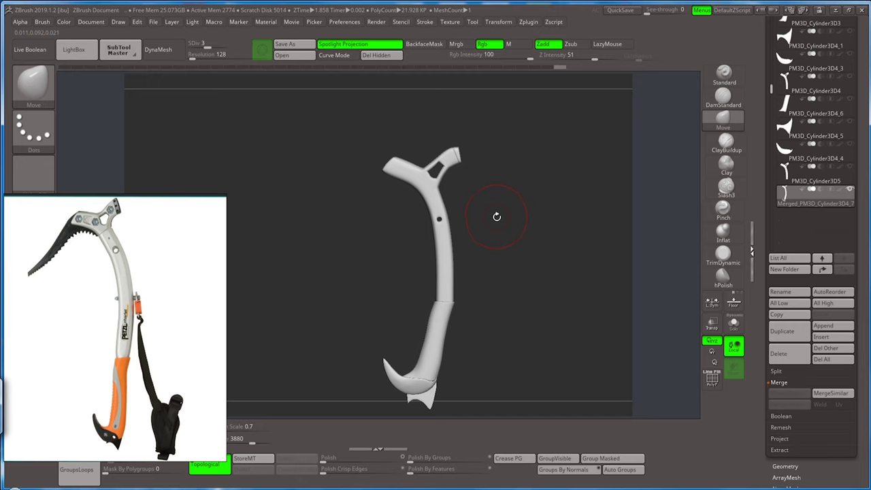
left_click_drag(492, 212, 489, 216)
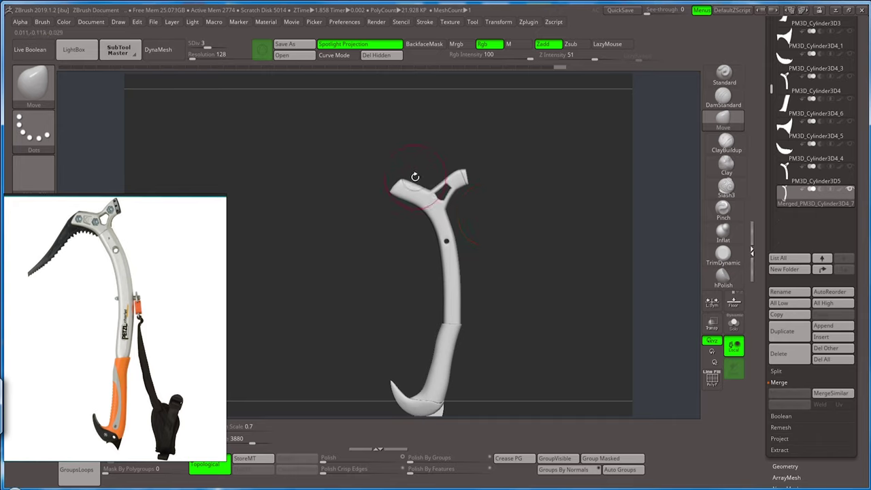
- Switch to MaskLasso and mask and blur the upper tip of the axe head
key("ctrl")
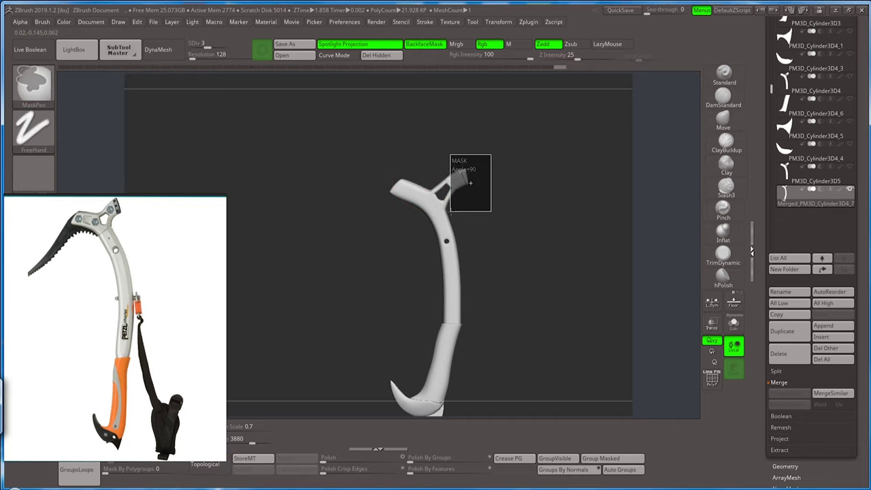
left_click(34, 83, "ctrl")
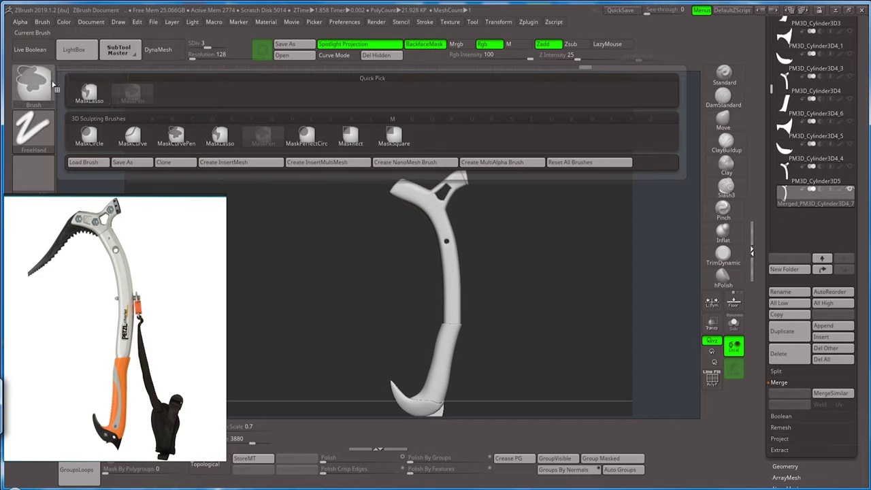
left_click(88, 94)
left_click_drag(471, 195, 481, 149, "ctrl")
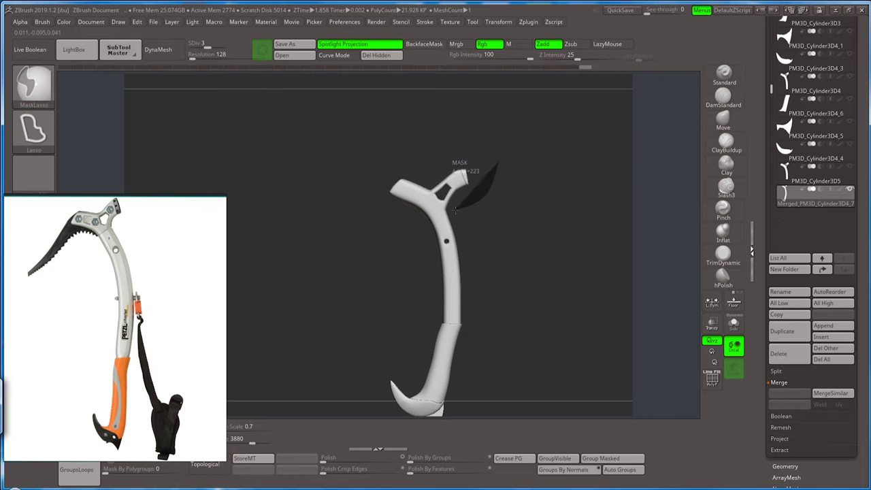
left_click(482, 148, "ctrl")
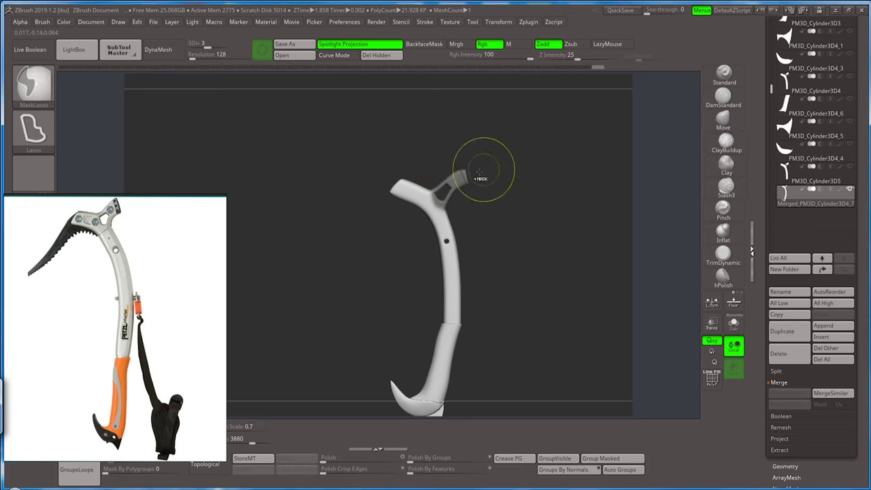
mouse_move(495, 158)
left_mouse_down("ctrl")
mouse_move(435, 210)
mouse_move(438, 203)
left_mouse_up("ctrl")
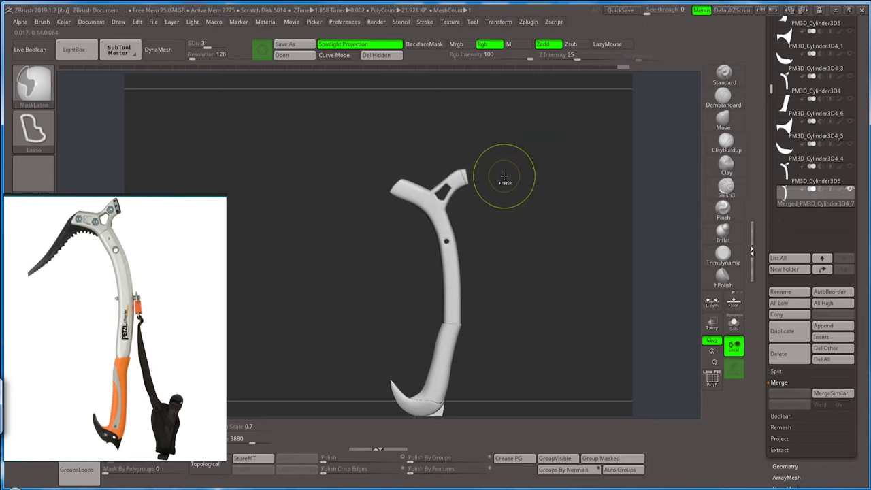
mouse_move(504, 173)
left_mouse_down("alt")
mouse_move(507, 198)
mouse_move(417, 198)
left_mouse_up("alt")
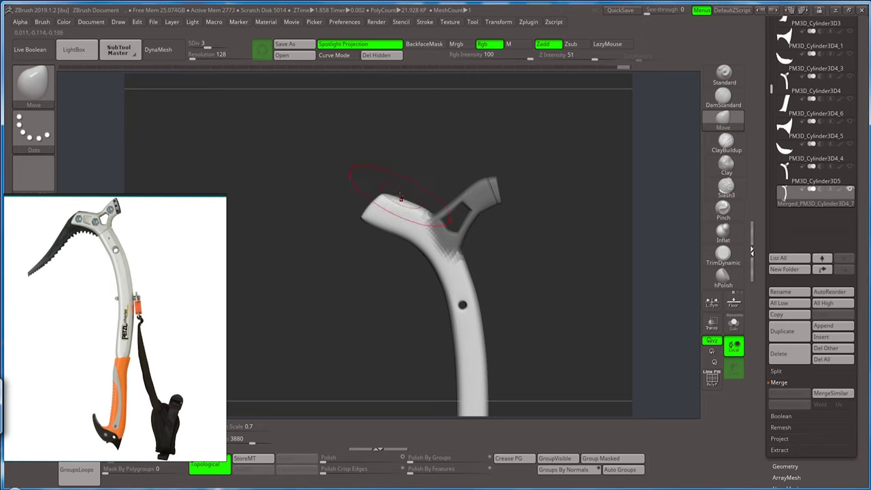
- Reshape the unmasked upper head, then re-mask and blur the head junction
key("s")
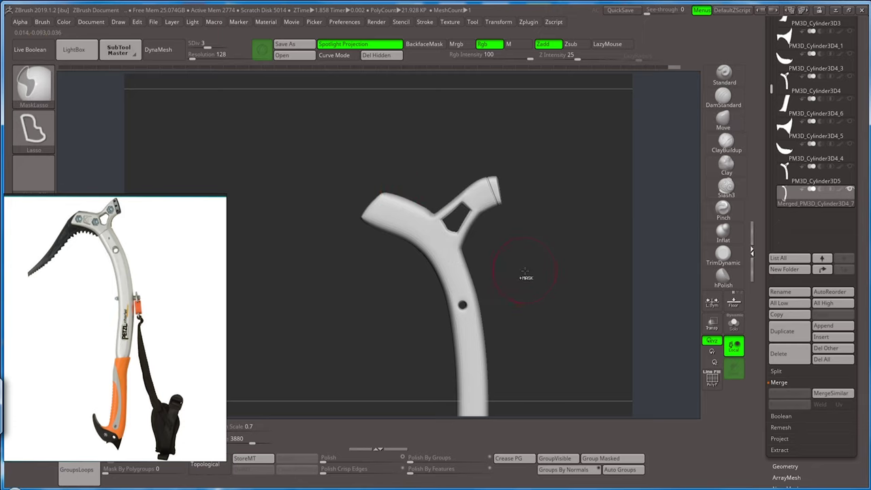
mouse_move(519, 274)
left_mouse_down()
mouse_move(508, 224)
mouse_move(449, 202)
left_mouse_up()
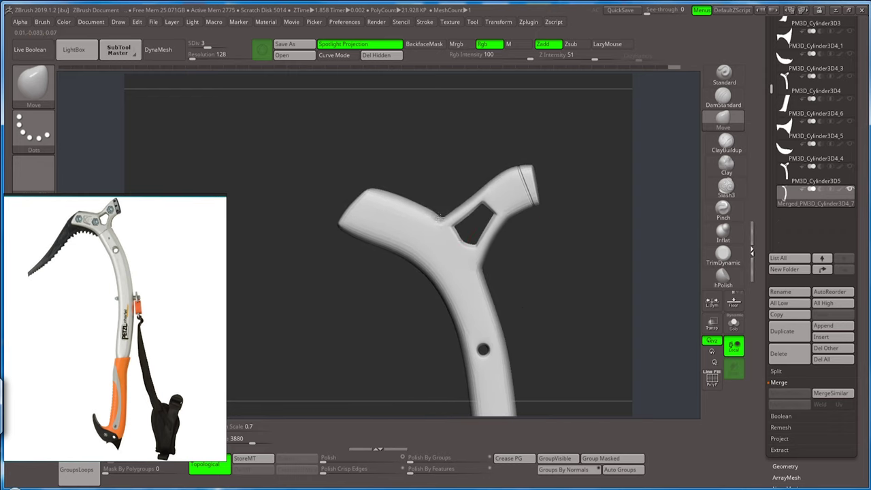
left_click_drag(461, 181, 459, 170, "ctrl")
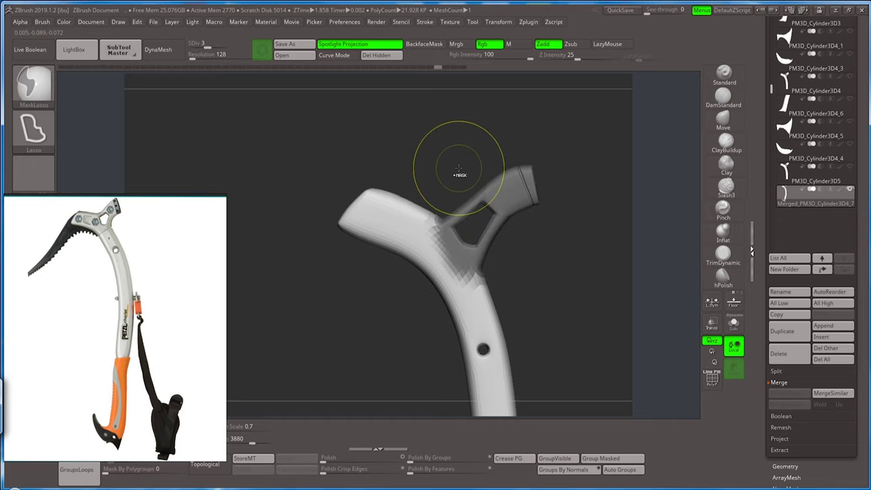
left_click(460, 172, "ctrl")
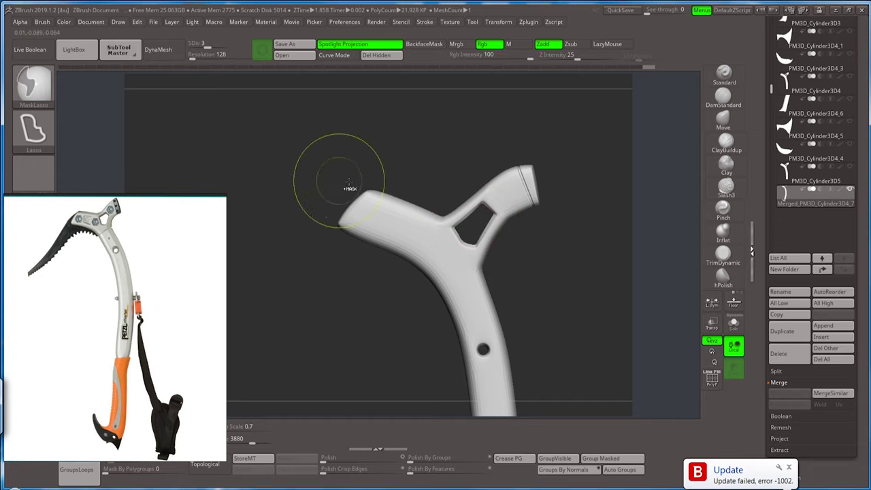
mouse_move(307, 173)
left_mouse_down("ctrl")
mouse_move(384, 174)
mouse_move(304, 275)
left_mouse_up("ctrl")
- Select the Move brush (BMV) and reduce its draw size
key("b")
key("m")
key("v")
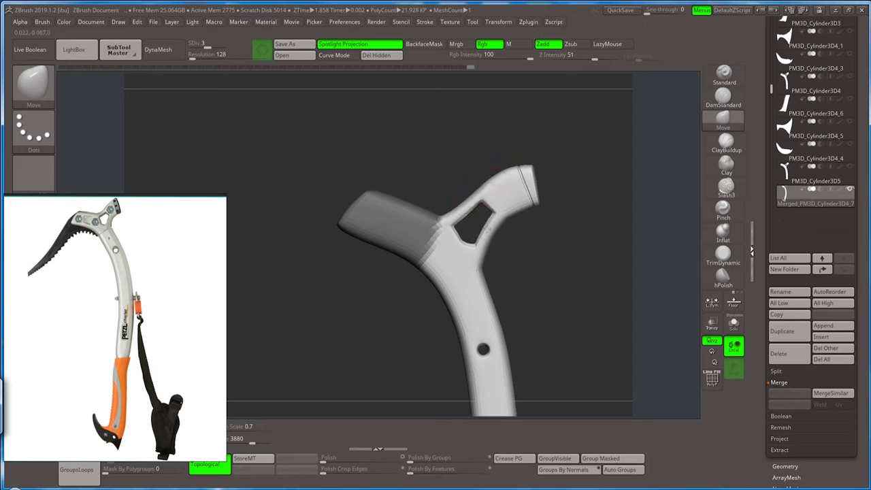
key("s")
left_click_drag(504, 239, 485, 236)
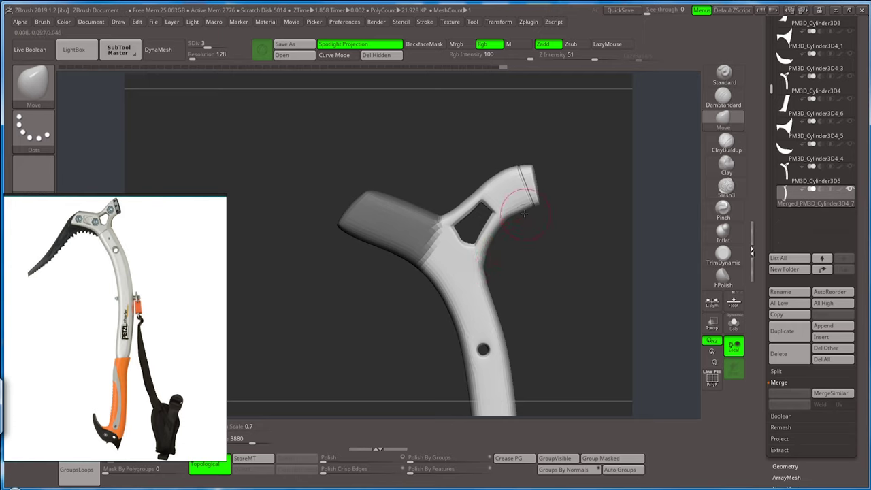
scroll(542, 257, "down", 3)
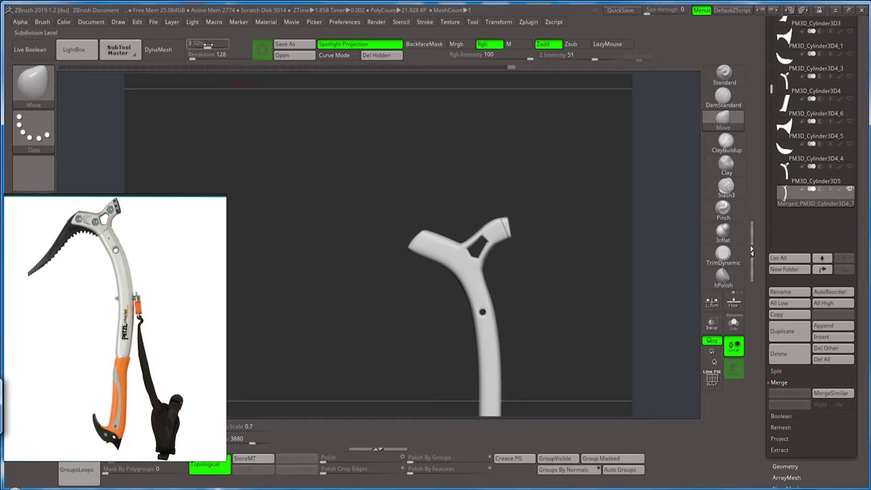
- Drop to subdivision level 1, enable PolyF and zoom in on the head junction
left_click_drag(207, 47, 190, 46)
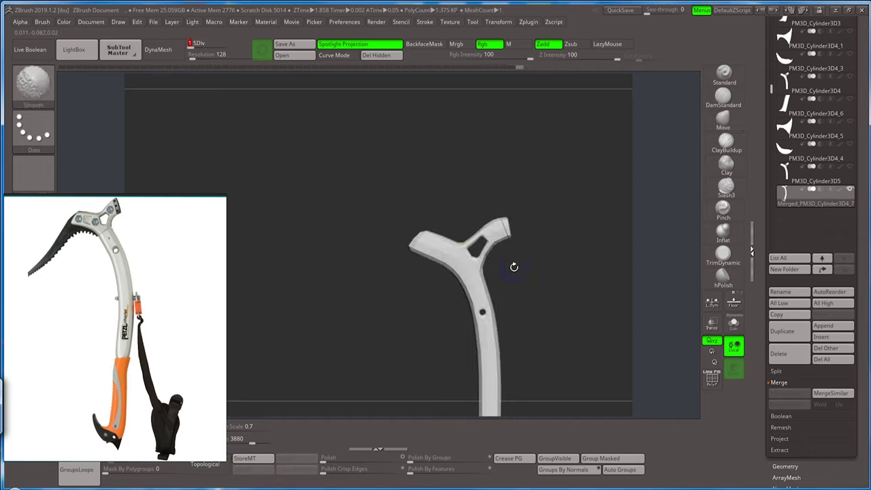
key("shift+f")
left_click_drag(515, 267, 517, 376, "alt")
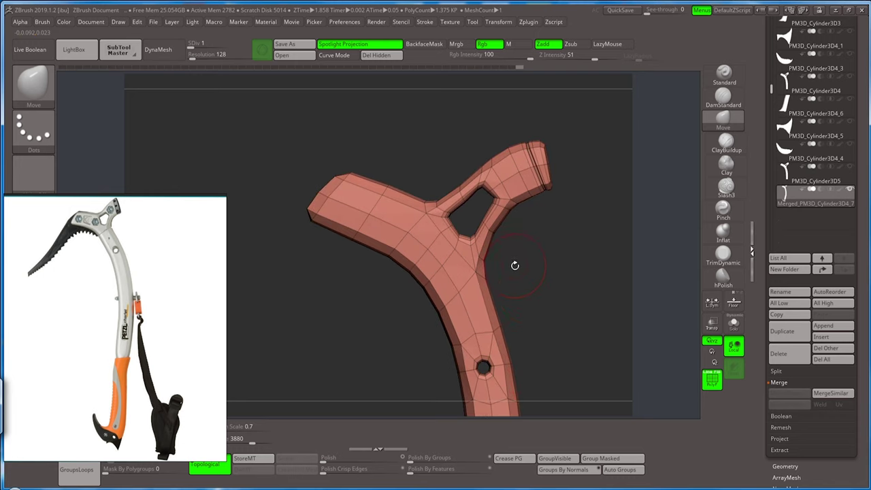
mouse_move(516, 263)
left_mouse_down()
mouse_move(503, 275)
mouse_move(538, 272)
mouse_move(520, 248)
mouse_move(524, 273)
left_mouse_up()
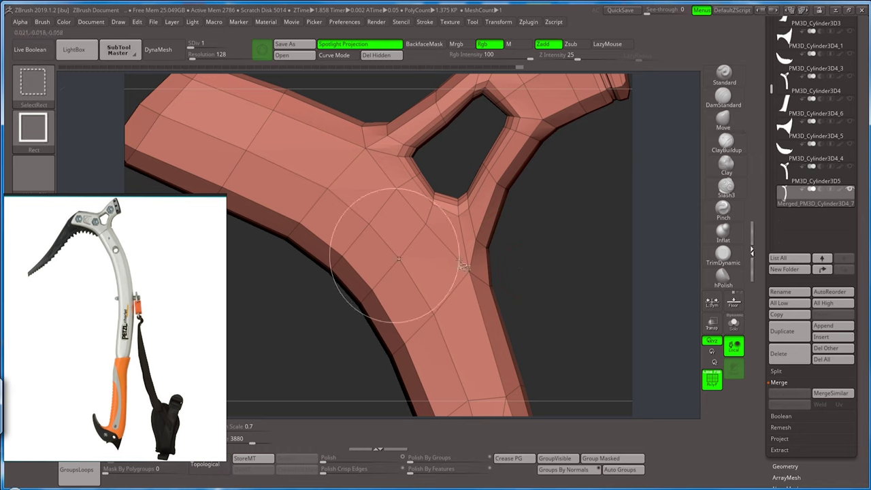
- Pick SliceCurve from Quick Pick and draw a slice line across the shaft
left_click(33, 82, "ctrl+shift")
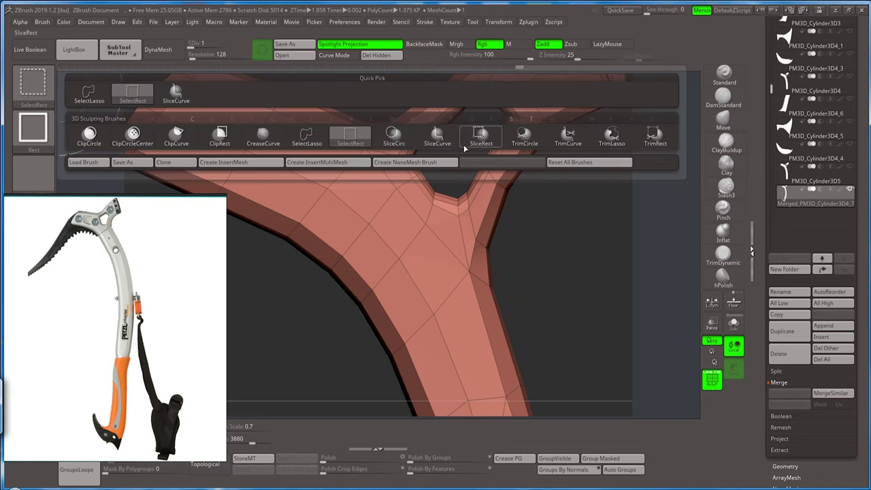
left_click(176, 92)
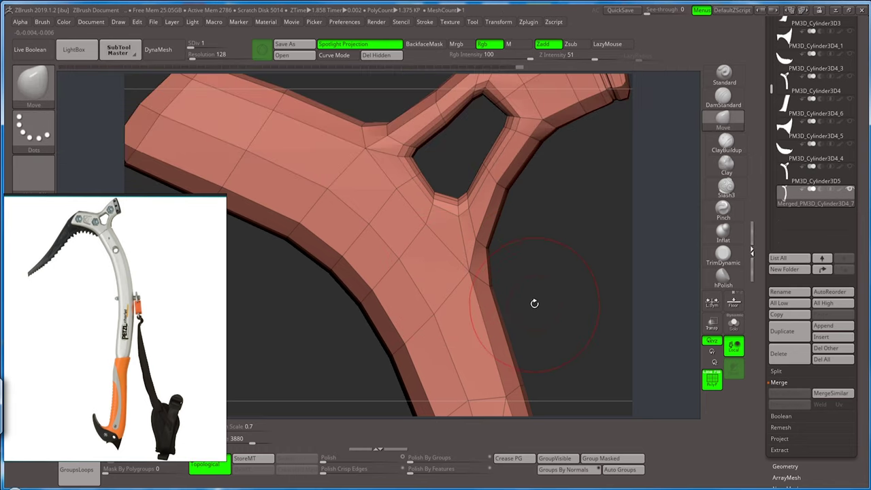
left_click_drag(534, 304, 526, 225, "alt")
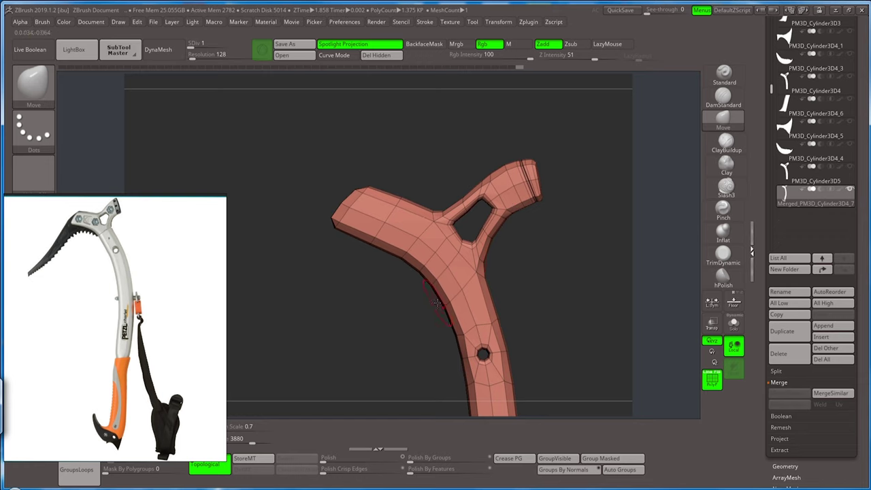
mouse_move(430, 301)
left_mouse_down("ctrl+shift")
mouse_move(504, 264)
mouse_move(393, 311)
left_mouse_up("ctrl+shift")
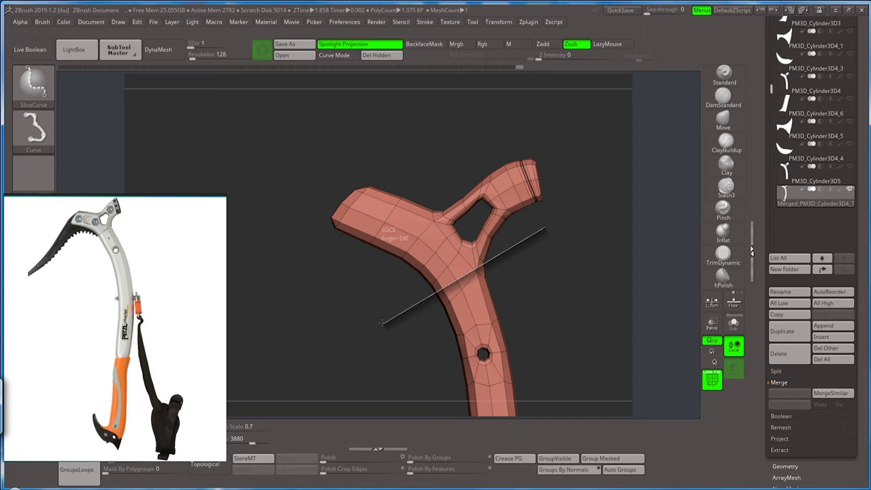
left_click_drag(382, 322, 395, 345, "ctrl+shift")
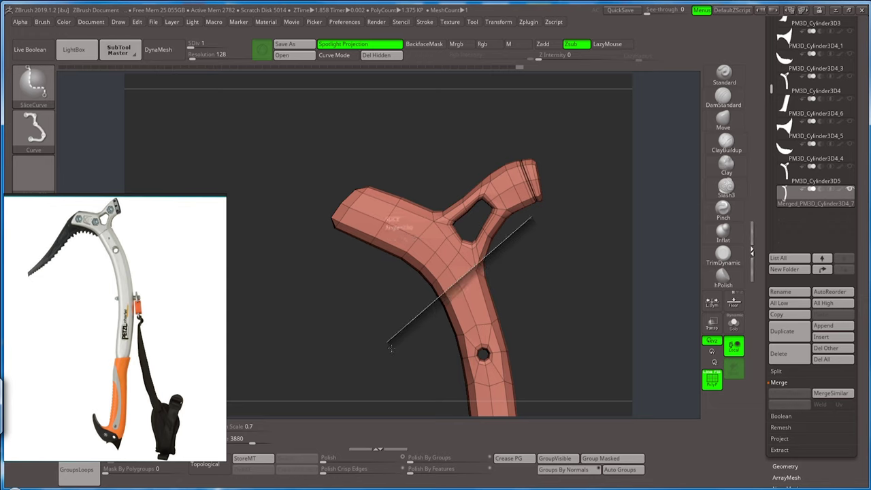
left_click_drag(391, 348, 393, 351, "ctrl+shift")
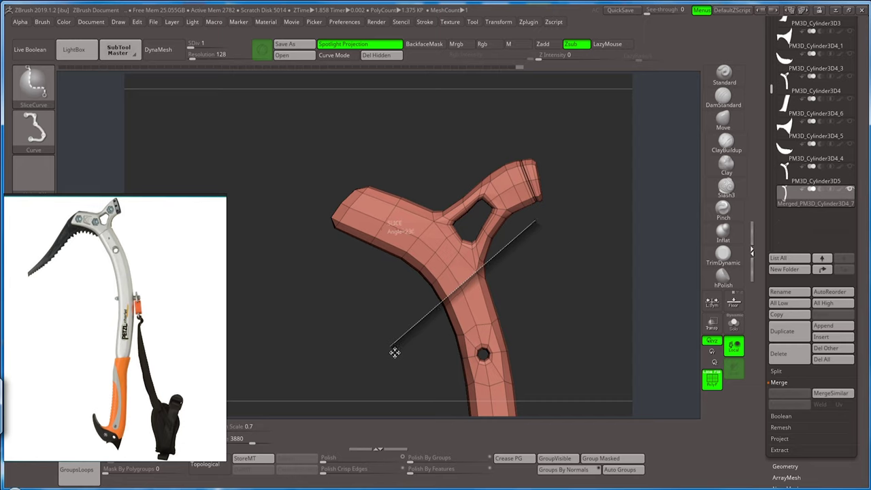
left_click_drag(393, 351, 393, 361, "ctrl+shift")
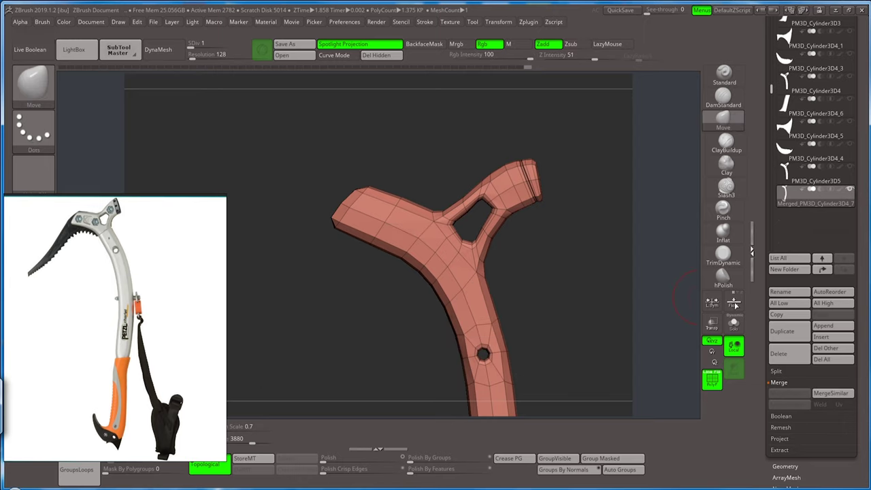
scroll(775, 242, "down", 5)
- Delete the higher subdivision levels with Tool > Geometry > Del Higher
scroll(830, 232, "up", 5)
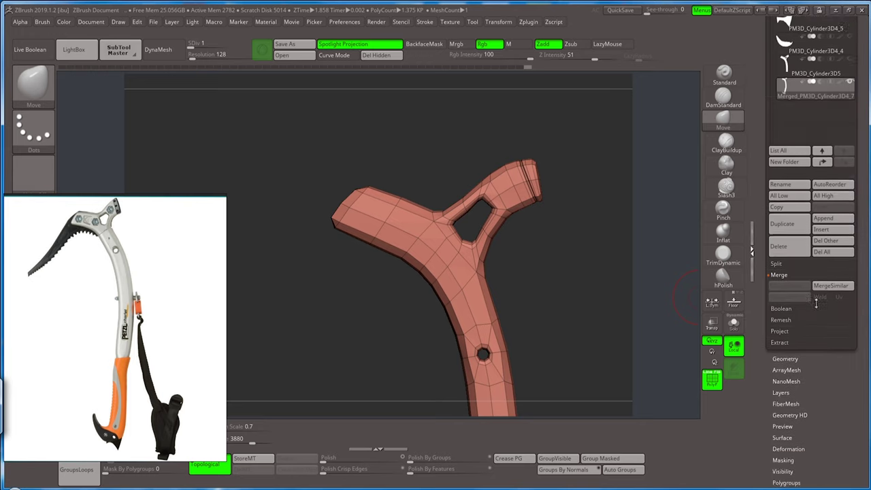
left_click(784, 393)
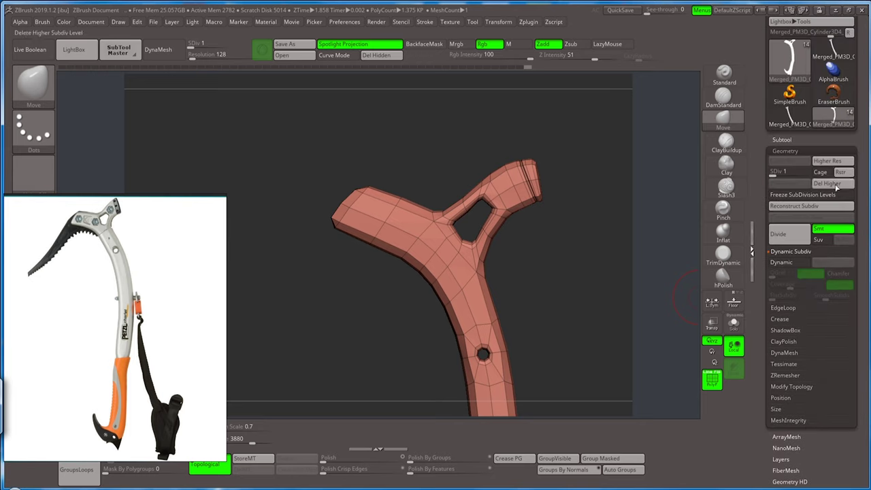
left_click(833, 183)
- Slice across the top of the shaft to create a new polygroup
mouse_move(525, 260)
left_mouse_down("ctrl+shift")
mouse_move(406, 332)
mouse_move(414, 352)
mouse_move(411, 337)
left_mouse_up("ctrl+shift")
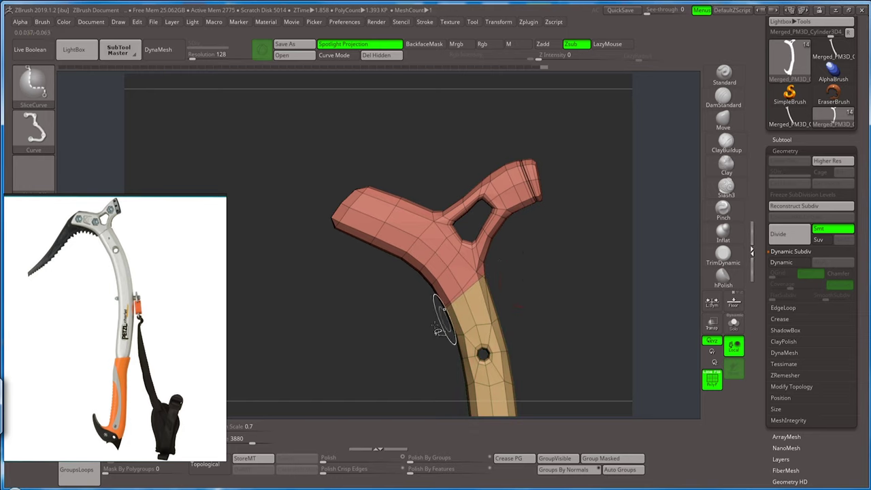
key("b")
key("m")
key("v")
left_click_drag(435, 285, 565, 273)
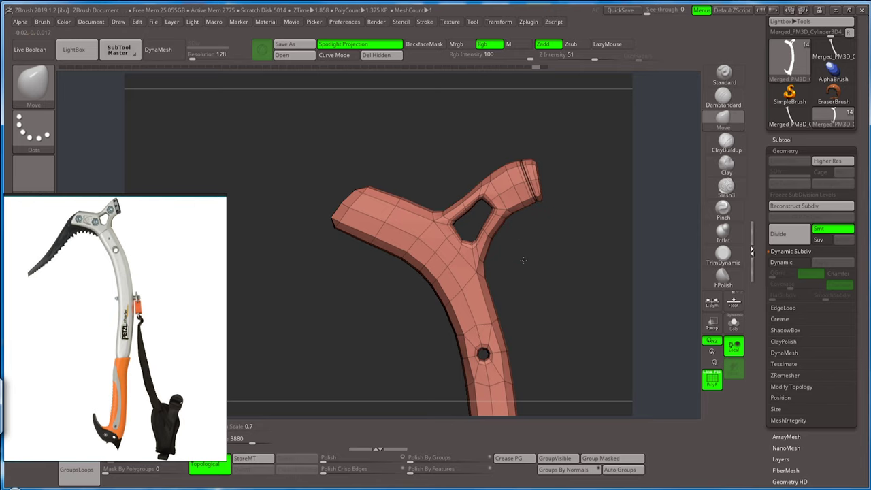
- Redo the slice at a new angle to separate the head polygroup from the shaft
left_click_drag(420, 304, 512, 253, "ctrl+shift")
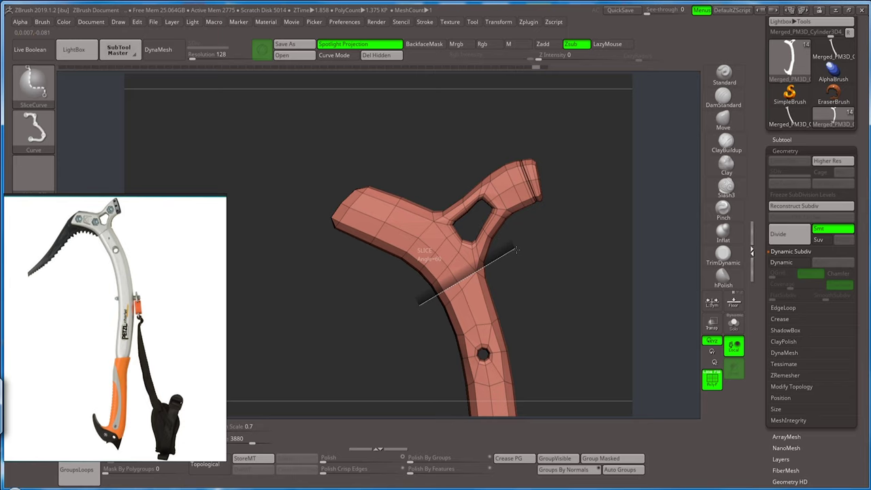
left_click_drag(516, 249, 507, 238, "ctrl+shift")
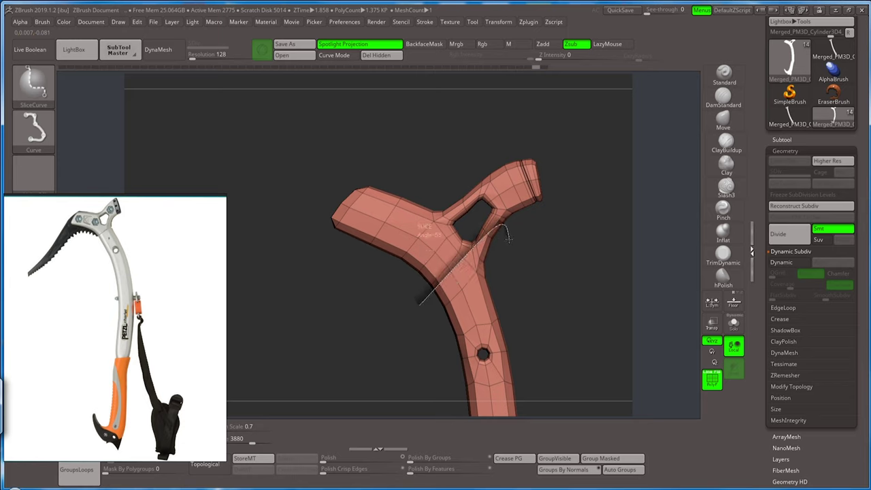
left_click_drag(507, 237, 508, 238, "ctrl+shift")
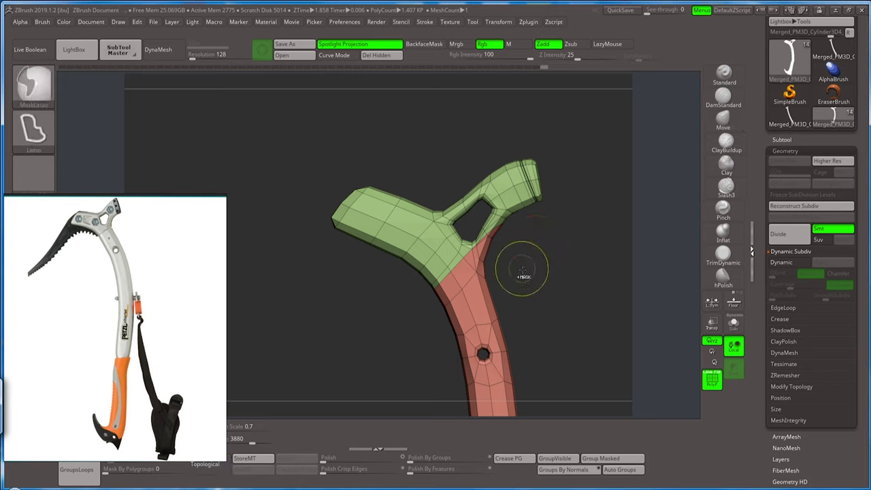
key("ctrl+w")
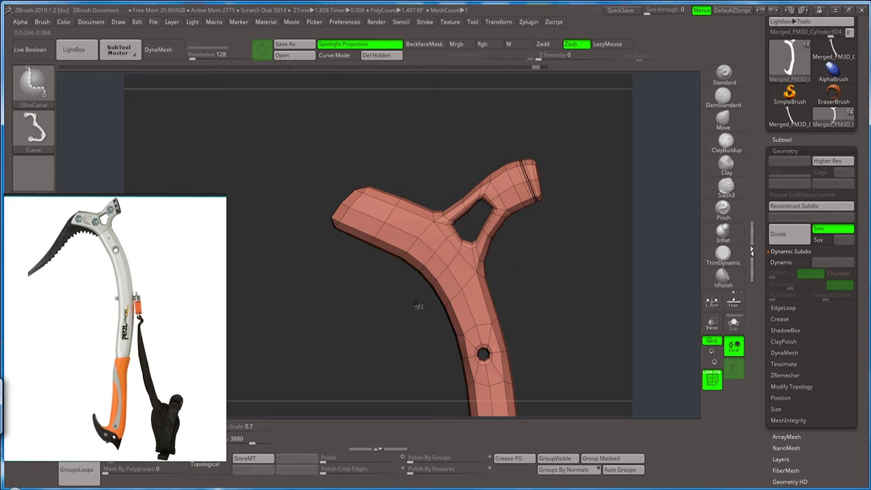
left_click_drag(417, 304, 510, 249, "ctrl+shift")
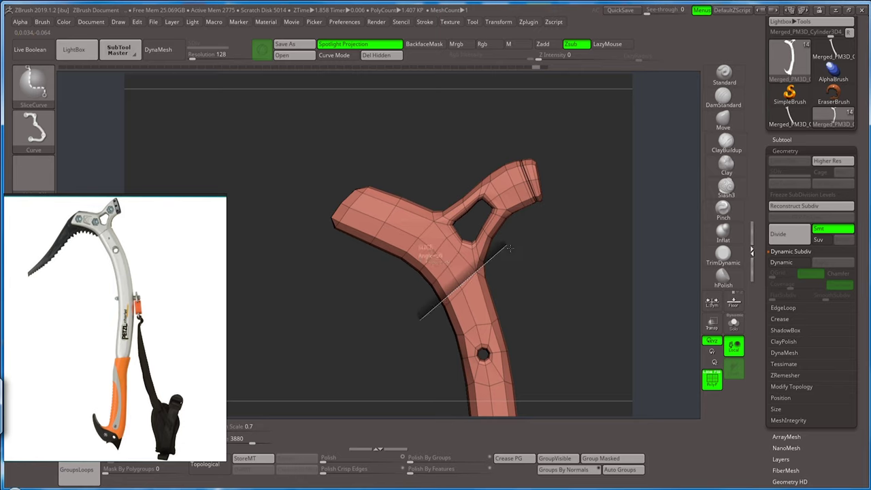
mouse_move(509, 248)
left_mouse_down("ctrl+shift")
mouse_move(507, 274)
mouse_move(542, 257)
mouse_move(434, 304)
left_mouse_up("ctrl+shift")
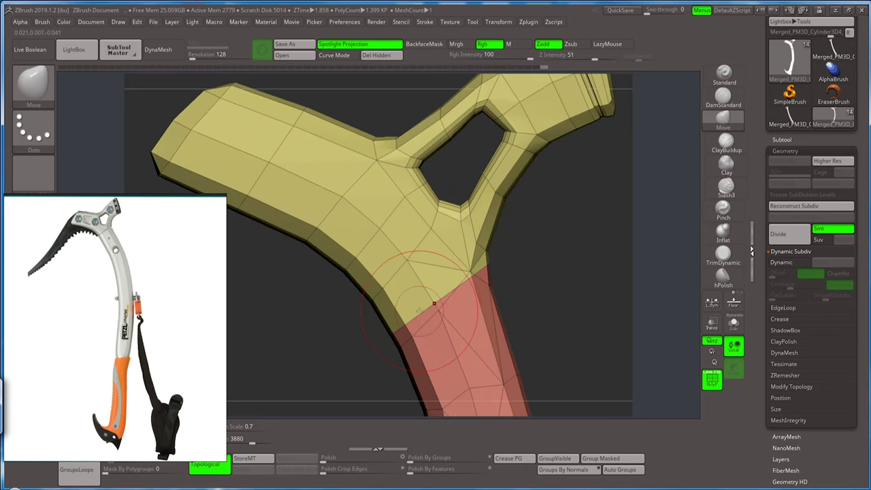
- Bevel the yellow-red seam loop with ZModeler Bevel EdgeLoop Complete
key("b")
key("z")
key("m")
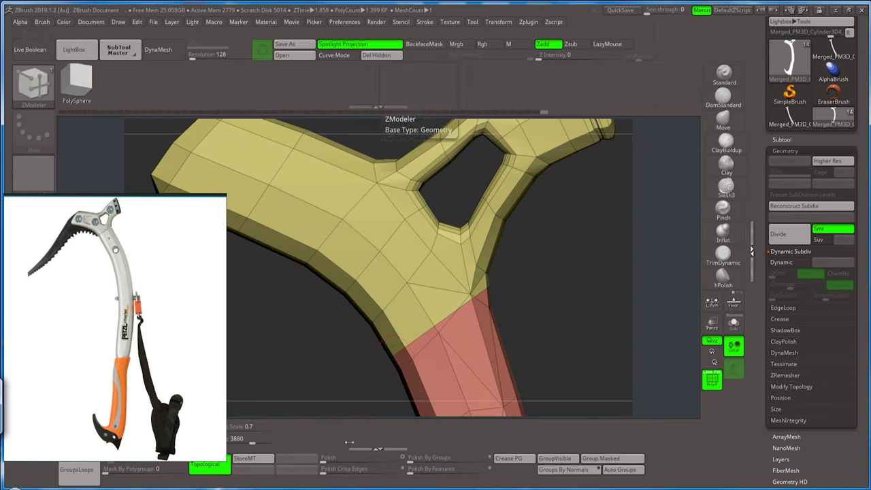
key("space")
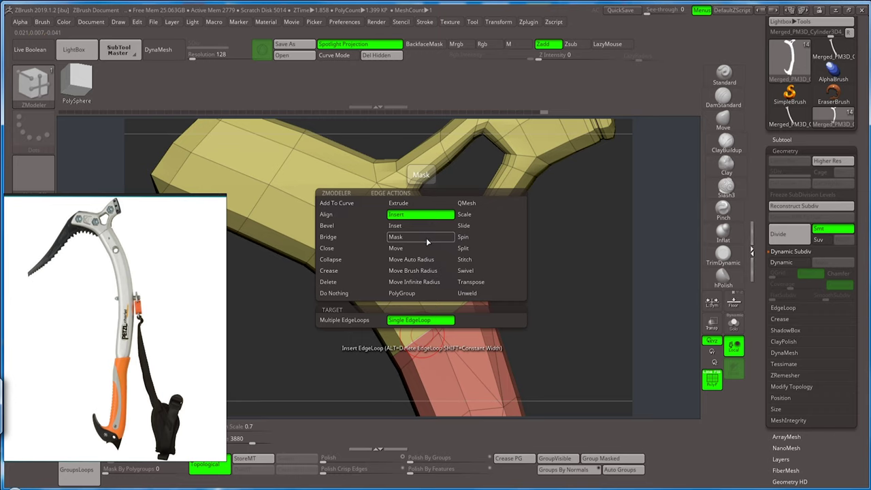
left_click(327, 225)
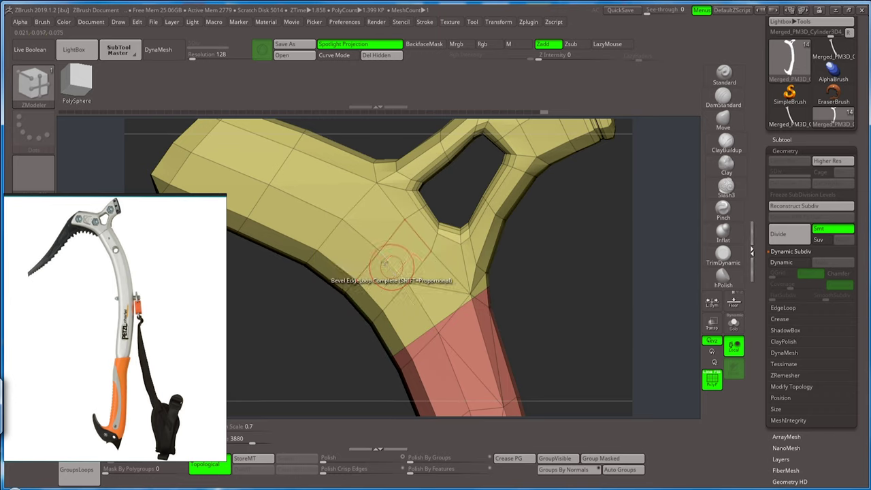
left_click_drag(414, 335, 411, 329)
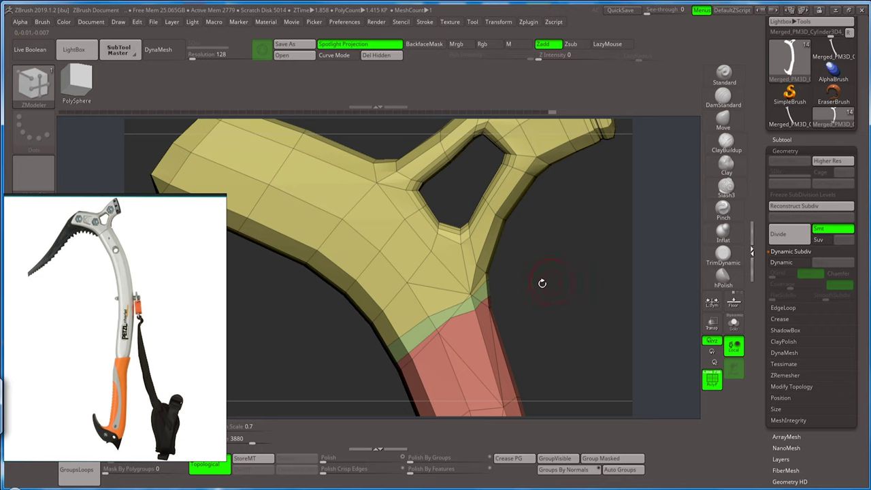
- Undo and redo the seam bevel, then isolate the strip and Polish By Features
left_click_drag(540, 282, 552, 281)
key("ctrl+z")
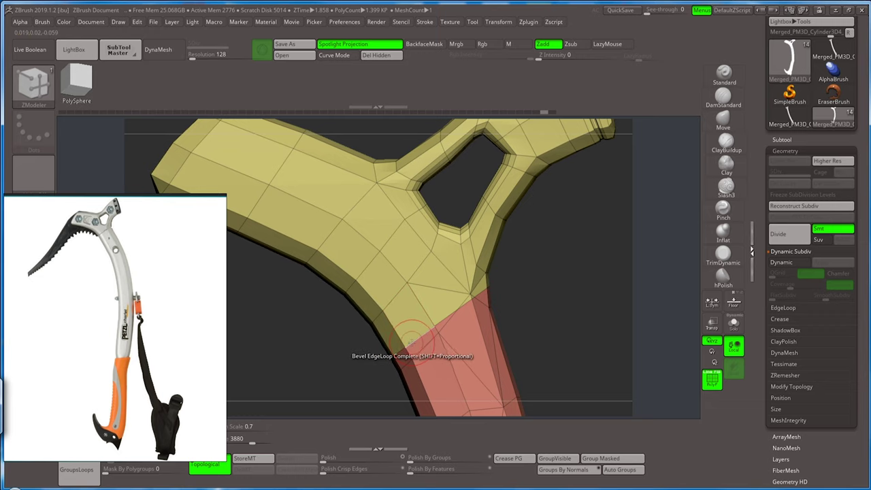
left_click_drag(394, 338, 414, 344)
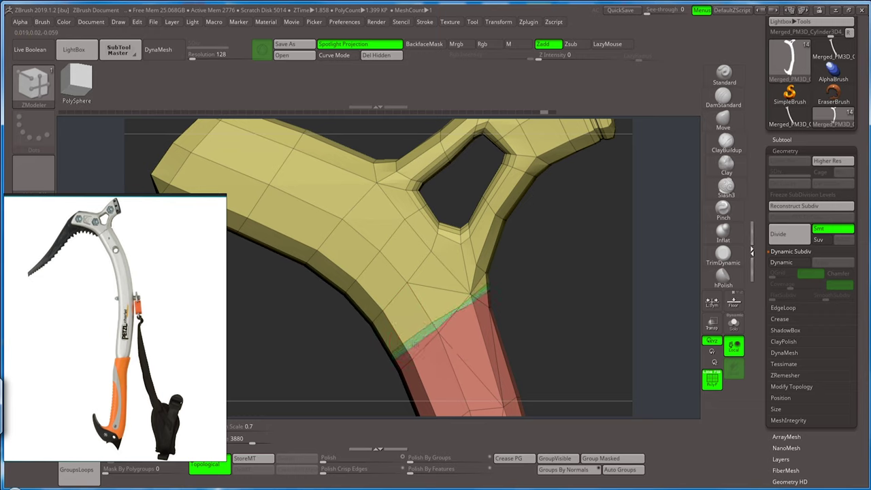
key("ctrl+shift")
left_click(408, 351, "ctrl+alt+shift")
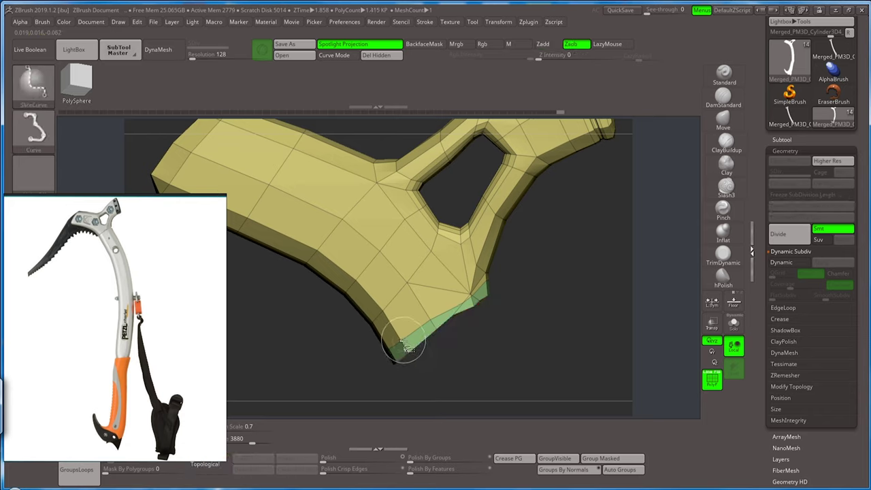
left_click(383, 311, "ctrl+alt+shift")
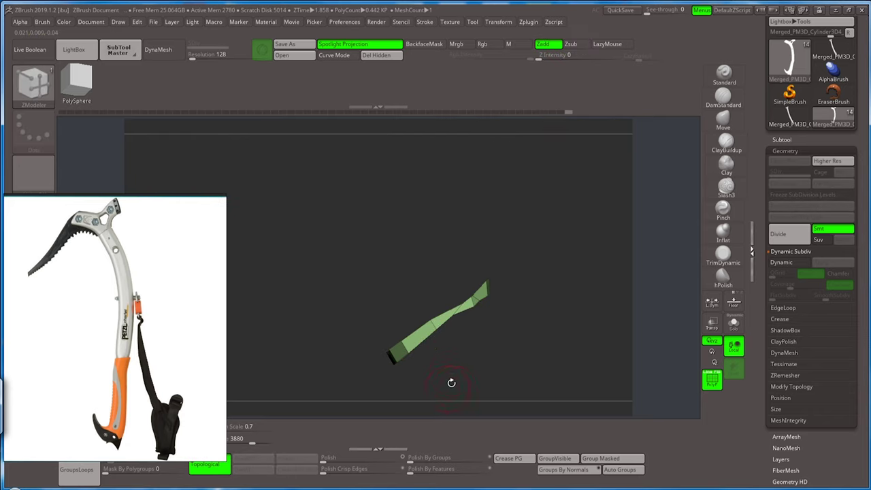
left_click(416, 470)
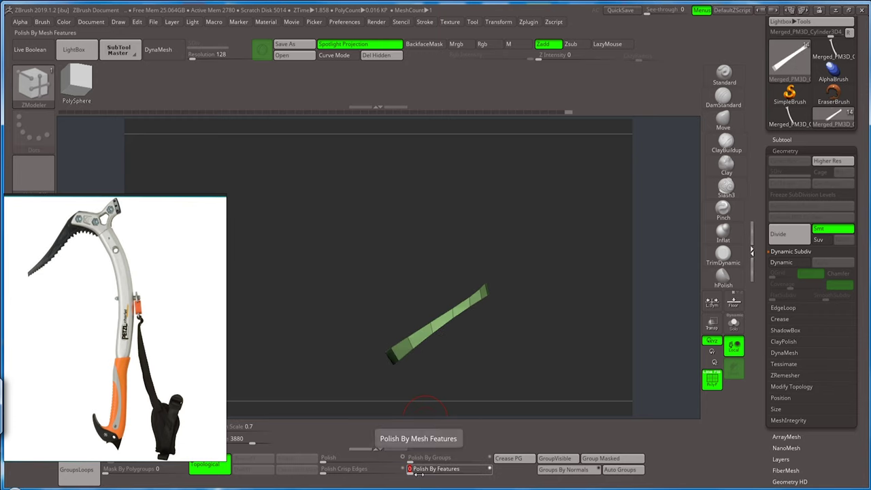
- Unhide the mesh, check the green strip, and revert the head to one red polygroup
left_click(525, 331, "ctrl+shift")
mouse_move(524, 334)
left_mouse_down()
mouse_move(523, 315)
mouse_move(544, 310)
left_mouse_up()
left_click(534, 315, "ctrl+shift")
left_click(536, 292, "ctrl+shift")
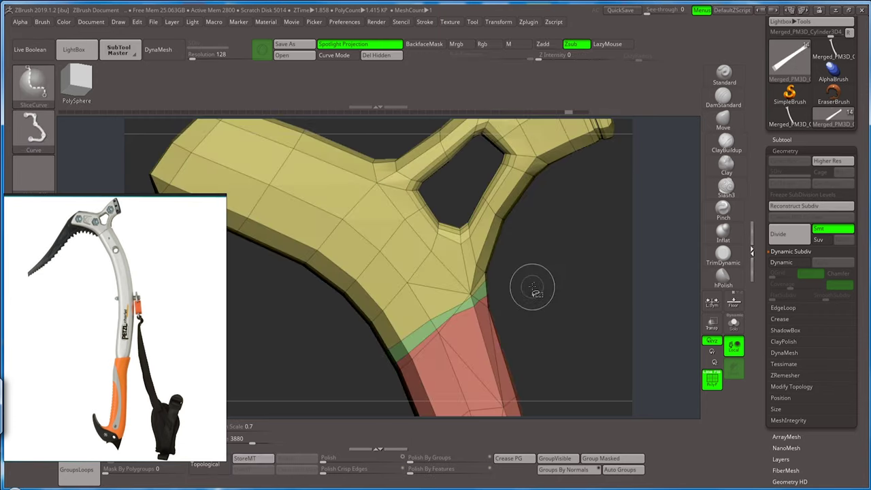
left_click(531, 288, "ctrl+shift")
left_click(529, 285, "ctrl+shift")
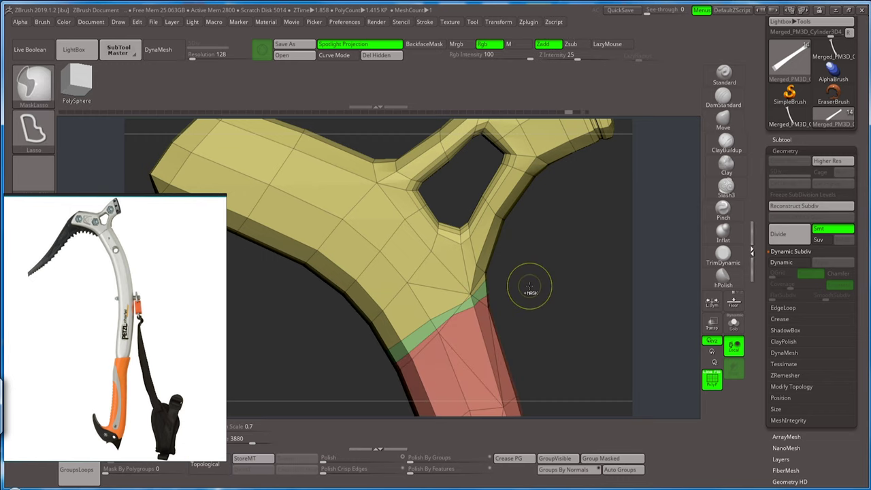
key("b")
key("z")
key("m")
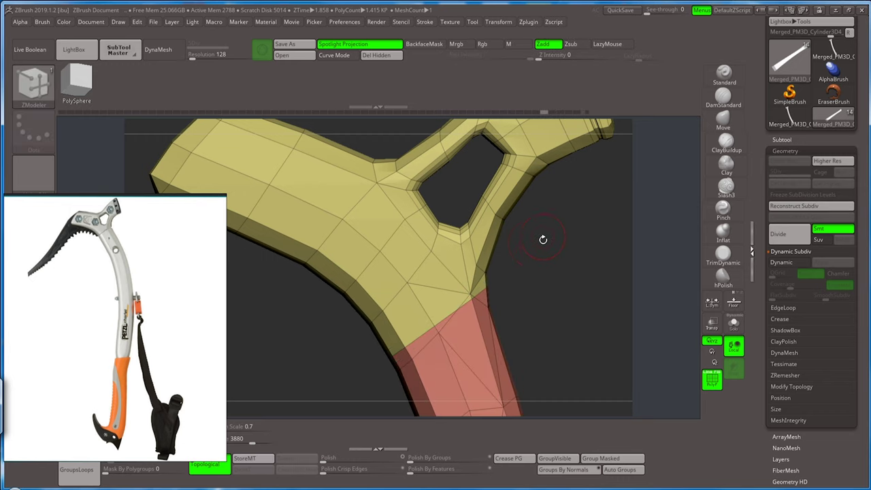
mouse_move(508, 292)
left_mouse_down()
mouse_move(537, 294)
mouse_move(496, 296)
mouse_move(510, 294)
mouse_move(502, 300)
mouse_move(505, 278)
left_mouse_up()
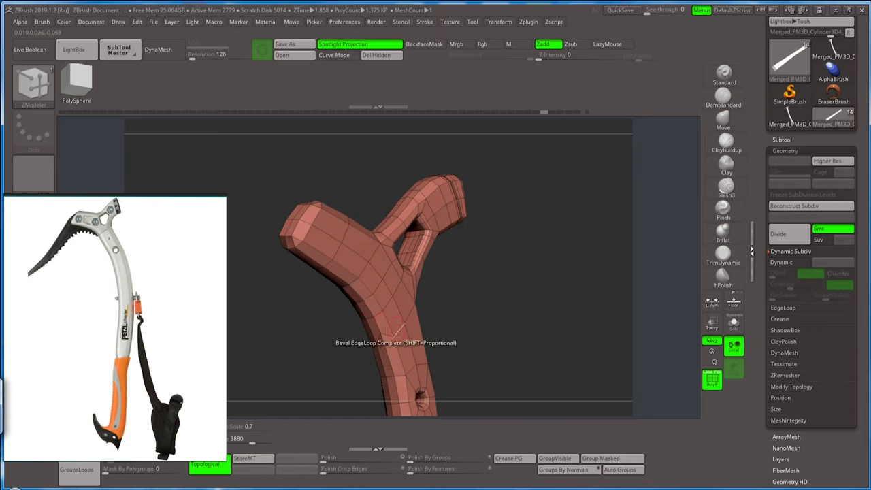
- Insert single edge loops across the lower arm and the upper shaft below the fork
mouse_move(449, 326)
left_mouse_down()
mouse_move(459, 306)
mouse_move(382, 339)
left_mouse_up()
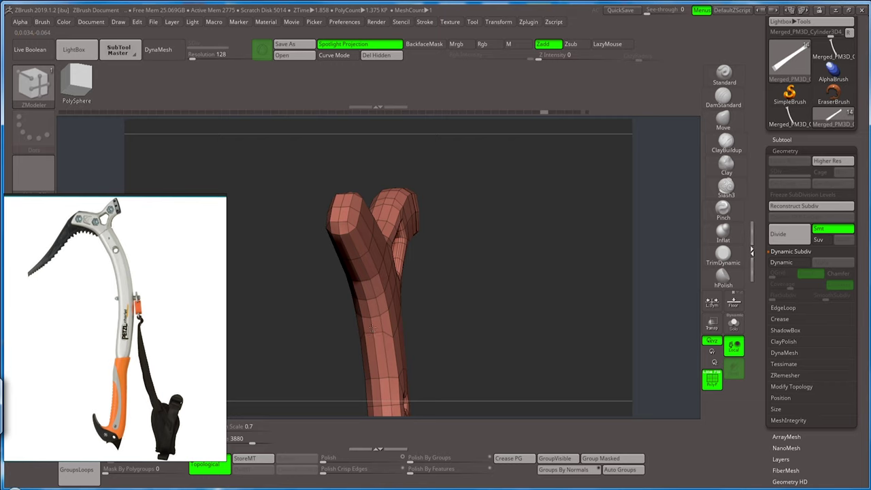
left_click_drag(372, 328, 383, 326)
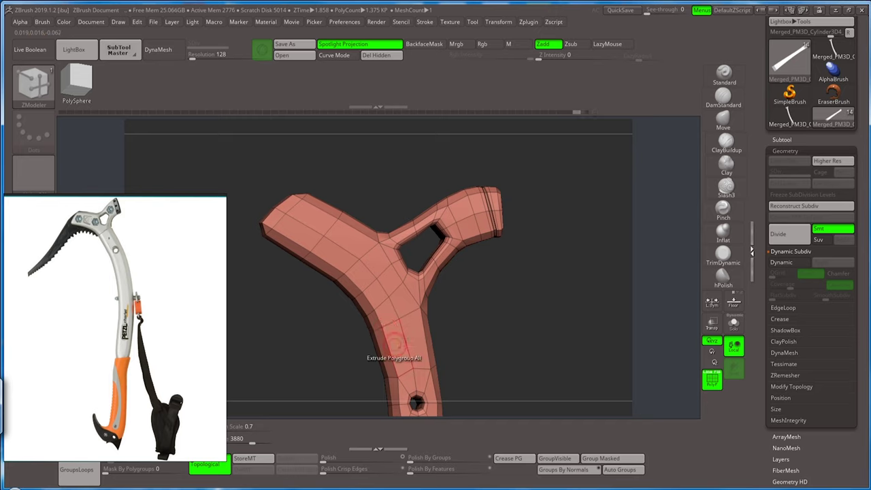
key("space")
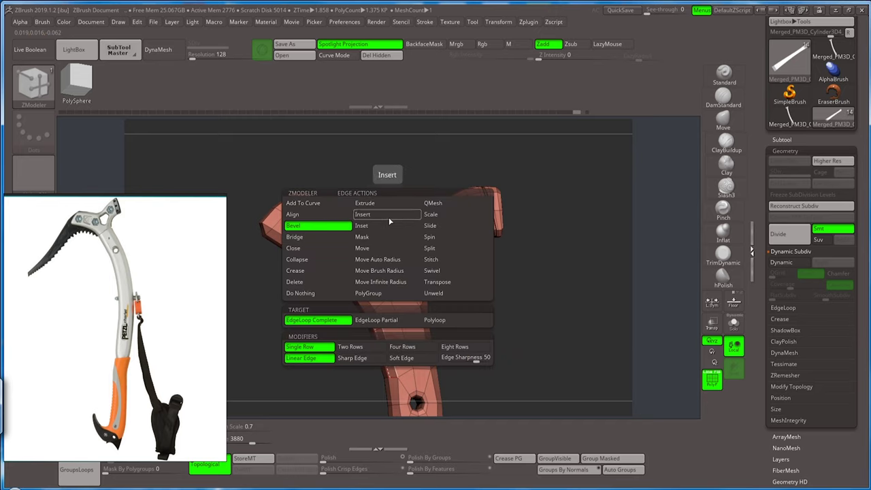
left_click(362, 214)
left_click(384, 342)
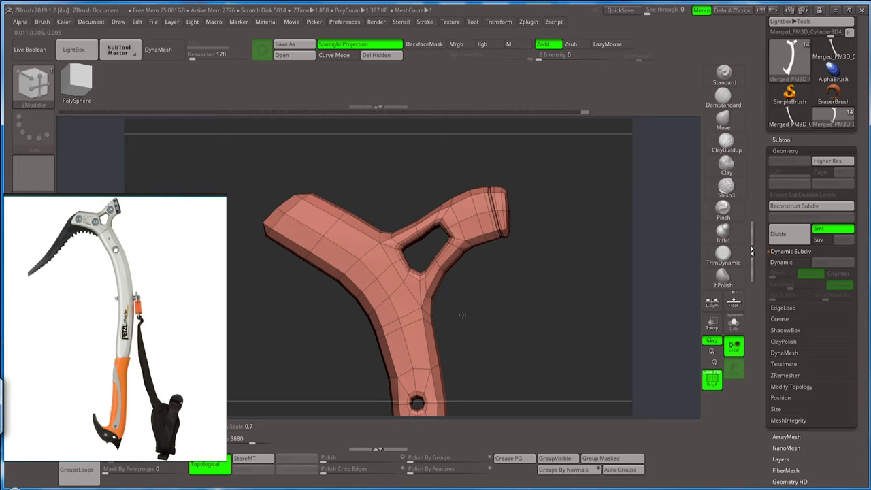
mouse_move(503, 309)
left_mouse_down()
mouse_move(462, 311)
mouse_move(439, 276)
left_mouse_up()
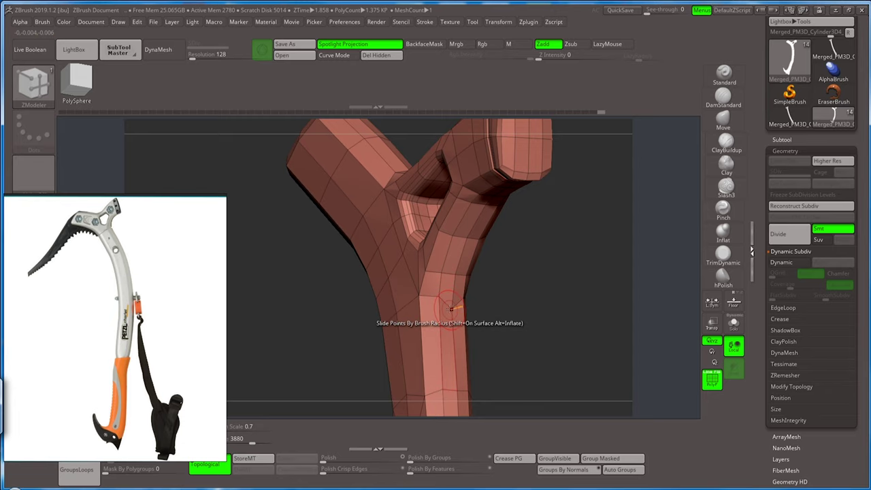
mouse_move(484, 289)
left_mouse_down("shift")
mouse_move(514, 296)
mouse_move(411, 347)
left_mouse_up("shift")
left_click(411, 343)
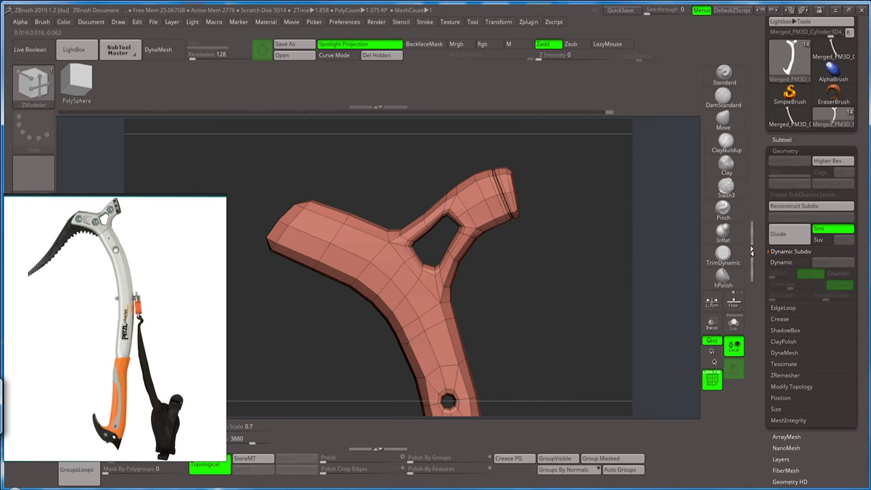
left_click_drag(502, 305, 500, 308)
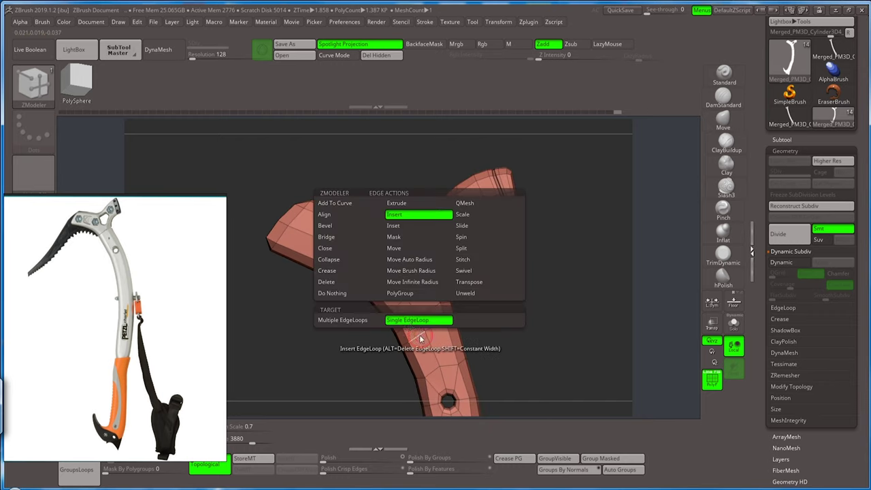
- Bevel the new shaft loop into a band with Bevel EdgeLoop Complete
key("space")
left_click(345, 234)
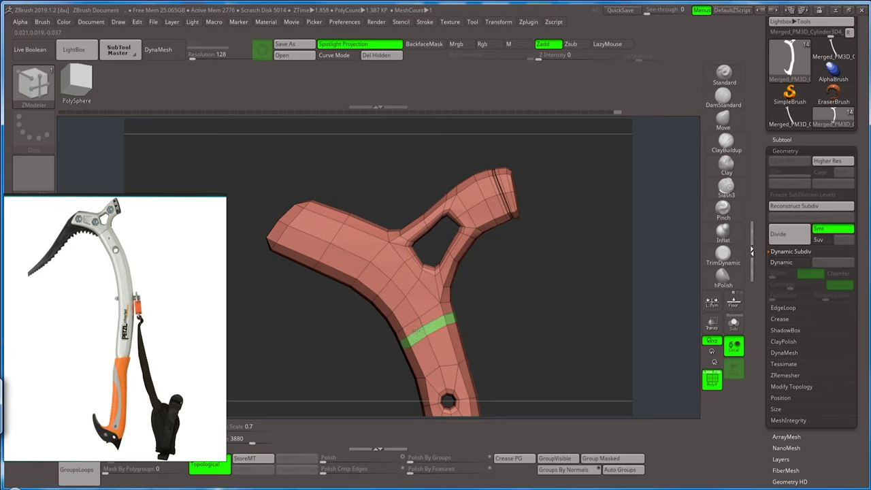
right_click_drag(493, 305, 506, 341, "alt")
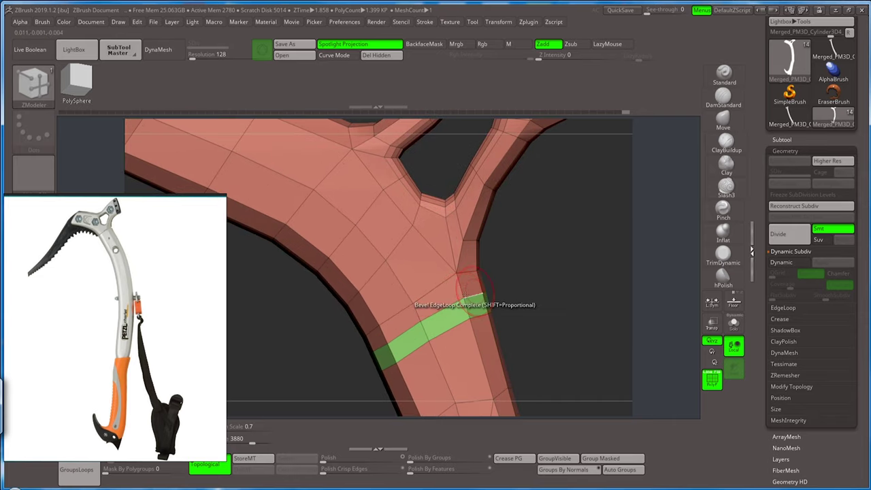
- Orbit and zoom to inspect the bevelled band below the fork
right_click_drag(473, 284, 453, 295)
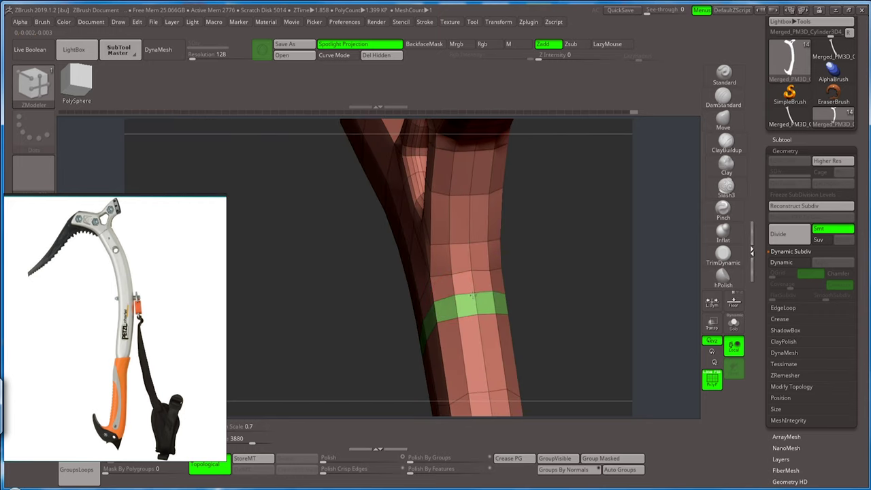
right_click_drag(511, 302, 532, 280)
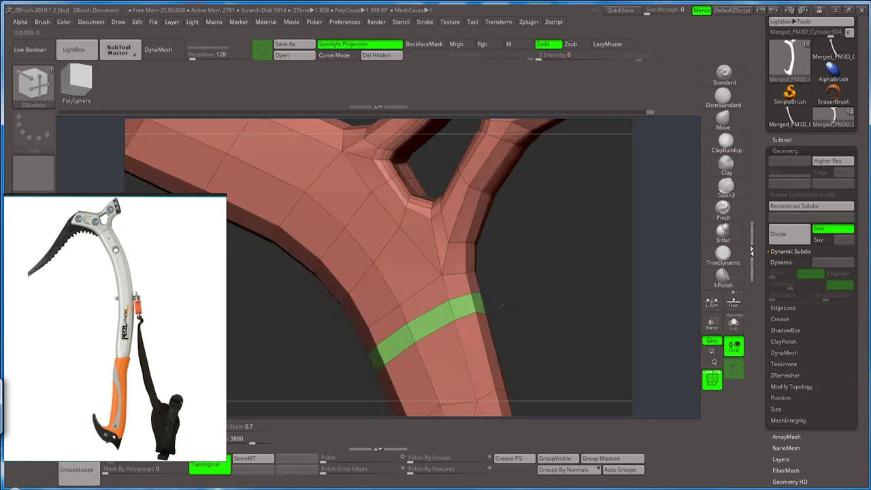
mouse_move(474, 312)
left_mouse_down()
mouse_move(498, 311)
mouse_move(538, 286)
left_mouse_up()
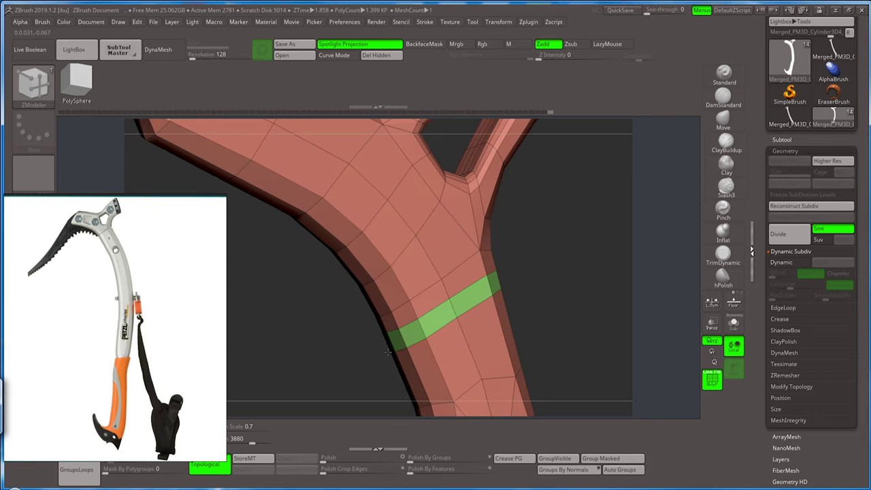
left_click_drag(399, 329, 406, 336)
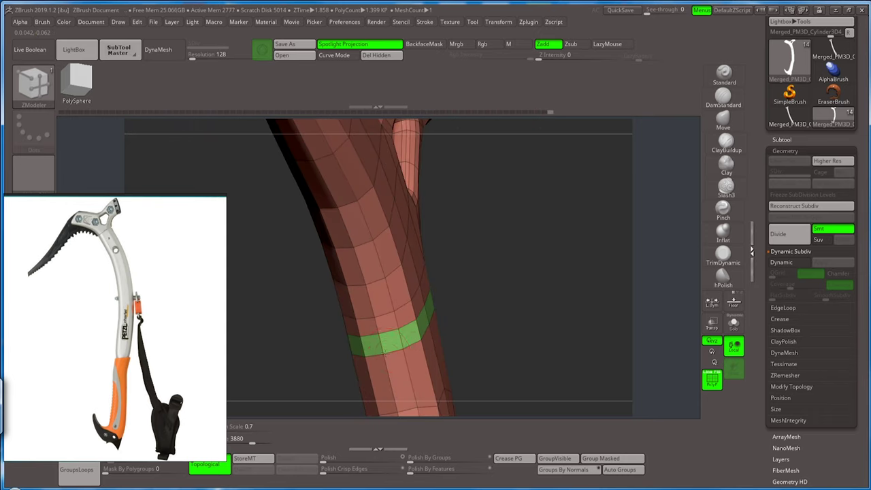
left_click_drag(388, 334, 432, 327)
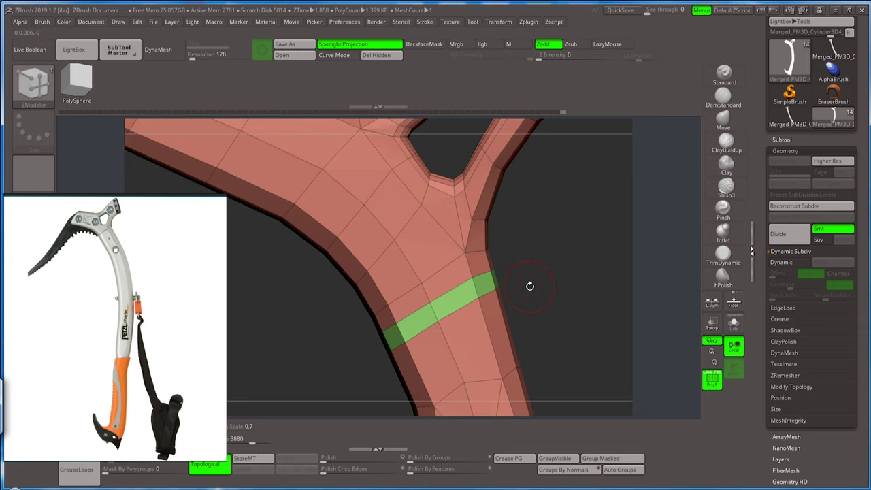
mouse_move(528, 288)
left_mouse_down("alt")
mouse_move(467, 287)
mouse_move(504, 268)
mouse_move(513, 294)
mouse_move(476, 291)
left_mouse_up("alt")
- Slide the edge loop with Slide EdgeLoop Complete to narrow the band into a thin ring
key("space")
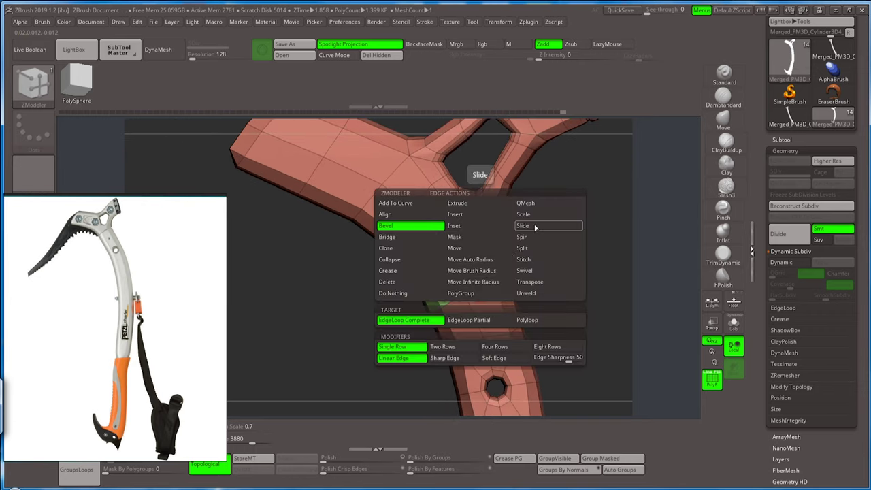
left_click(522, 225)
left_click_drag(477, 313, 480, 281)
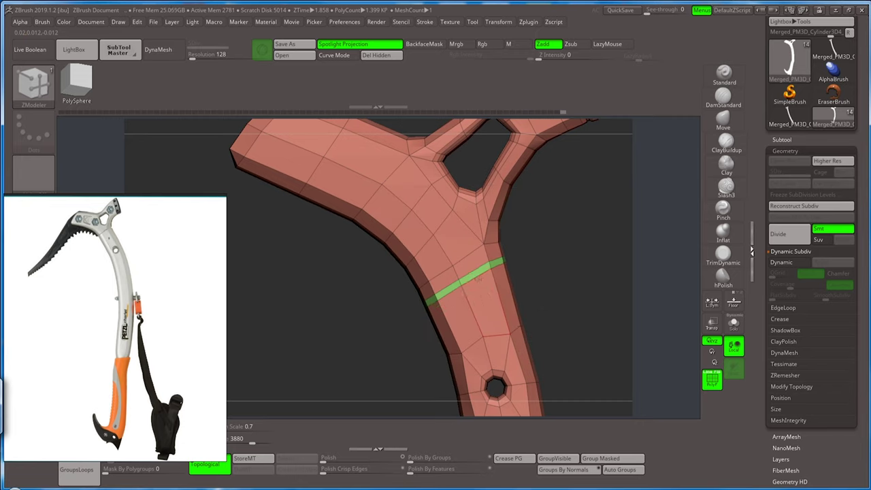
mouse_move(477, 279)
left_mouse_down()
mouse_move(473, 268)
mouse_move(476, 276)
left_mouse_up()
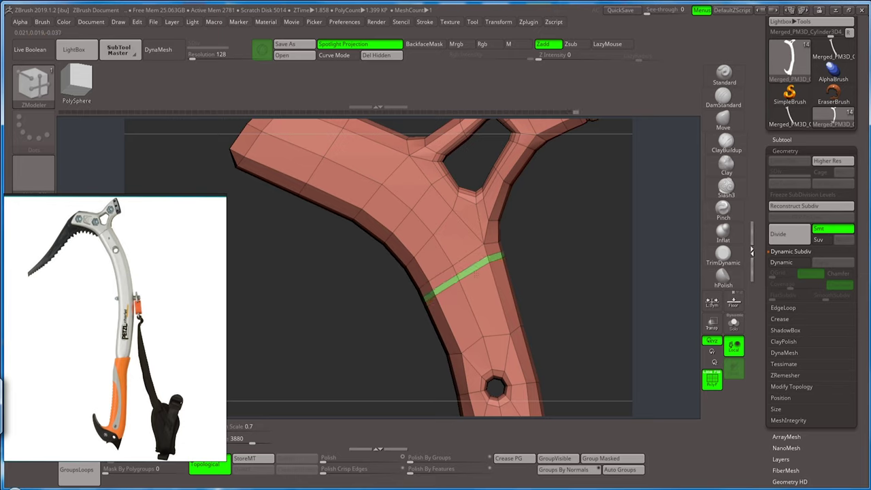
left_click_drag(548, 259, 447, 252)
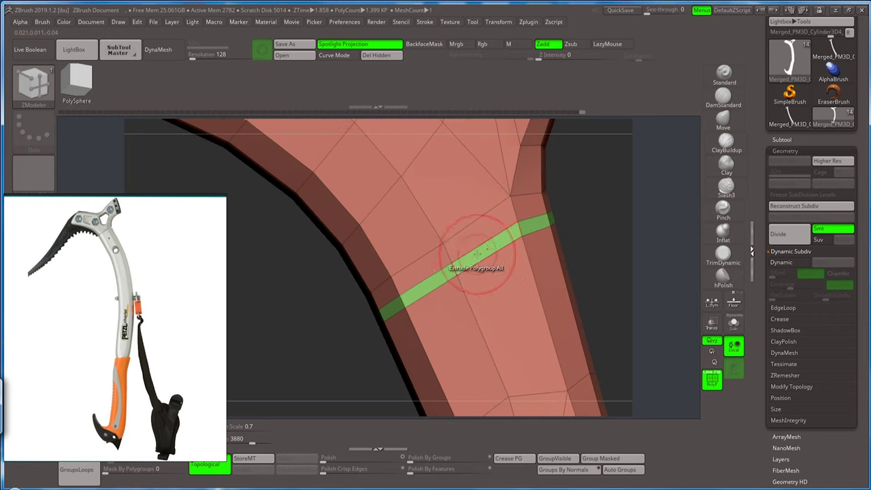
- Extrude the purple band outward from the shaft and insert an edge loop just below it
left_click(476, 253)
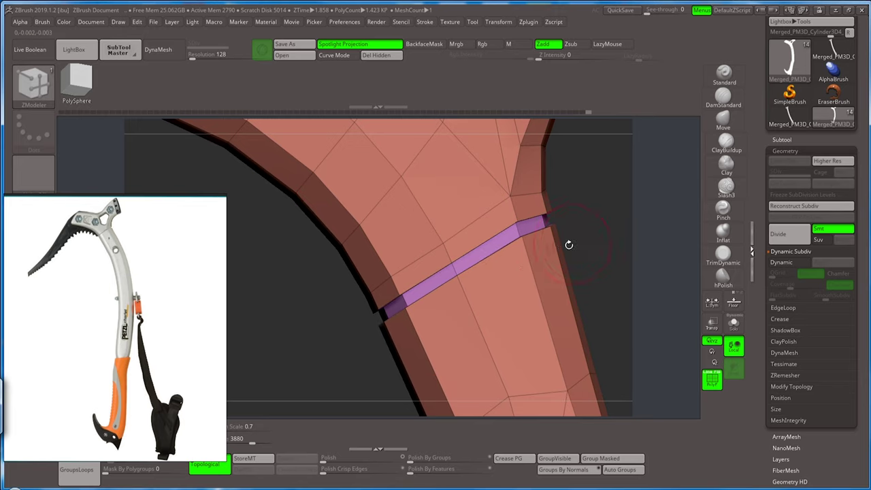
mouse_move(567, 243)
left_mouse_down()
mouse_move(576, 233)
mouse_move(571, 240)
left_mouse_up()
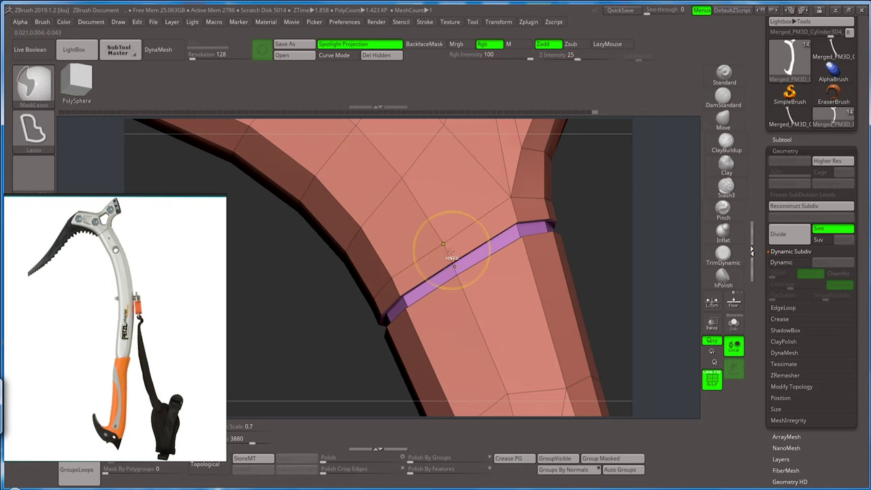
key("space")
left_click(429, 213)
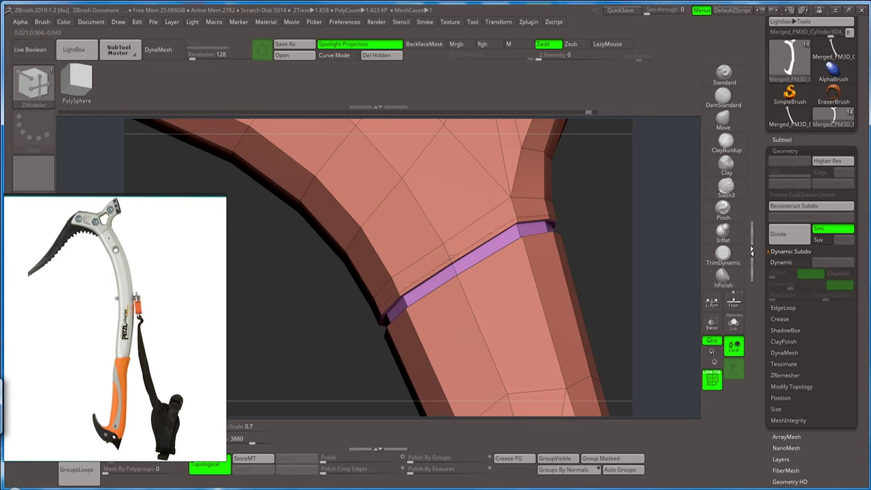
mouse_move(451, 257)
left_mouse_down()
mouse_move(465, 290)
mouse_move(456, 272)
left_mouse_up()
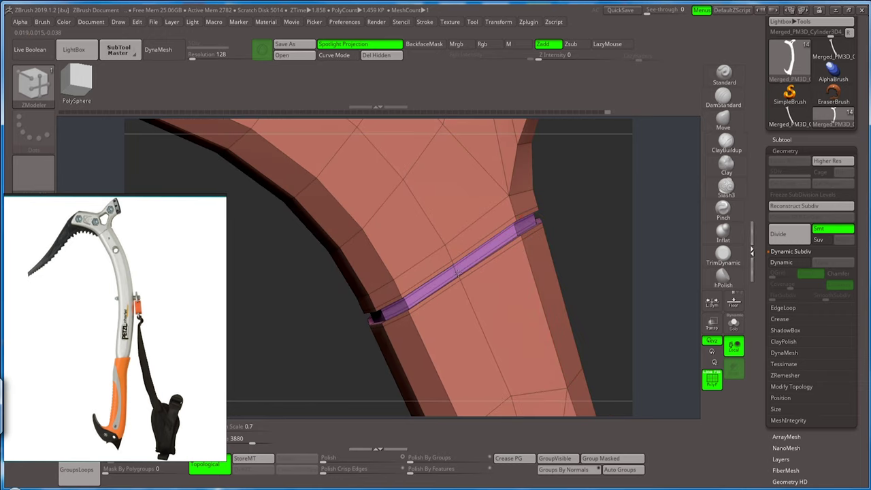
- Extrude the purple band into a narrow groove and turn off polygroup colouring
left_click(457, 270)
left_click_drag(565, 248, 540, 208, "alt")
key("shift+f")
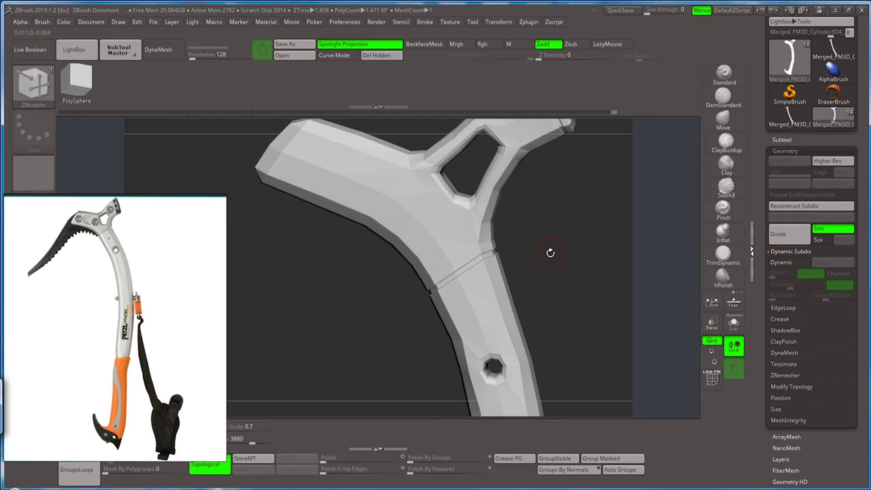
- Subdivide the ice axe to SDiv 4 (93.856 KP) and zoom in on the lower hook
key("shift+d")
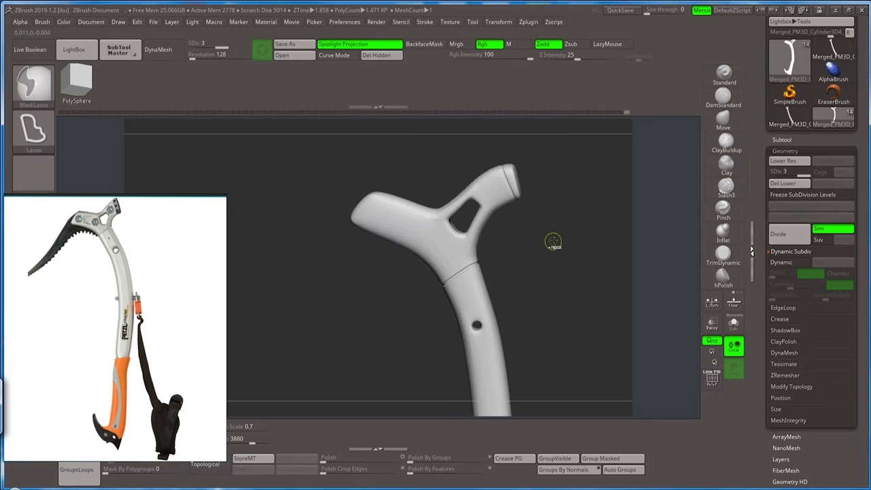
mouse_move(529, 274)
left_mouse_down("alt")
mouse_move(512, 211)
mouse_move(521, 249)
left_mouse_up("alt")
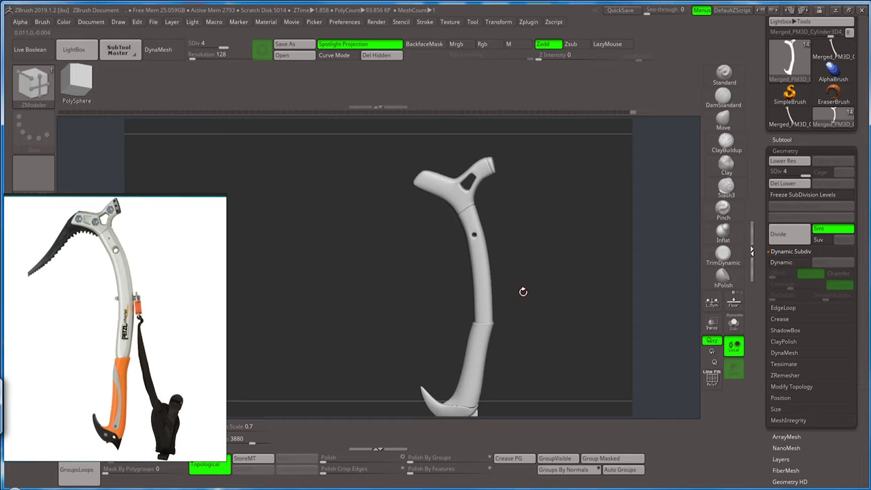
mouse_move(522, 291)
left_mouse_down()
mouse_move(494, 295)
mouse_move(524, 228)
left_mouse_up()
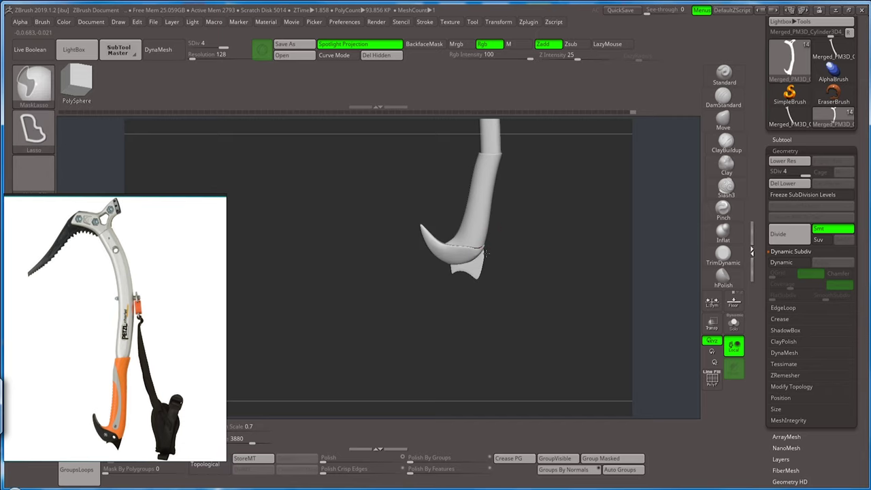
right_click_drag(504, 228, 504, 286, "ctrl")
right_click_drag(556, 319, 614, 325, "ctrl")
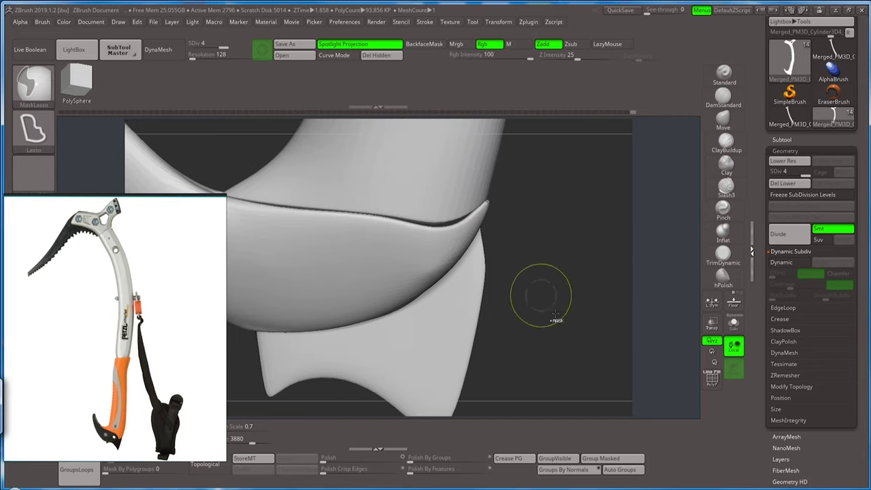
- Select the Move brush and isolate the lower blade piece on its own
left_click(722, 127)
left_click_drag(558, 282, 558, 261, "alt")
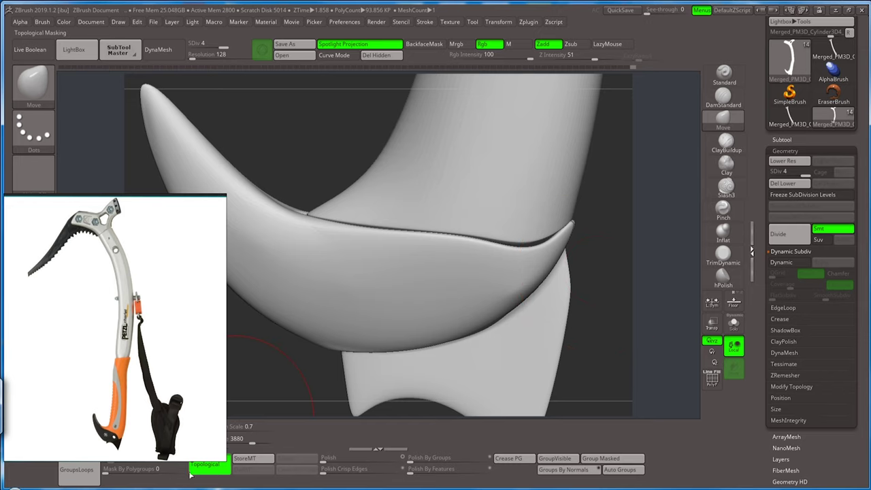
left_click_drag(587, 278, 582, 242)
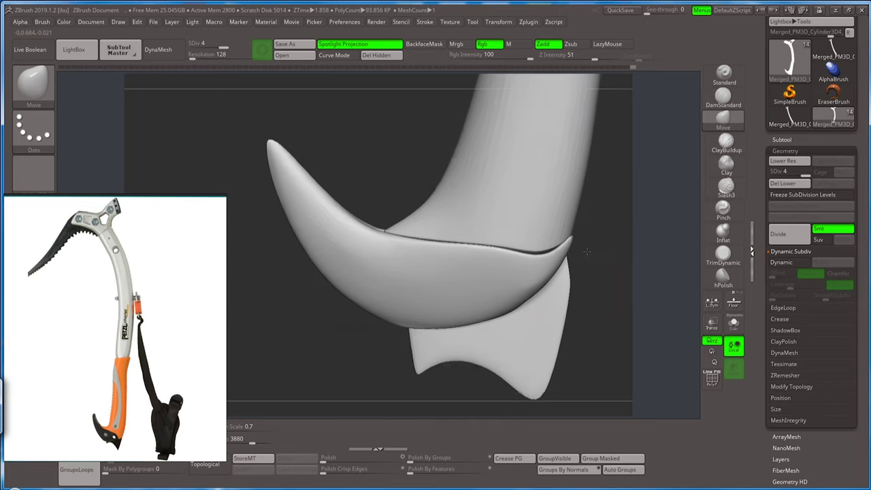
left_click(543, 354, "ctrl+shift")
left_click_drag(524, 359, 517, 350)
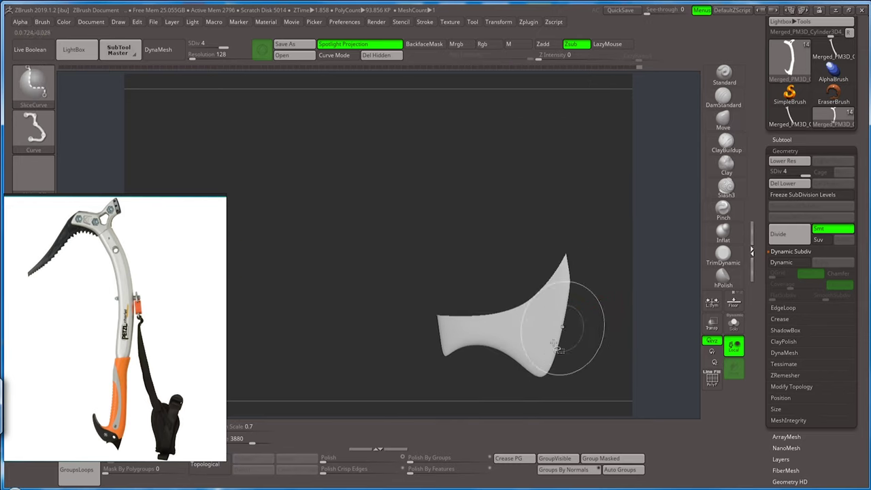
- Mask the isolated blade, unhide the full model, and invert the mask to protect the blade
mouse_move(595, 235)
left_mouse_down("ctrl")
mouse_move(410, 405)
mouse_move(595, 235)
left_mouse_up("ctrl")
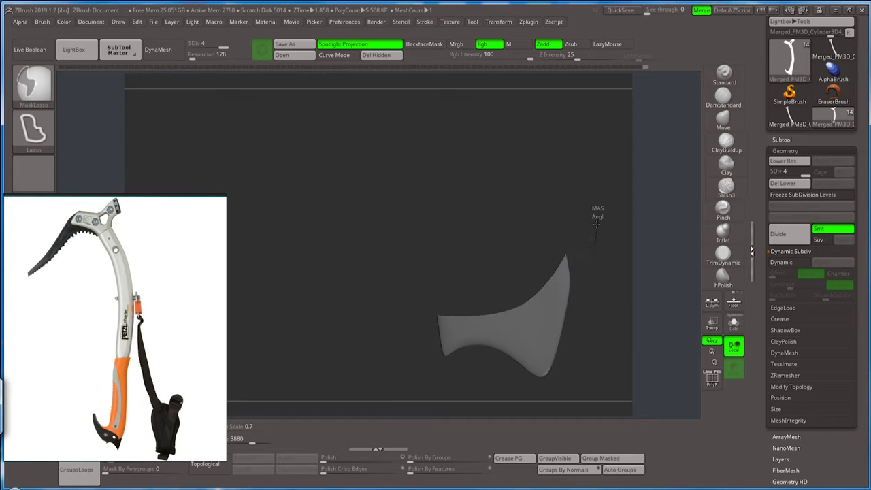
left_click_drag(584, 170, 479, 212, "ctrl")
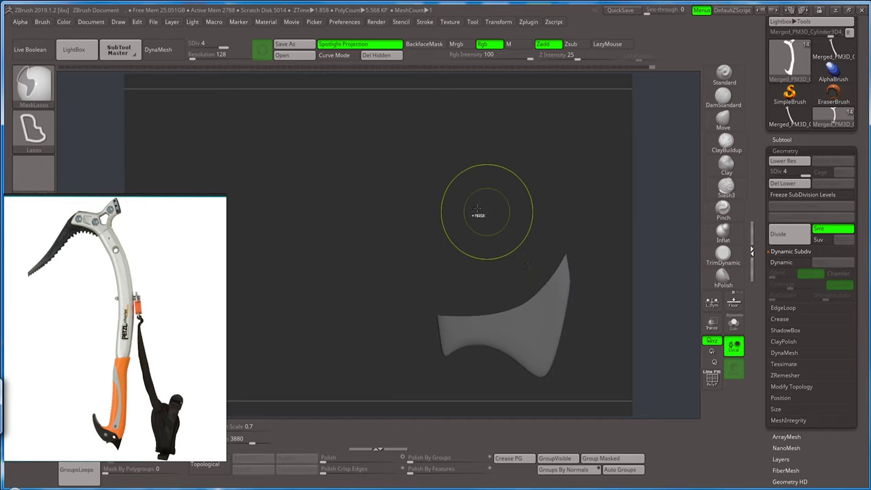
left_click(598, 244, "ctrl+shift")
left_click(600, 245, "ctrl")
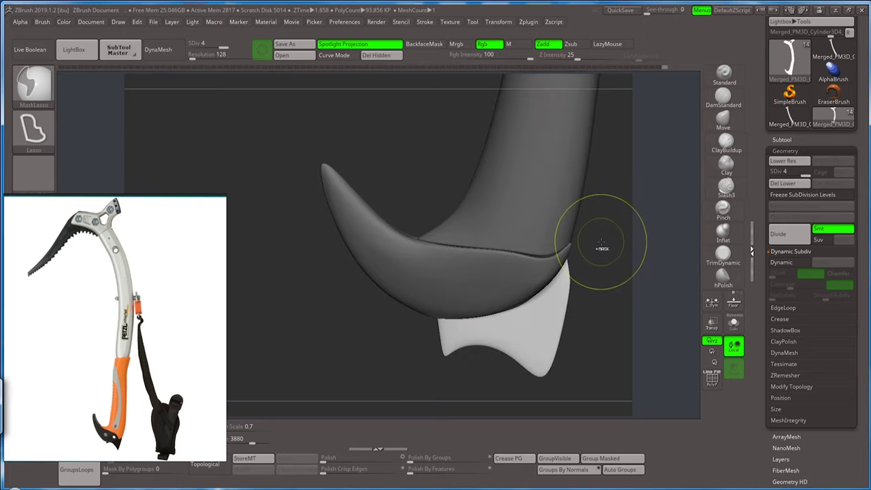
left_click(601, 243, "ctrl")
left_click_drag(601, 255, 578, 238)
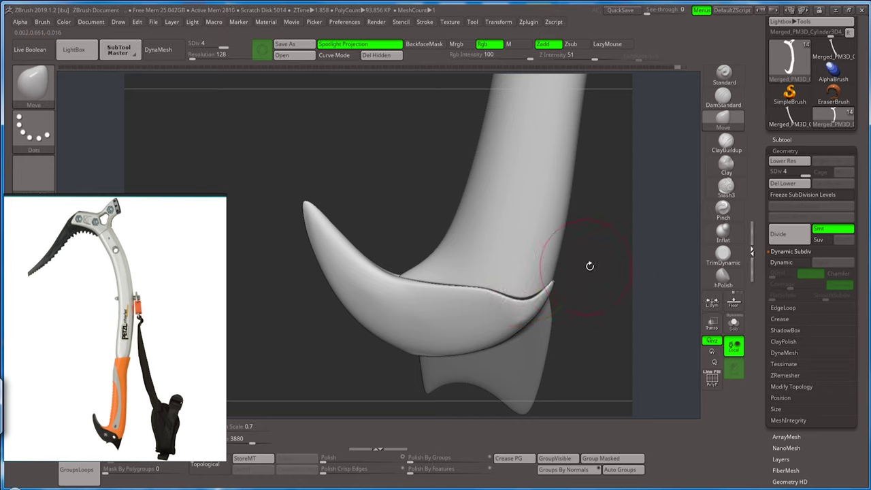
- From below the pick, set brush size, enable Topological, and Move the V-notch wider and deeper
mouse_move(587, 263)
left_mouse_down()
mouse_move(593, 250)
mouse_move(572, 257)
left_mouse_up()
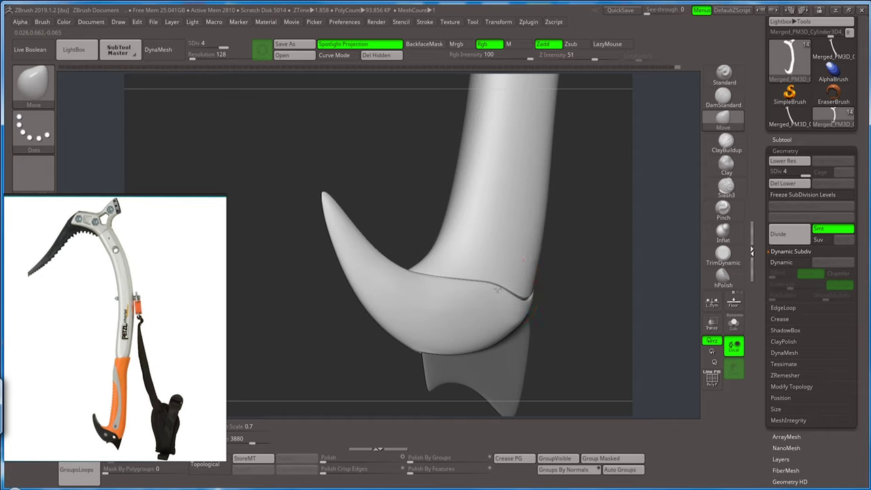
left_click_drag(544, 243, 543, 263)
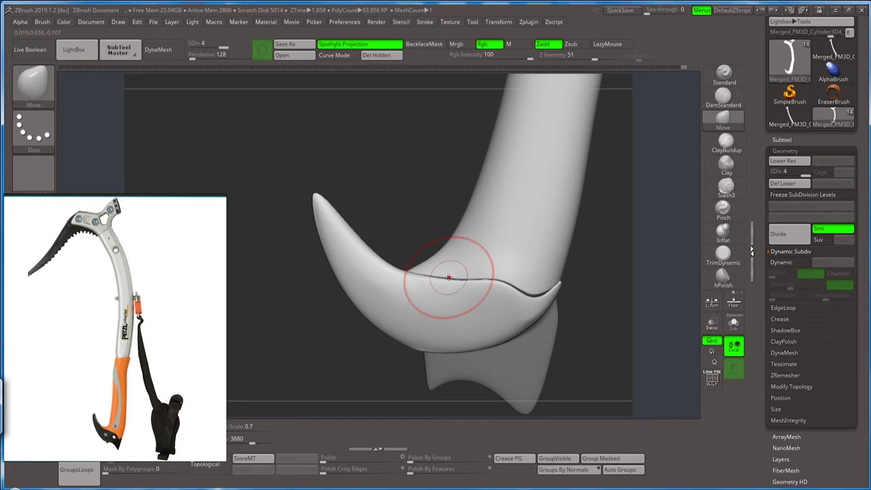
mouse_move(448, 277)
right_mouse_down()
mouse_move(439, 319)
mouse_move(410, 318)
mouse_move(451, 349)
right_mouse_up()
key("s")
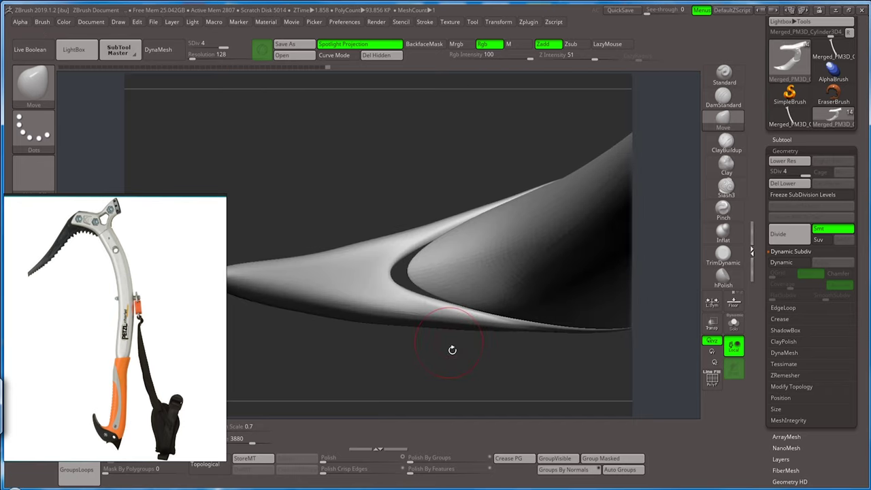
left_click(215, 466)
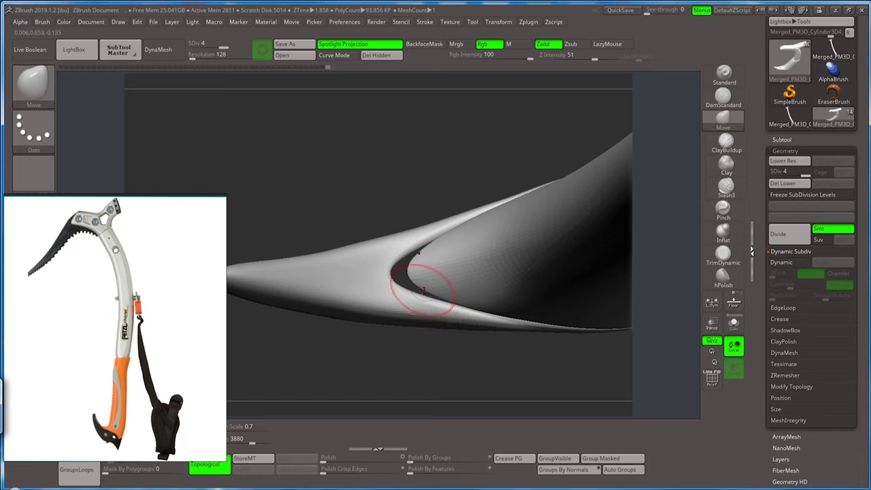
left_click_drag(390, 283, 385, 277)
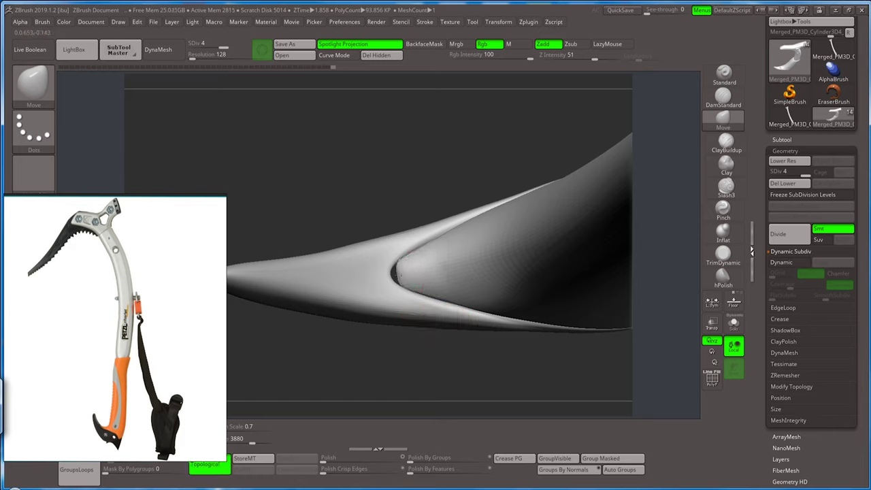
mouse_move(423, 256)
left_mouse_down()
mouse_move(436, 253)
mouse_move(411, 271)
left_mouse_up()
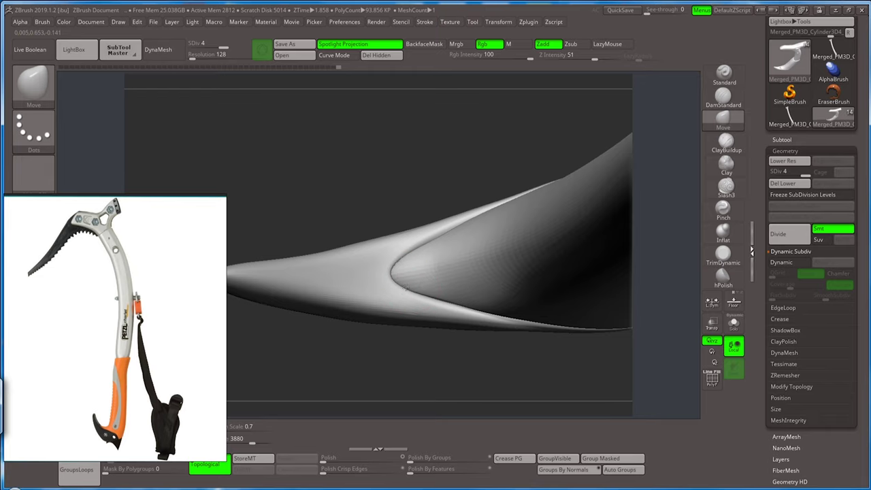
left_click_drag(424, 328, 423, 263)
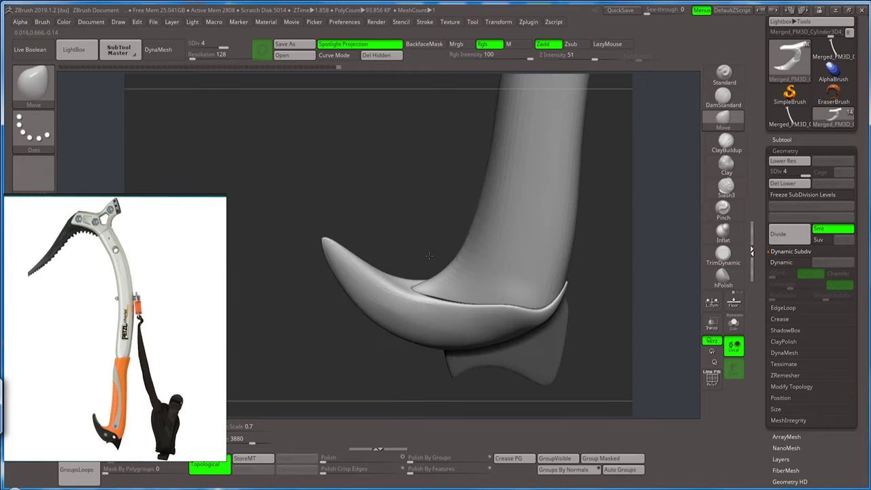
- Nudge the crease along the pick-blade seam with the Move brush
mouse_move(423, 262)
left_mouse_down("alt")
mouse_move(451, 301)
mouse_move(432, 294)
left_mouse_up("alt")
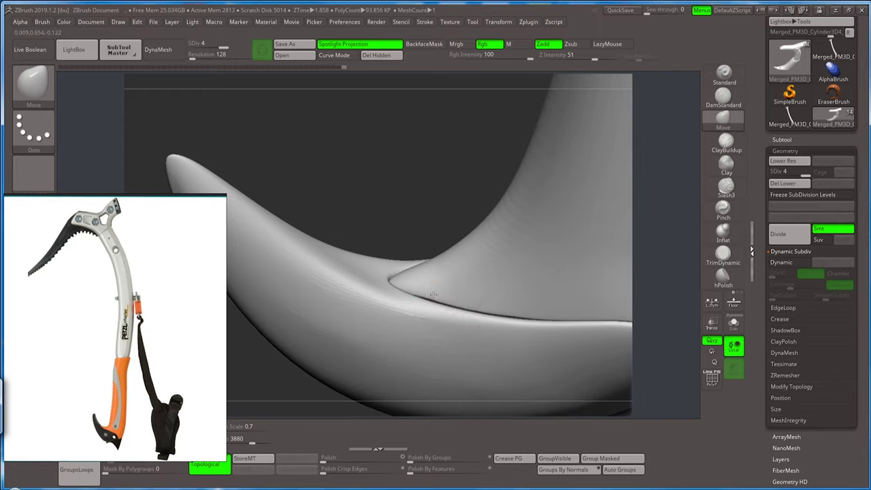
left_click_drag(508, 312, 464, 300)
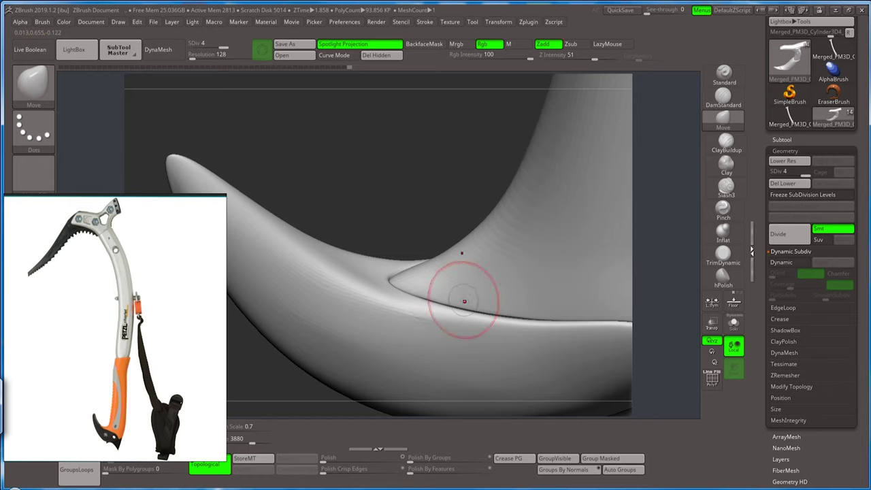
right_click_drag(453, 251, 437, 245)
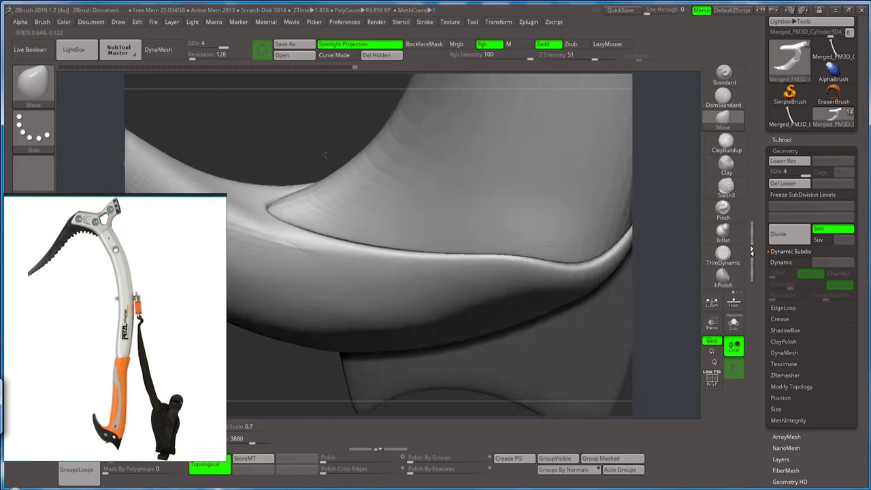
mouse_move(363, 204)
right_mouse_down()
mouse_move(381, 177)
mouse_move(330, 144)
right_mouse_up()
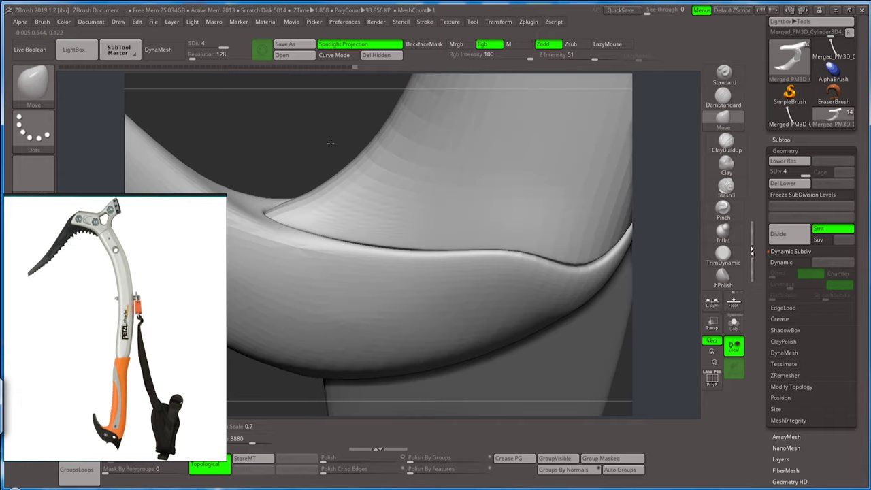
right_click_drag(326, 179, 455, 249)
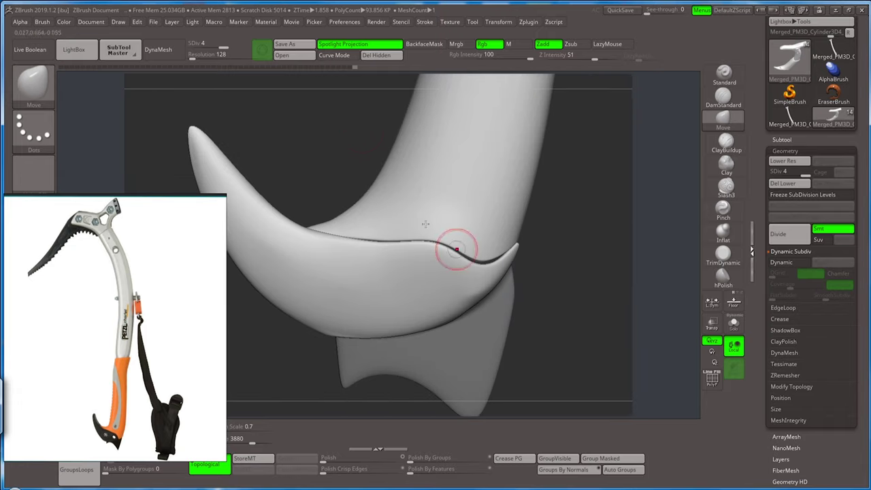
- Smooth the seam and reshape the crease into an even wavy line with a tapered tip
key("shift")
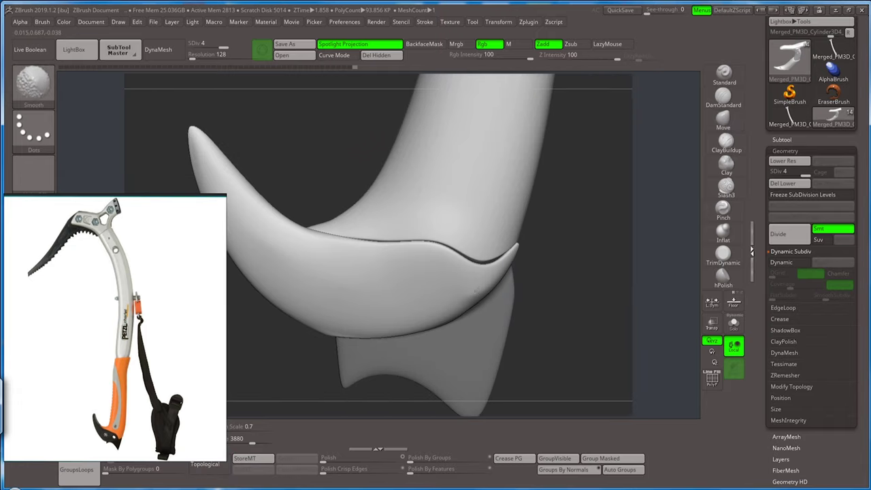
mouse_move(552, 252)
right_mouse_down()
mouse_move(526, 235)
mouse_move(564, 250)
mouse_move(548, 251)
mouse_move(541, 305)
mouse_move(533, 296)
right_mouse_up()
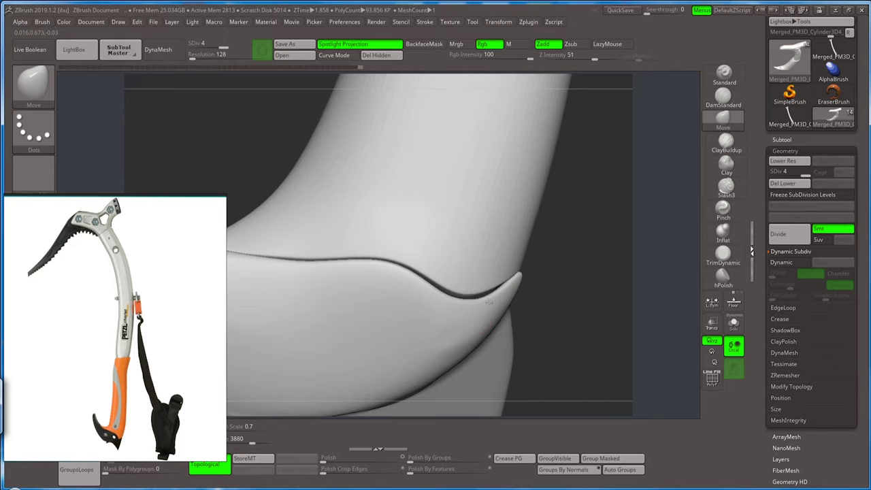
right_click_drag(507, 303, 479, 296)
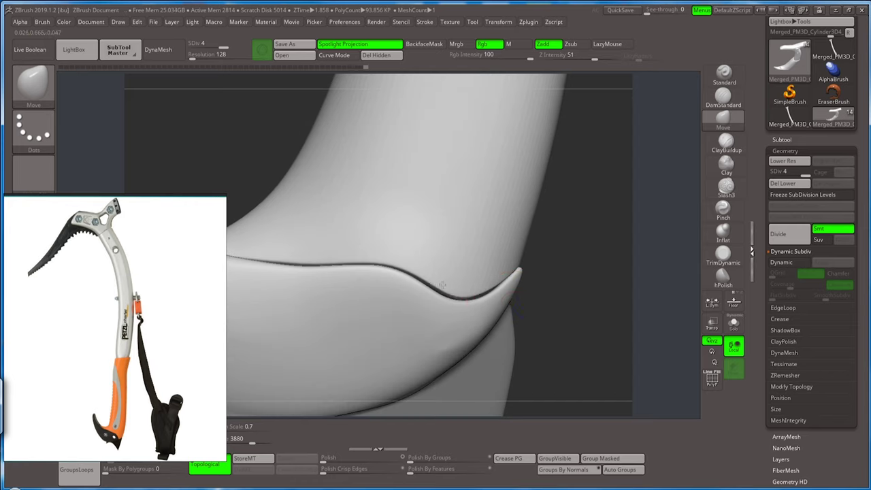
left_click_drag(367, 249, 331, 249)
left_click_drag(554, 232, 398, 258)
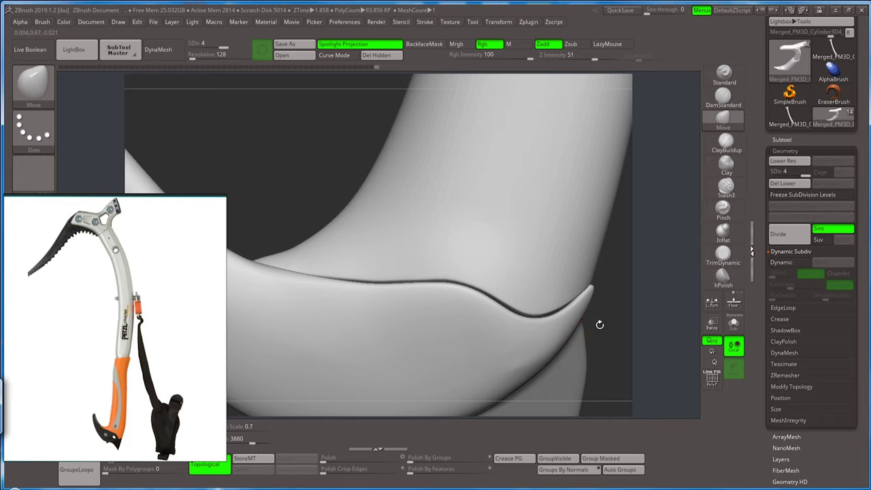
left_click_drag(599, 324, 538, 261)
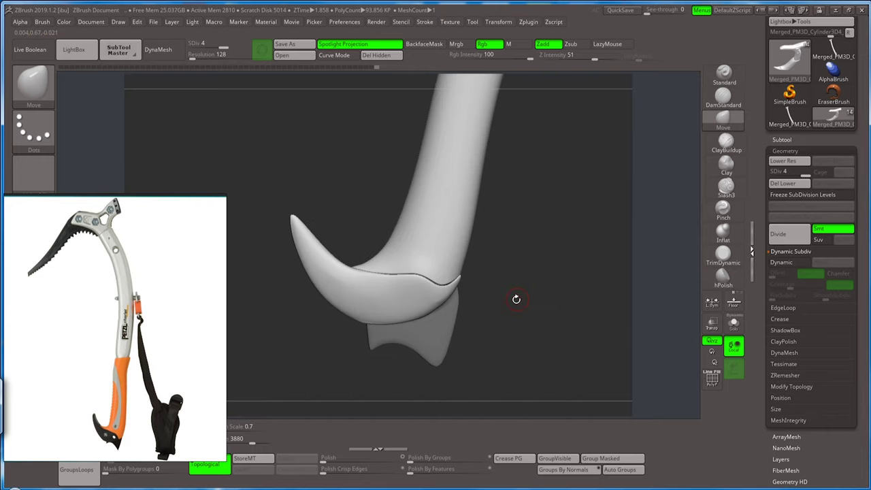